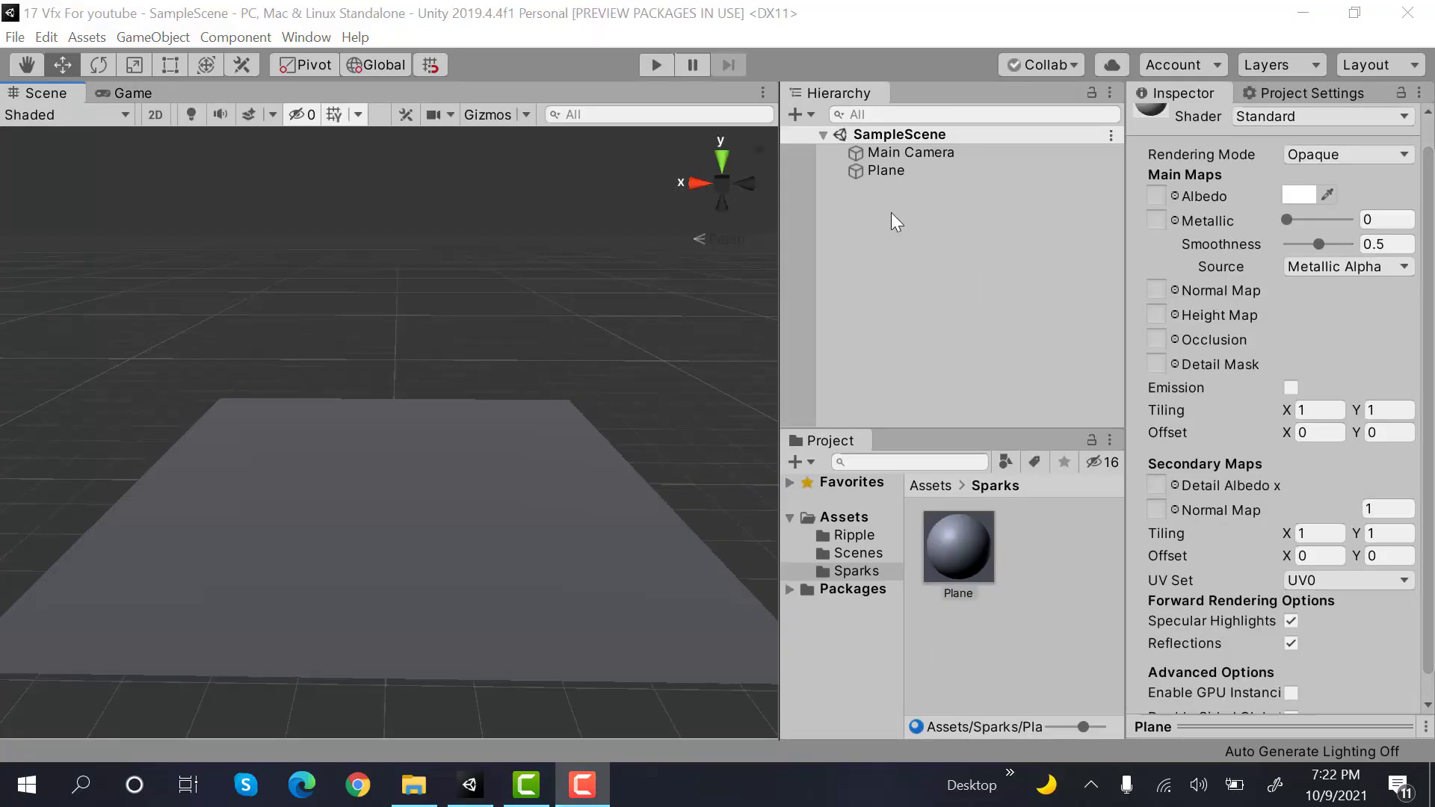
Create a new particle system named Sparks_PS and reset its transform to position and rotation 0,0,0
{"action": "right_click", "coordinate": [891, 213]}
{"action": "mouse_move", "coordinate": [1059, 477]}
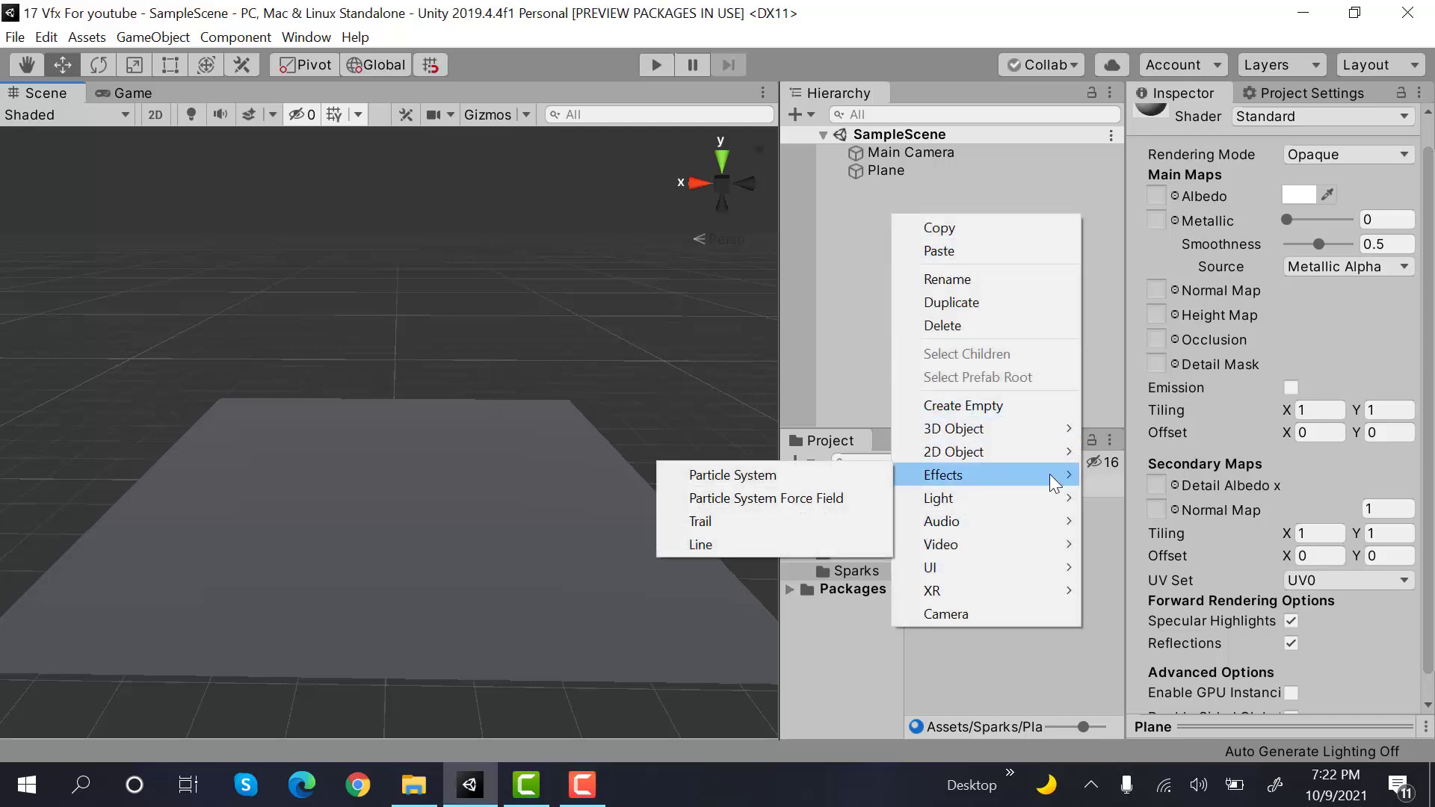
{"action": "left_click", "coordinate": [856, 474]}
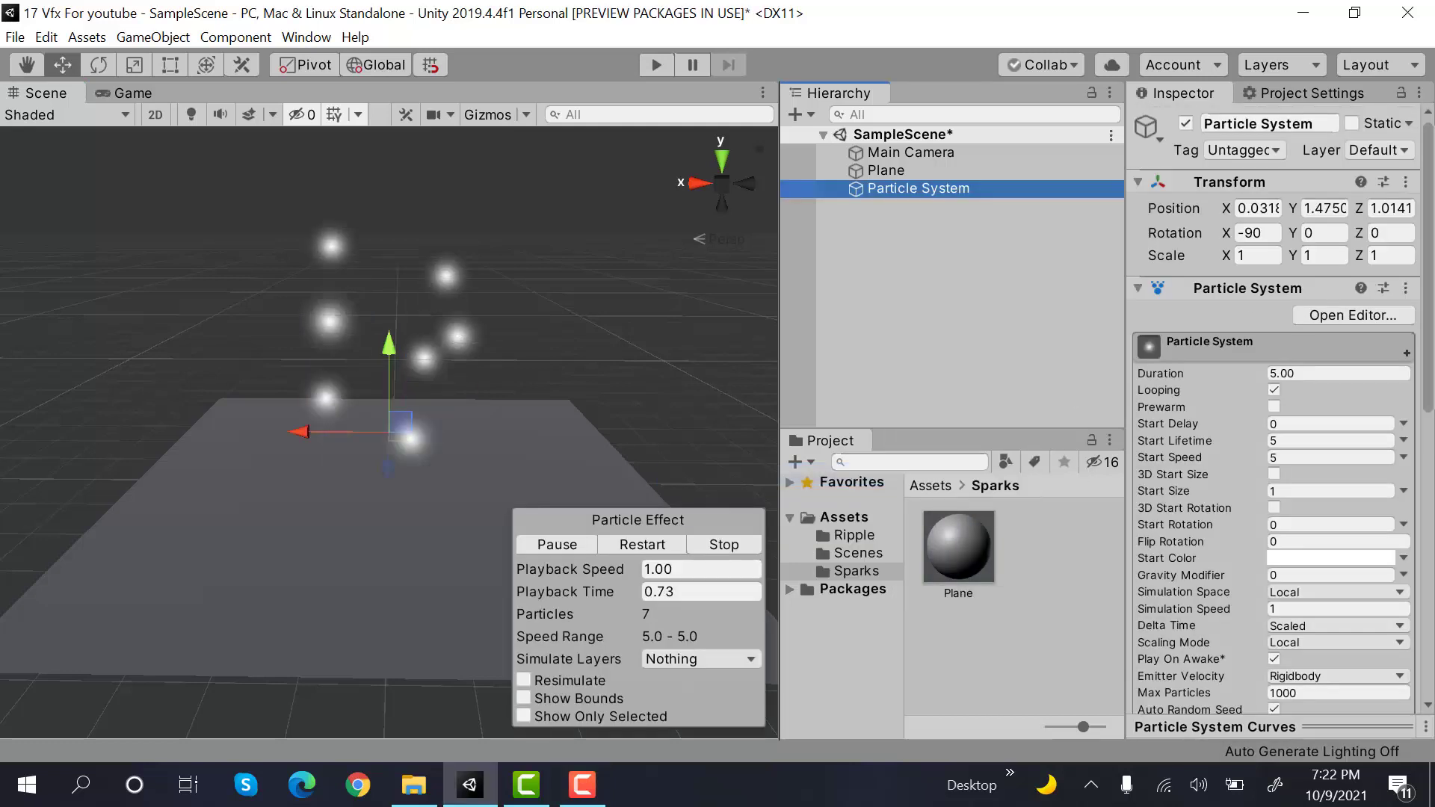
{"action": "left_click", "coordinate": [1299, 125]}
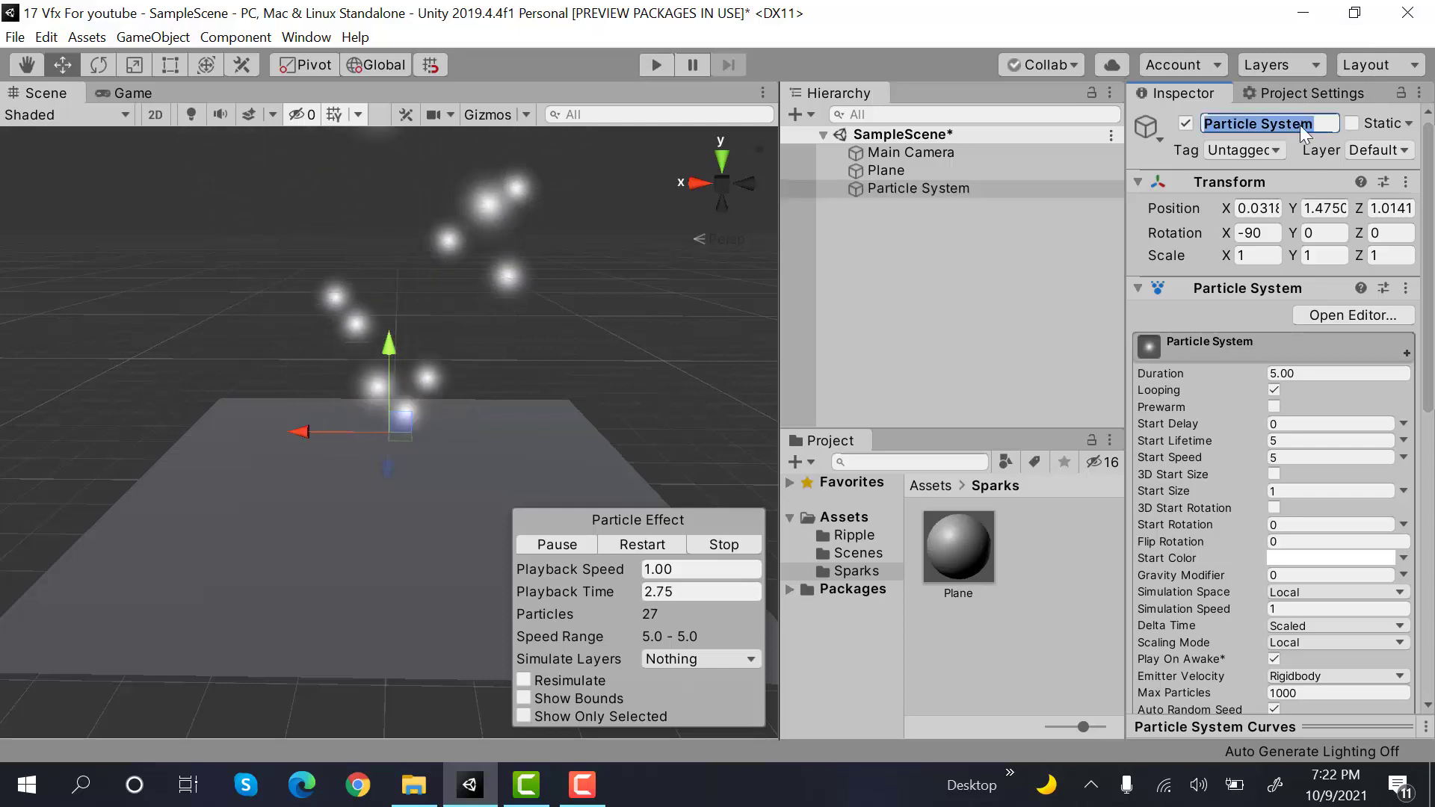
{"action": "type", "text": "Sparks_PS"}
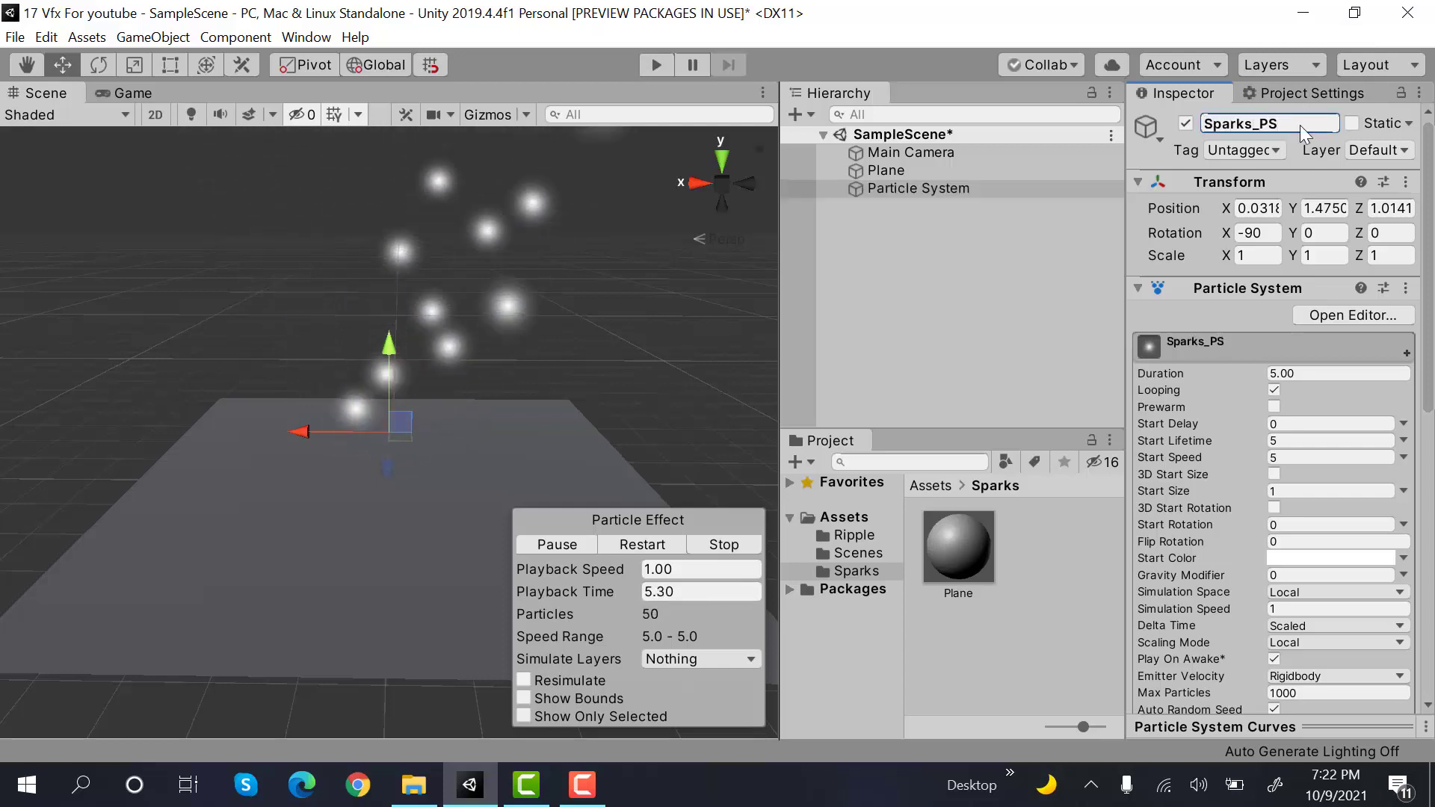
{"action": "key", "text": "Return"}
{"action": "left_click", "coordinate": [1406, 183]}
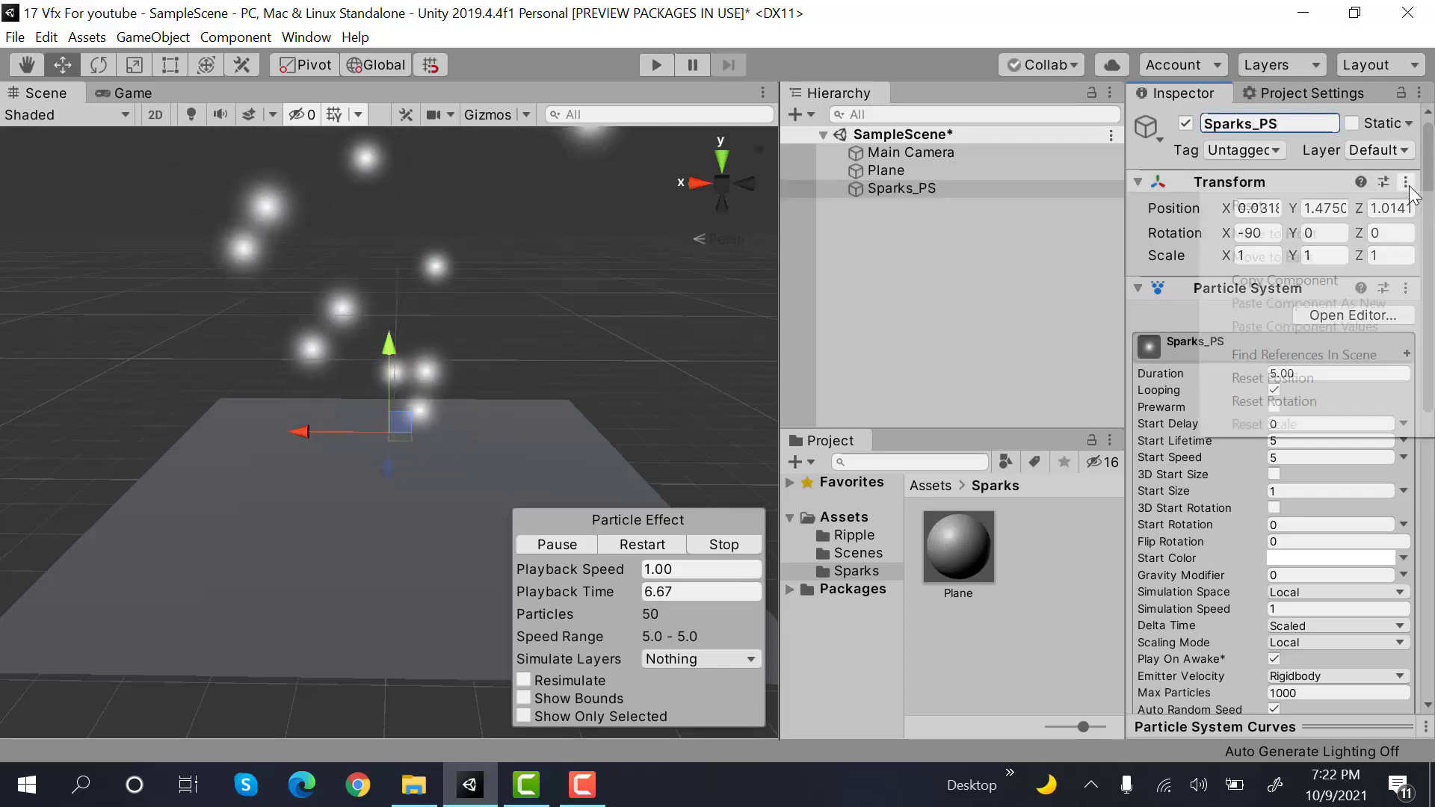
{"action": "left_click", "coordinate": [1384, 203]}
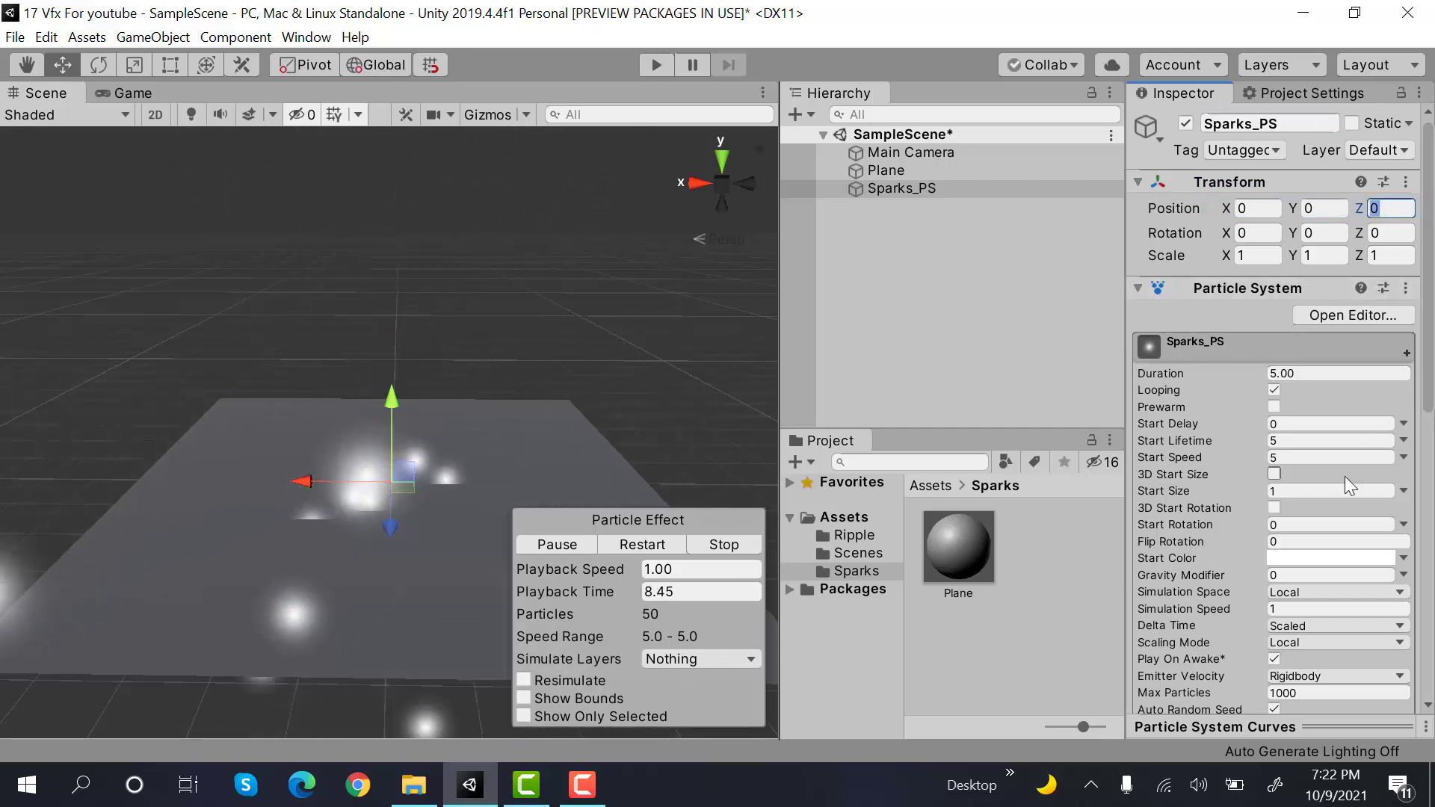
In the Renderer module, change Max Particle Size from 0.5 to 3
{"action": "scroll", "coordinate": [1344, 477], "scroll_direction": "down", "scroll_amount": 10}
{"action": "left_click", "coordinate": [1253, 571]}
{"action": "scroll", "coordinate": [1253, 571], "scroll_direction": "down", "scroll_amount": 2}
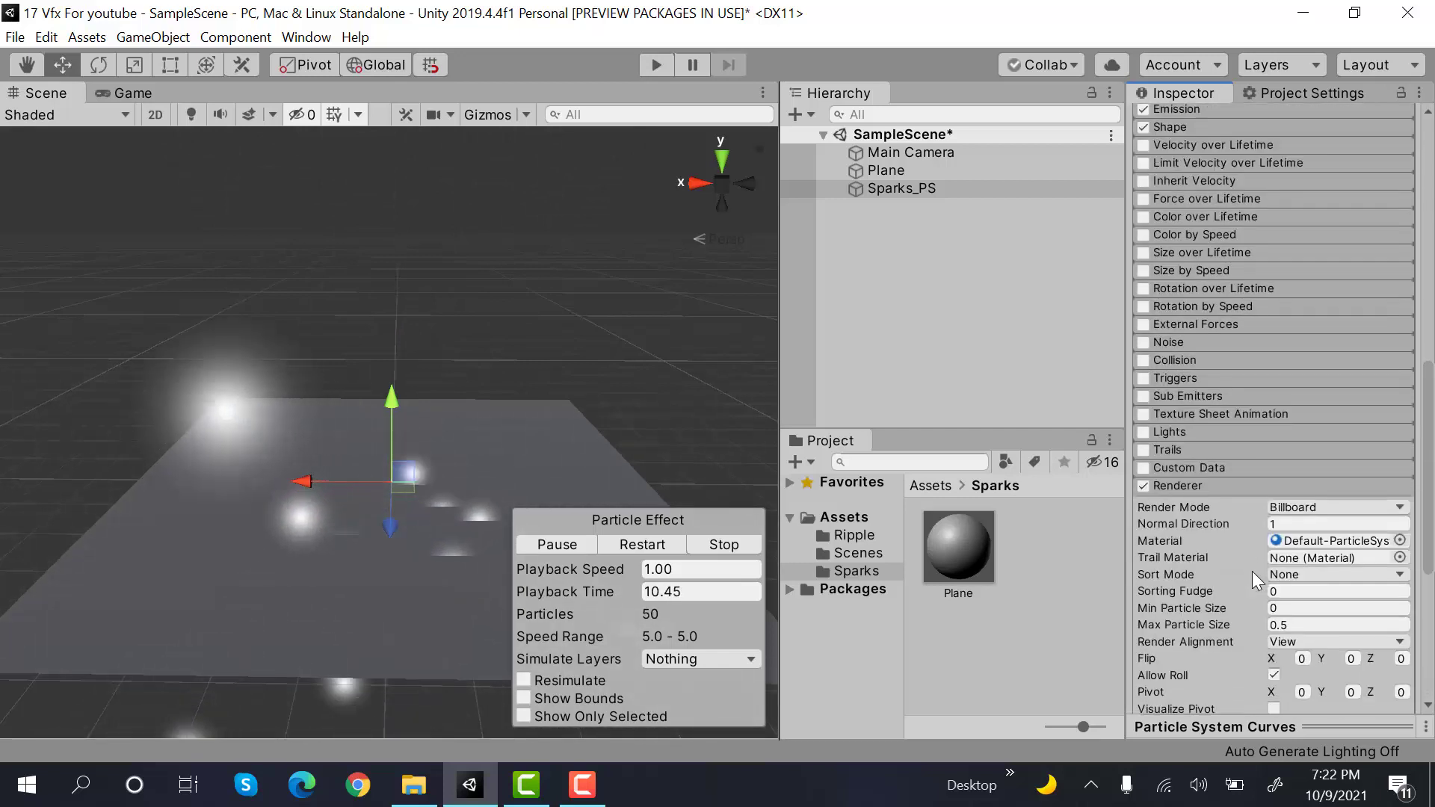
{"action": "left_click", "coordinate": [1303, 626]}
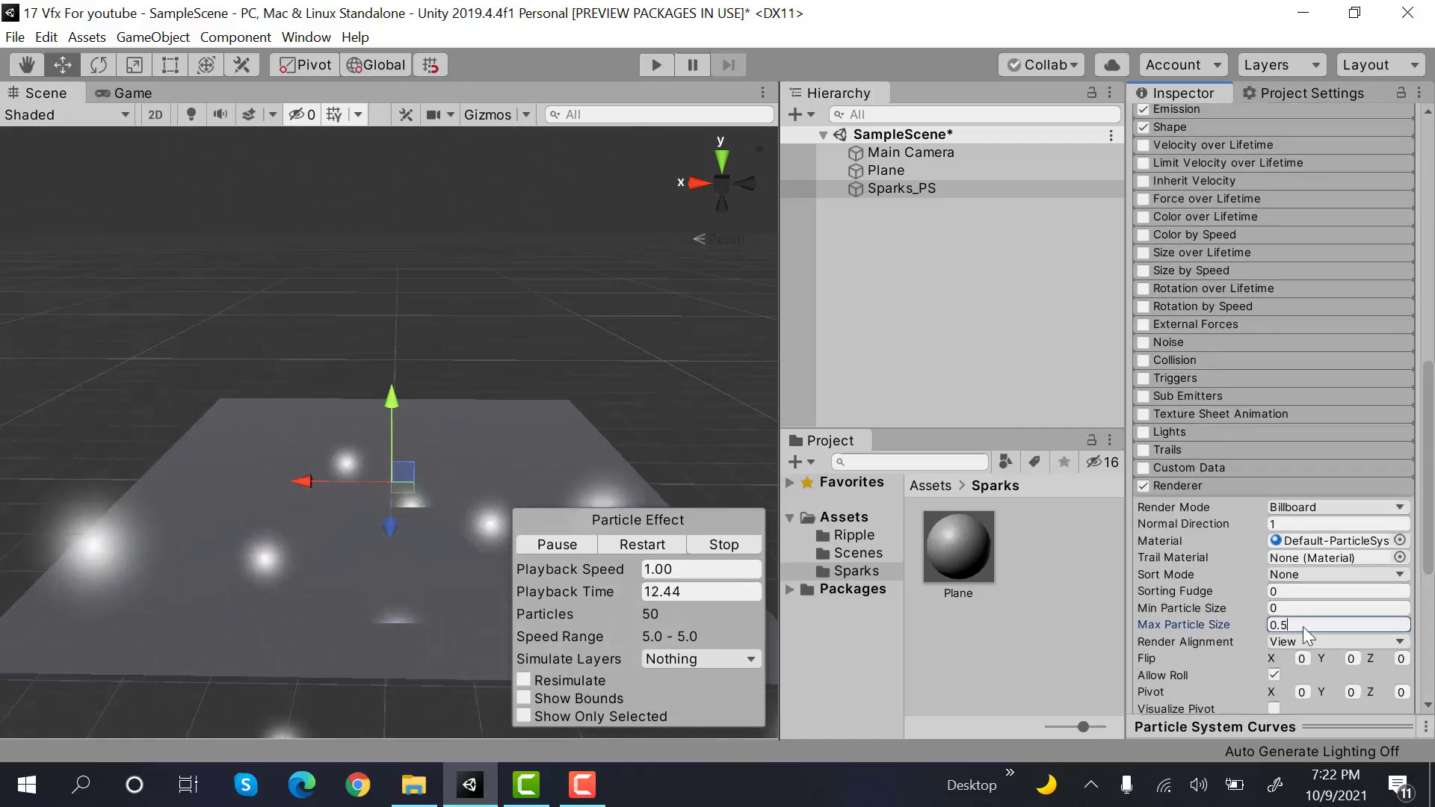
{"action": "key", "text": "BackSpace"}
{"action": "key", "text": "BackSpace"}
{"action": "key", "text": "BackSpace"}
{"action": "type", "text": "3"}
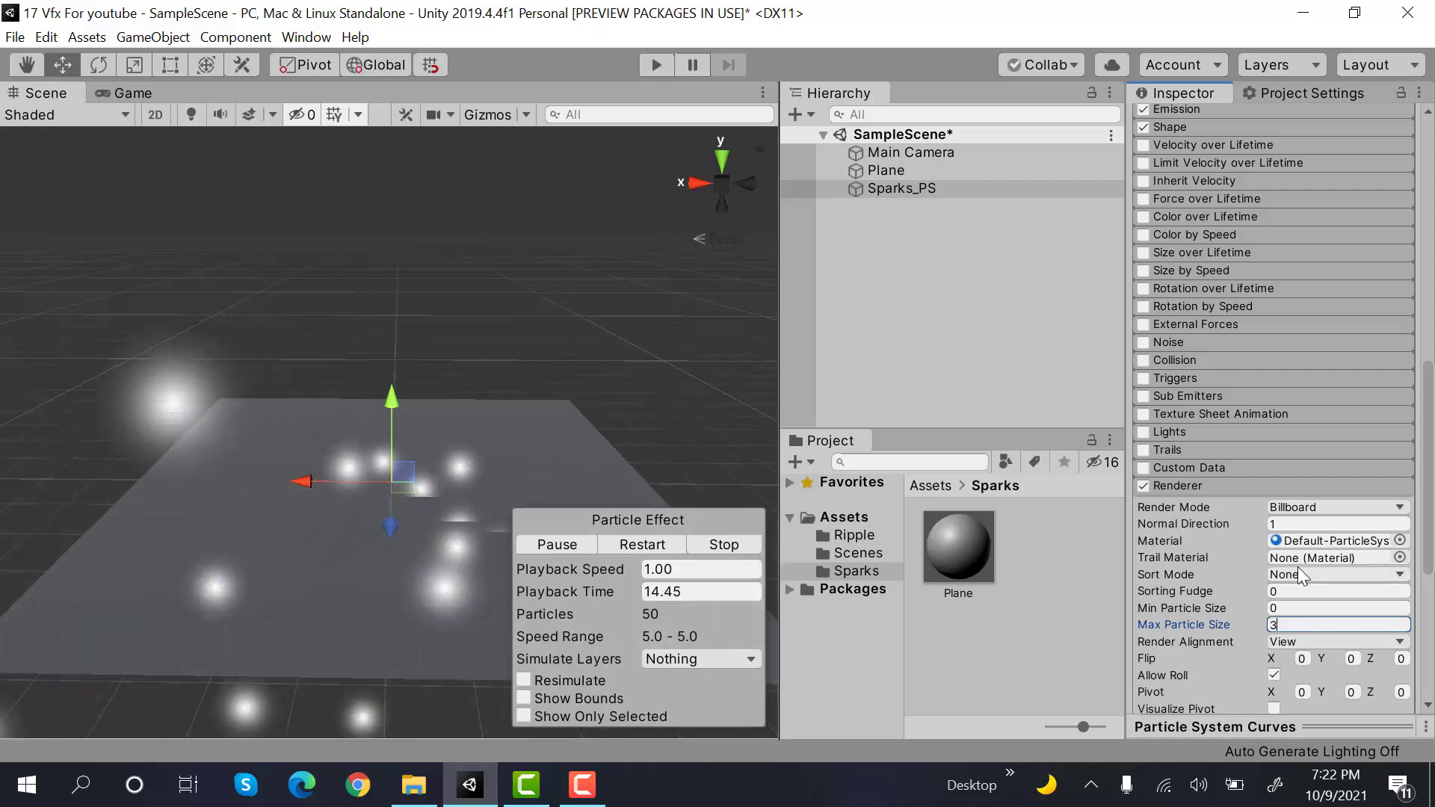
{"action": "scroll", "coordinate": [1298, 567], "scroll_direction": "up", "scroll_amount": 12}
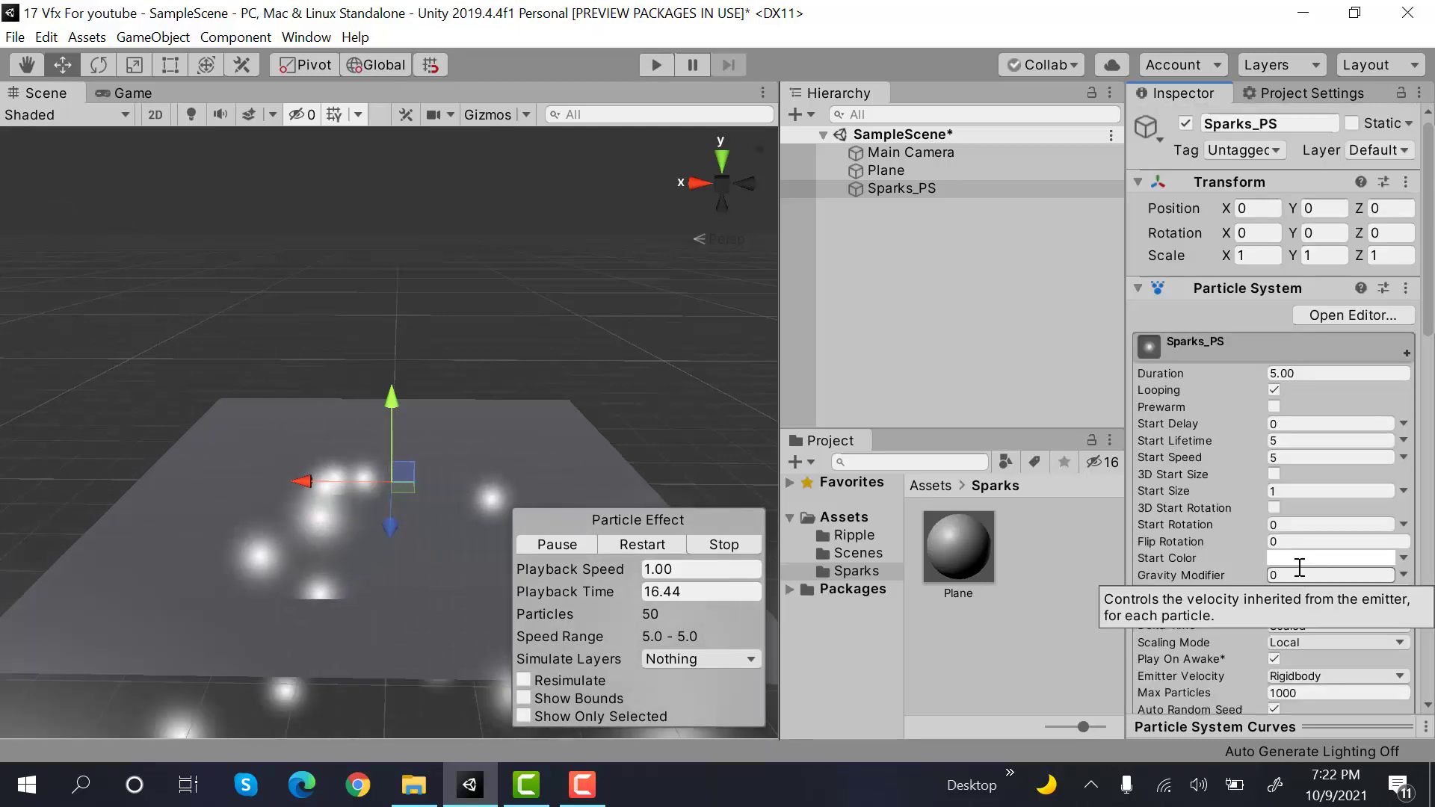
Set Rotation Y to -90 and move Sparks_PS up to about Y 1.58
{"action": "left_click", "coordinate": [1267, 234]}
{"action": "left_click", "coordinate": [1312, 235]}
{"action": "type", "text": "-90"}
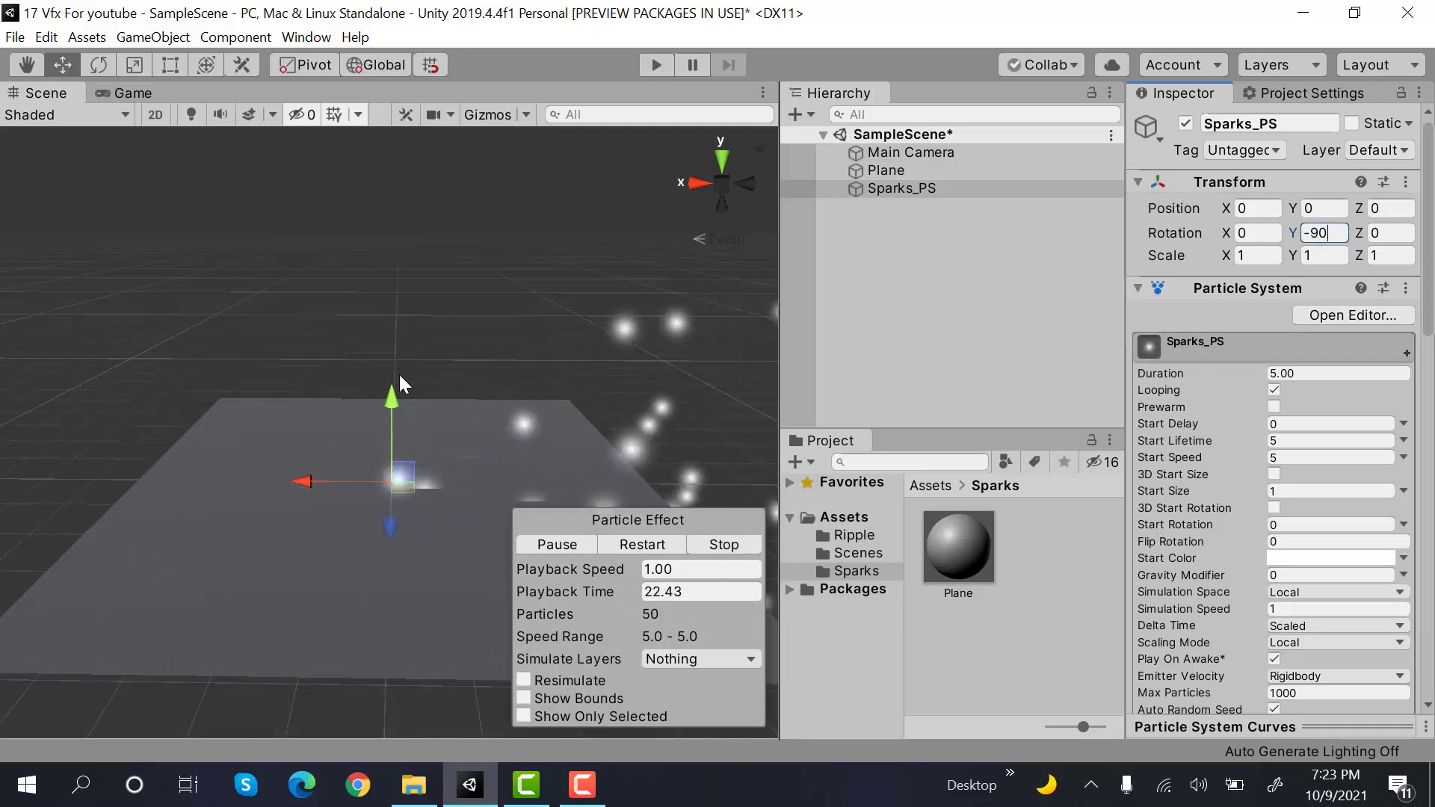
{"action": "left_click_drag", "start_coordinate": [392, 396], "coordinate": [389, 326]}
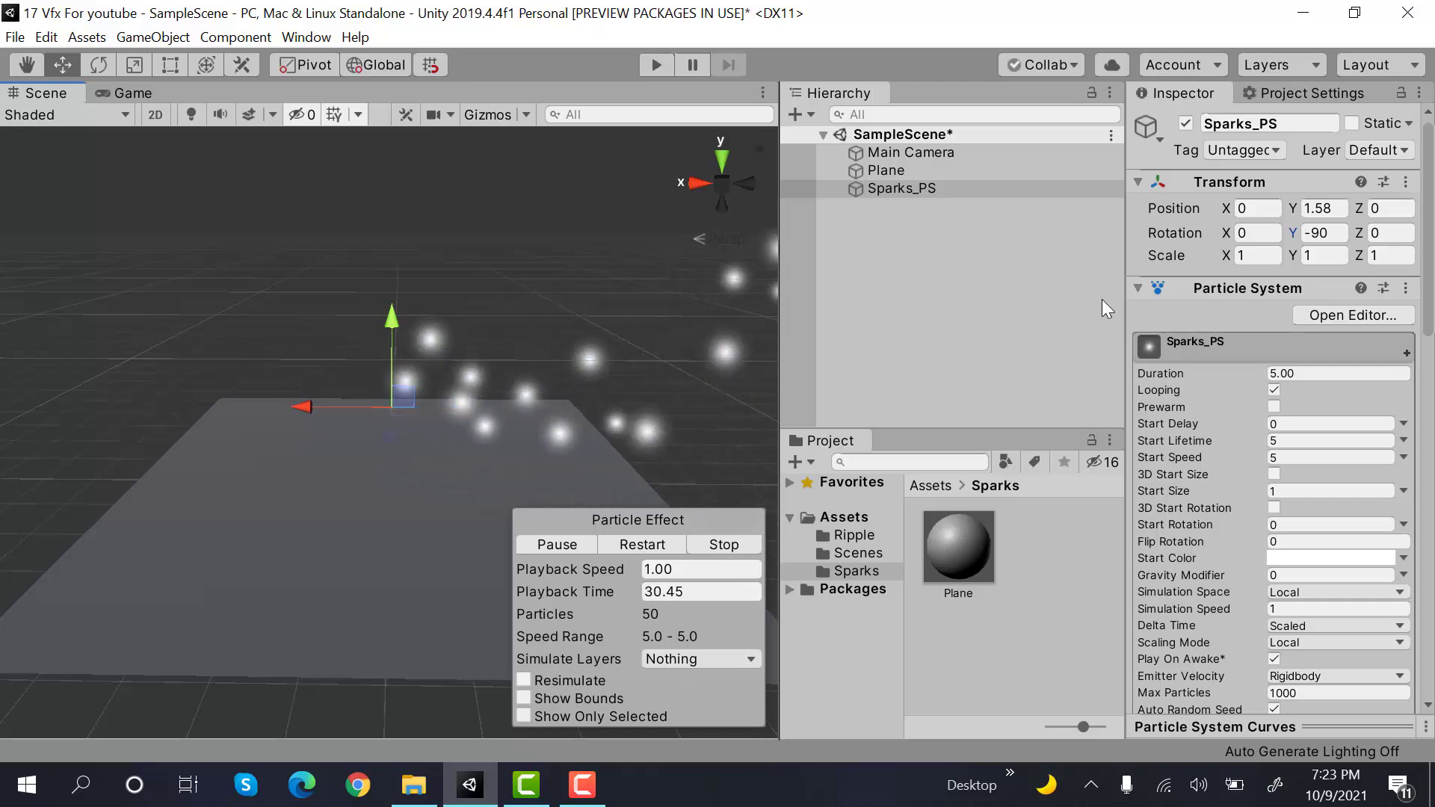
Set Duration to 1 and Start Lifetime to Random Between Two Constants, 0.2 to 0.5
{"action": "left_click", "coordinate": [1300, 372]}
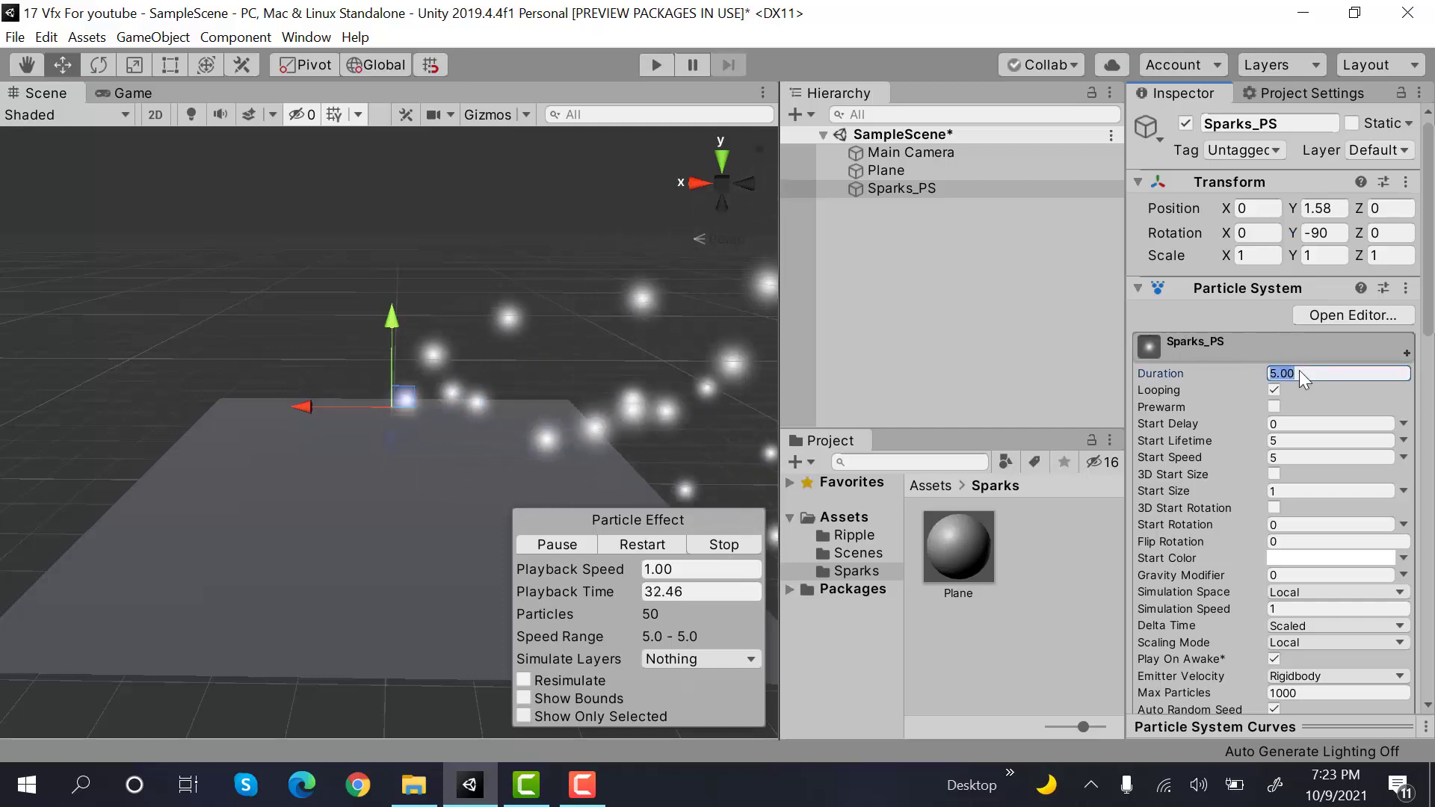
{"action": "type", "text": "1"}
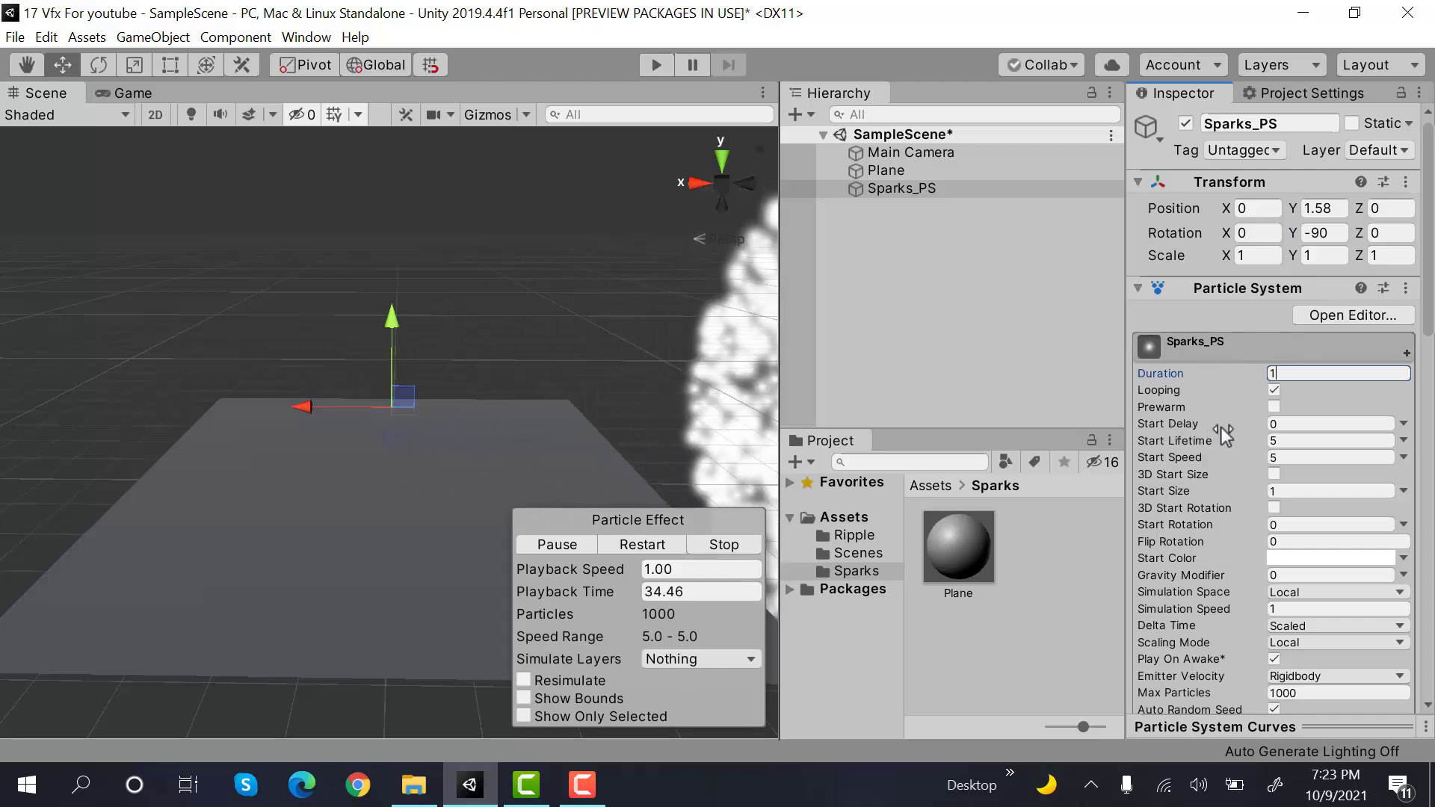
{"action": "left_click", "coordinate": [1404, 457]}
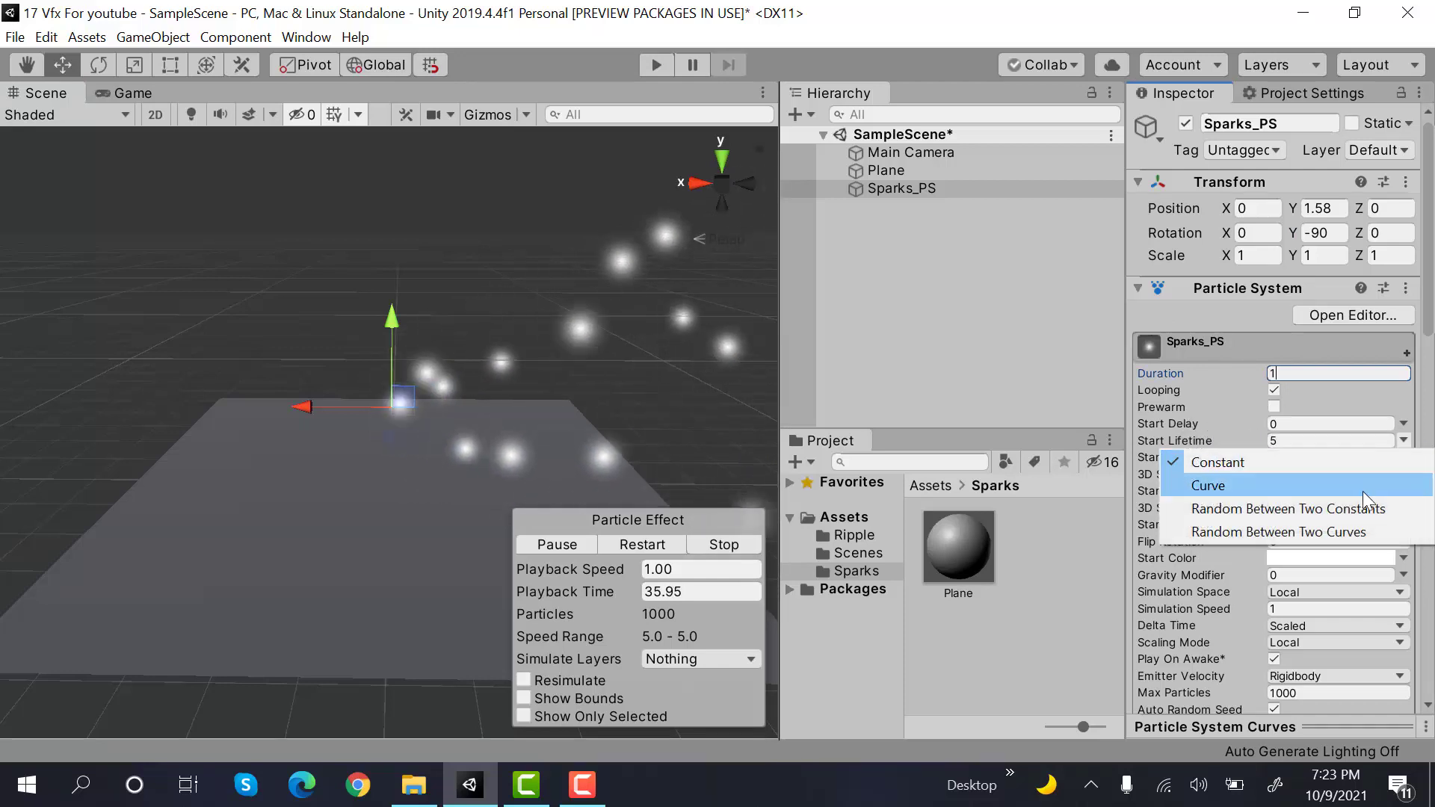
{"action": "left_click", "coordinate": [1349, 509]}
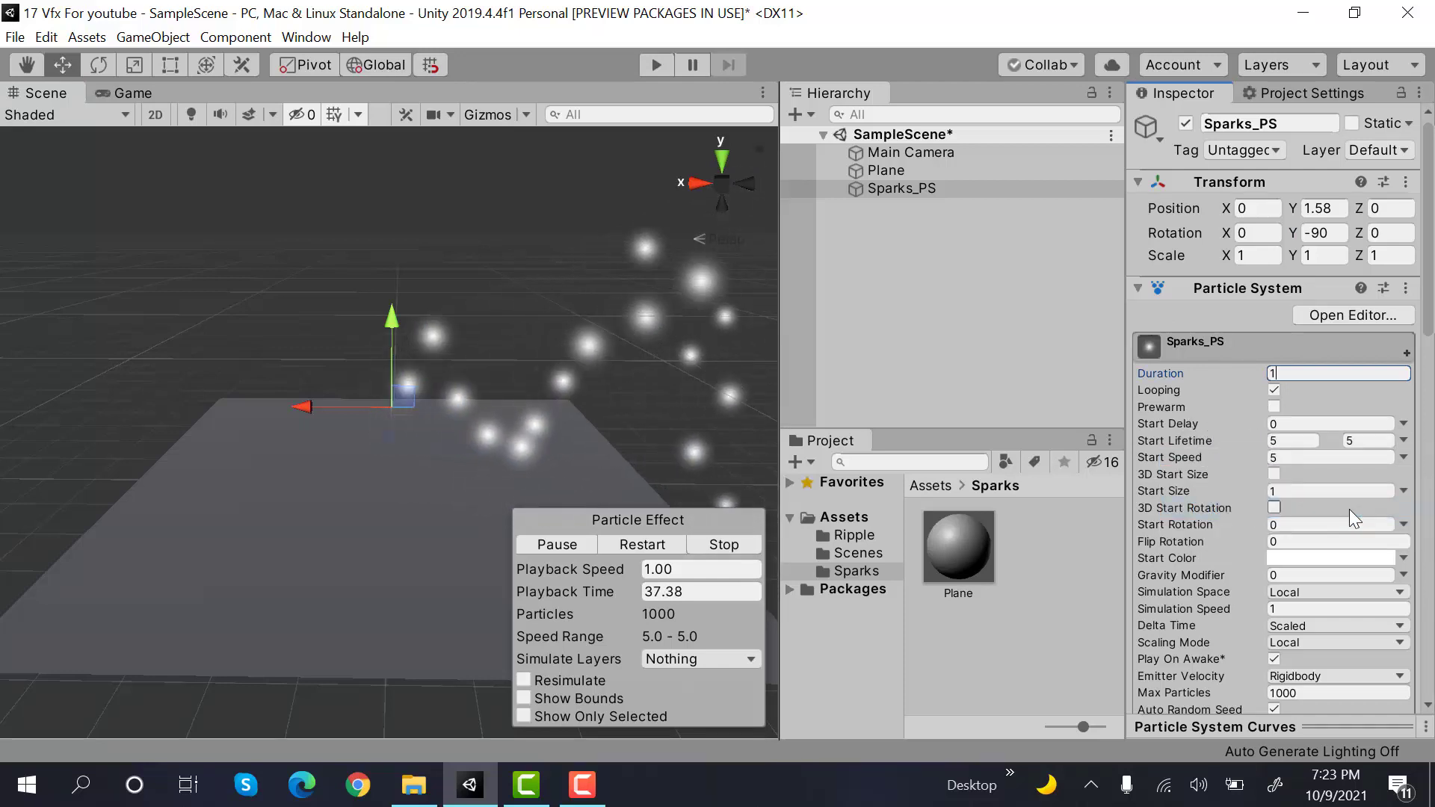
{"action": "left_click", "coordinate": [1306, 439]}
{"action": "type", "text": "0"}
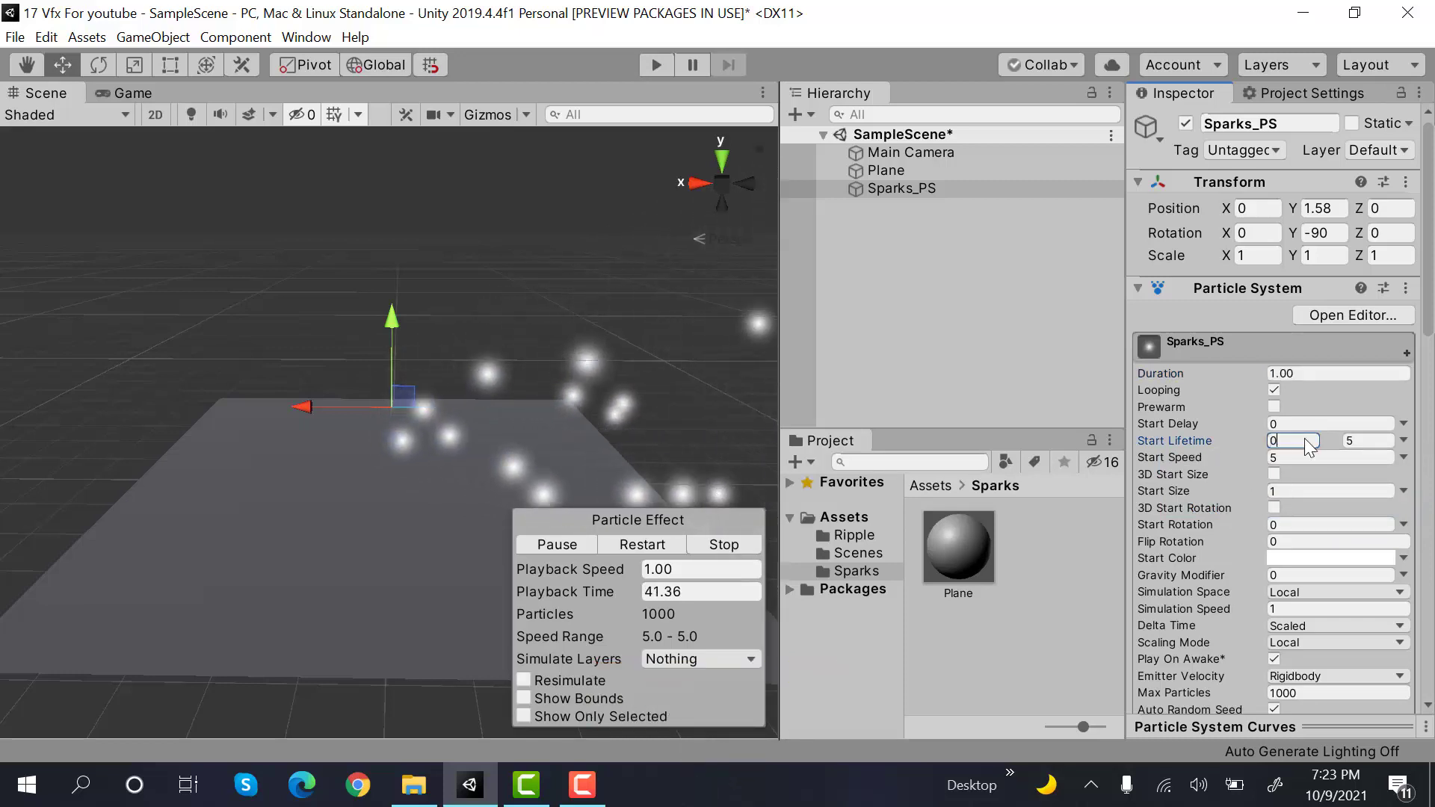
{"action": "type", "text": ".2"}
{"action": "left_click", "coordinate": [1354, 440]}
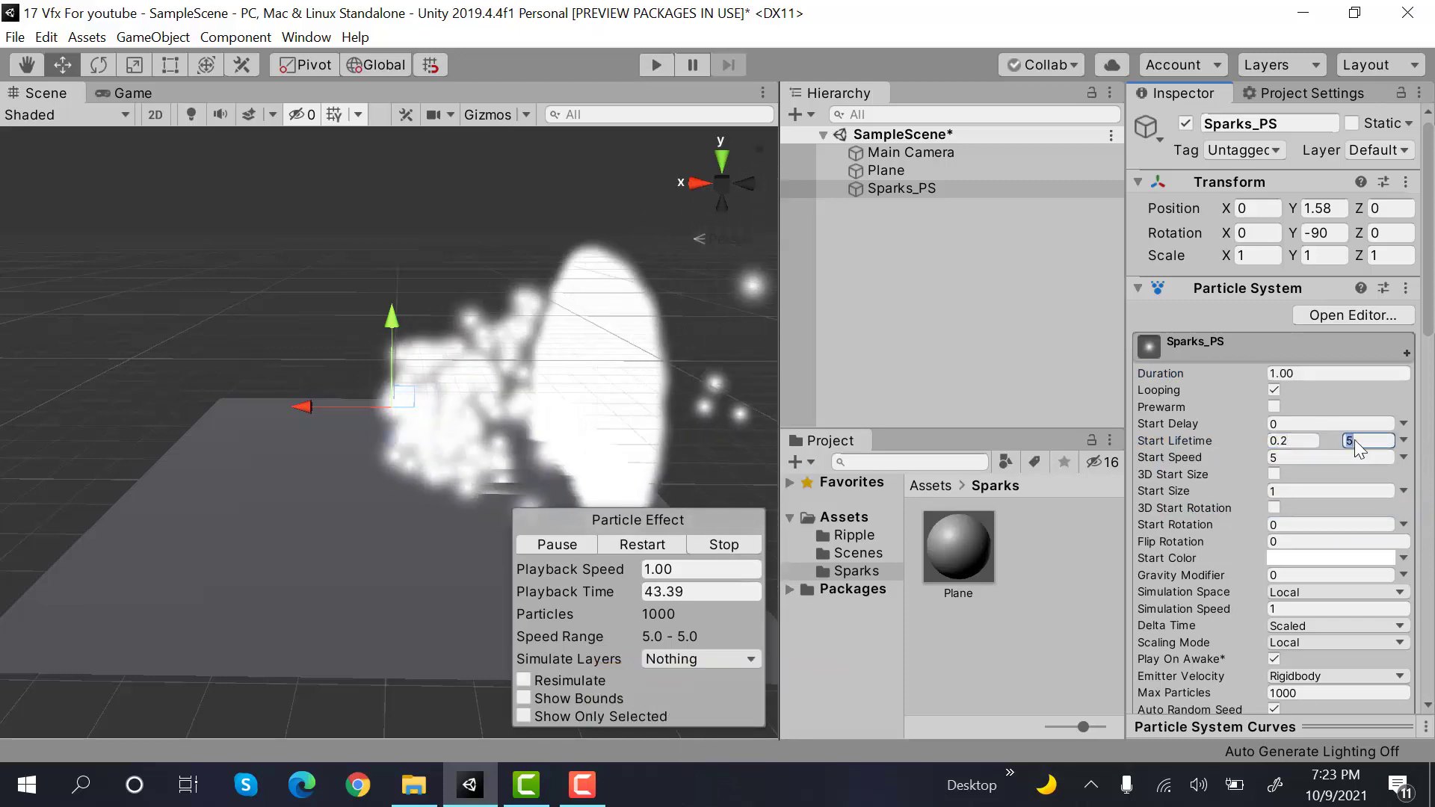
{"action": "type", "text": "0.5"}
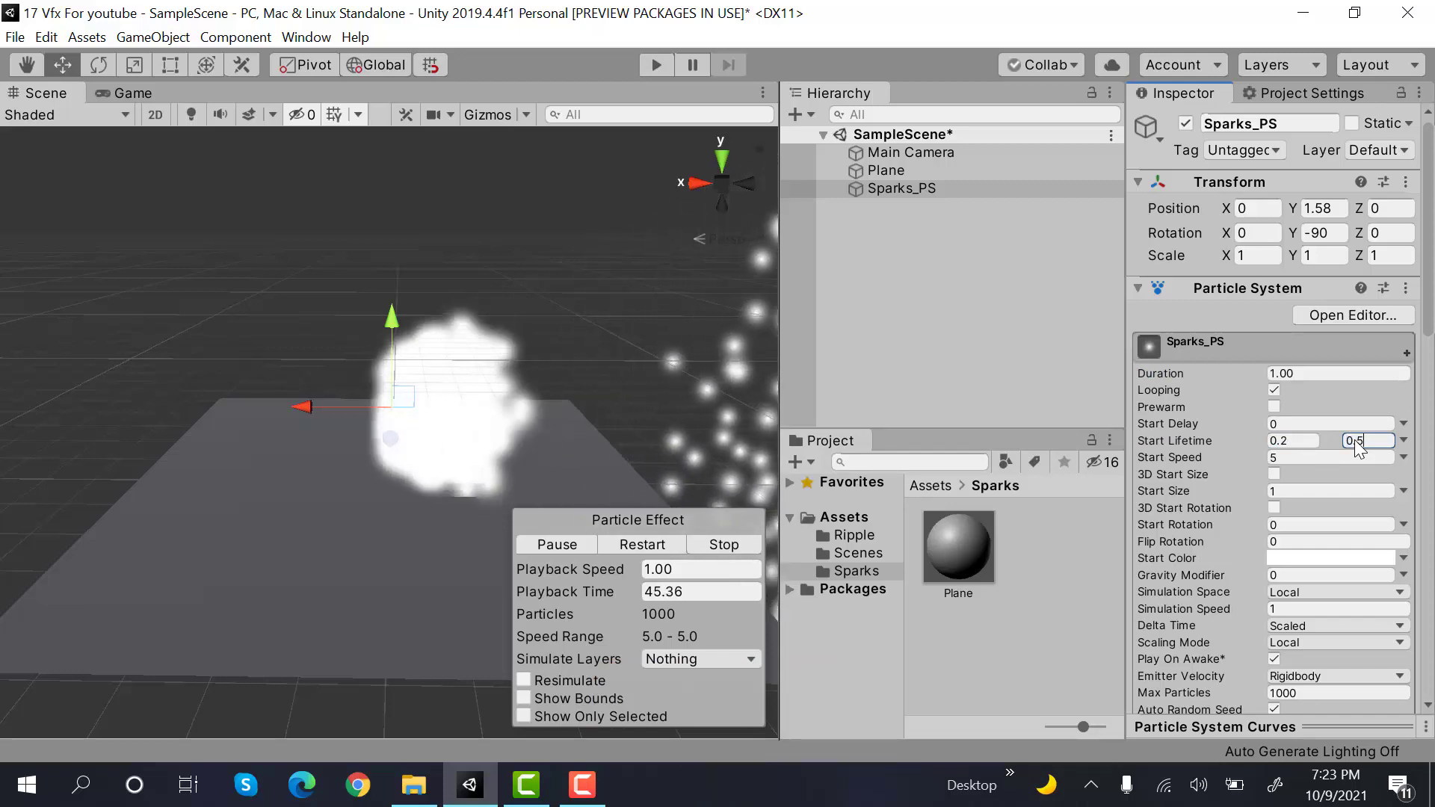
{"action": "scroll", "coordinate": [1395, 505], "scroll_direction": "down", "scroll_amount": 5}
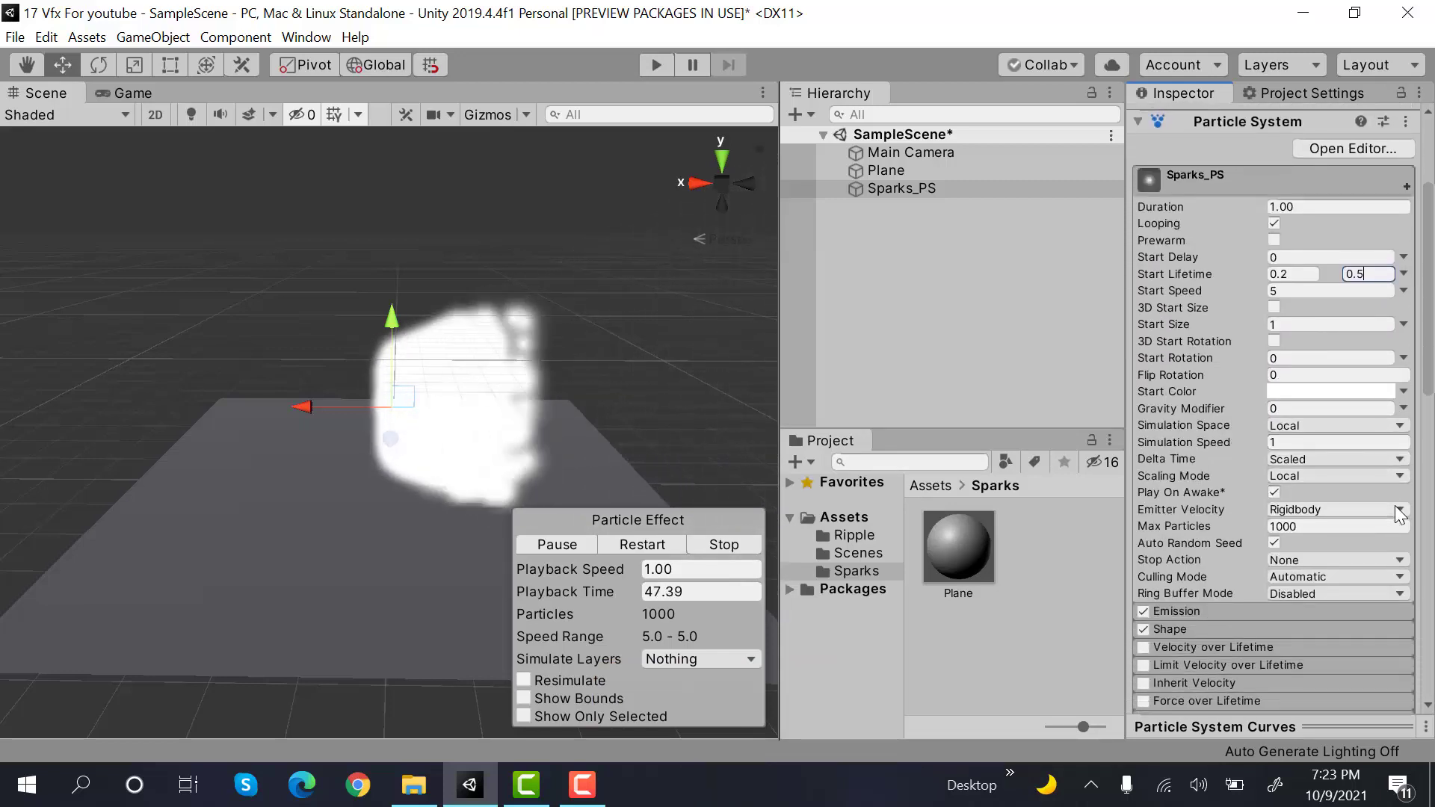
{"action": "scroll", "coordinate": [1400, 515], "scroll_direction": "down", "scroll_amount": 1}
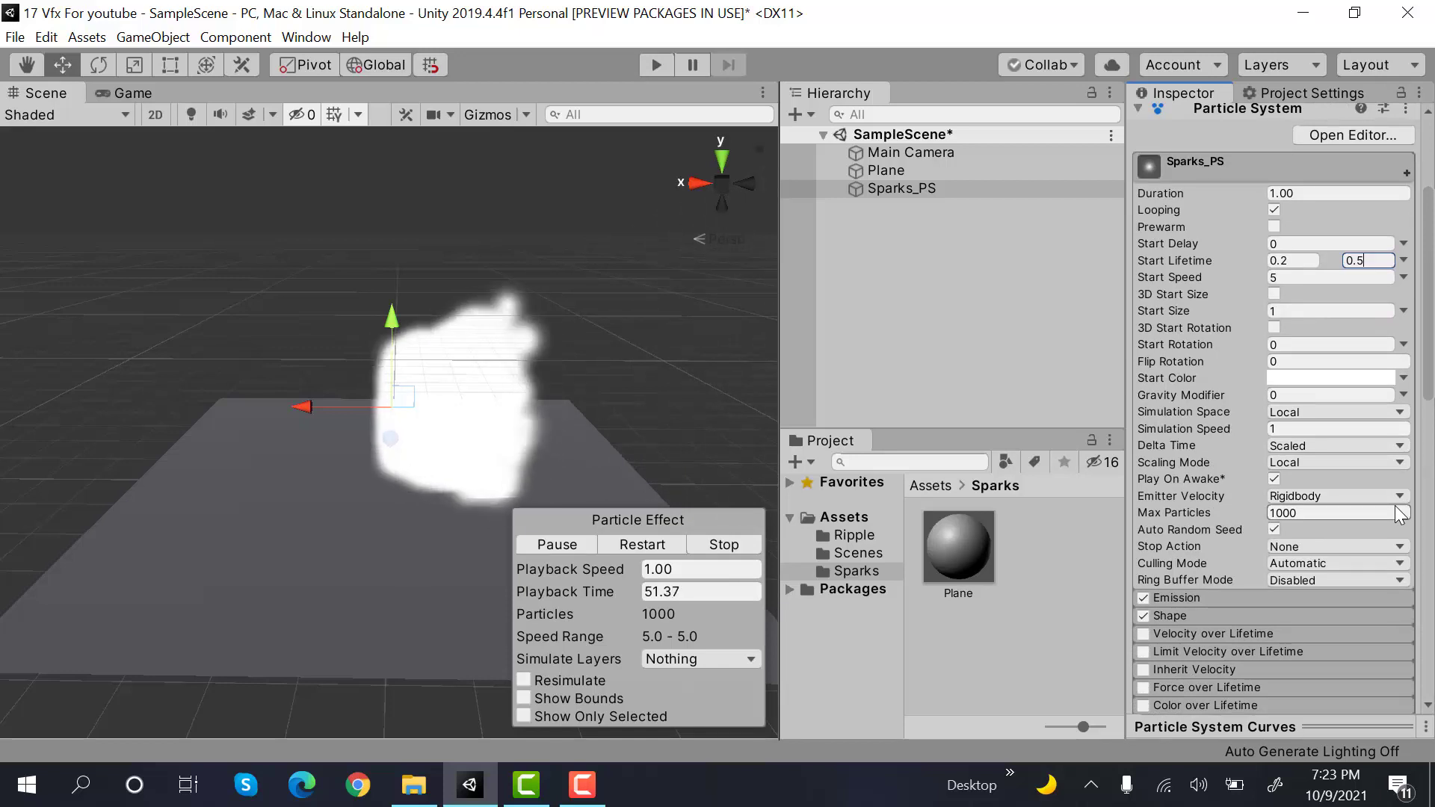
Set Start Speed to 0 and make Start Size random between two constants, minimum 0.5
{"action": "left_click", "coordinate": [1293, 274]}
{"action": "type", "text": "0"}
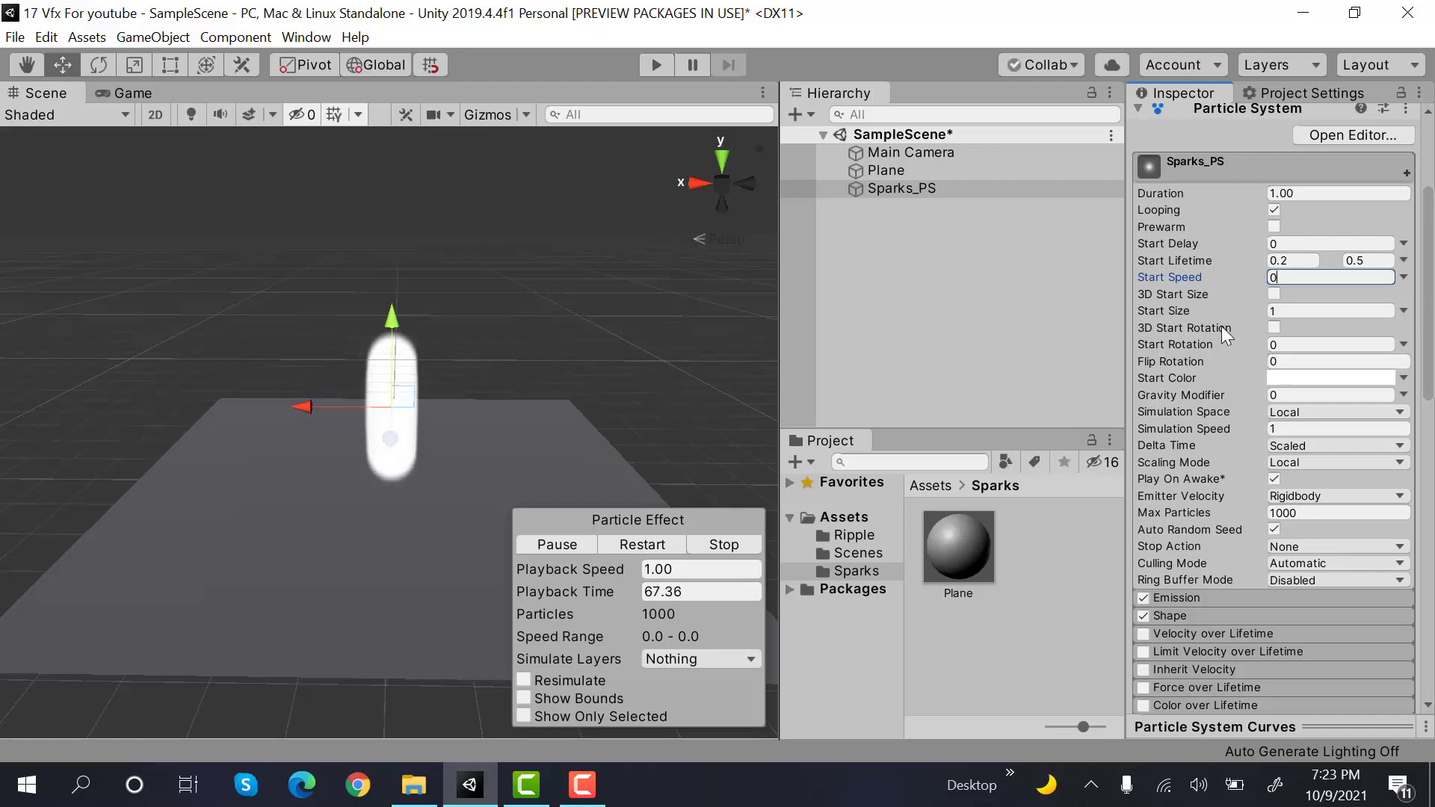
{"action": "left_click", "coordinate": [1403, 314]}
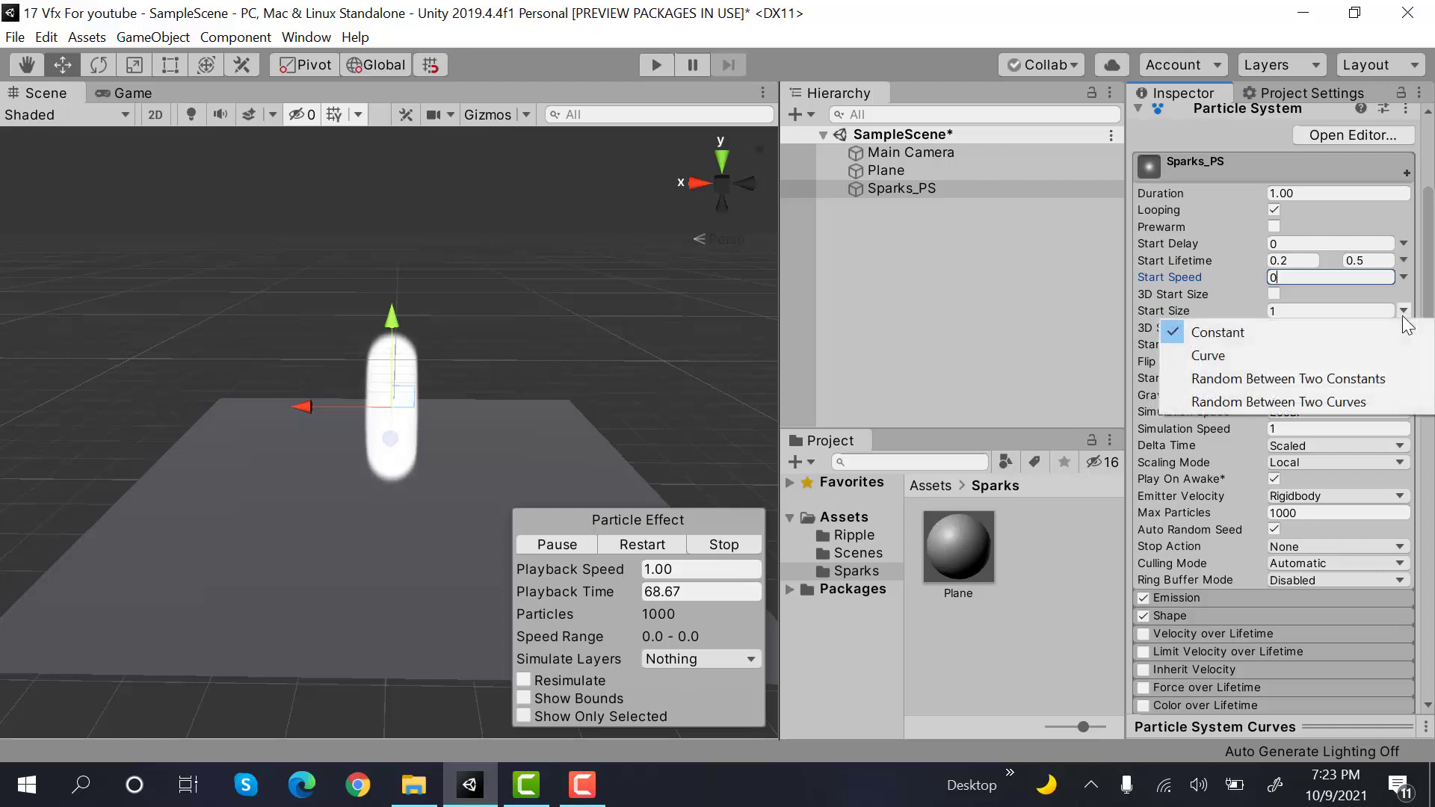
{"action": "left_click", "coordinate": [1358, 378]}
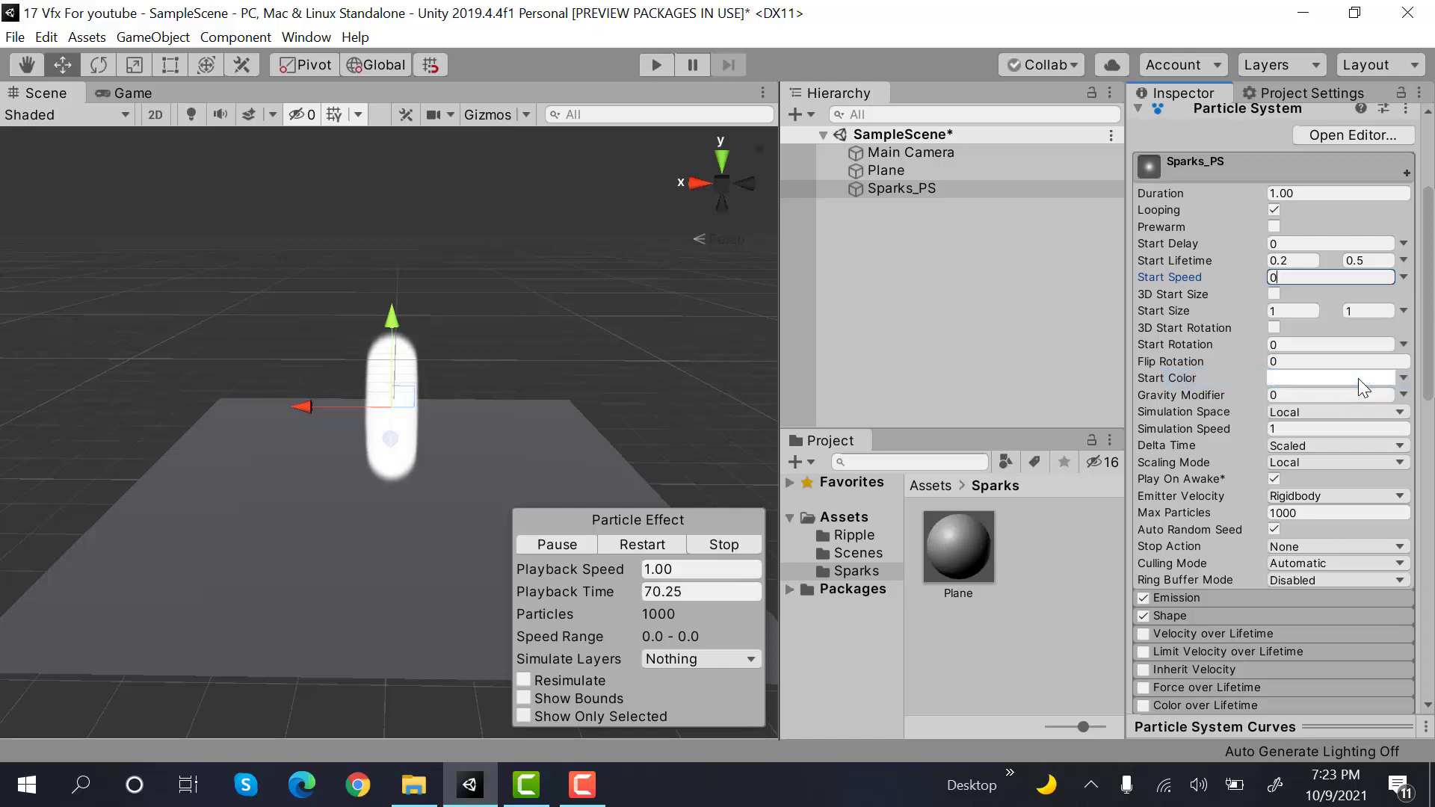
{"action": "left_click", "coordinate": [1288, 312]}
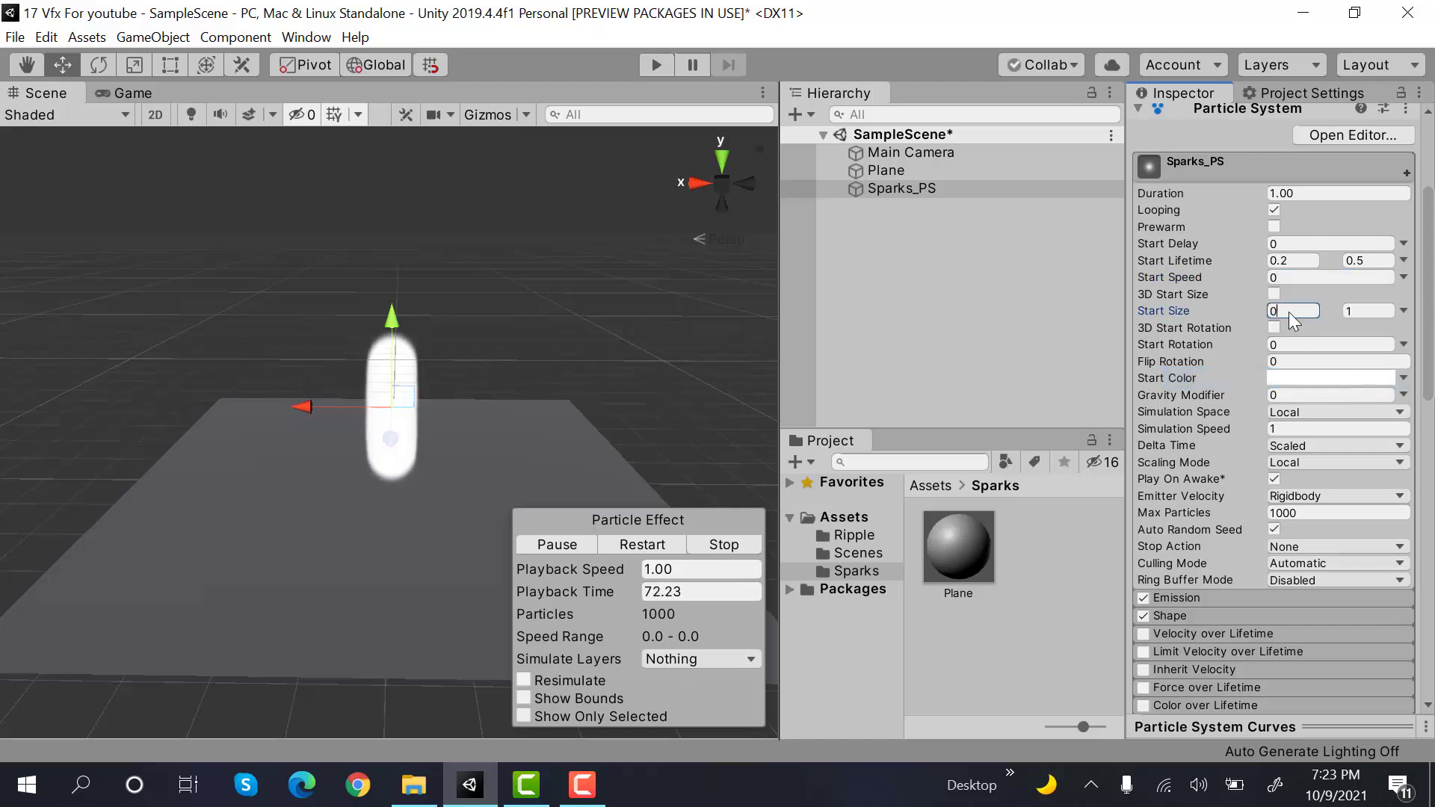
{"action": "type", "text": "0."}
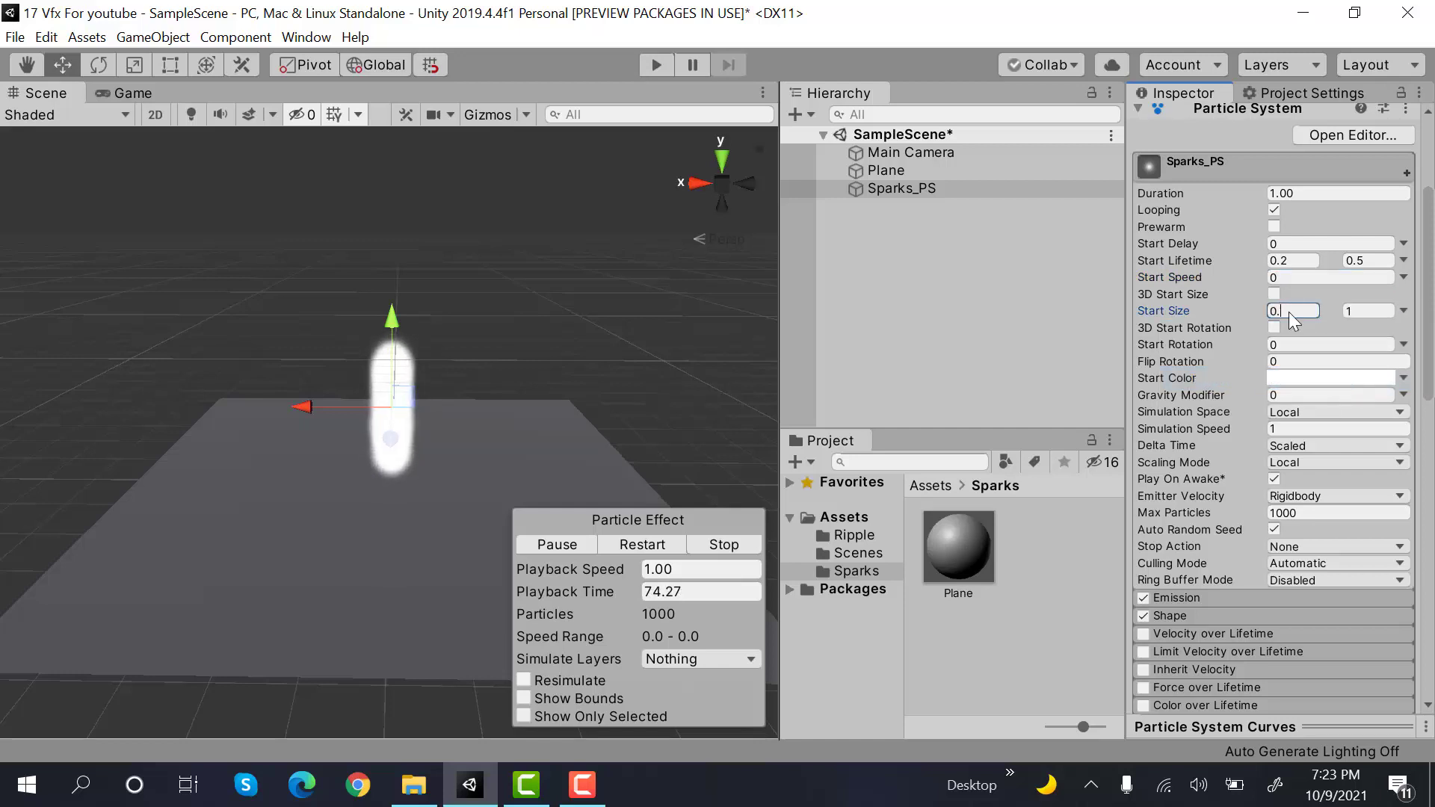
{"action": "type", "text": "5"}
{"action": "left_click", "coordinate": [1357, 312]}
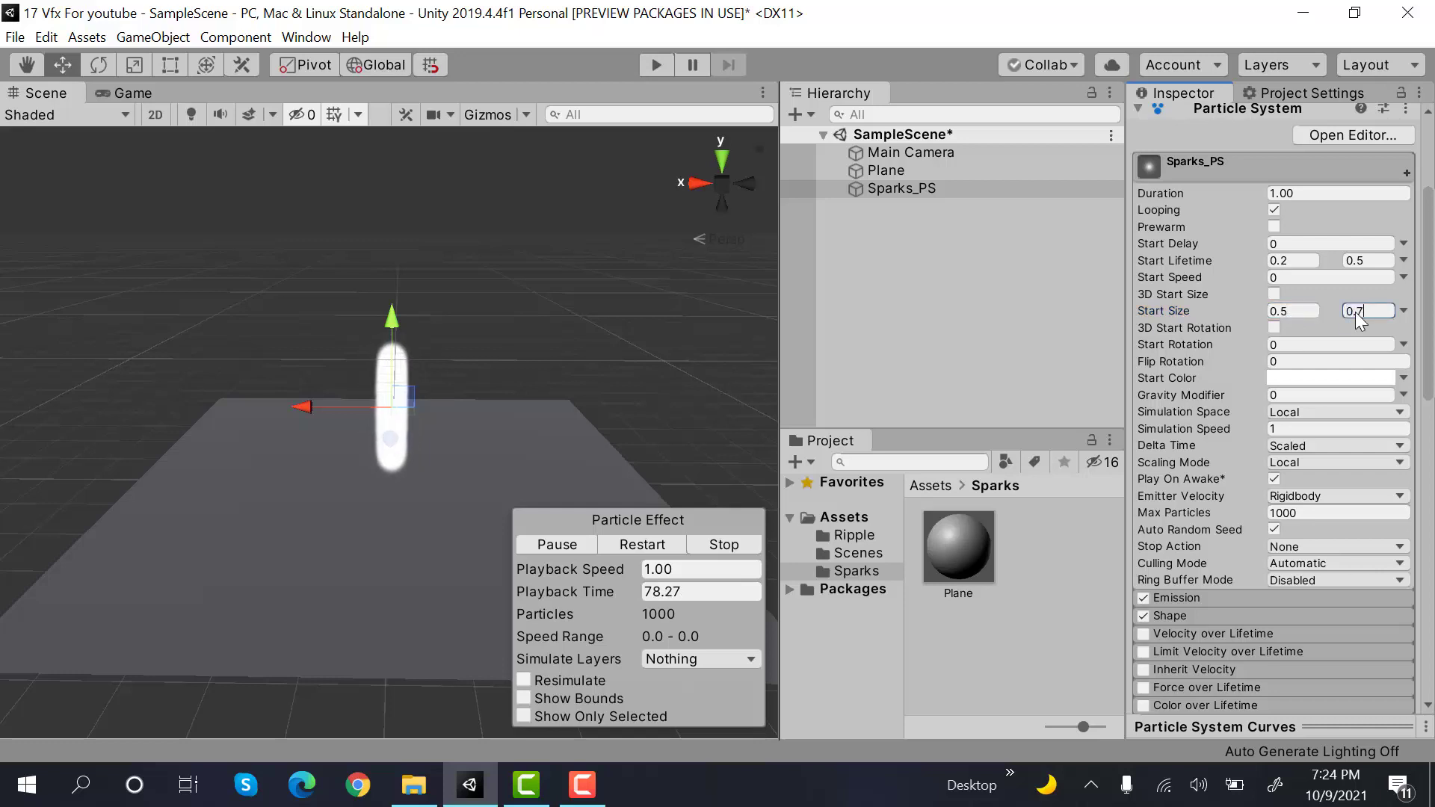
Enter 0.7 as maximum Start Size, then lower Emission Rate over Time to 5
{"action": "type", "text": "0.7"}
{"action": "scroll", "coordinate": [1377, 439], "scroll_direction": "down", "scroll_amount": 5}
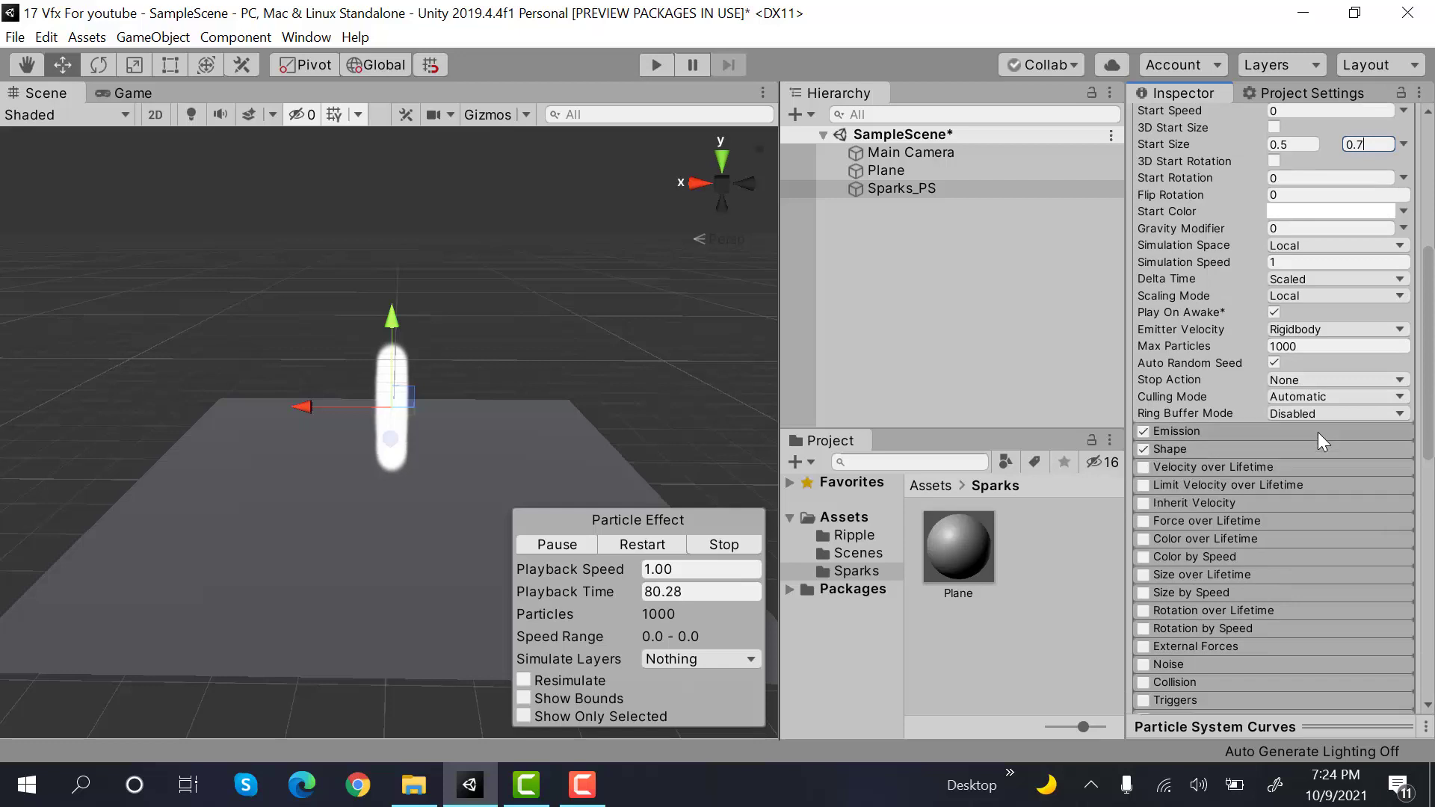
{"action": "left_click", "coordinate": [1317, 432]}
{"action": "left_click", "coordinate": [1299, 454]}
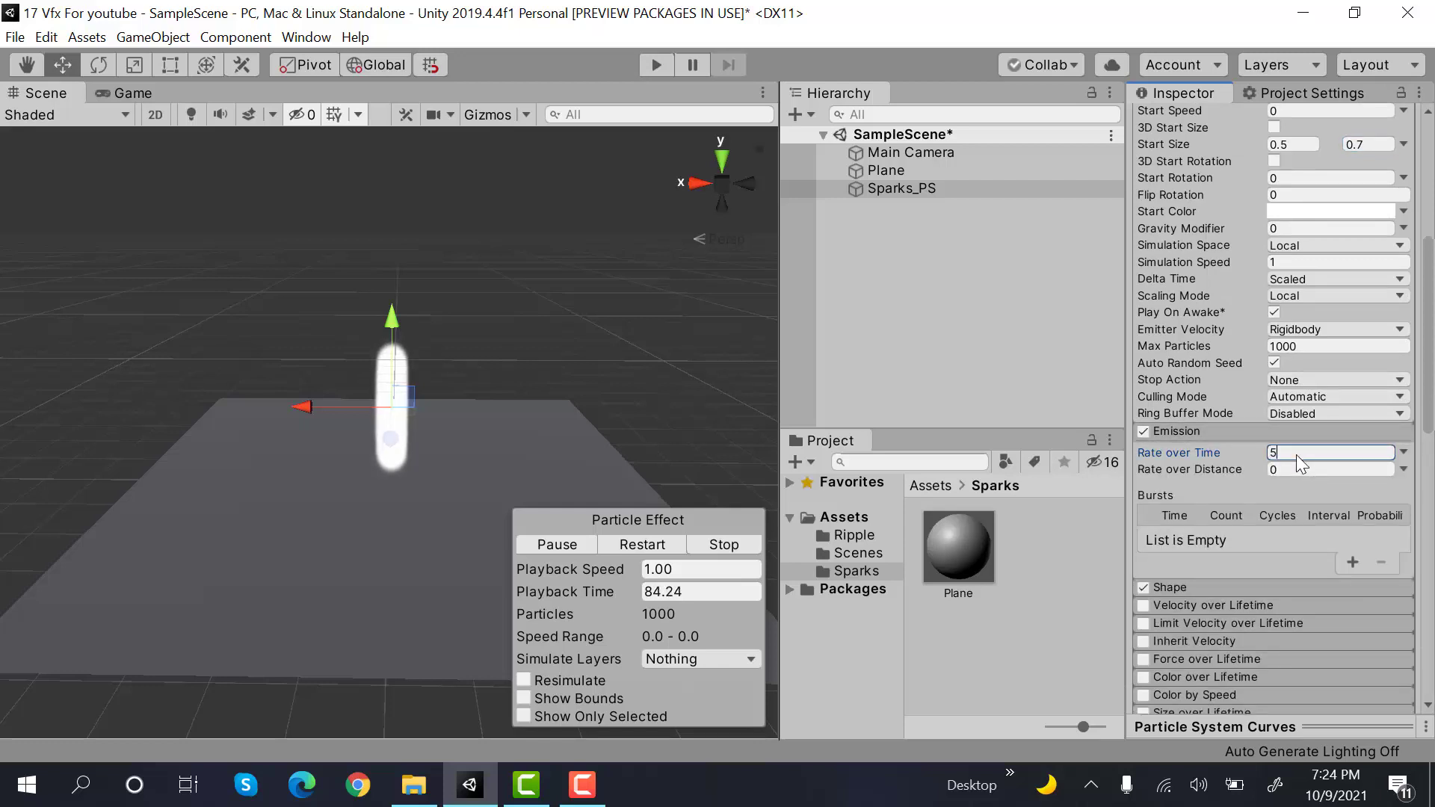
{"action": "scroll", "coordinate": [1297, 454], "scroll_direction": "down", "scroll_amount": 9}
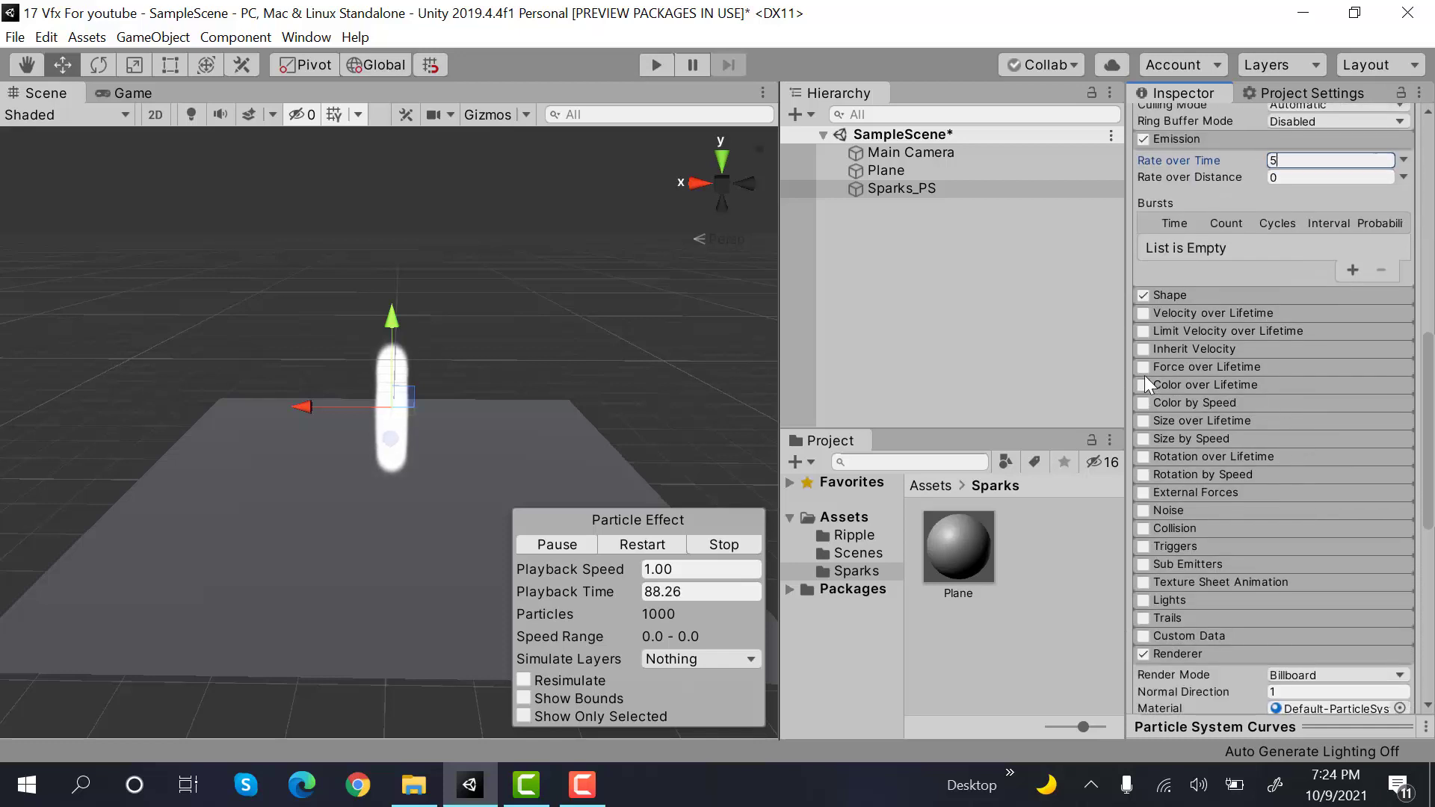
Enable Color over Lifetime and set the gradient's end colour key to pure red
{"action": "left_click", "coordinate": [1144, 384]}
{"action": "left_click", "coordinate": [1180, 386]}
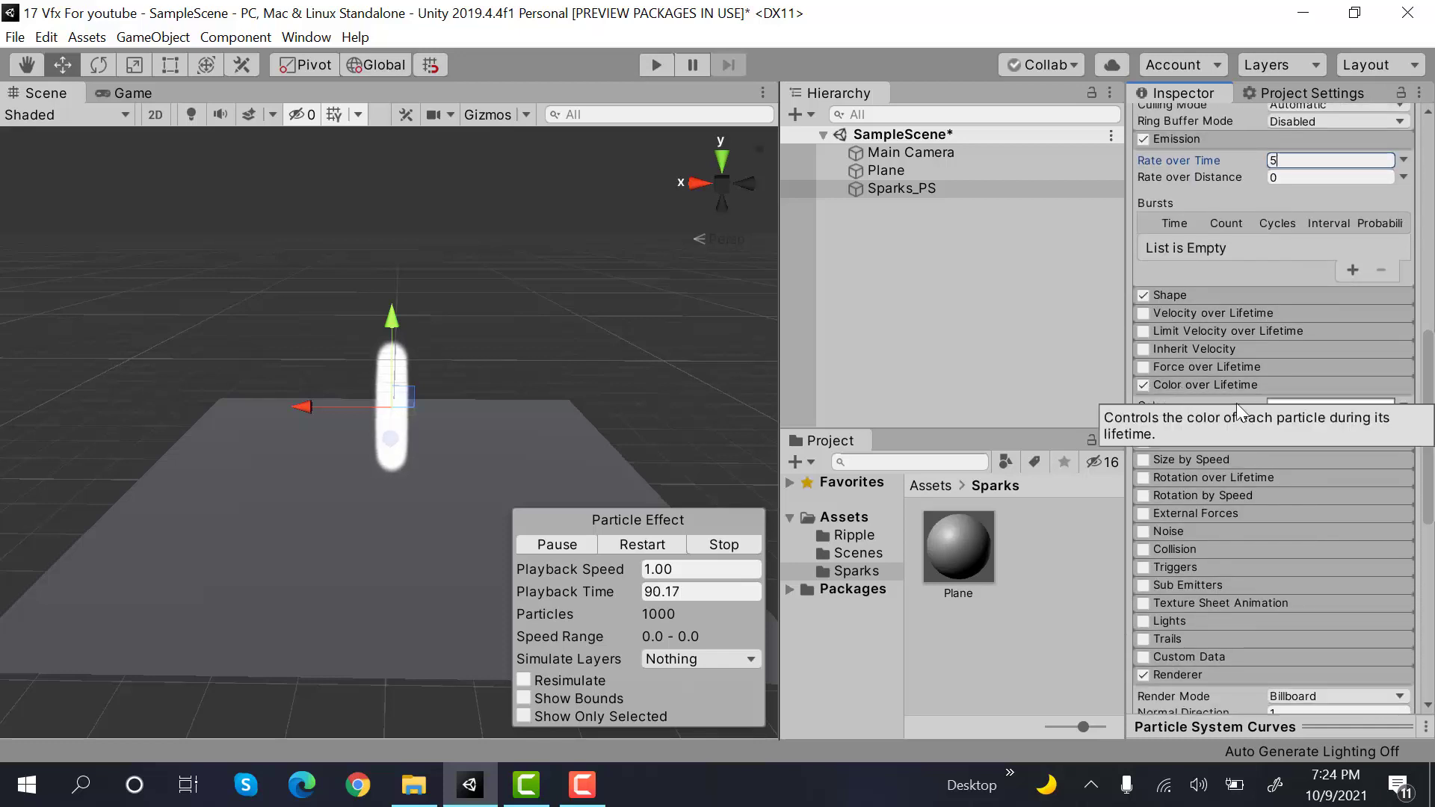
{"action": "left_click", "coordinate": [1315, 406]}
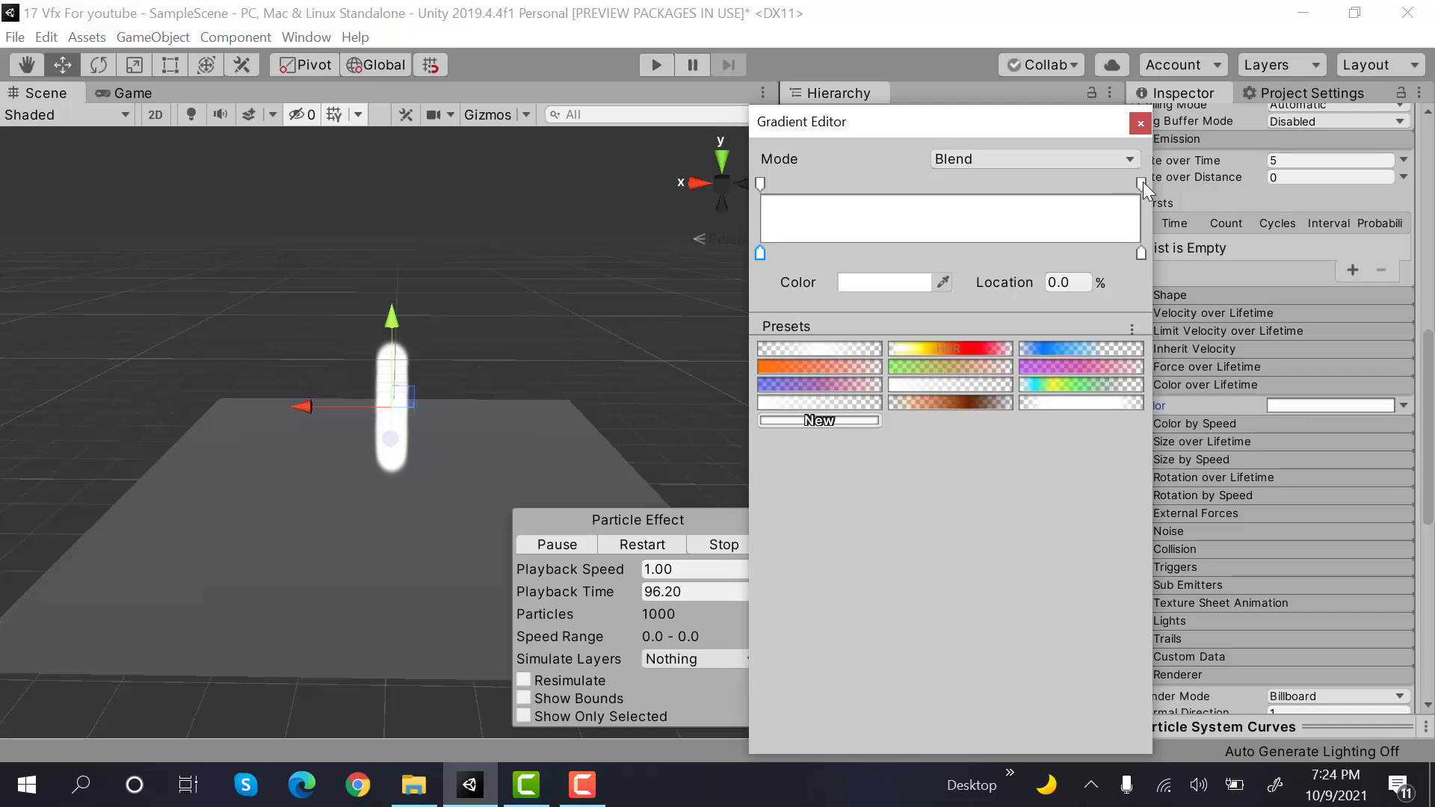
{"action": "left_click", "coordinate": [1141, 252]}
{"action": "left_click", "coordinate": [917, 282]}
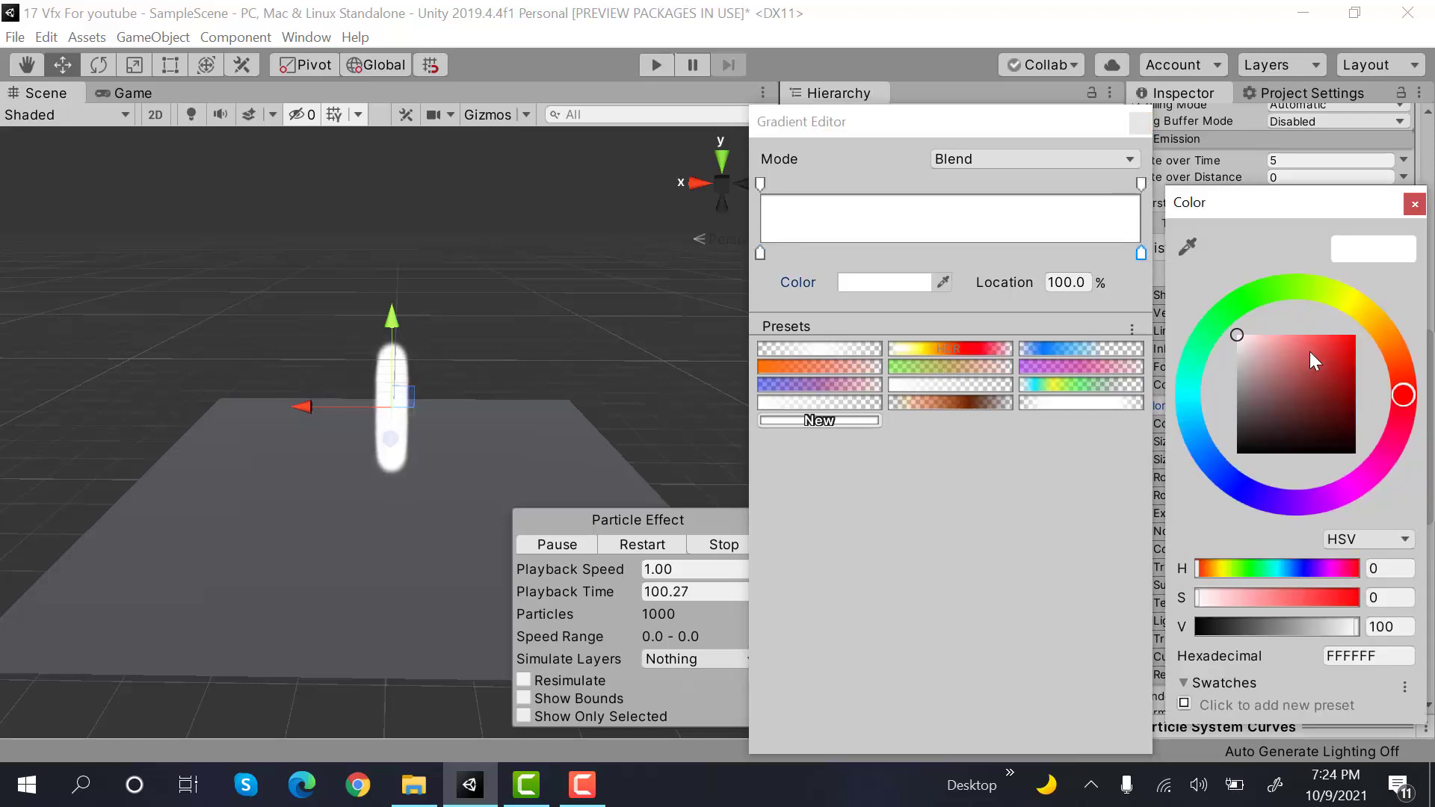
{"action": "left_click_drag", "start_coordinate": [1309, 352], "coordinate": [1377, 325]}
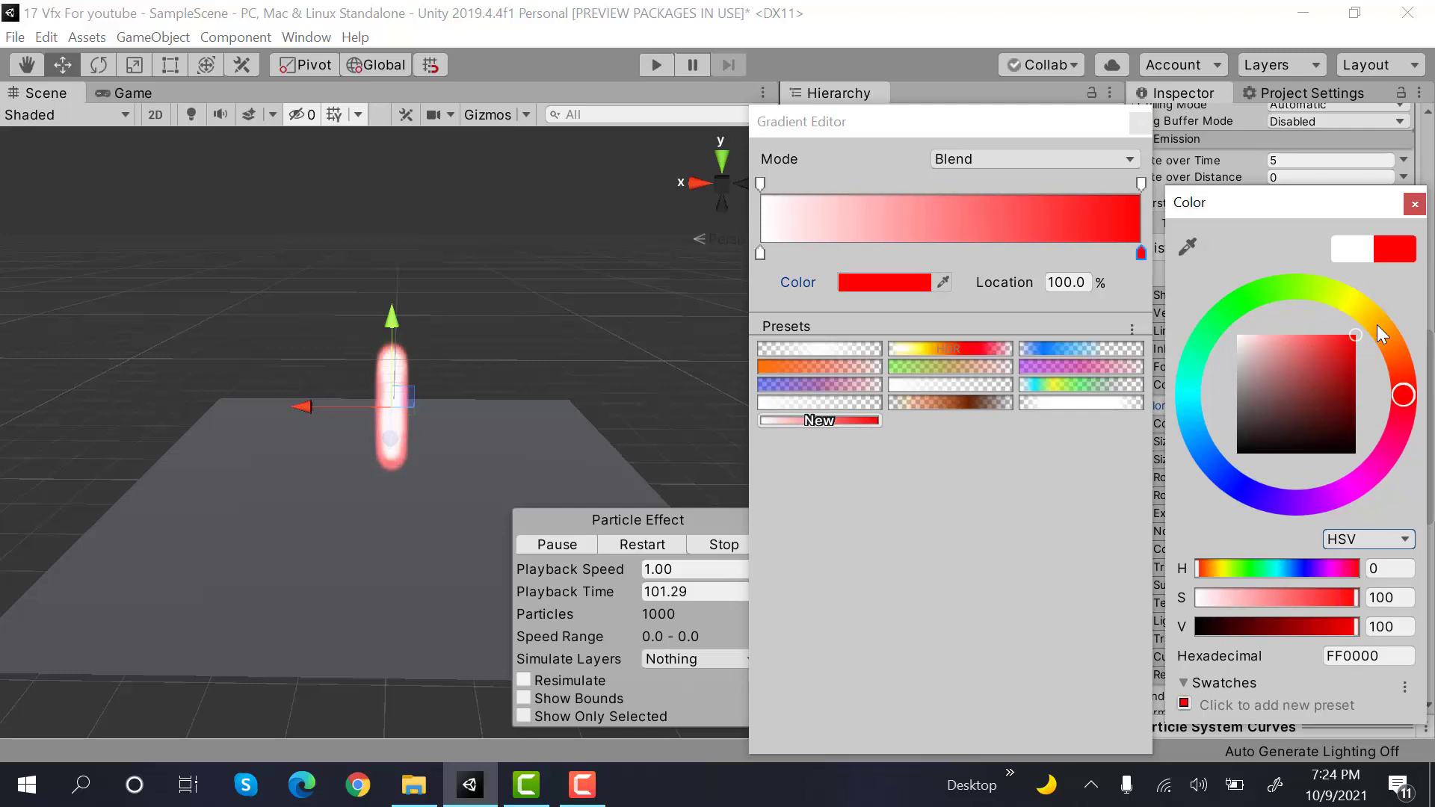
{"action": "left_click", "coordinate": [1416, 205]}
Set the gradient's start key to yellow (FFDA00) and the end alpha key to 0
{"action": "left_click", "coordinate": [762, 253]}
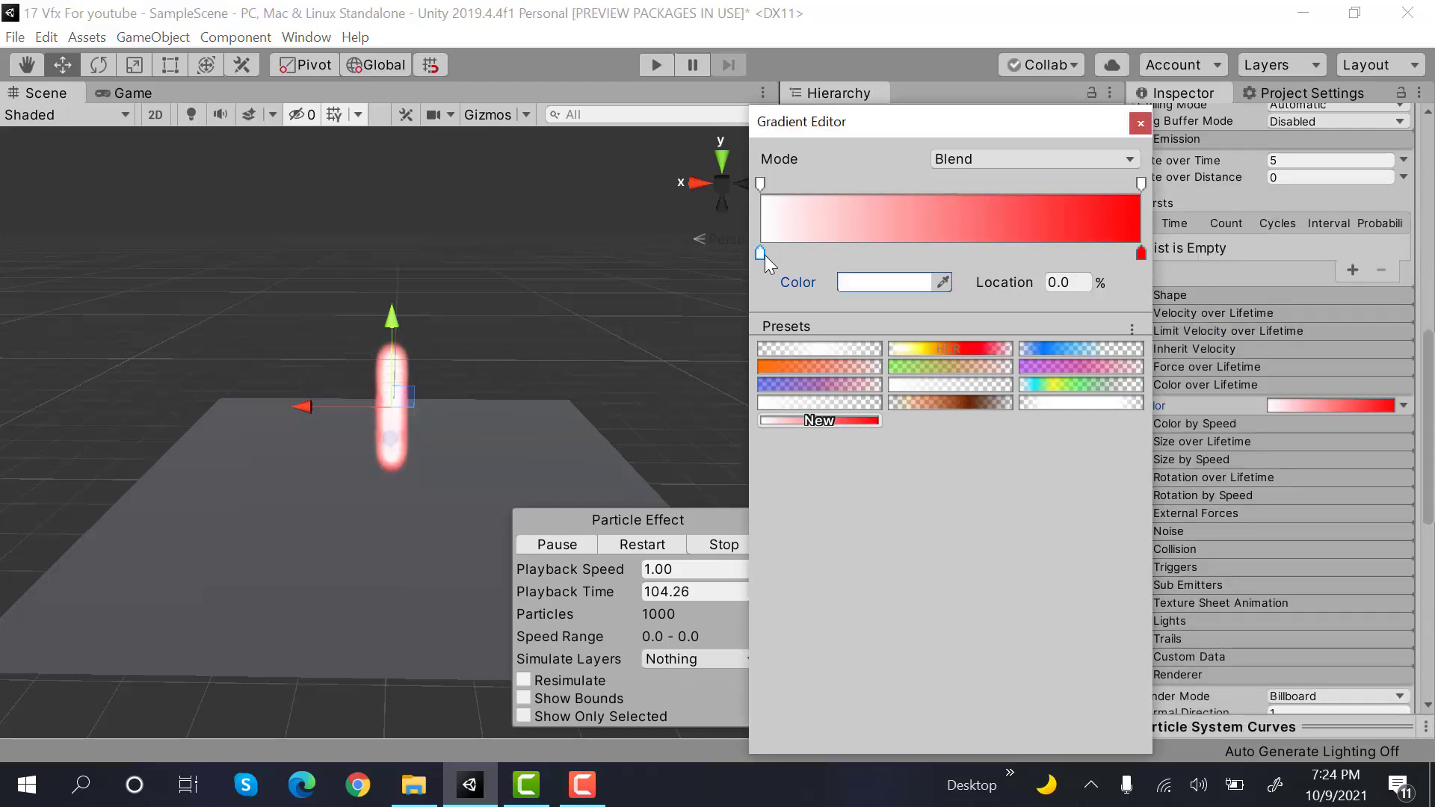
{"action": "left_click", "coordinate": [861, 285]}
{"action": "left_click", "coordinate": [1367, 313]}
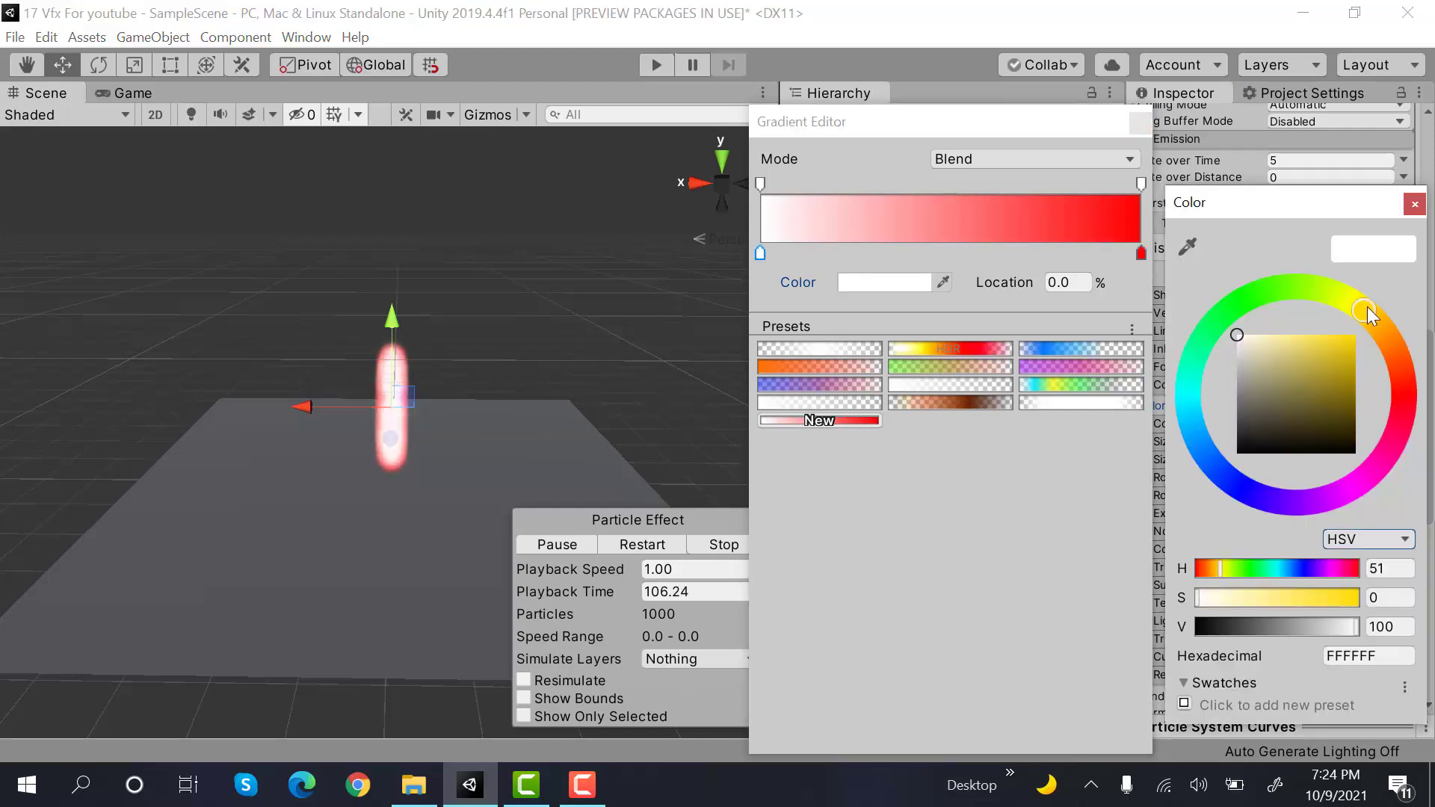
{"action": "left_click_drag", "start_coordinate": [1350, 345], "coordinate": [1358, 334]}
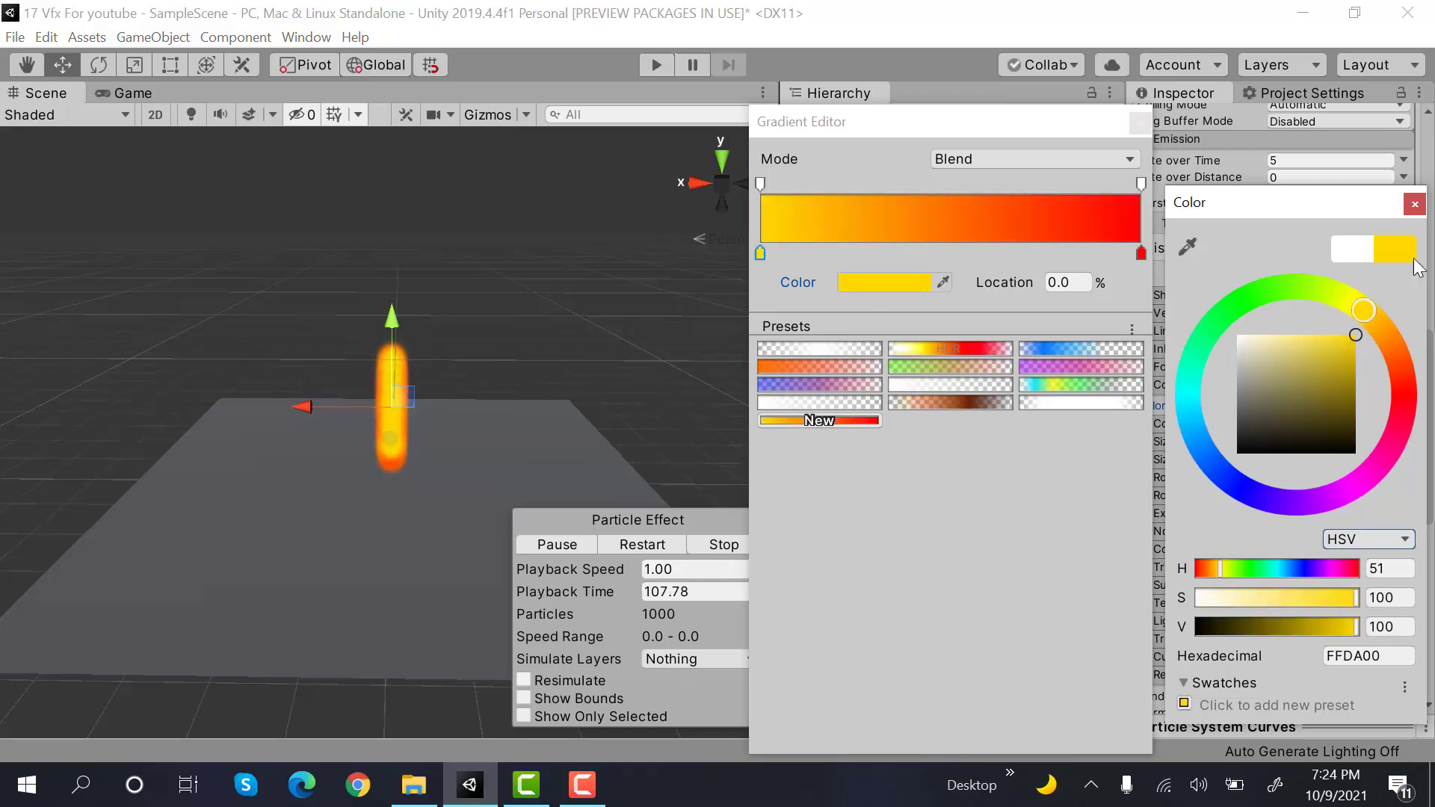
{"action": "left_click", "coordinate": [1415, 206]}
{"action": "left_click", "coordinate": [1142, 184]}
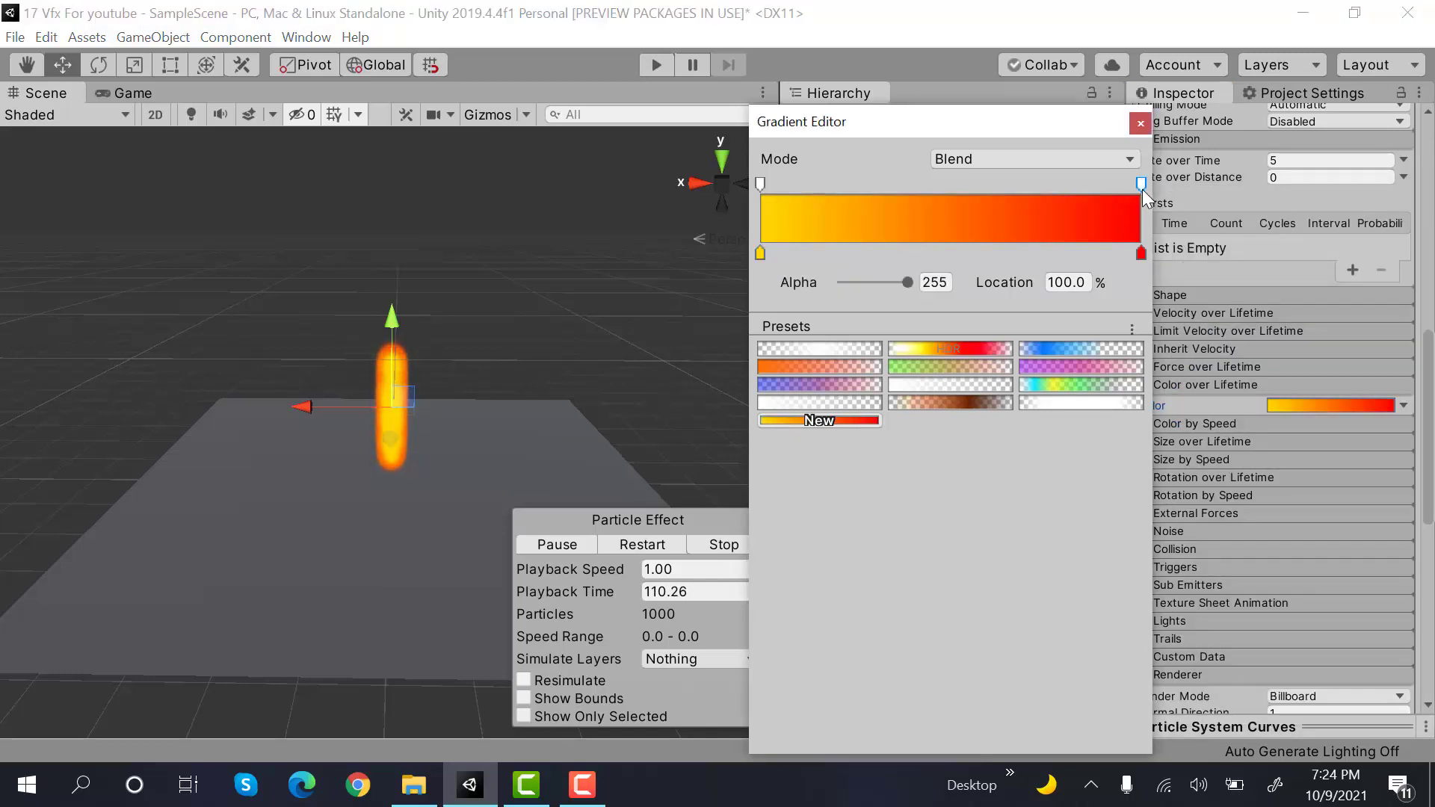
{"action": "left_click_drag", "start_coordinate": [909, 282], "coordinate": [776, 298]}
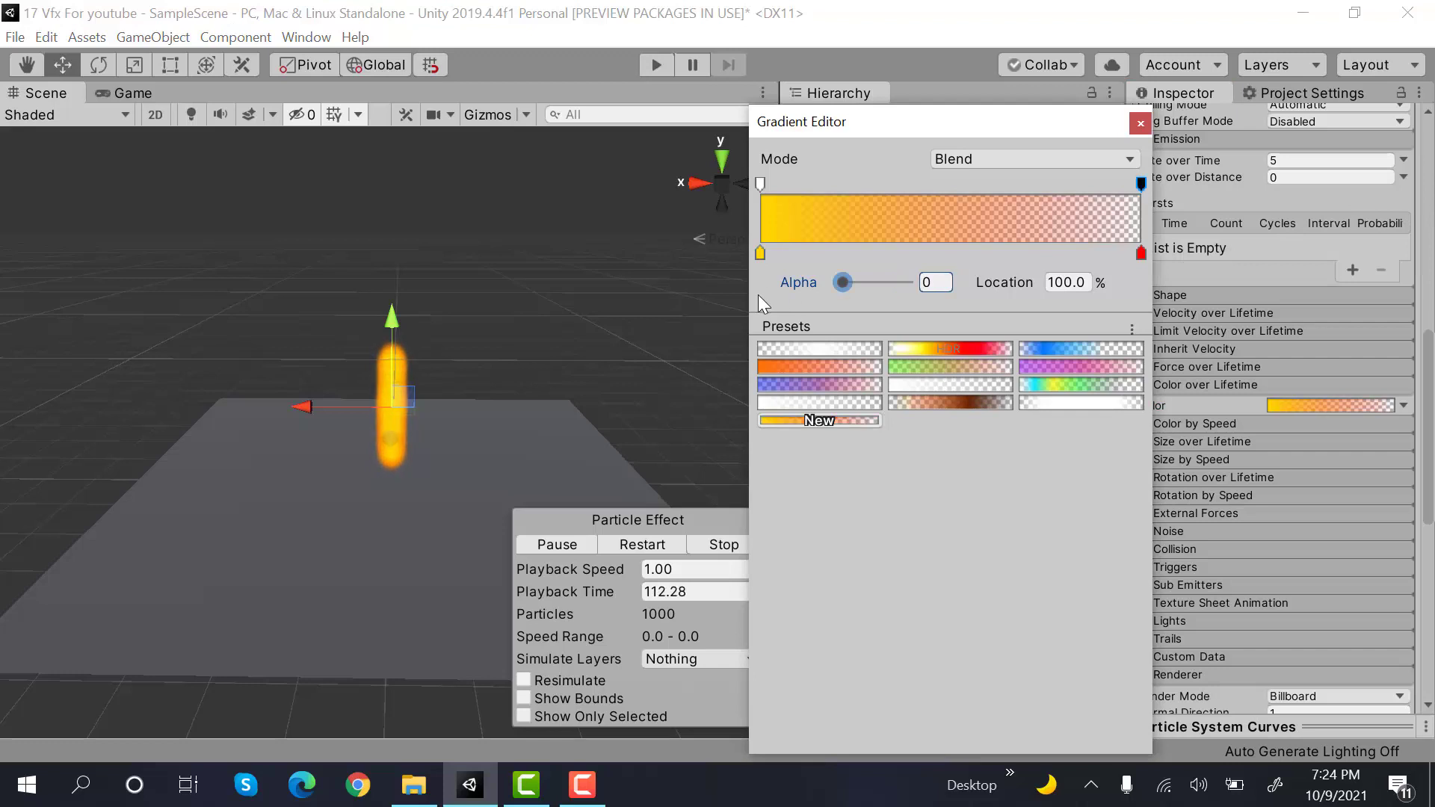
Close the gradient, collapse Color over Lifetime, enable Size over Lifetime and open its curve
{"action": "key", "text": "Escape"}
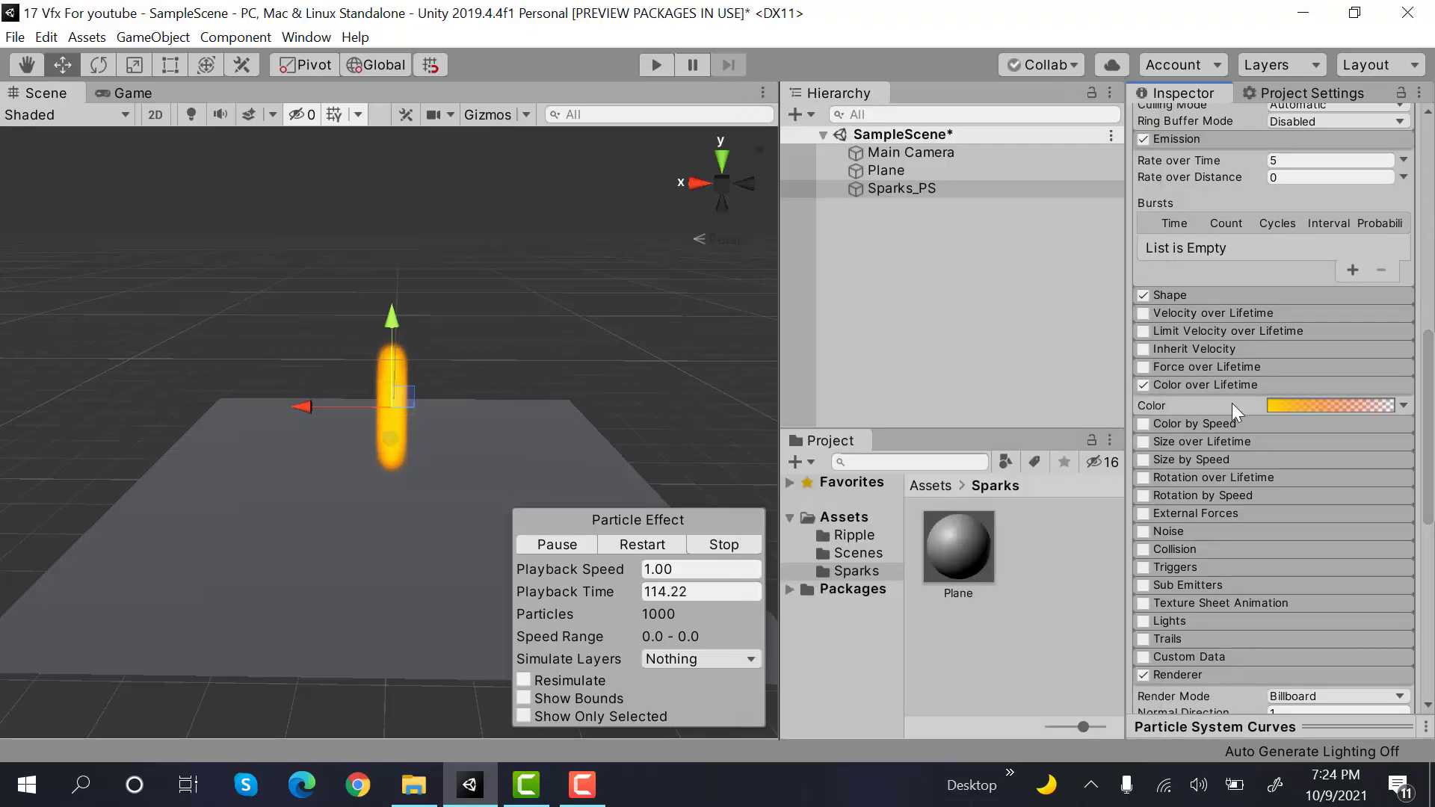
{"action": "left_click", "coordinate": [1208, 388]}
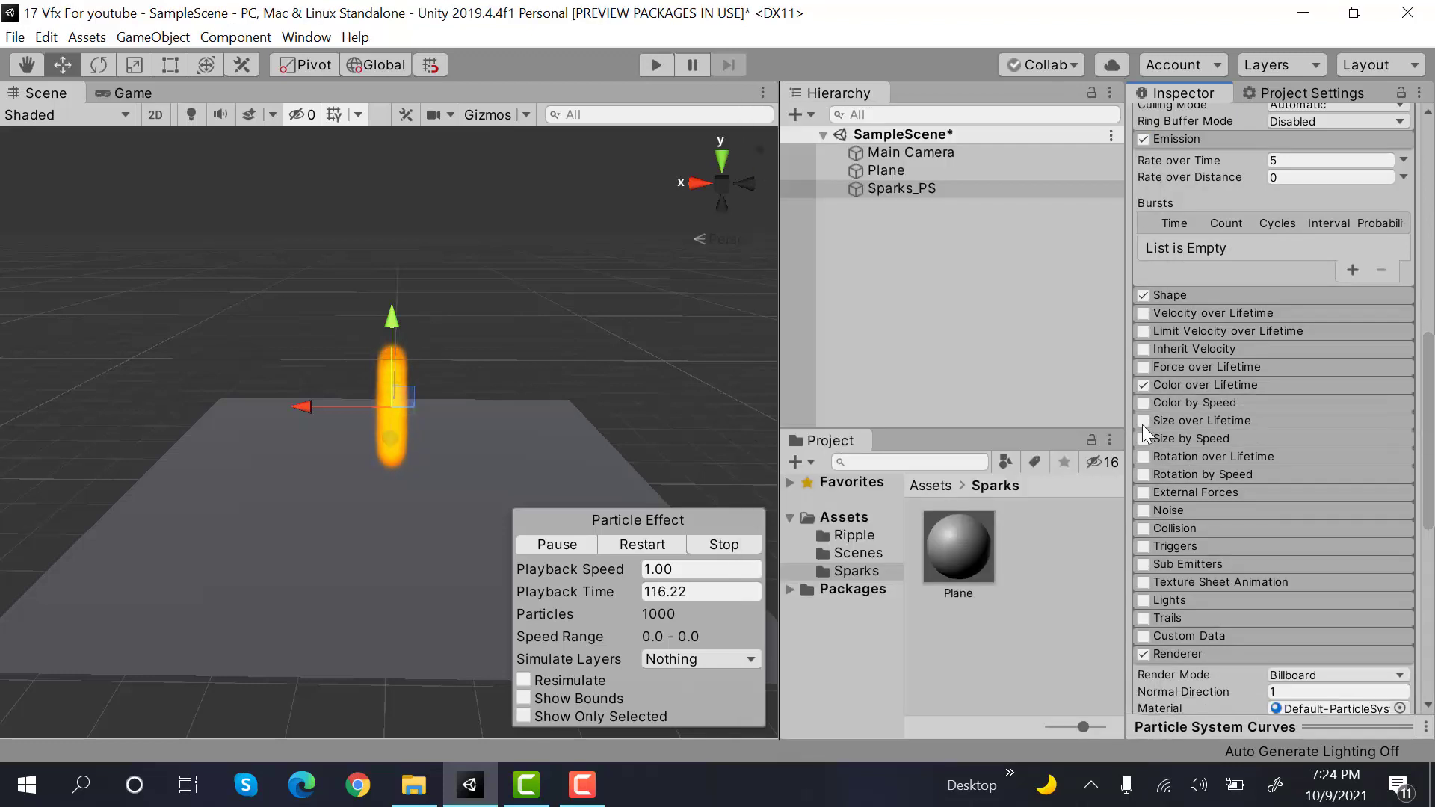
{"action": "left_click", "coordinate": [1144, 422]}
{"action": "left_click", "coordinate": [1192, 419]}
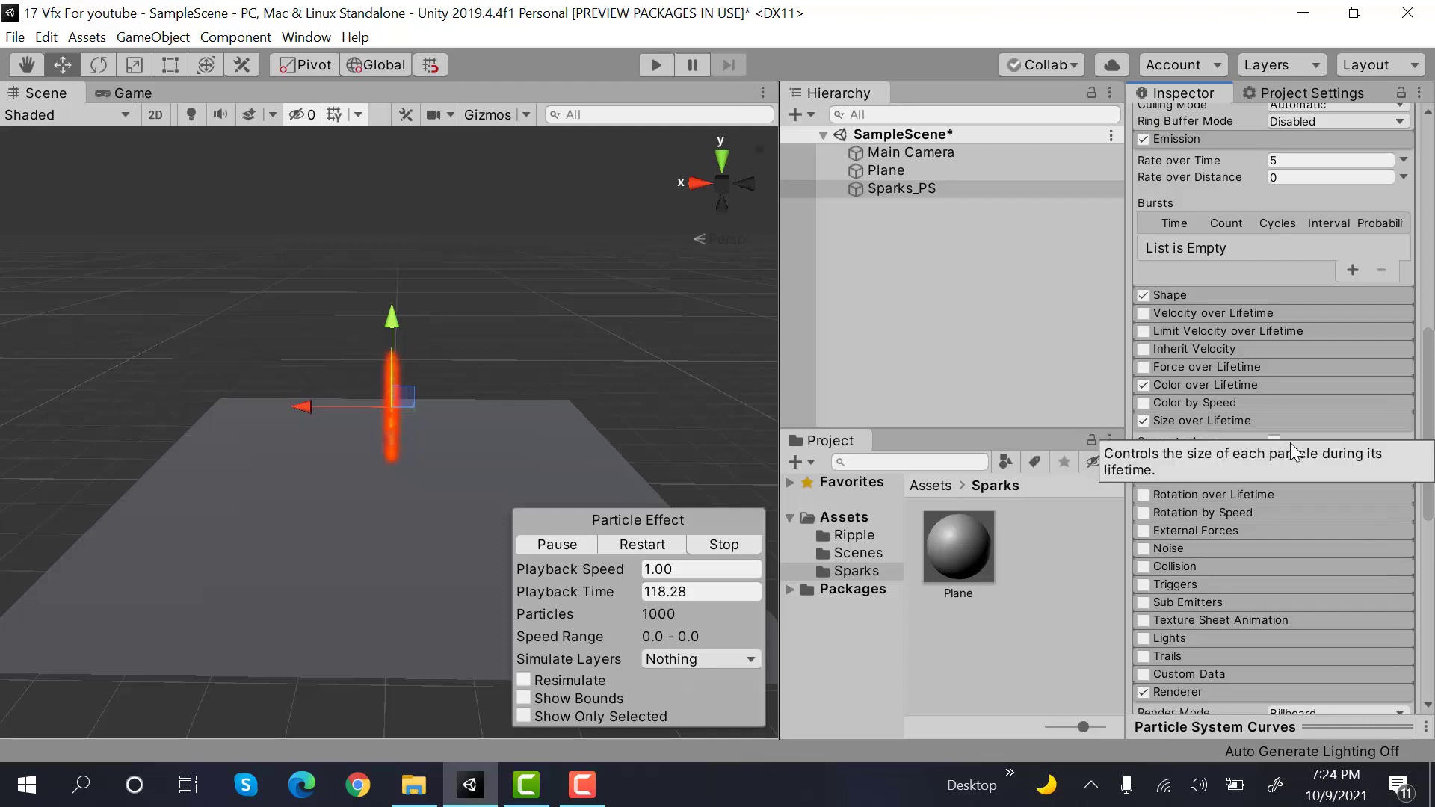
{"action": "left_click", "coordinate": [1336, 719]}
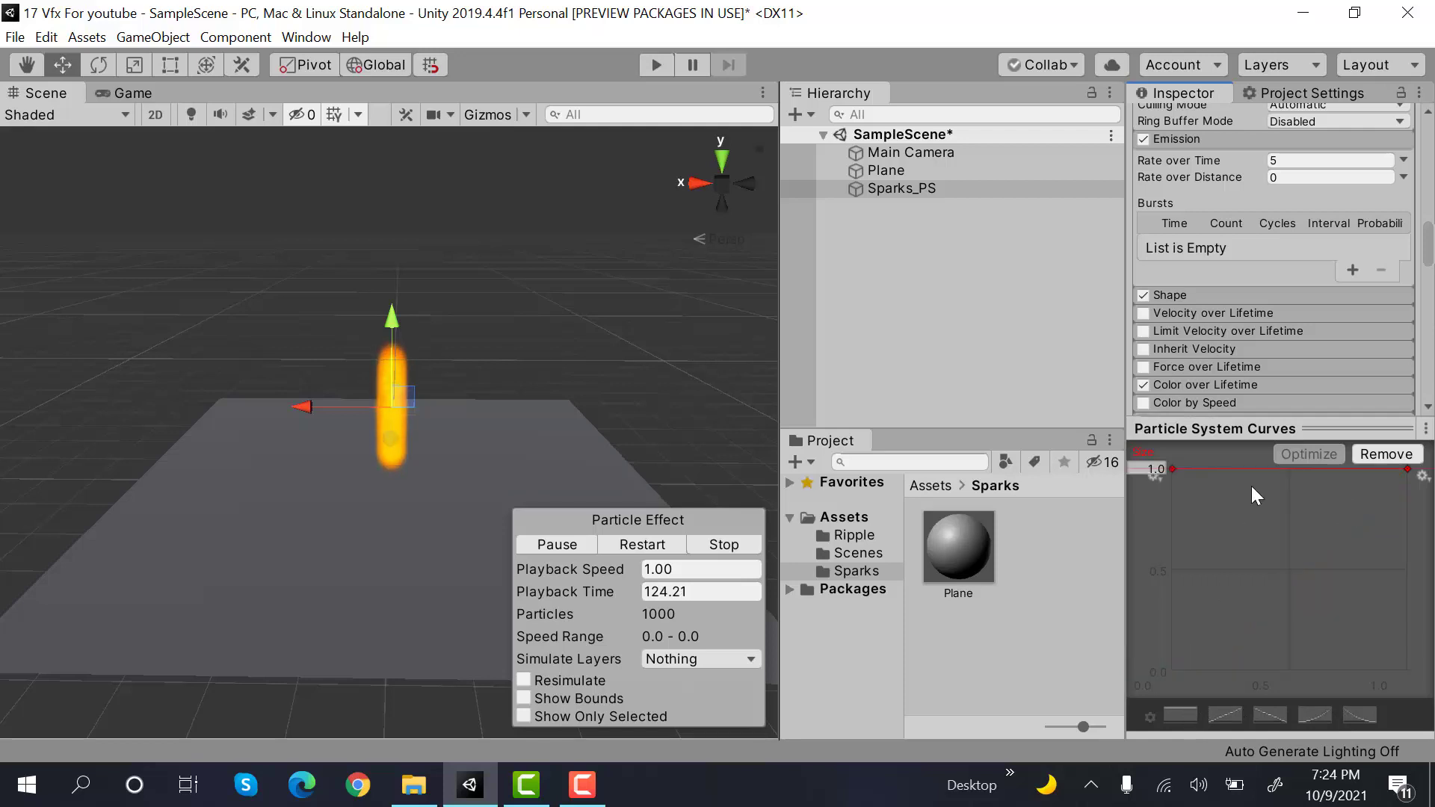
Add several keys to the size curve and lower two of them to about 0.84 and 0.81
{"action": "right_click", "coordinate": [1222, 469]}
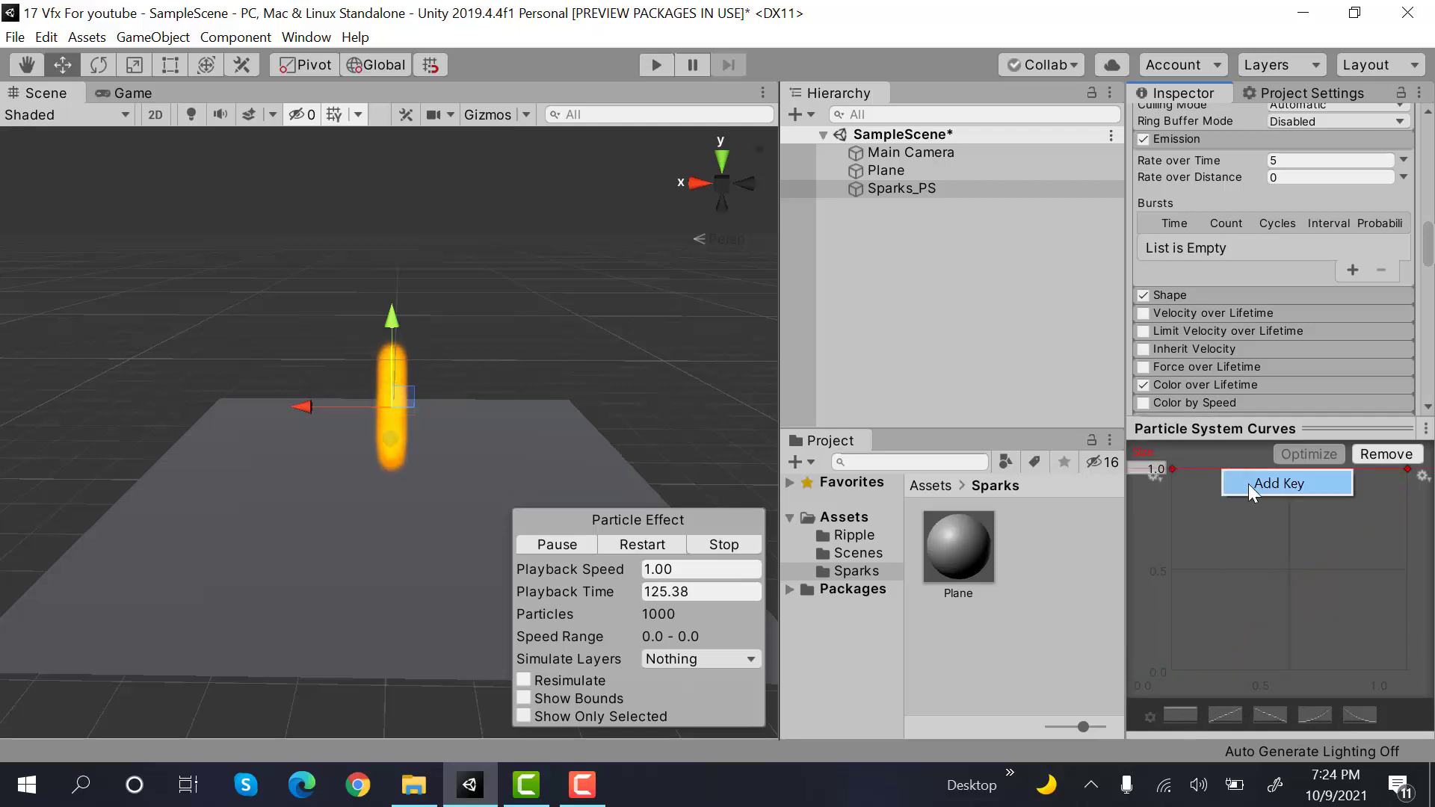
{"action": "left_click", "coordinate": [1267, 484]}
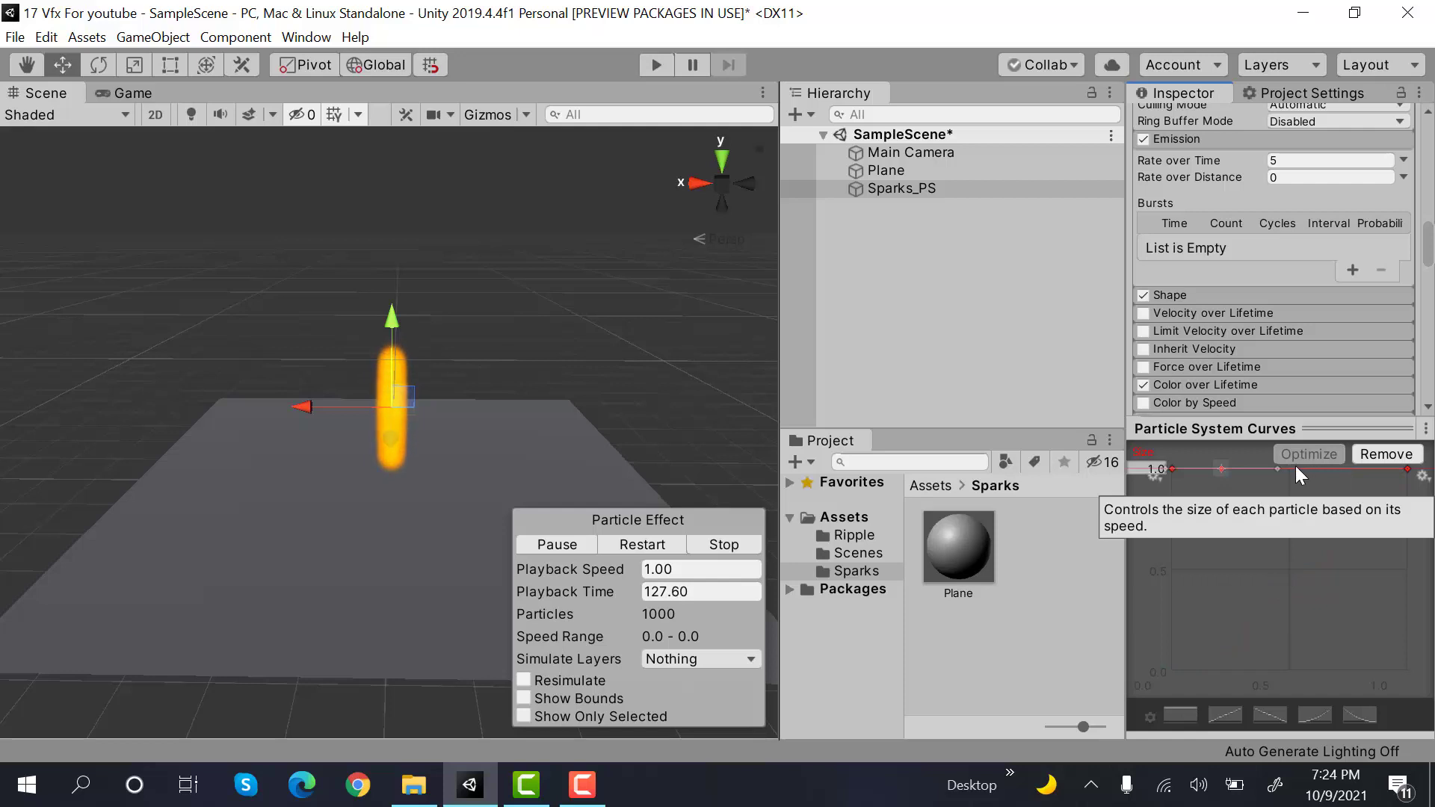
{"action": "right_click", "coordinate": [1295, 468]}
{"action": "left_click", "coordinate": [1313, 479]}
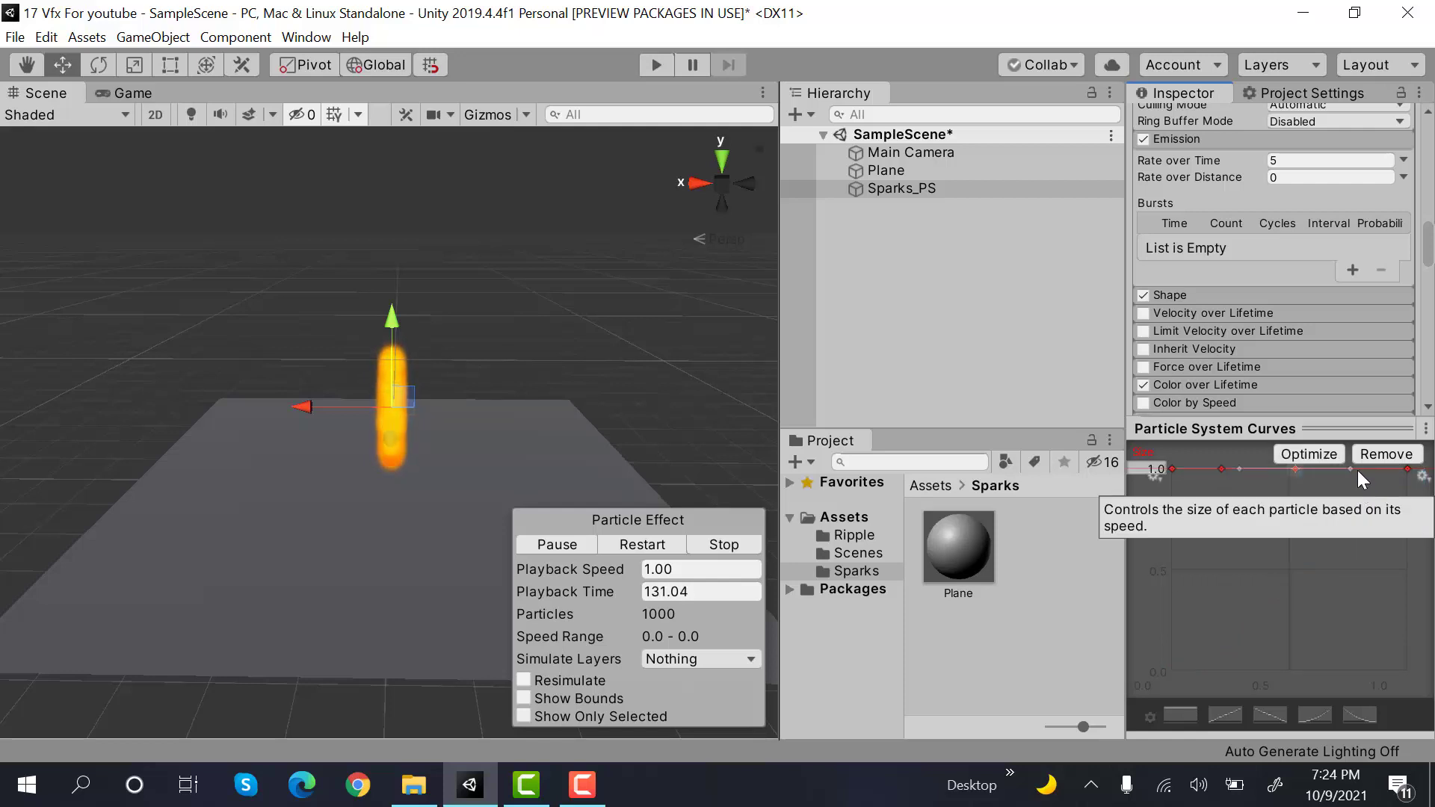
{"action": "right_click", "coordinate": [1358, 467]}
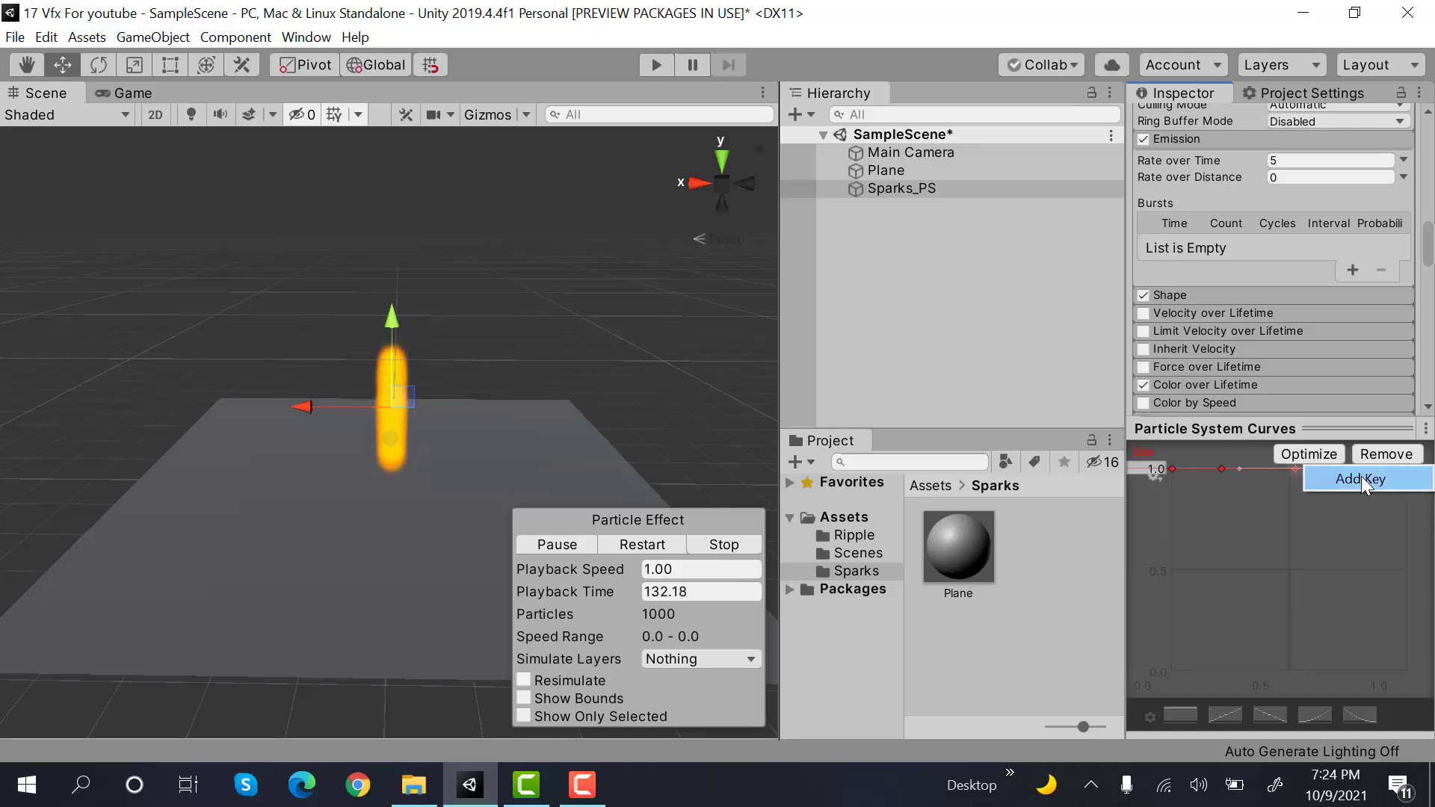
{"action": "left_click", "coordinate": [1361, 477]}
{"action": "double_click", "coordinate": [1221, 466]}
{"action": "left_click_drag", "start_coordinate": [1222, 467], "coordinate": [1222, 496]}
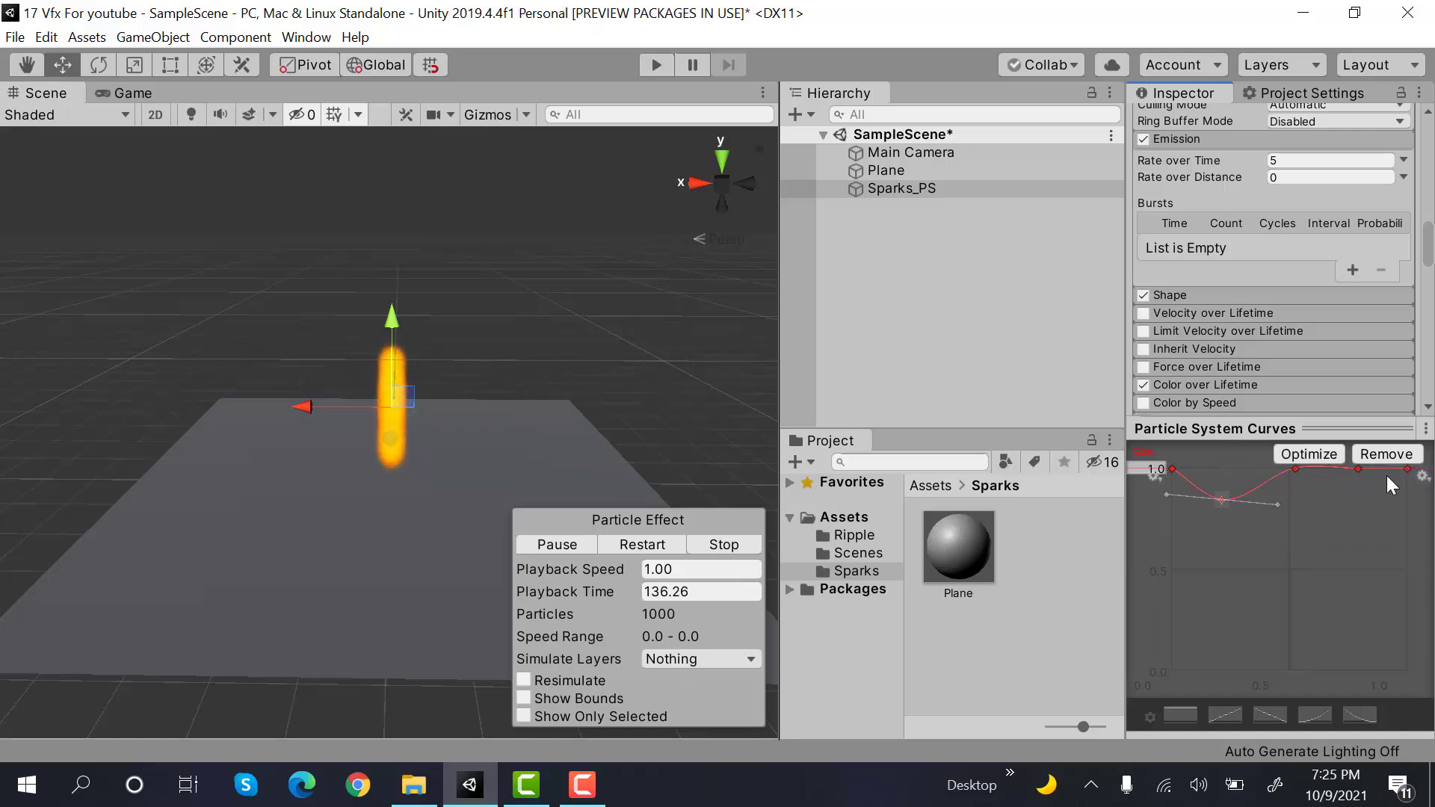
{"action": "left_click_drag", "start_coordinate": [1360, 468], "coordinate": [1361, 501]}
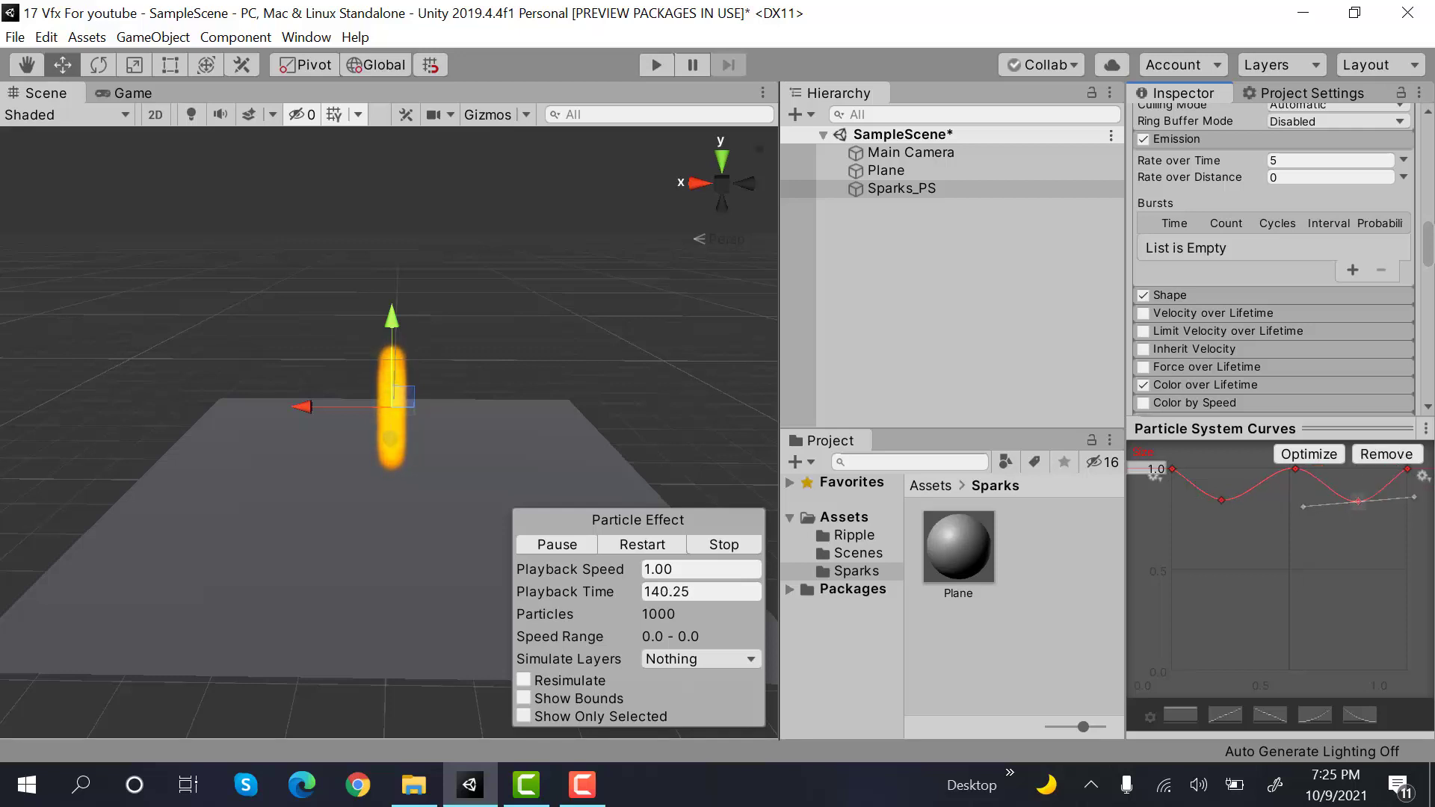
{"action": "left_click", "coordinate": [1360, 428]}
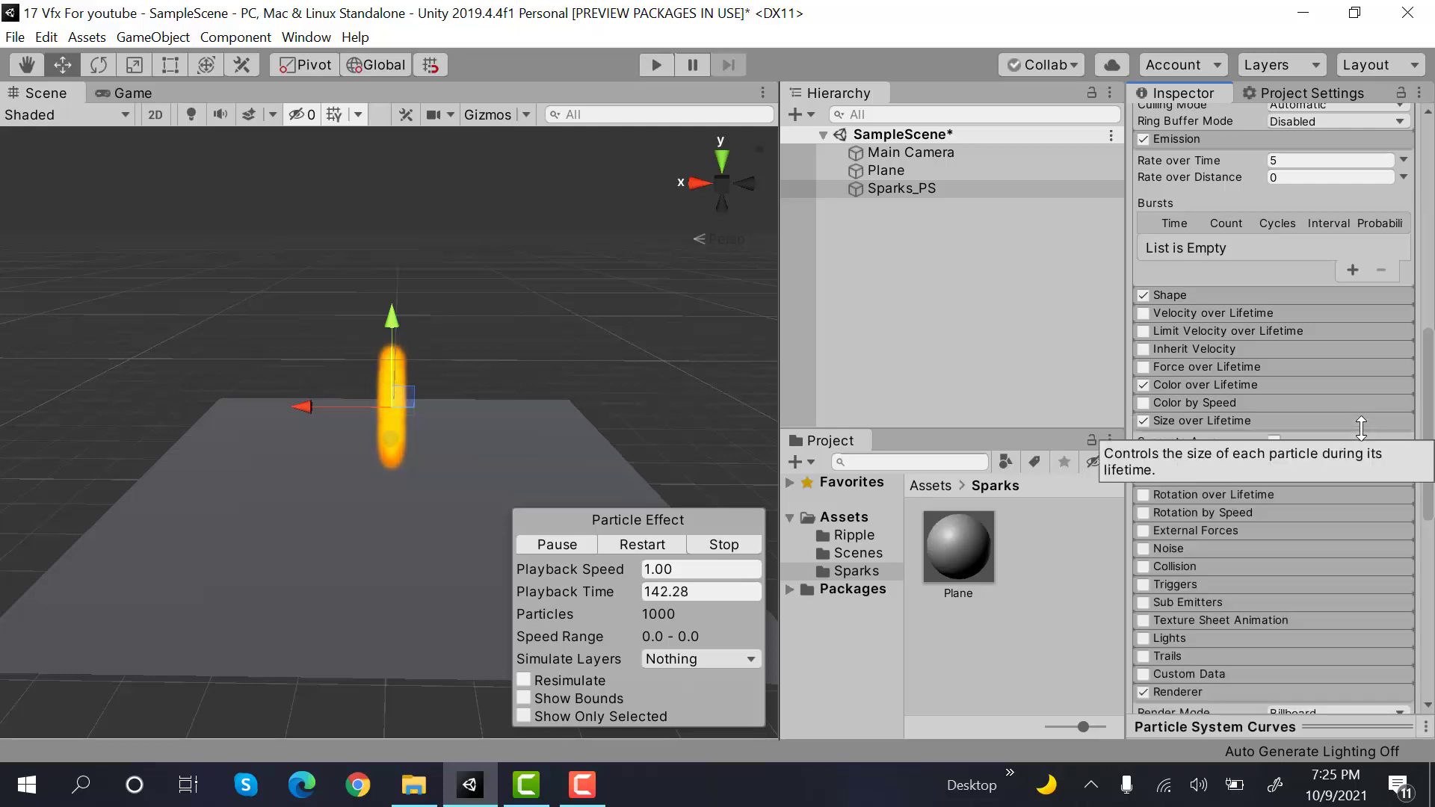
Disable the Shape module, duplicate Sparks_PS, and nest the copy named Sparks_PS under the original
{"action": "left_click", "coordinate": [1145, 294]}
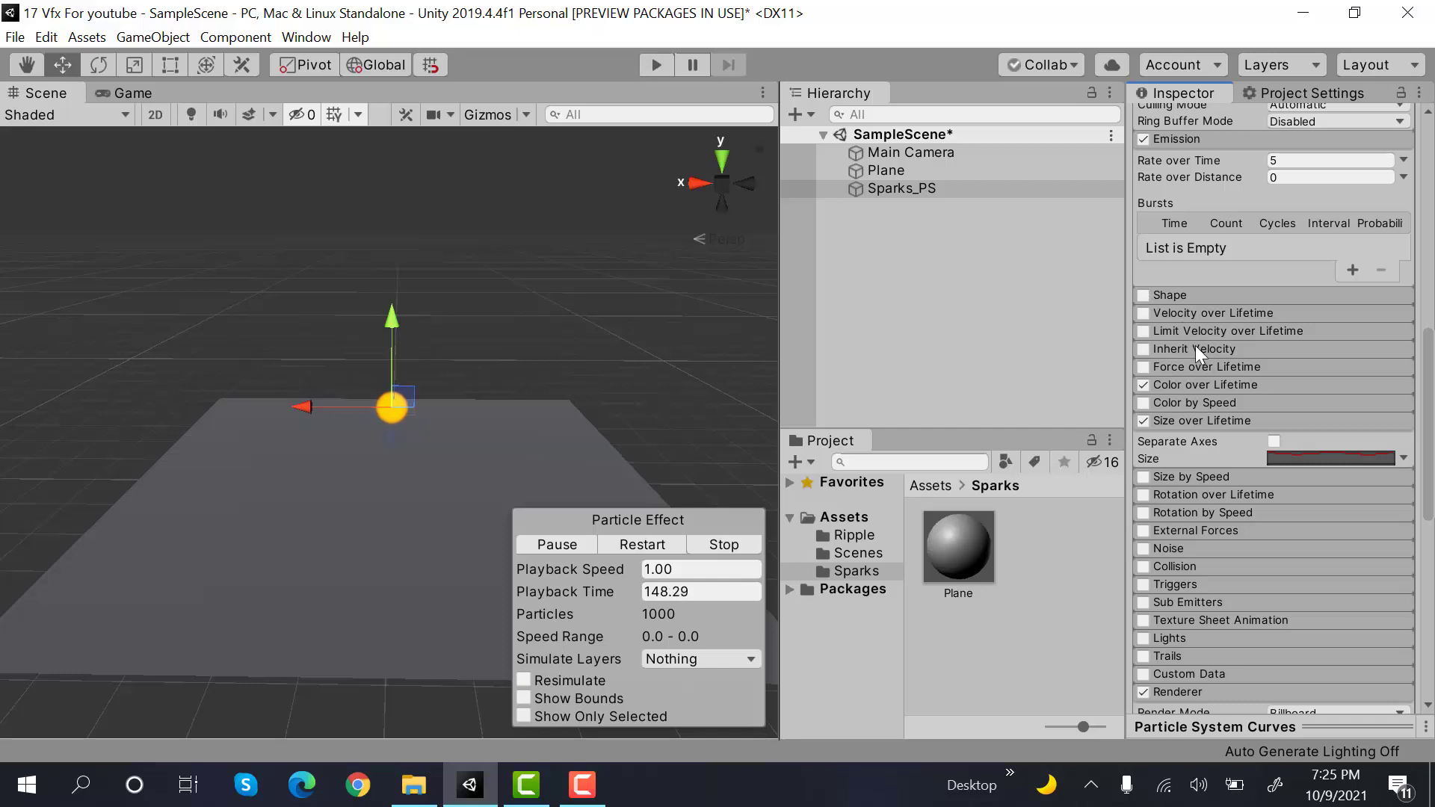
{"action": "left_click", "coordinate": [938, 241]}
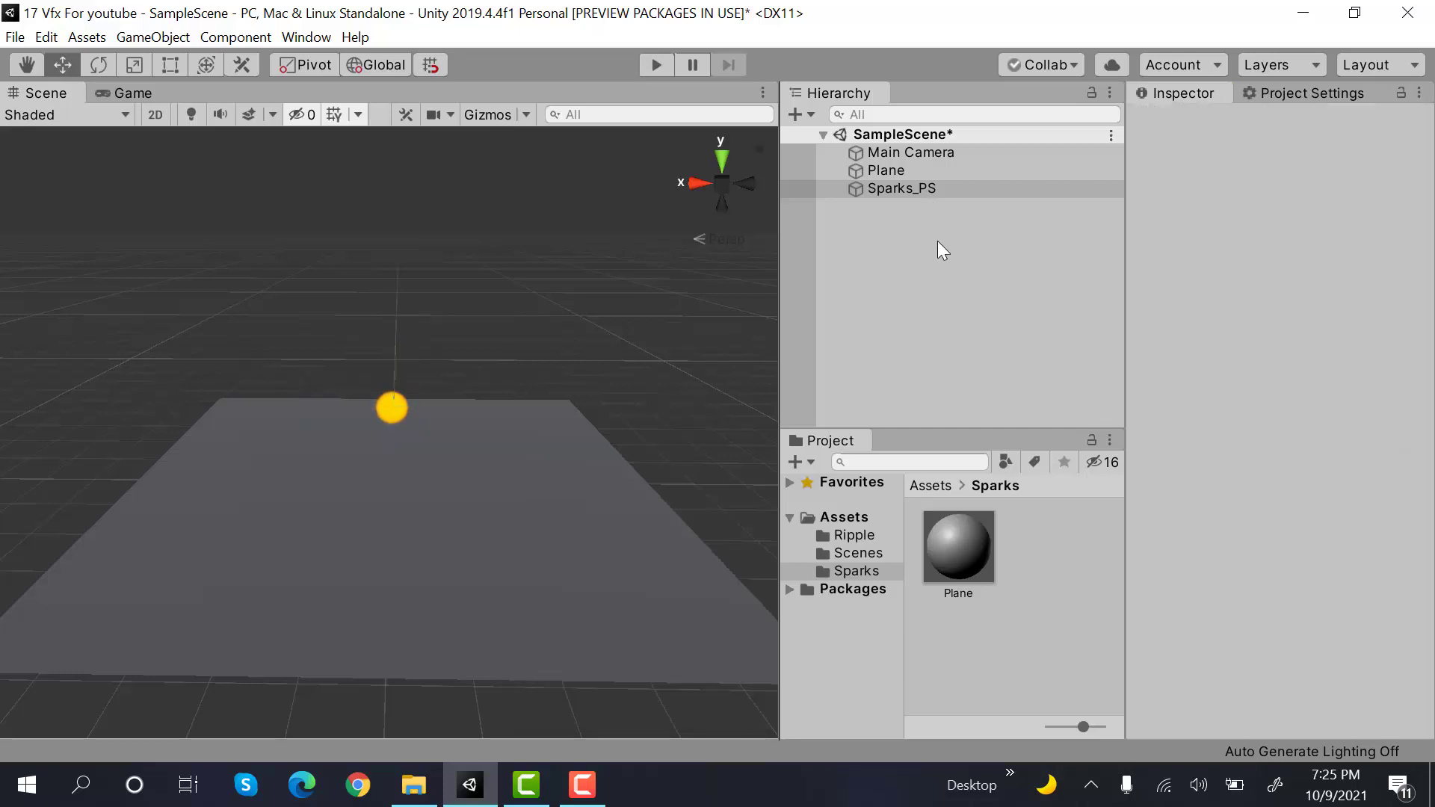
{"action": "left_click", "coordinate": [927, 193]}
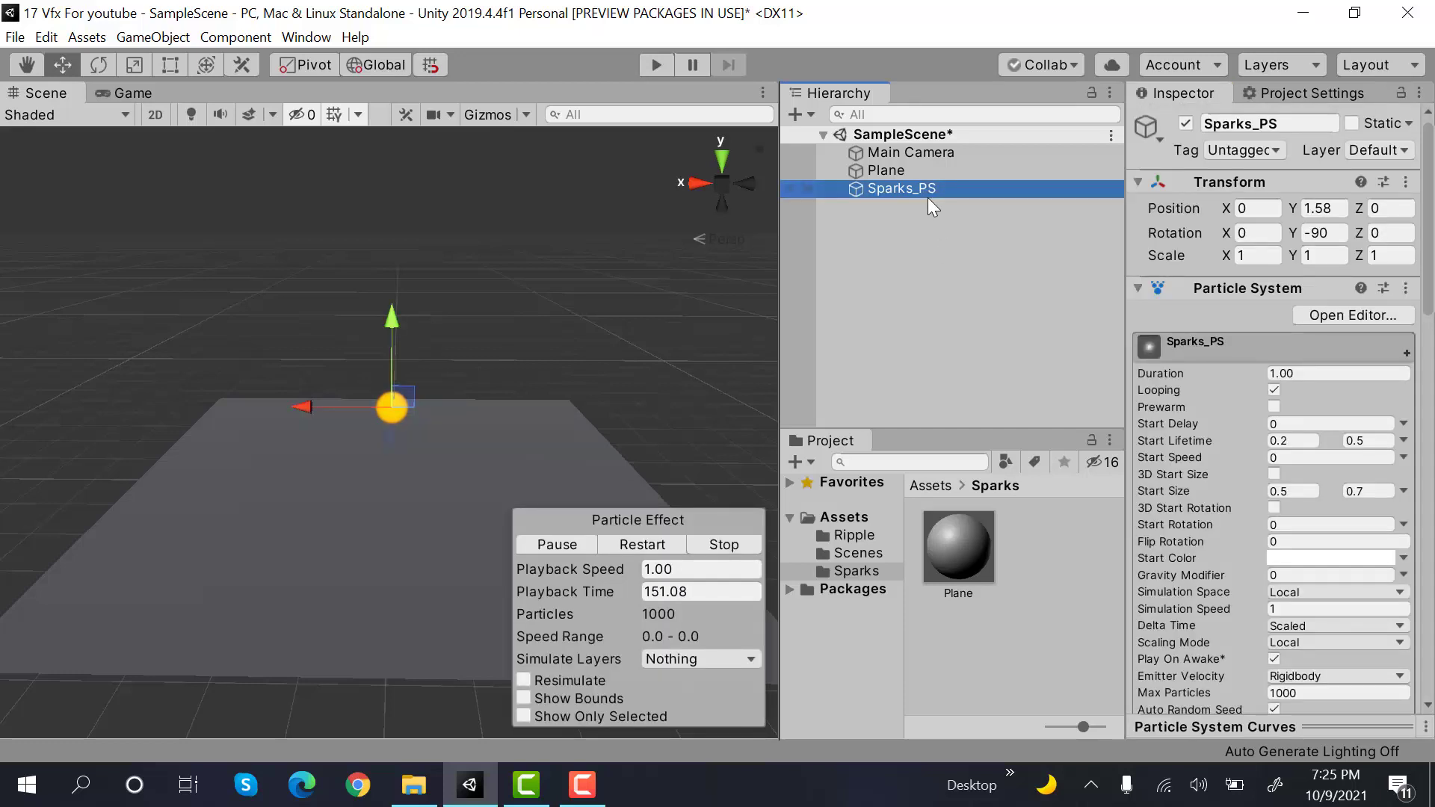
{"action": "key", "text": "ctrl+d"}
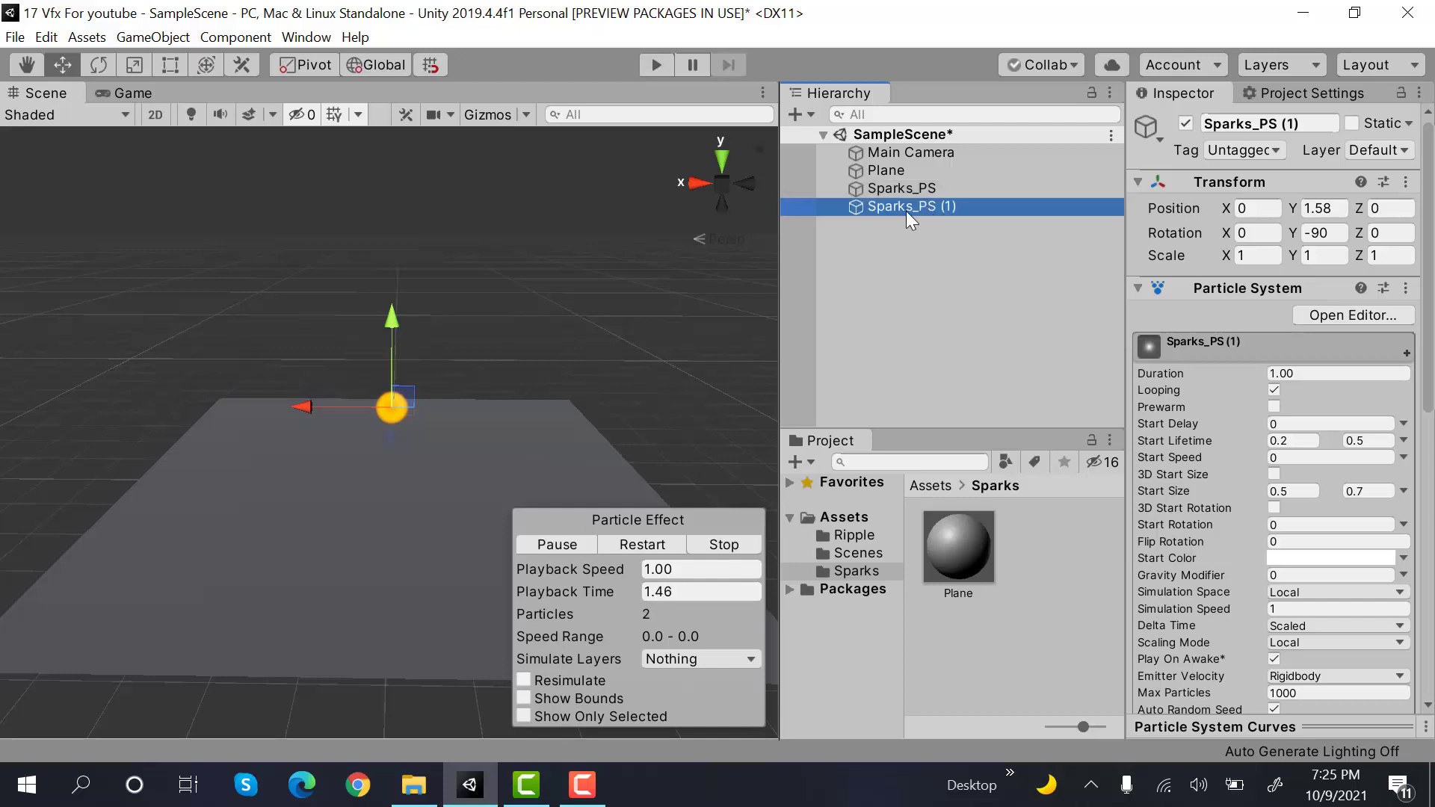
{"action": "left_click_drag", "start_coordinate": [906, 211], "coordinate": [935, 192]}
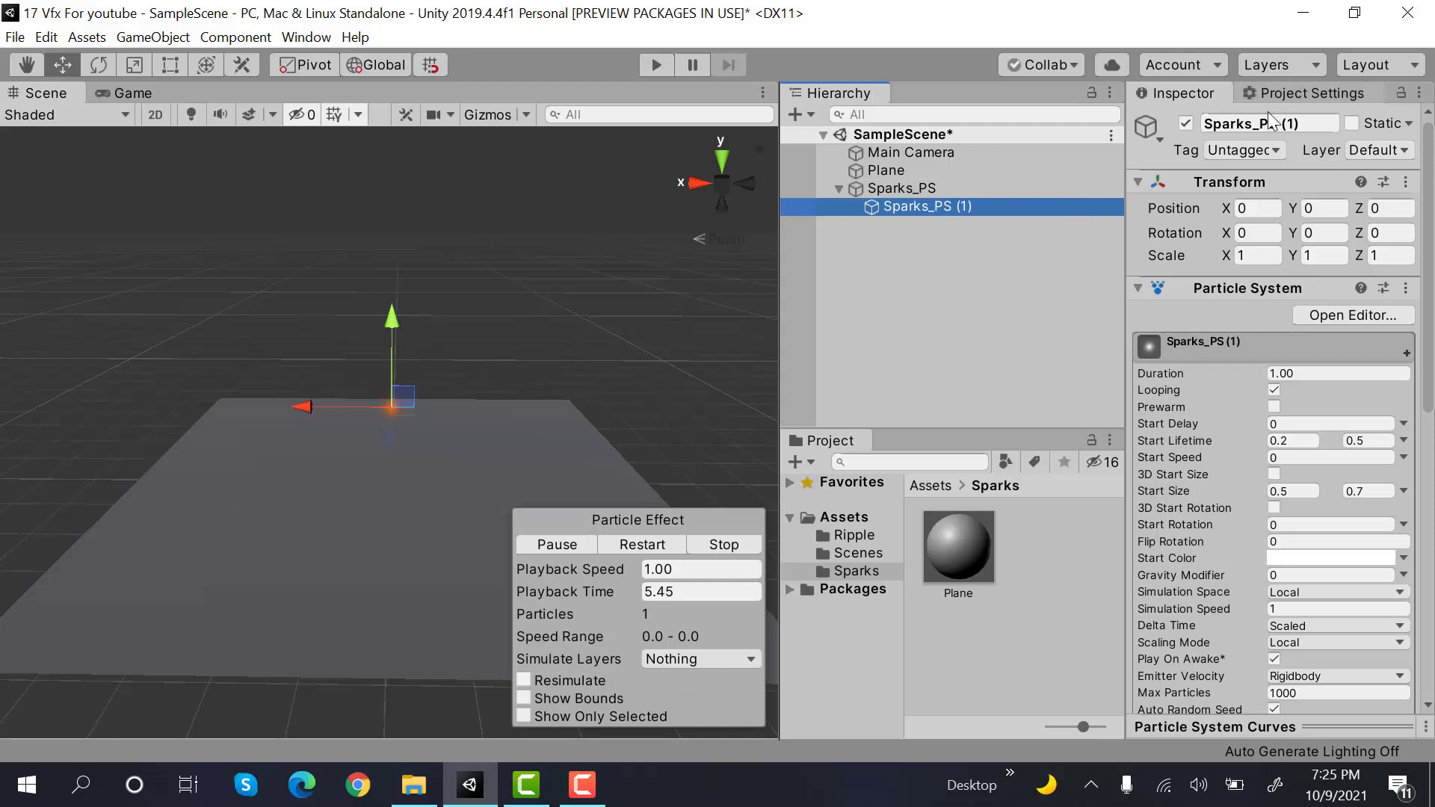
{"action": "double_click", "coordinate": [1290, 124]}
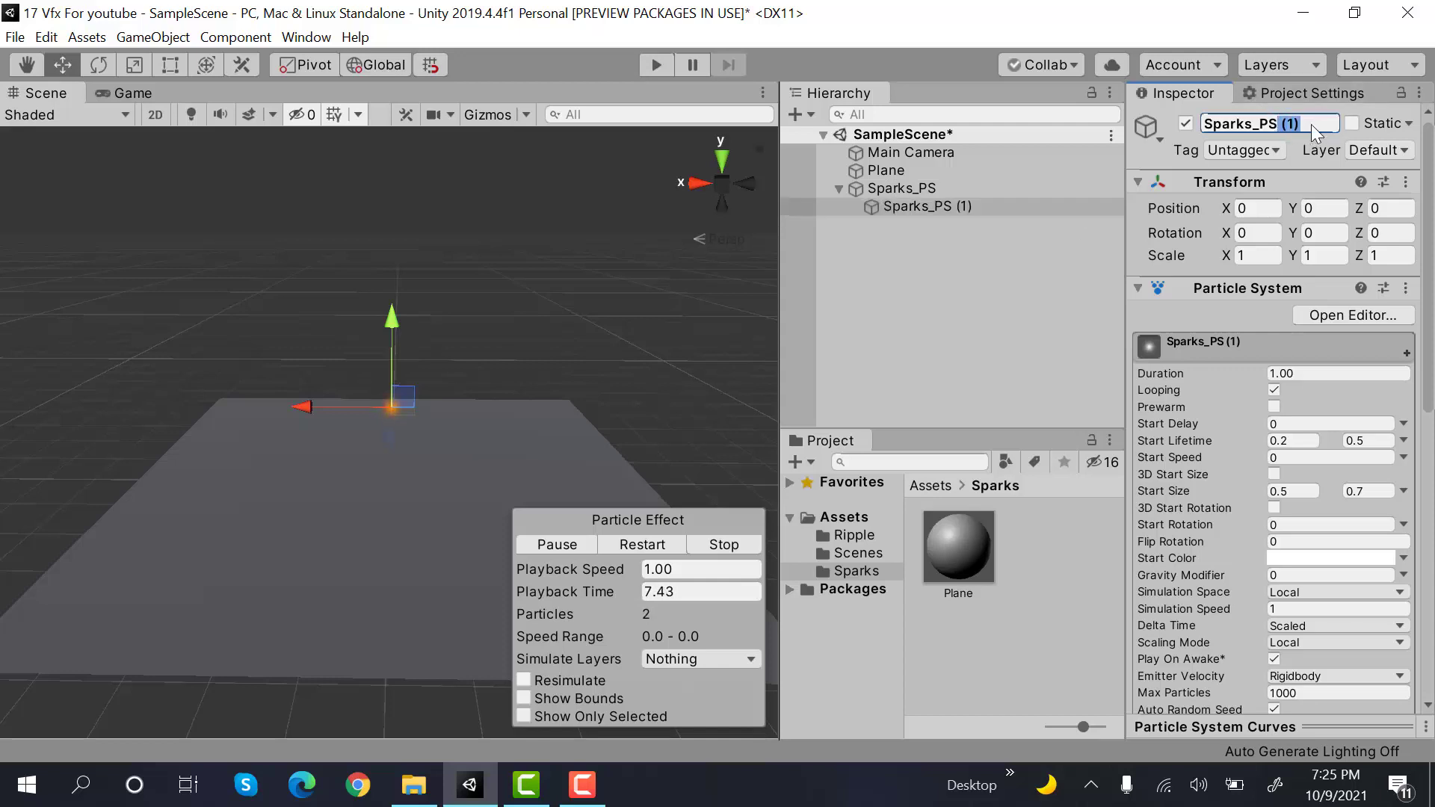
{"action": "key", "text": "Return"}
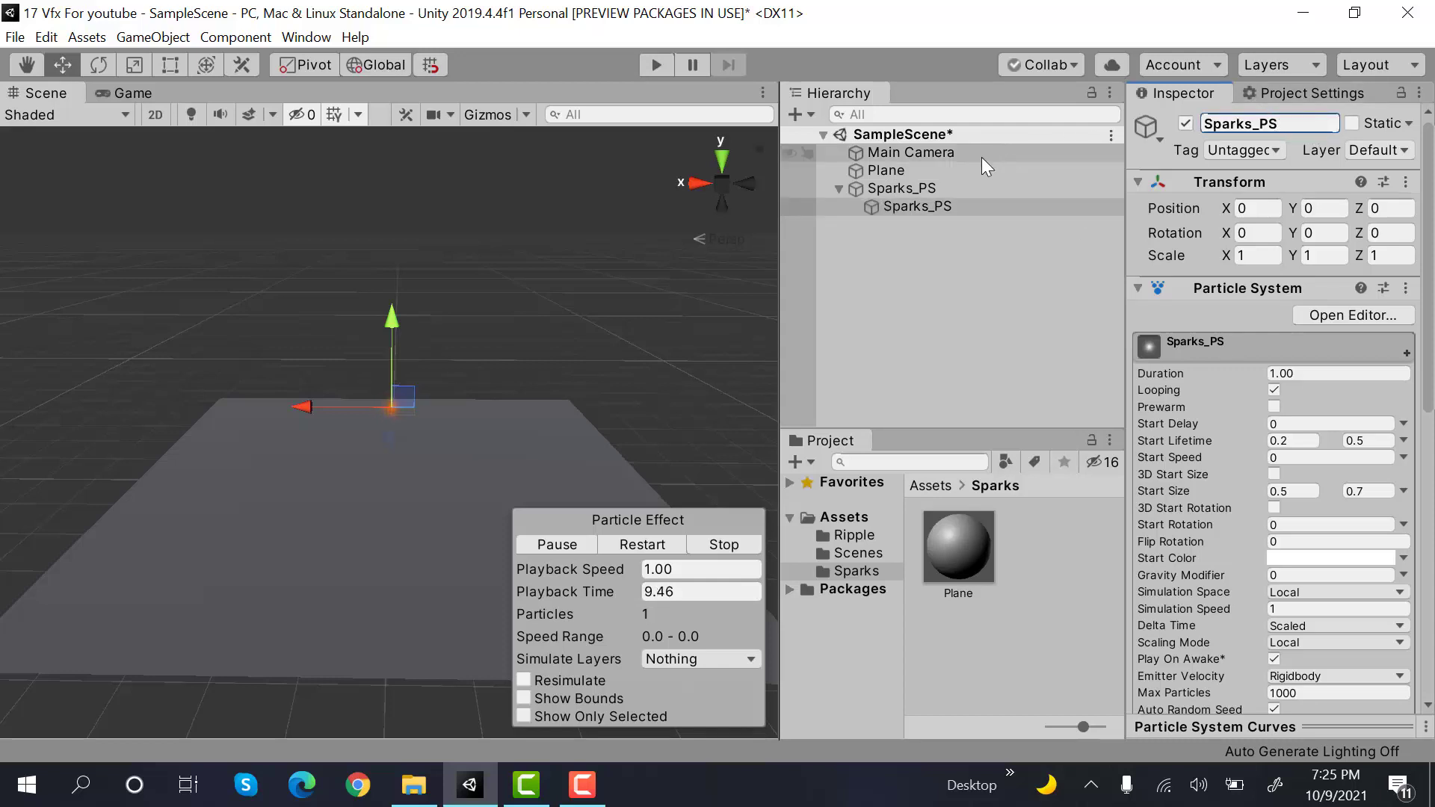
Set the child Sparks_PS Render Mode to Stretched Billboard with Speed Scale 0.1 and Length Scale 2
{"action": "left_click", "coordinate": [934, 207]}
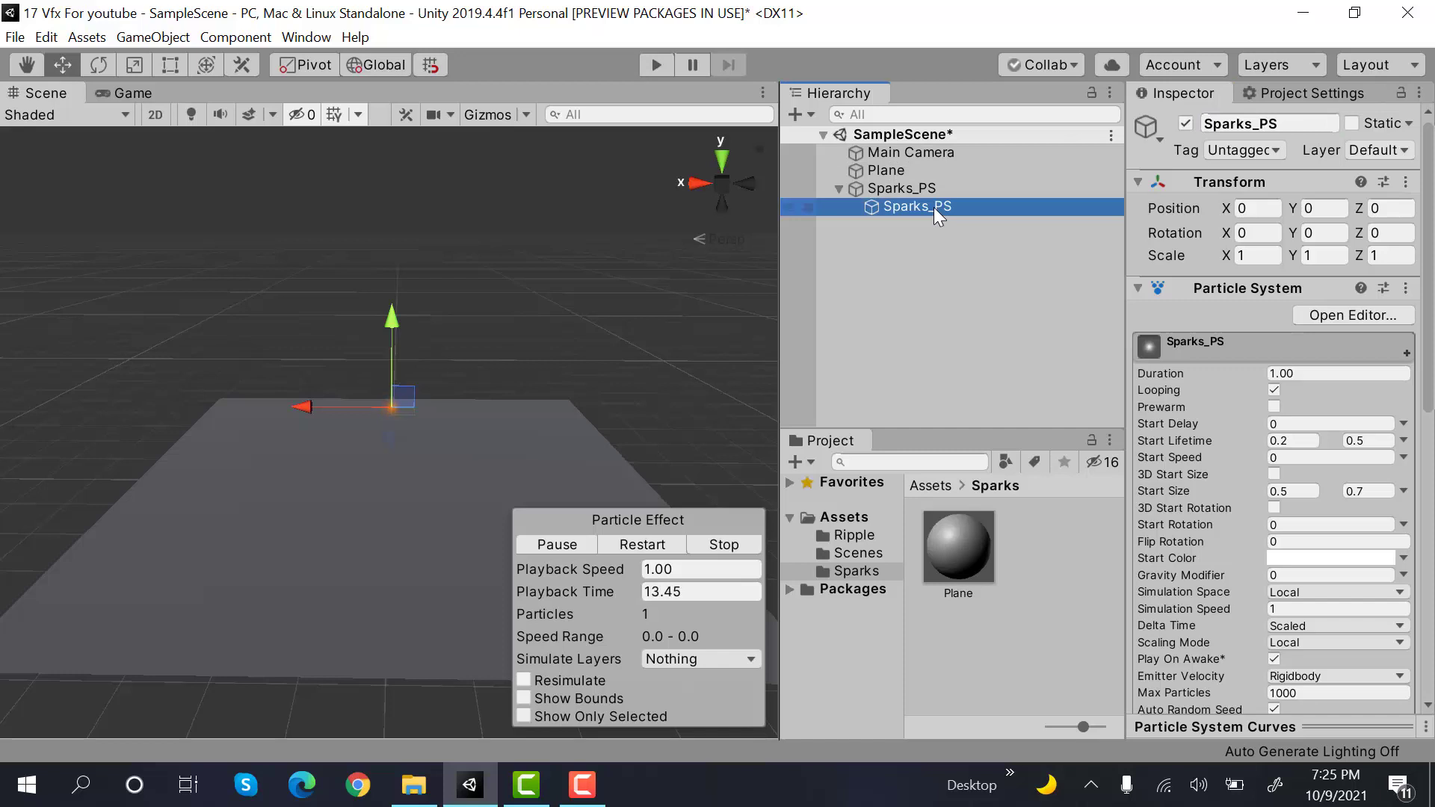
{"action": "scroll", "coordinate": [1316, 415], "scroll_direction": "down", "scroll_amount": 10}
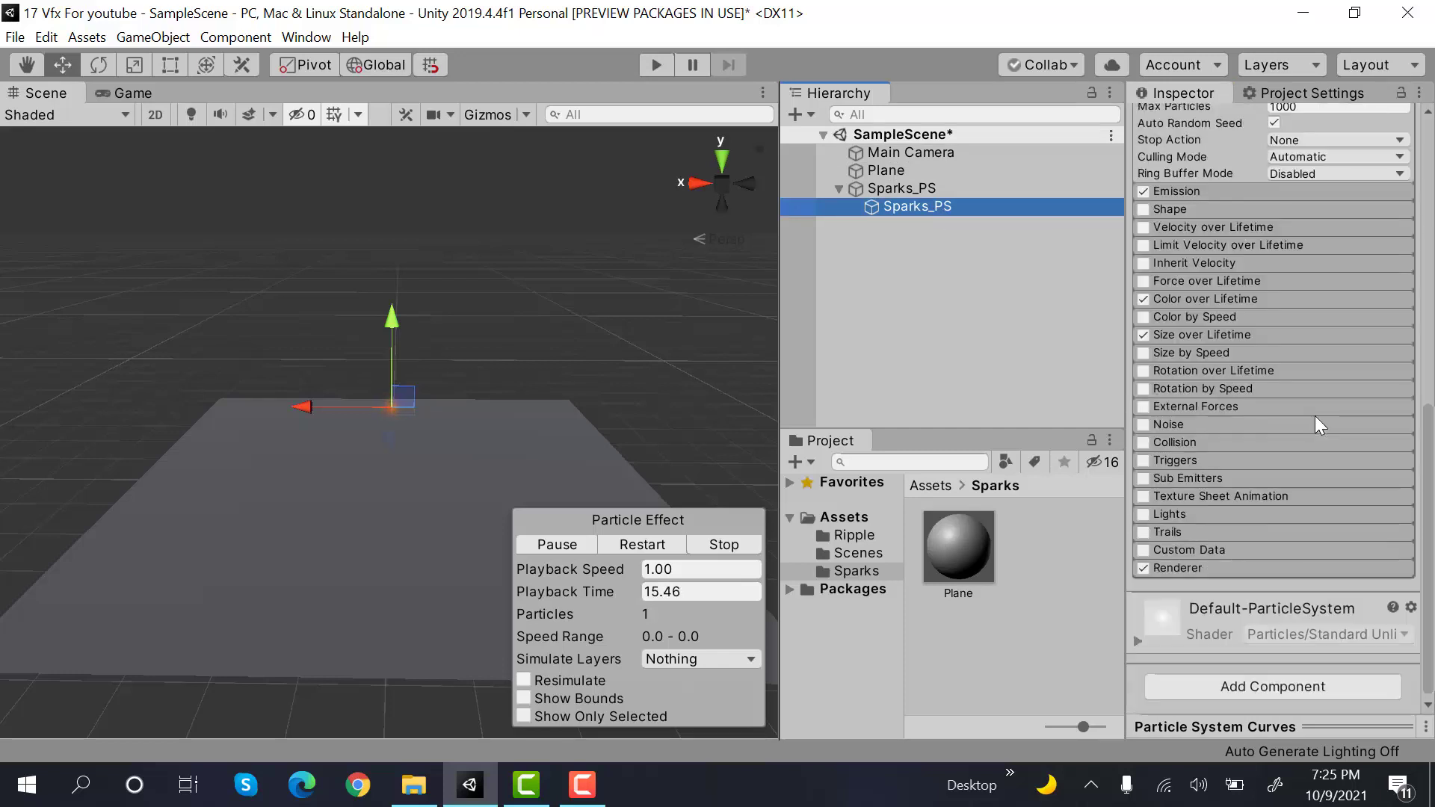
{"action": "left_click", "coordinate": [1241, 568]}
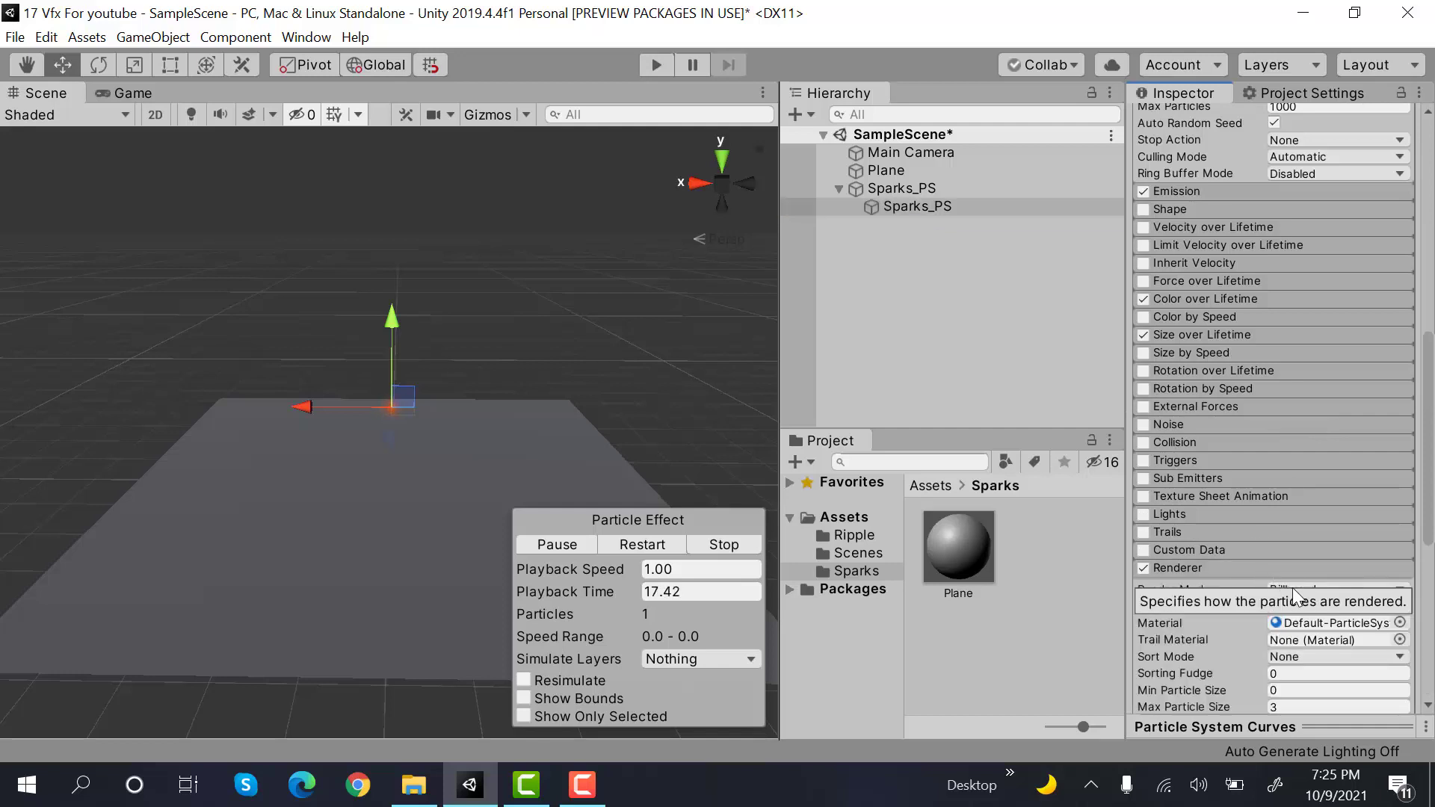
{"action": "left_click", "coordinate": [1323, 590]}
{"action": "left_click", "coordinate": [1295, 634]}
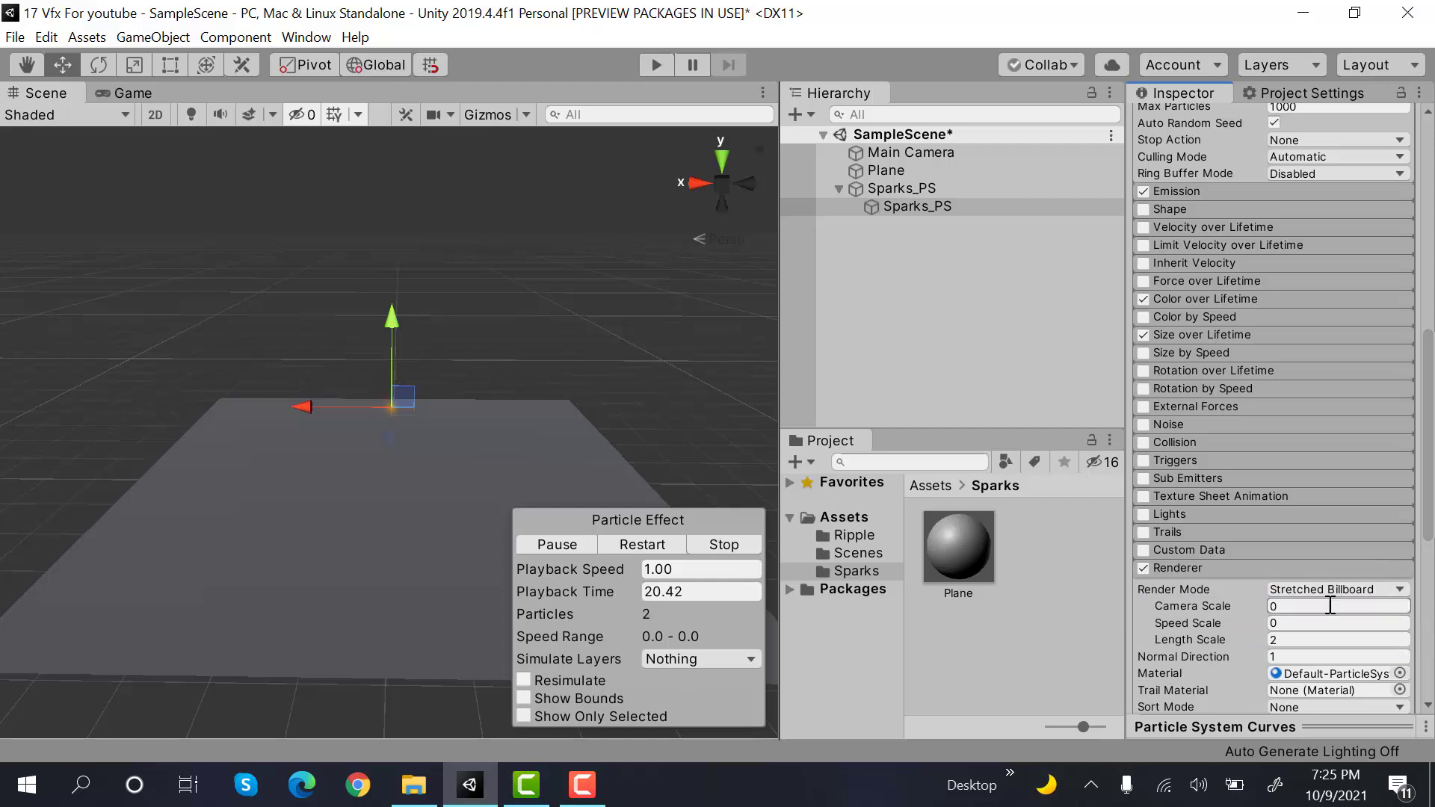
{"action": "left_click", "coordinate": [1291, 624]}
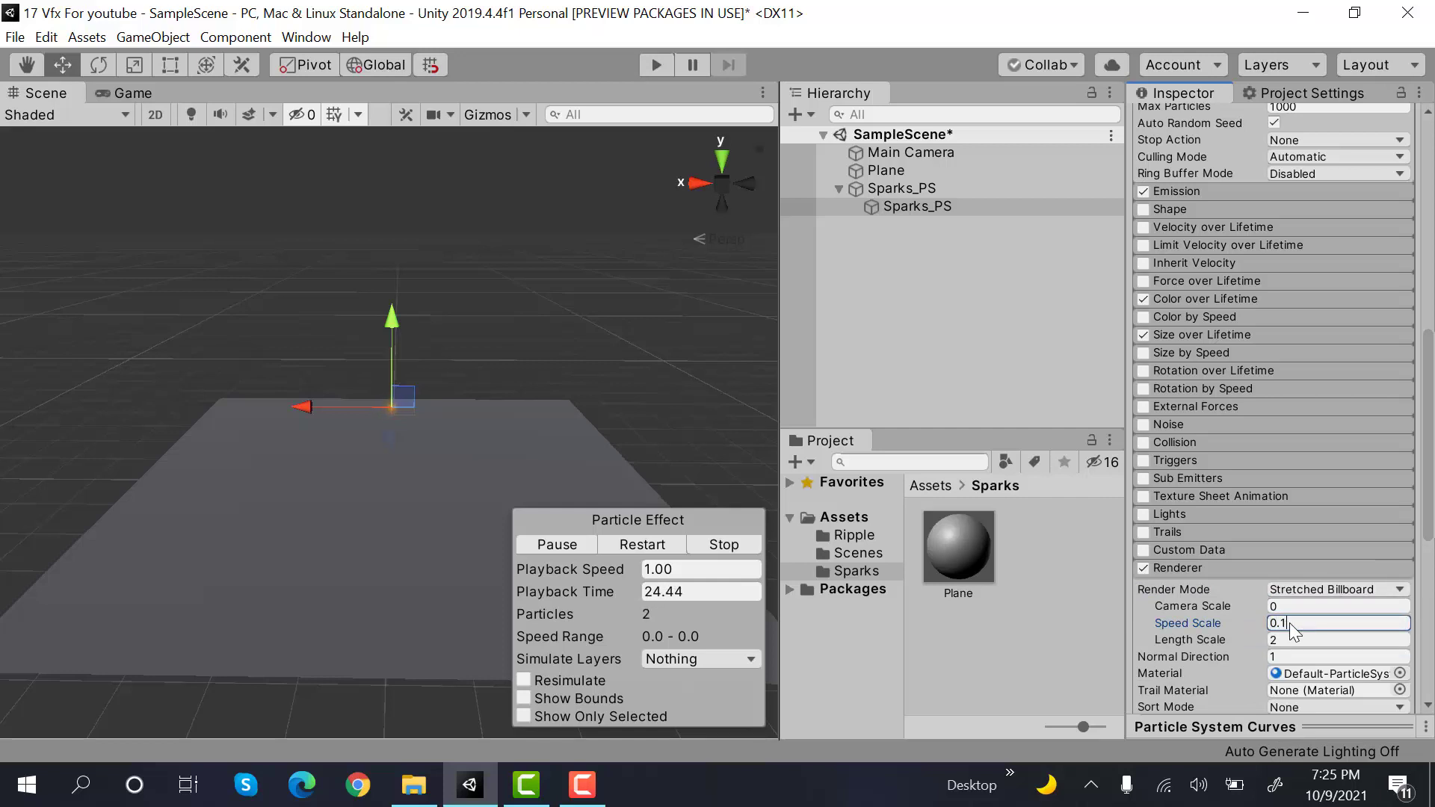
{"action": "left_click", "coordinate": [1301, 639]}
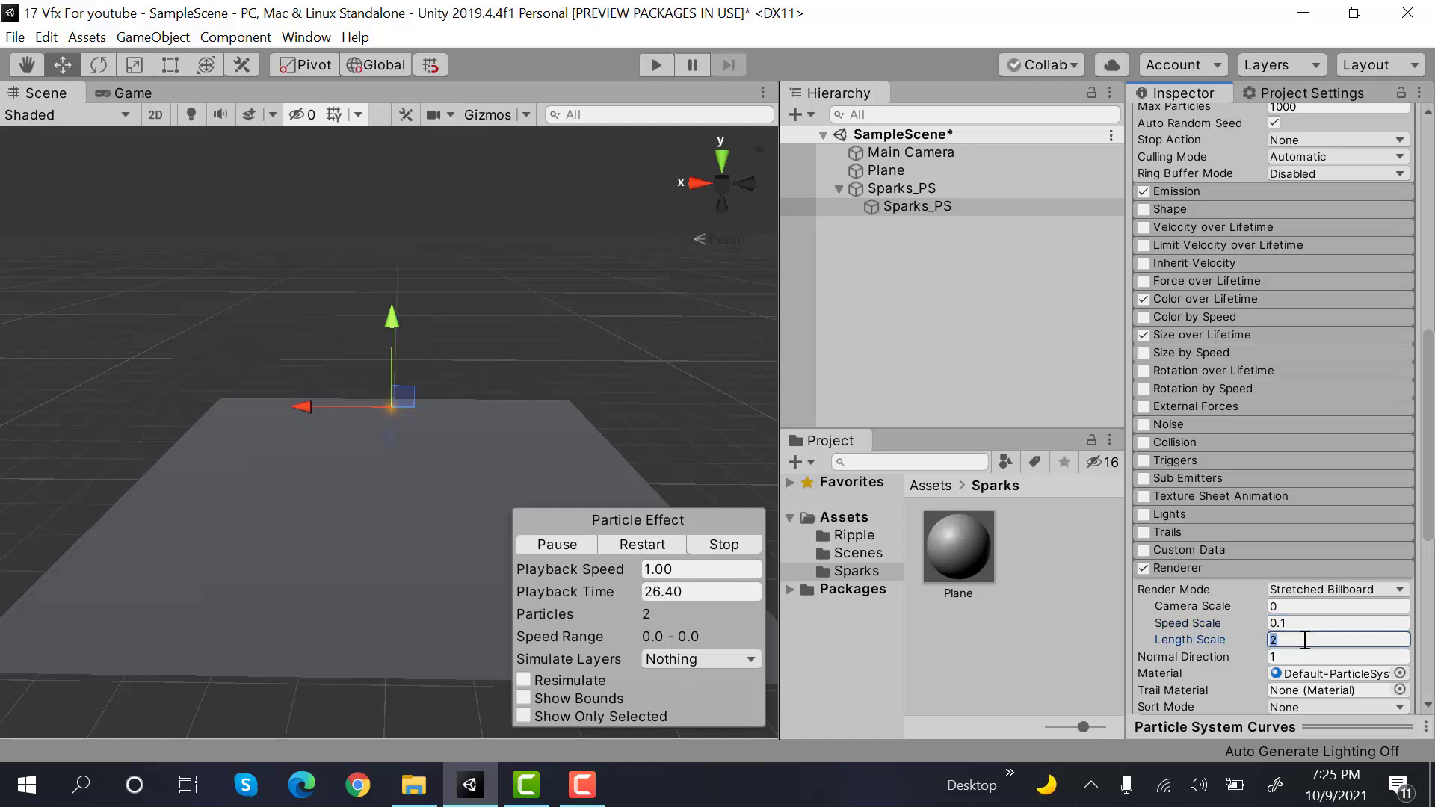
Set Sparks_PS Start Lifetime to 0.7–2 and Gravity Modifier to 1
{"action": "key", "text": "Return"}
{"action": "left_click_drag", "start_coordinate": [1428, 322], "coordinate": [1429, 138]}
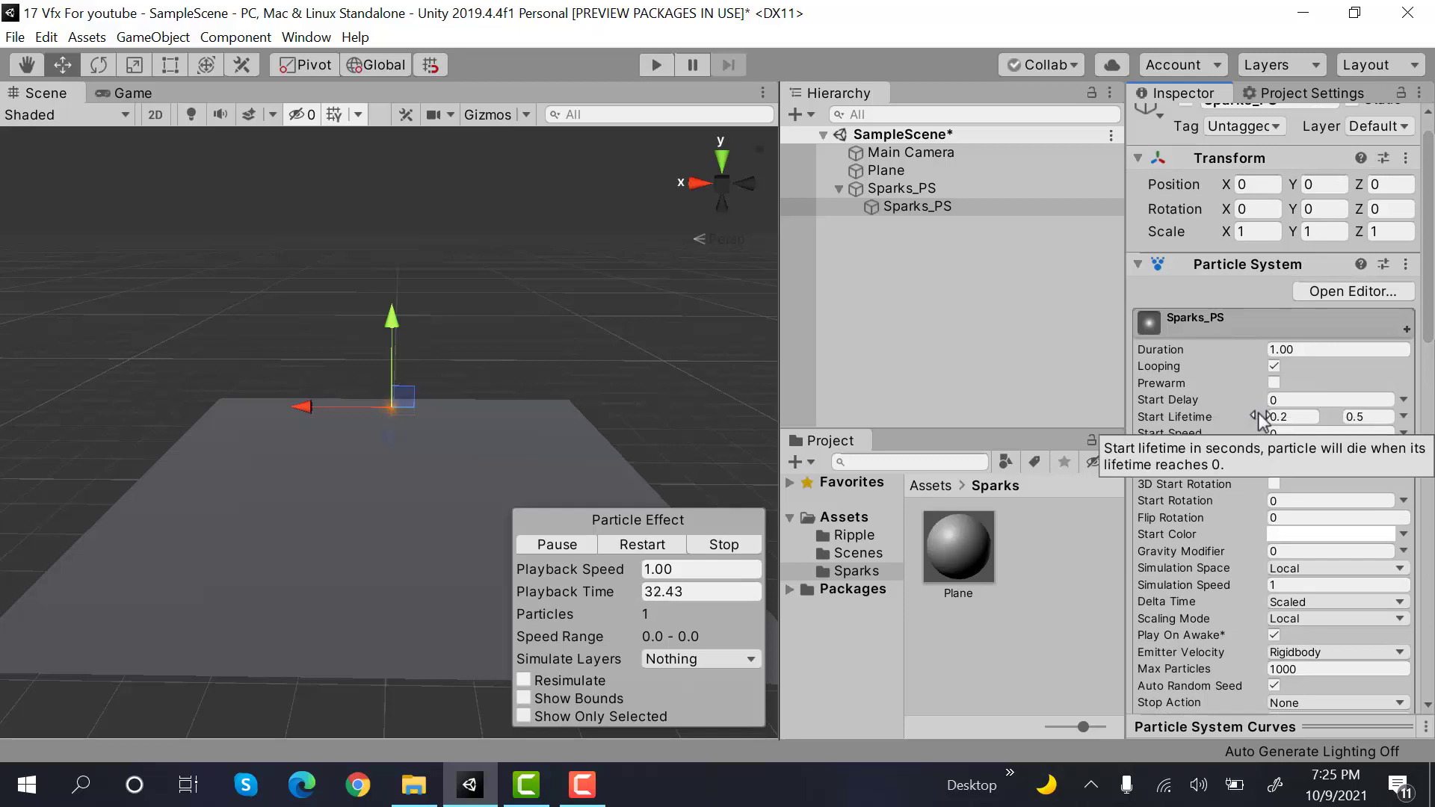
{"action": "left_click", "coordinate": [1309, 421]}
{"action": "left_click", "coordinate": [1369, 417]}
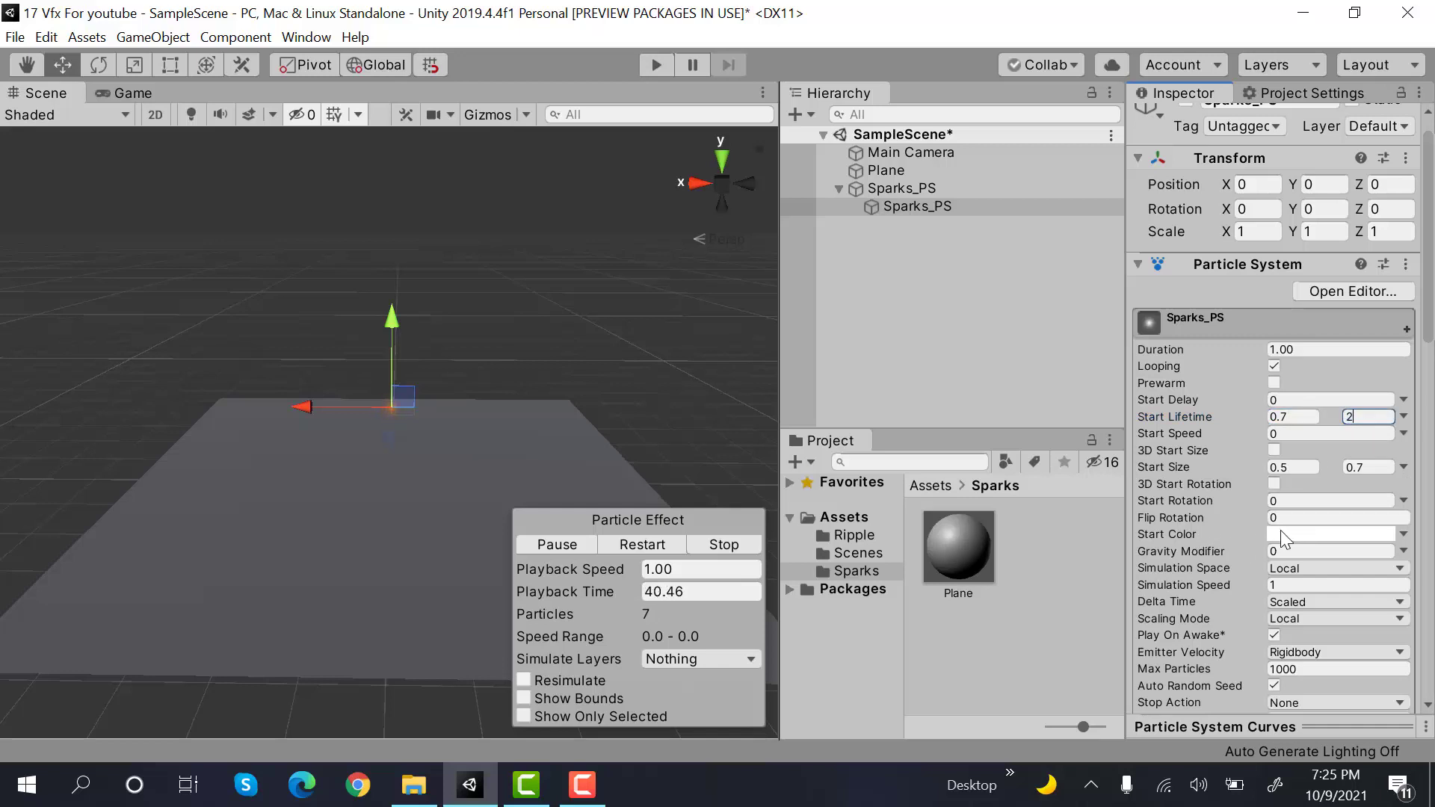
{"action": "left_click", "coordinate": [1280, 552]}
{"action": "type", "text": "1"}
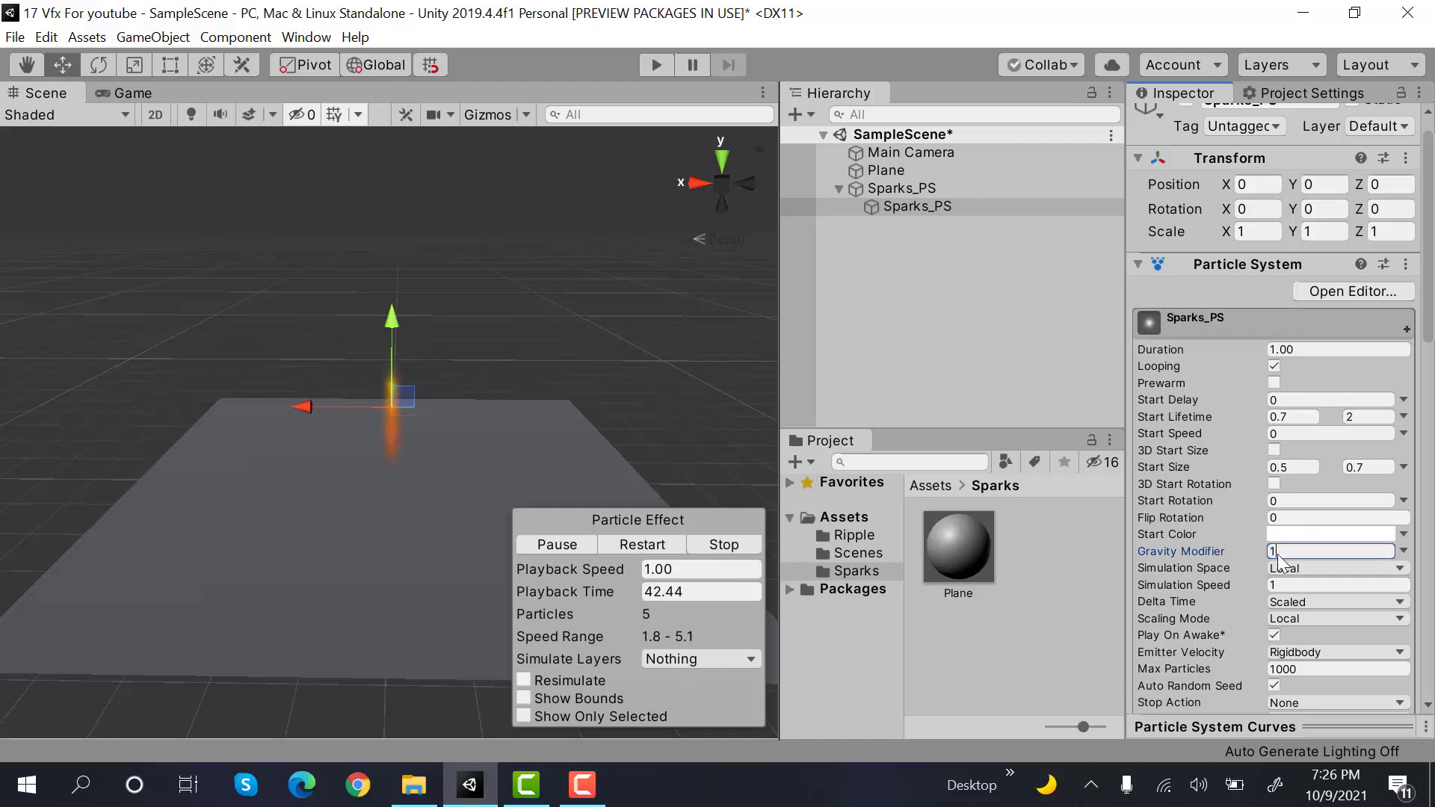
Set the Emission Rate over Time to 50
{"action": "scroll", "coordinate": [1334, 532], "scroll_direction": "down", "scroll_amount": 8}
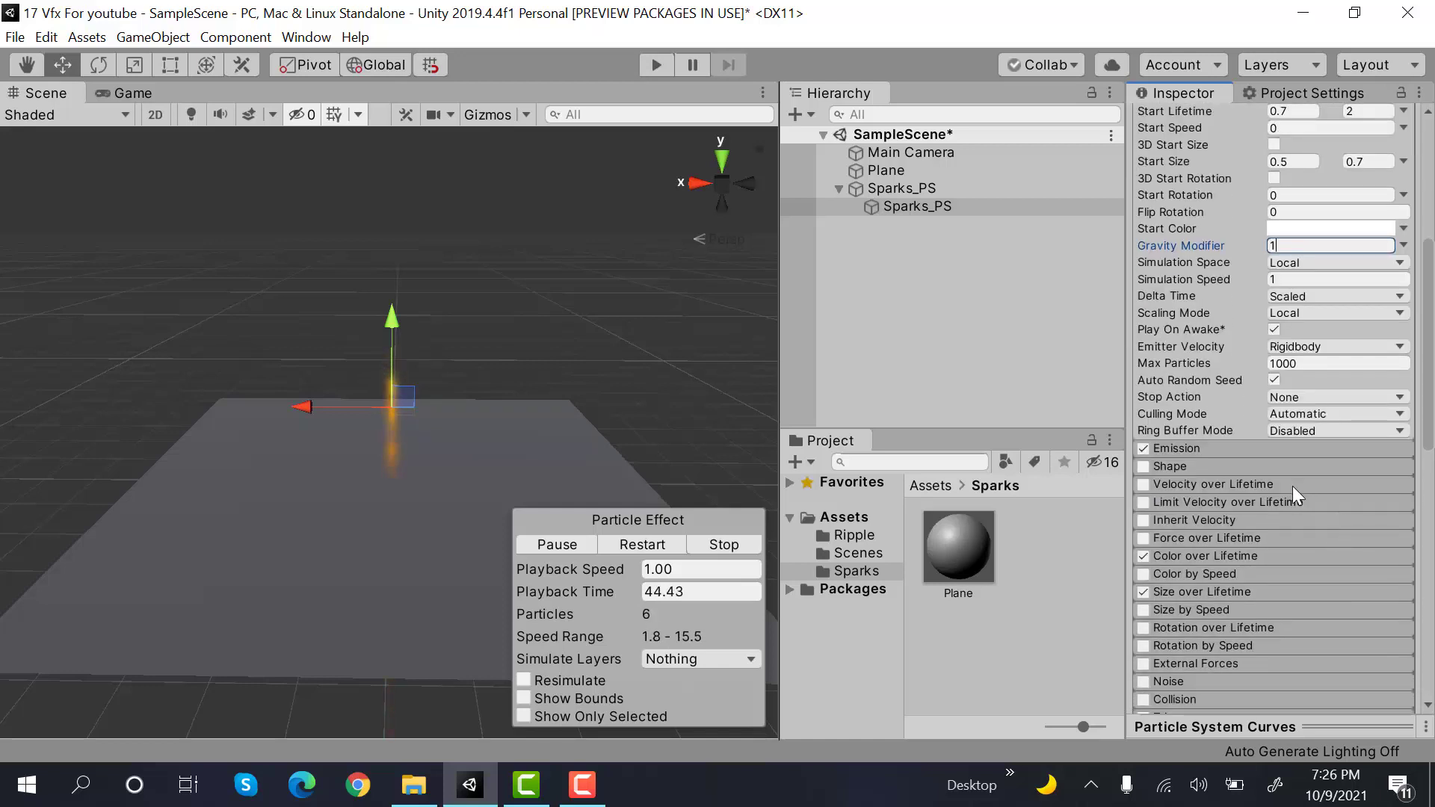
{"action": "left_click", "coordinate": [1274, 452]}
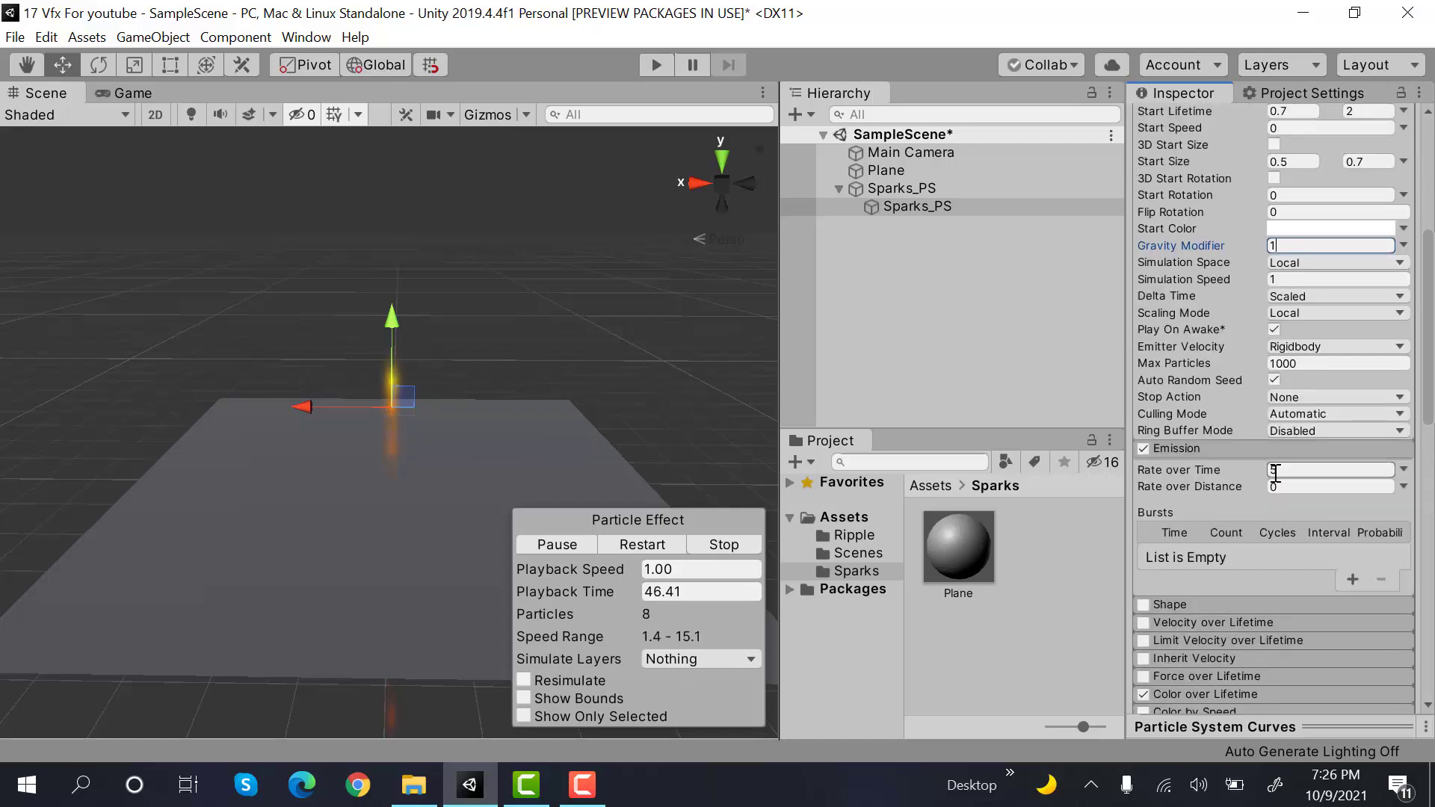
{"action": "left_click", "coordinate": [1275, 471]}
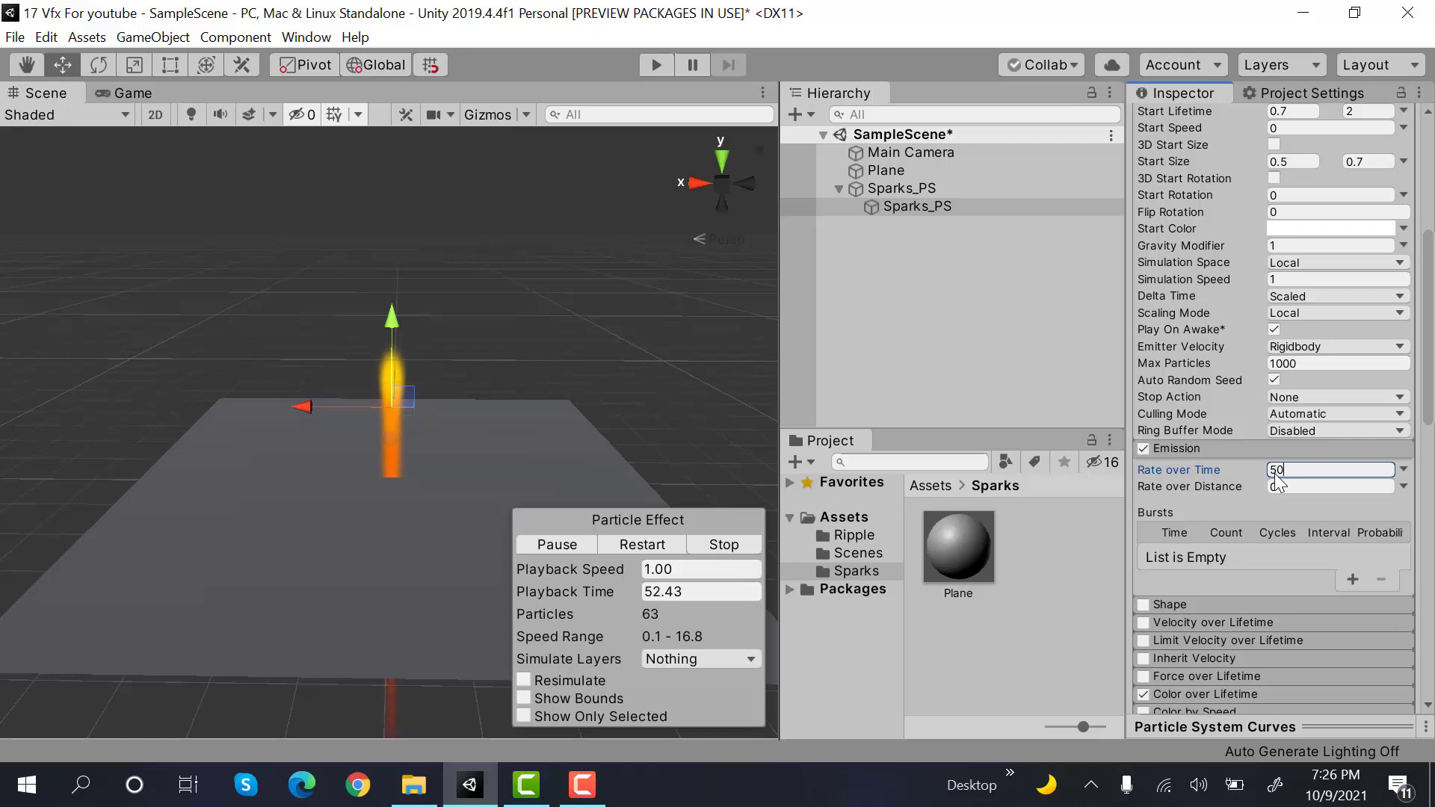
Enable the cone Shape module with Angle 20 and Radius 0.15
{"action": "scroll", "coordinate": [1329, 451], "scroll_direction": "up", "scroll_amount": 5}
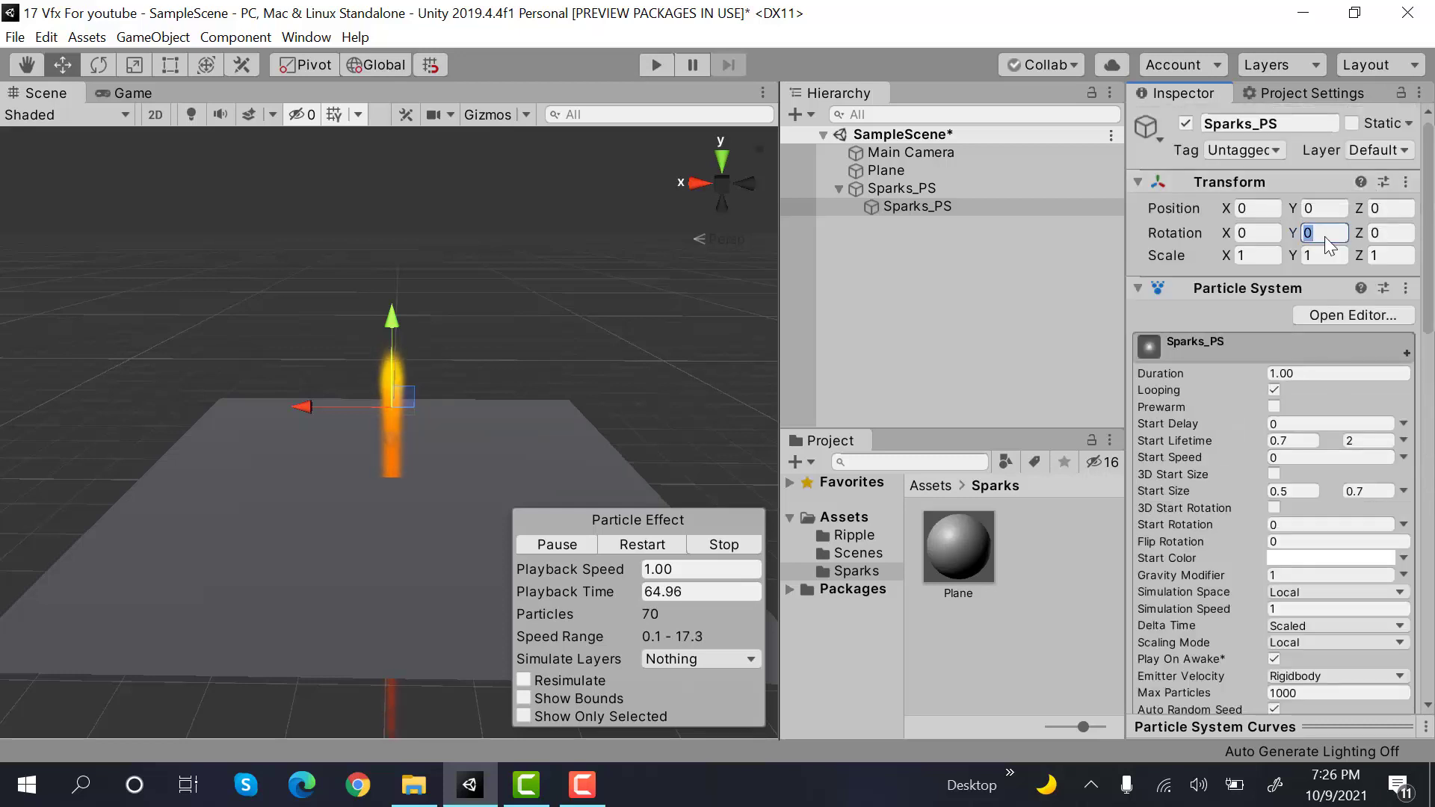
{"action": "scroll", "coordinate": [1325, 236], "scroll_direction": "down", "scroll_amount": 3}
{"action": "scroll", "coordinate": [1325, 236], "scroll_direction": "up", "scroll_amount": 2}
{"action": "scroll", "coordinate": [1271, 299], "scroll_direction": "down", "scroll_amount": 6}
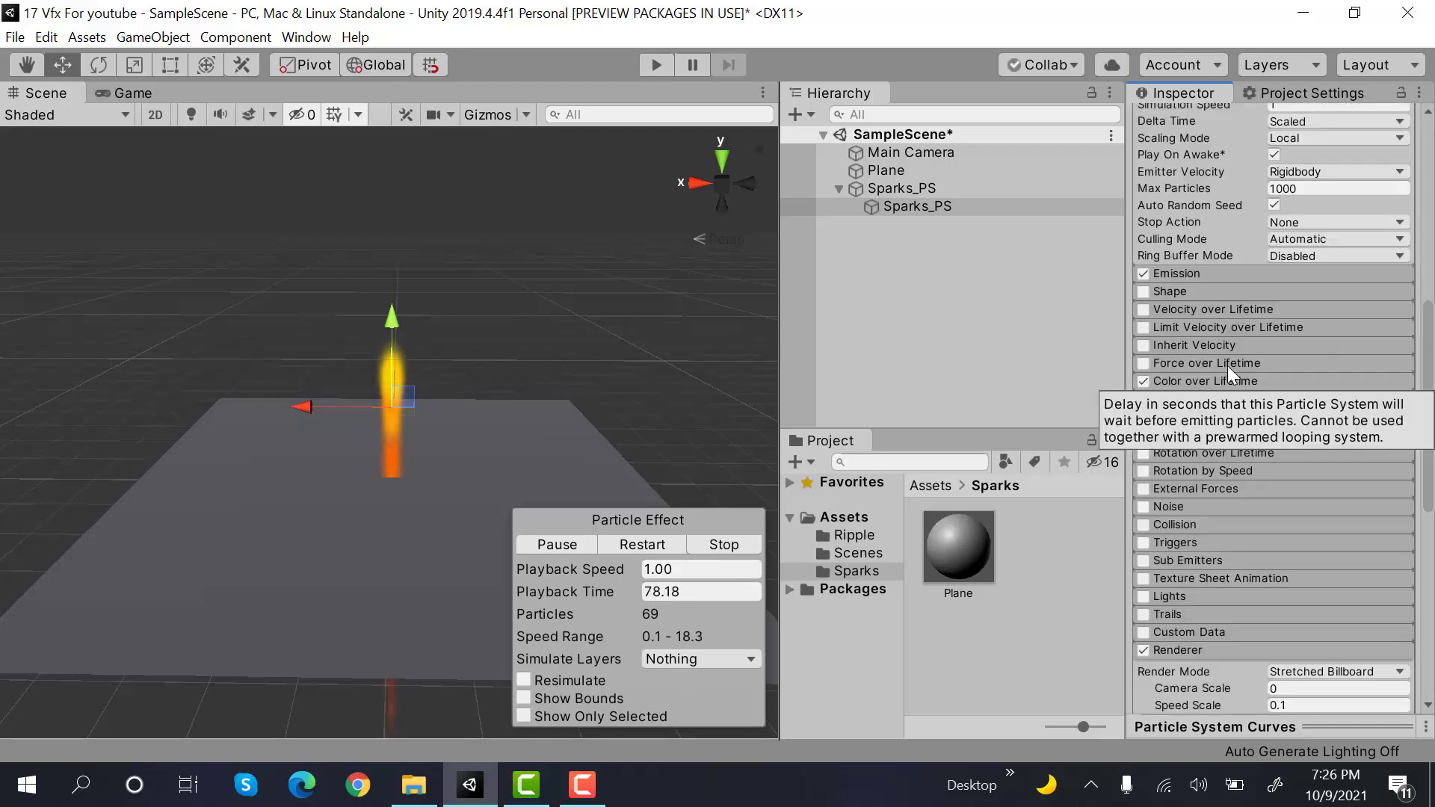
{"action": "left_click", "coordinate": [1143, 292]}
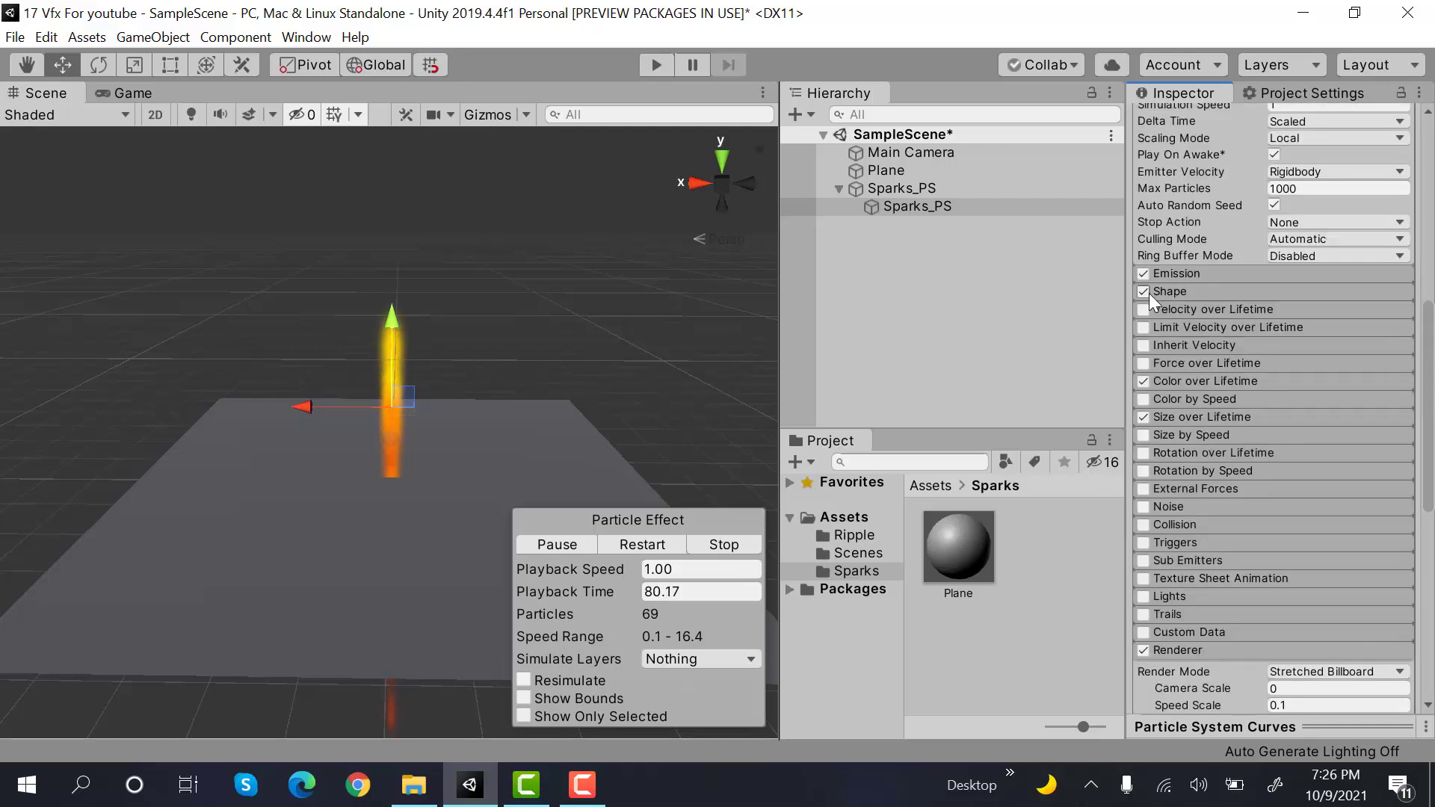
{"action": "left_click", "coordinate": [1176, 291]}
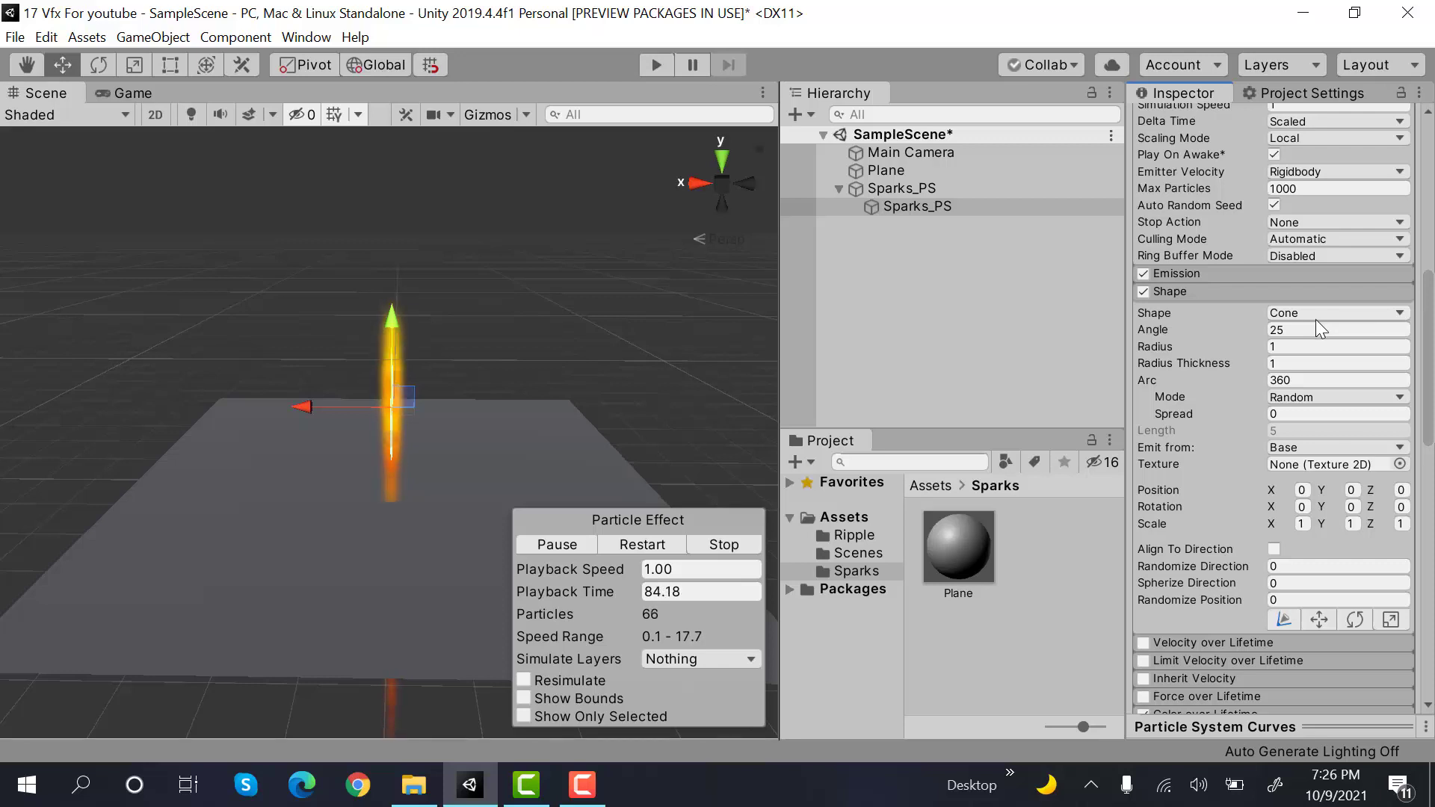
{"action": "left_click", "coordinate": [1311, 327]}
{"action": "type", "text": "20"}
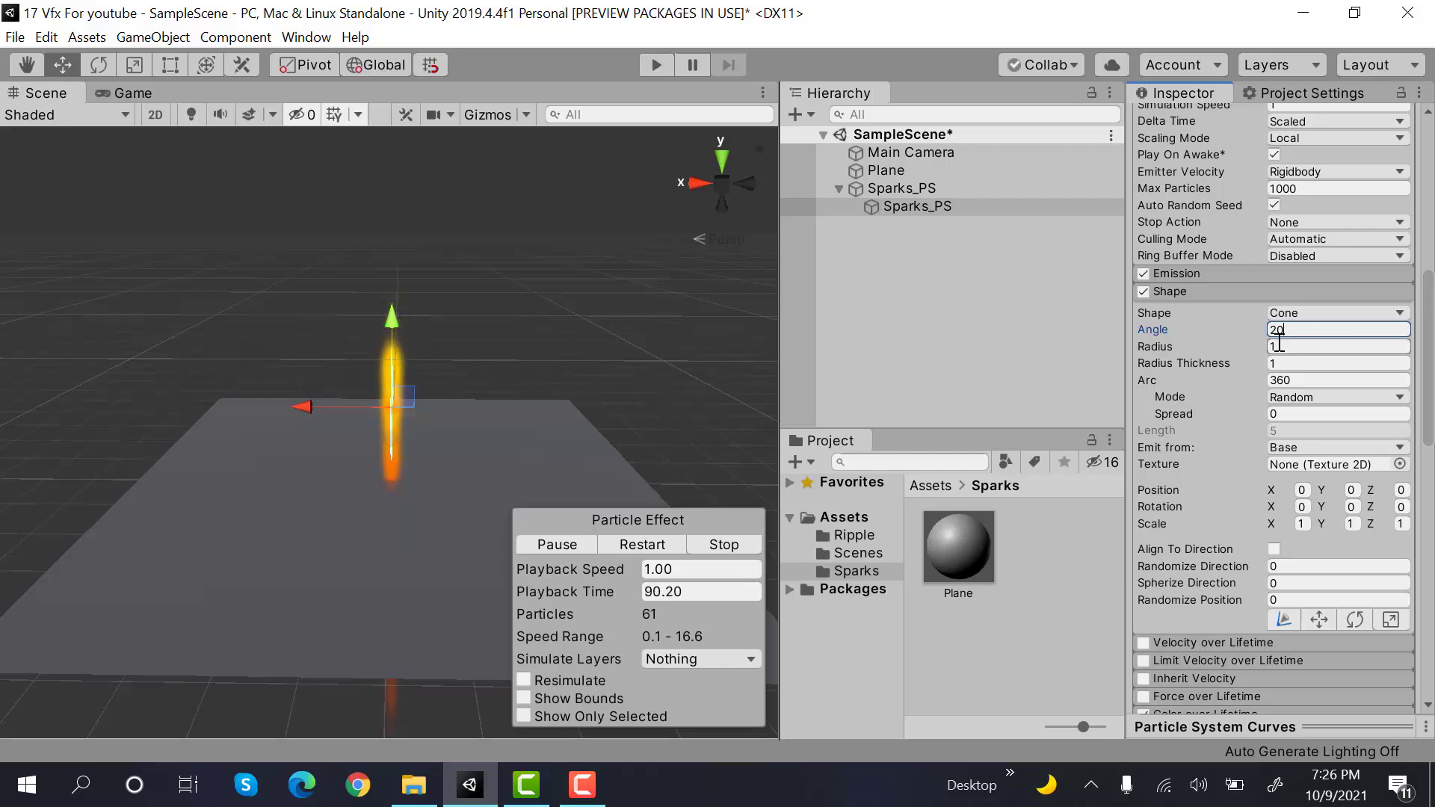
{"action": "left_click", "coordinate": [1279, 342]}
{"action": "type", "text": "0"}
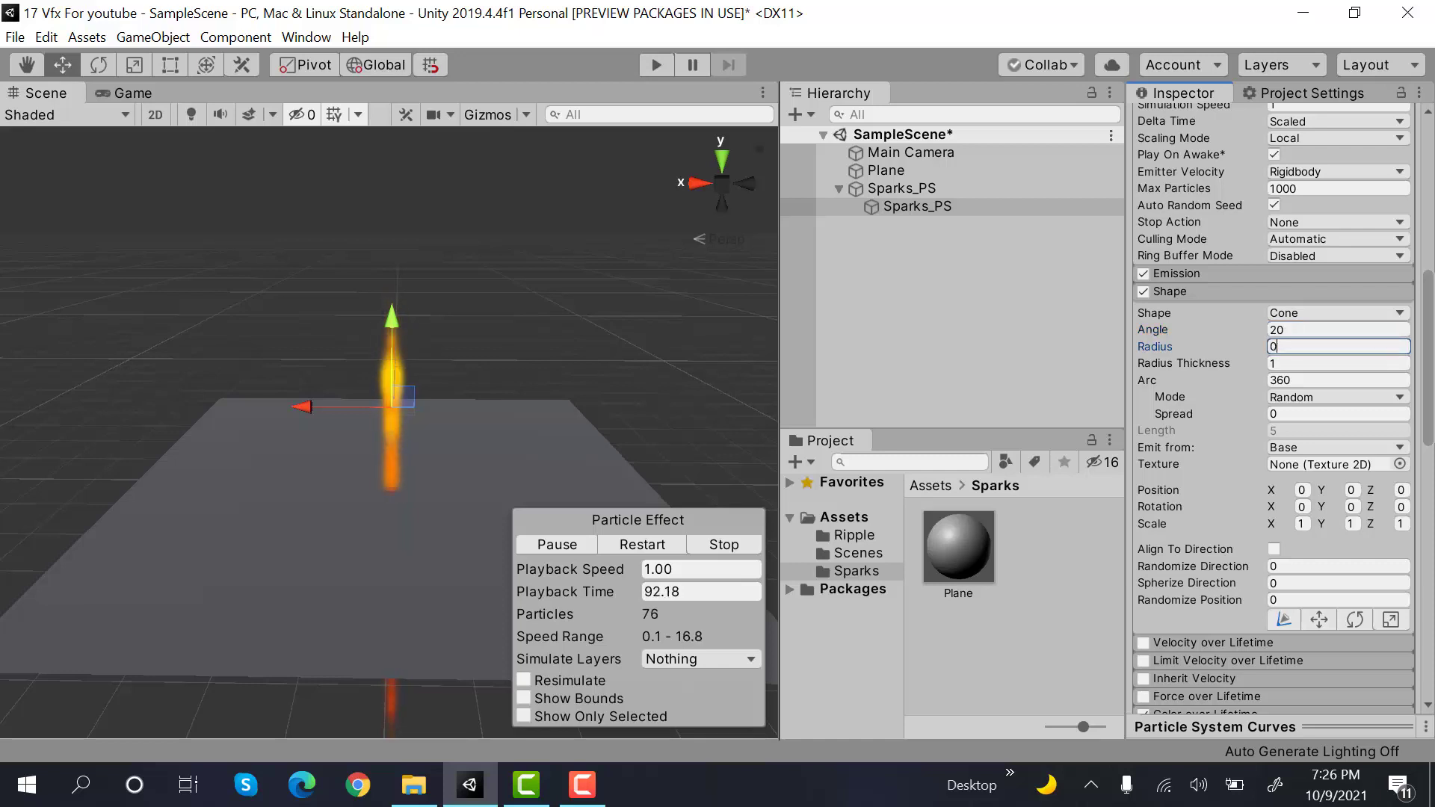
{"action": "type", "text": ".15"}
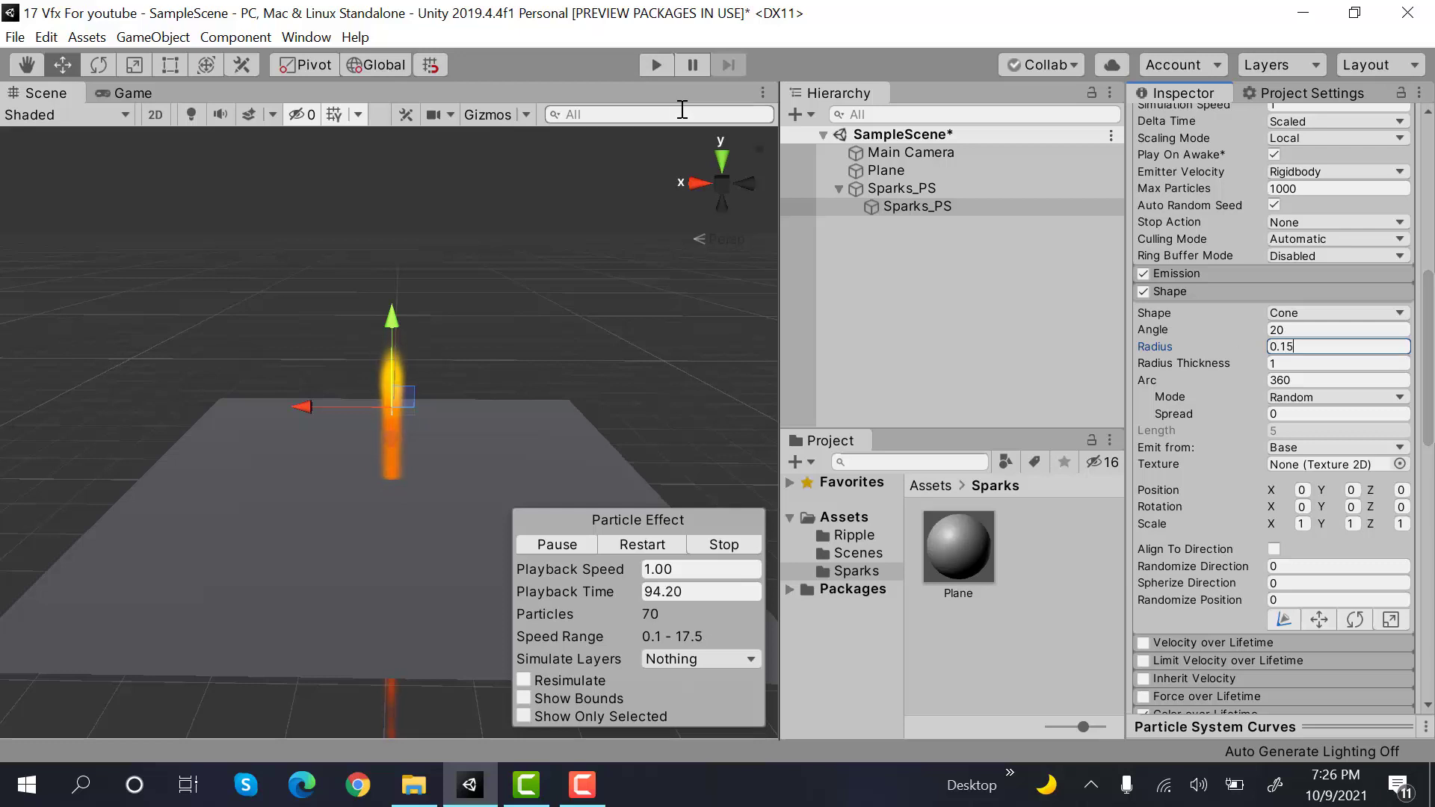
{"action": "left_click", "coordinate": [481, 116]}
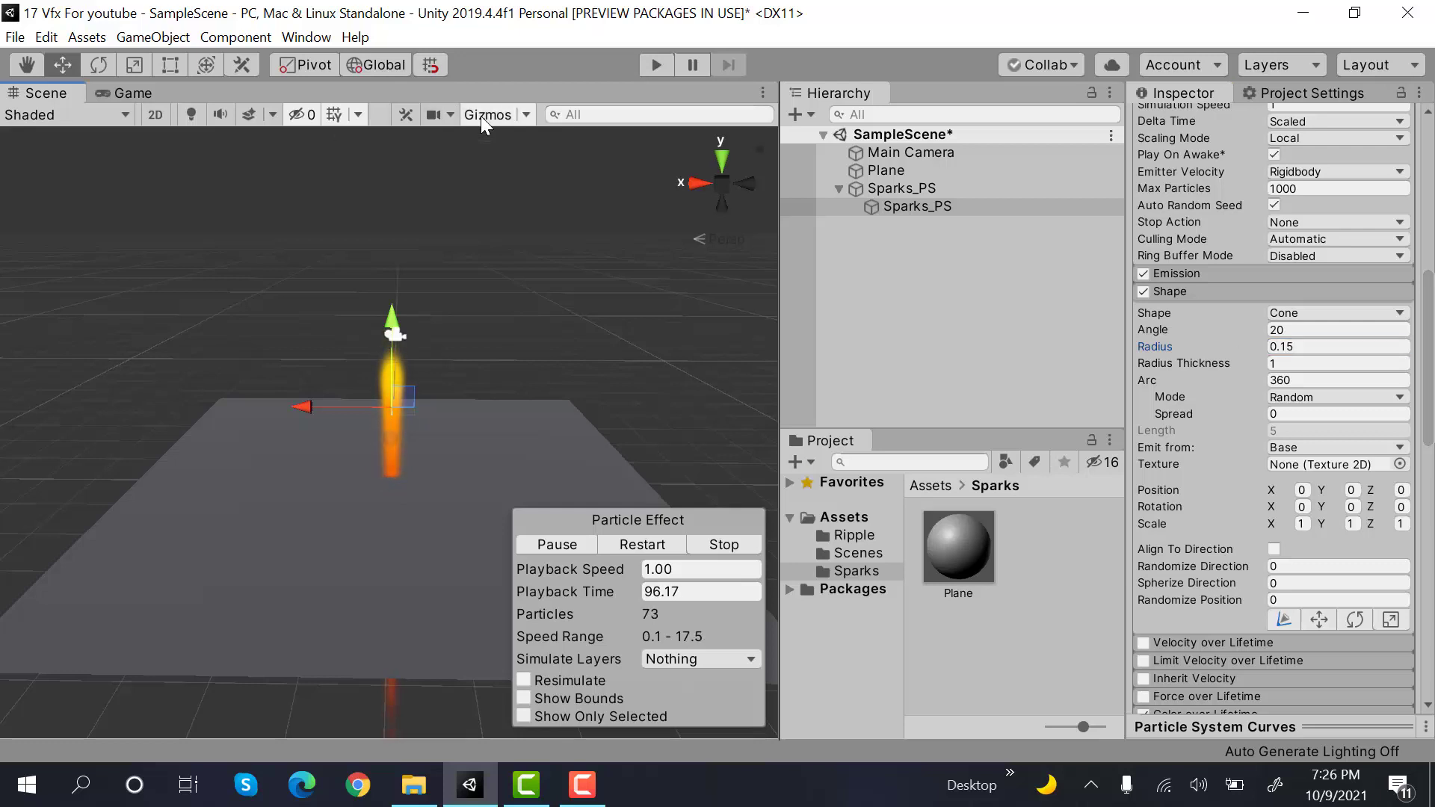
{"action": "left_click", "coordinate": [519, 115]}
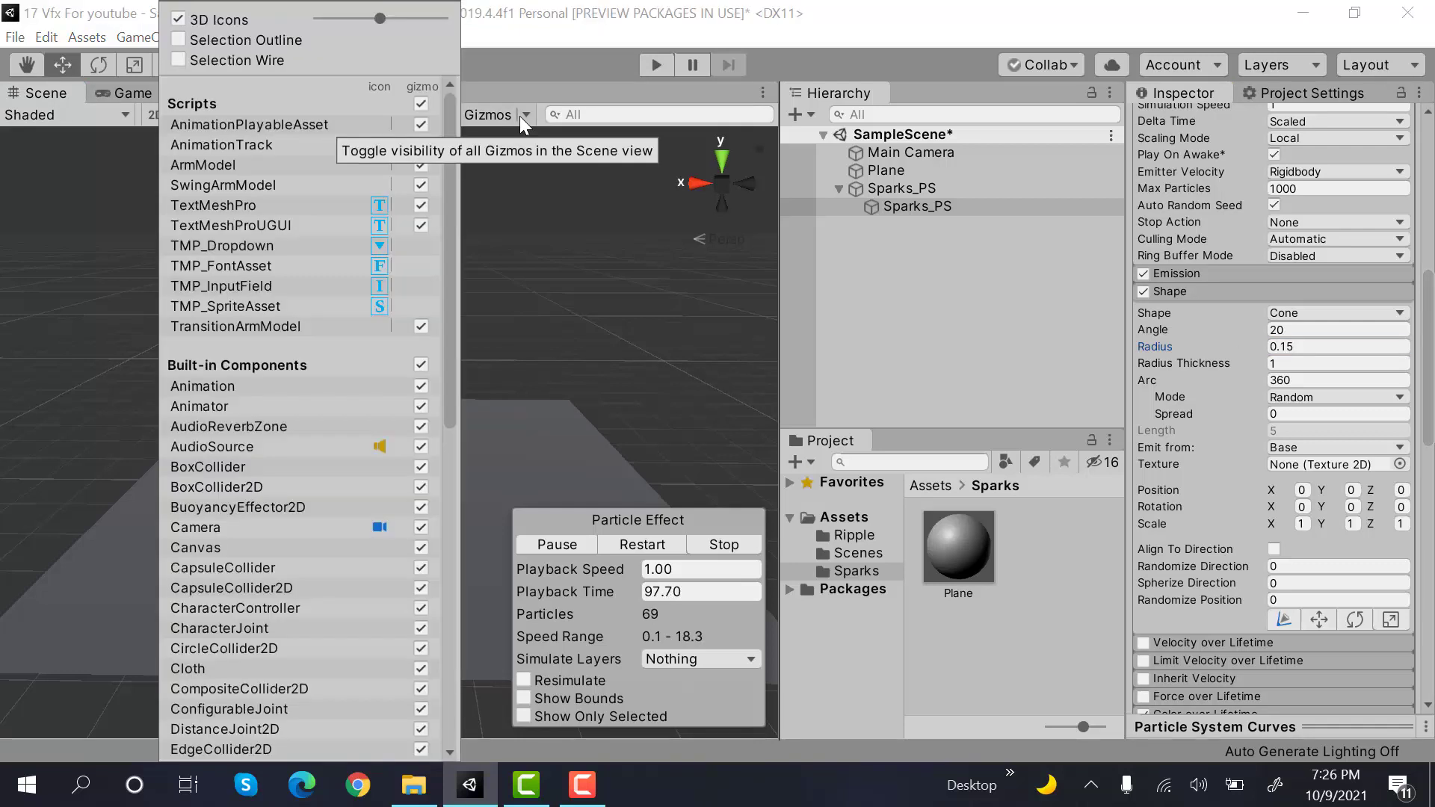
{"action": "left_click", "coordinate": [227, 43]}
{"action": "left_click", "coordinate": [833, 289]}
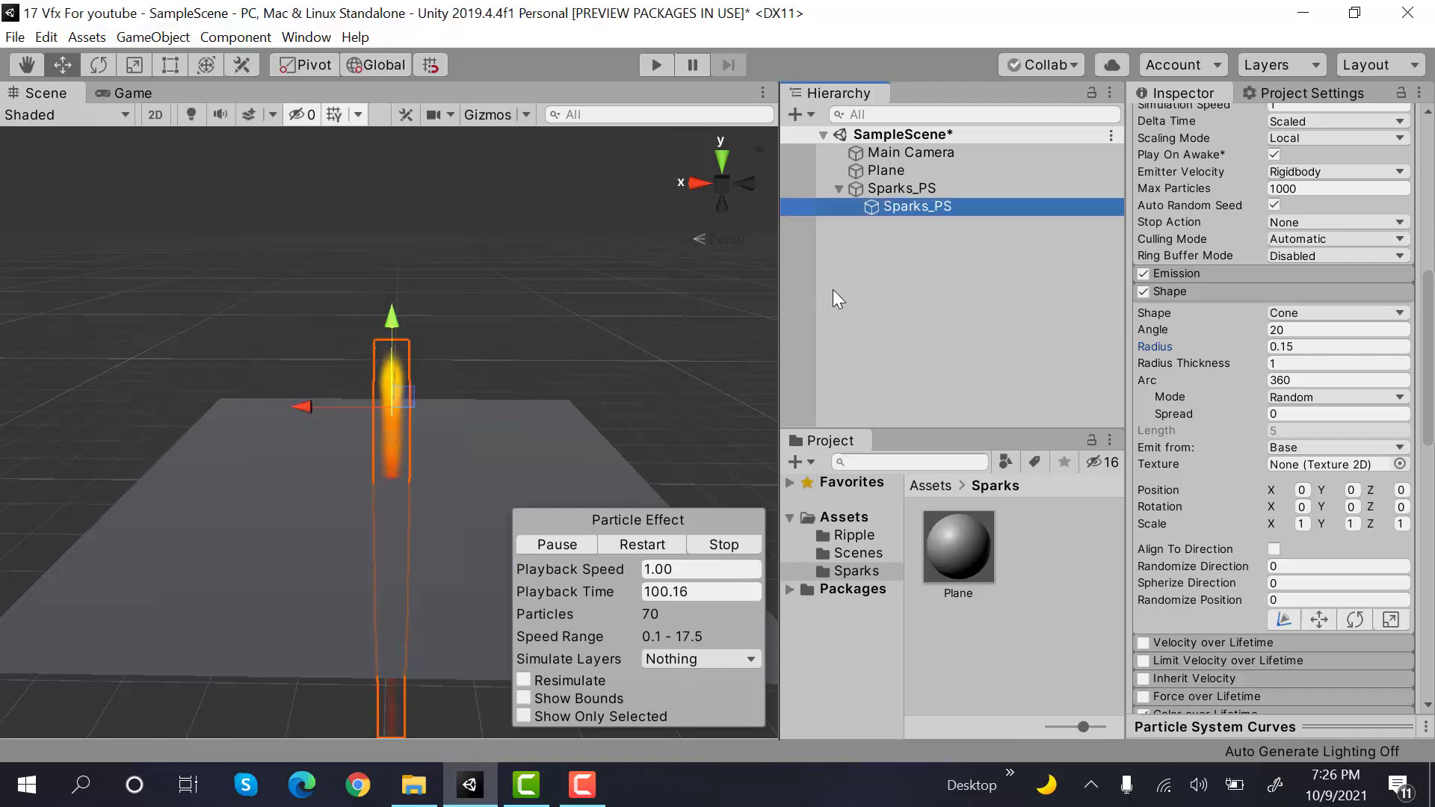
{"action": "left_click", "coordinate": [388, 315]}
{"action": "left_click_drag", "start_coordinate": [394, 284], "coordinate": [408, 311]}
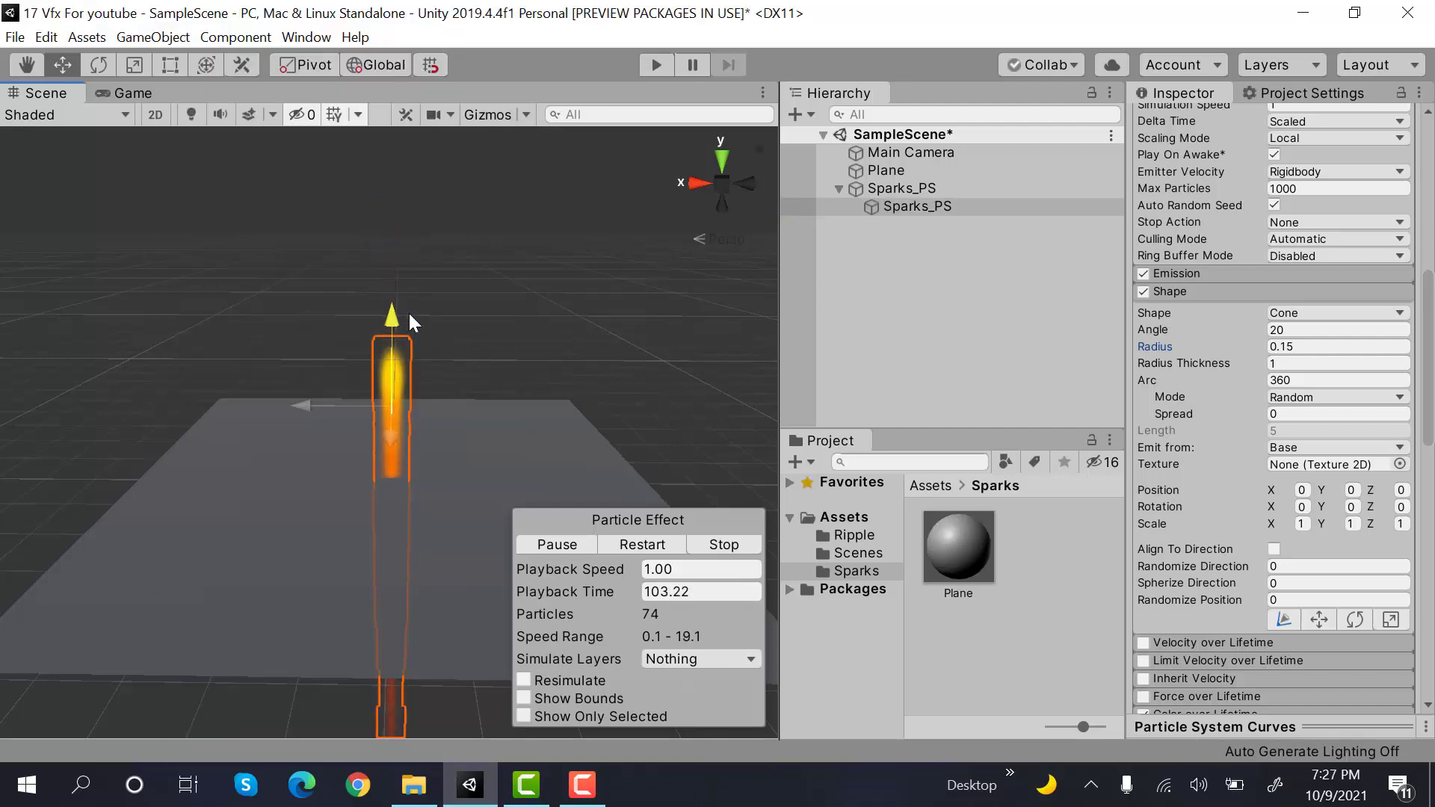
{"action": "left_click", "coordinate": [525, 114]}
{"action": "left_click", "coordinate": [281, 40]}
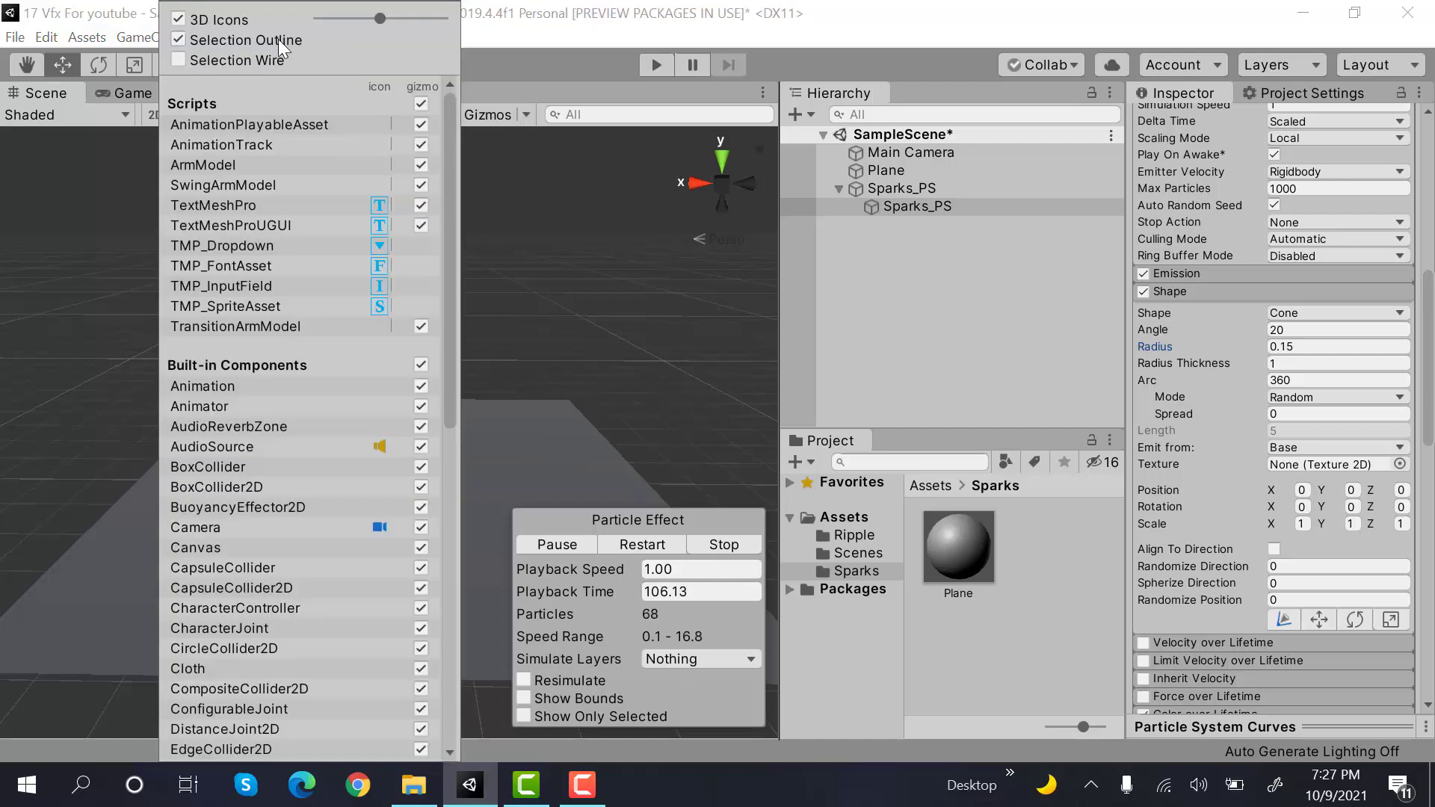
{"action": "left_click", "coordinate": [912, 207]}
Apply the descending Size over Lifetime curve so sparks shrink from 1 to 0
{"action": "left_click", "coordinate": [1273, 293]}
{"action": "left_click", "coordinate": [1272, 293]}
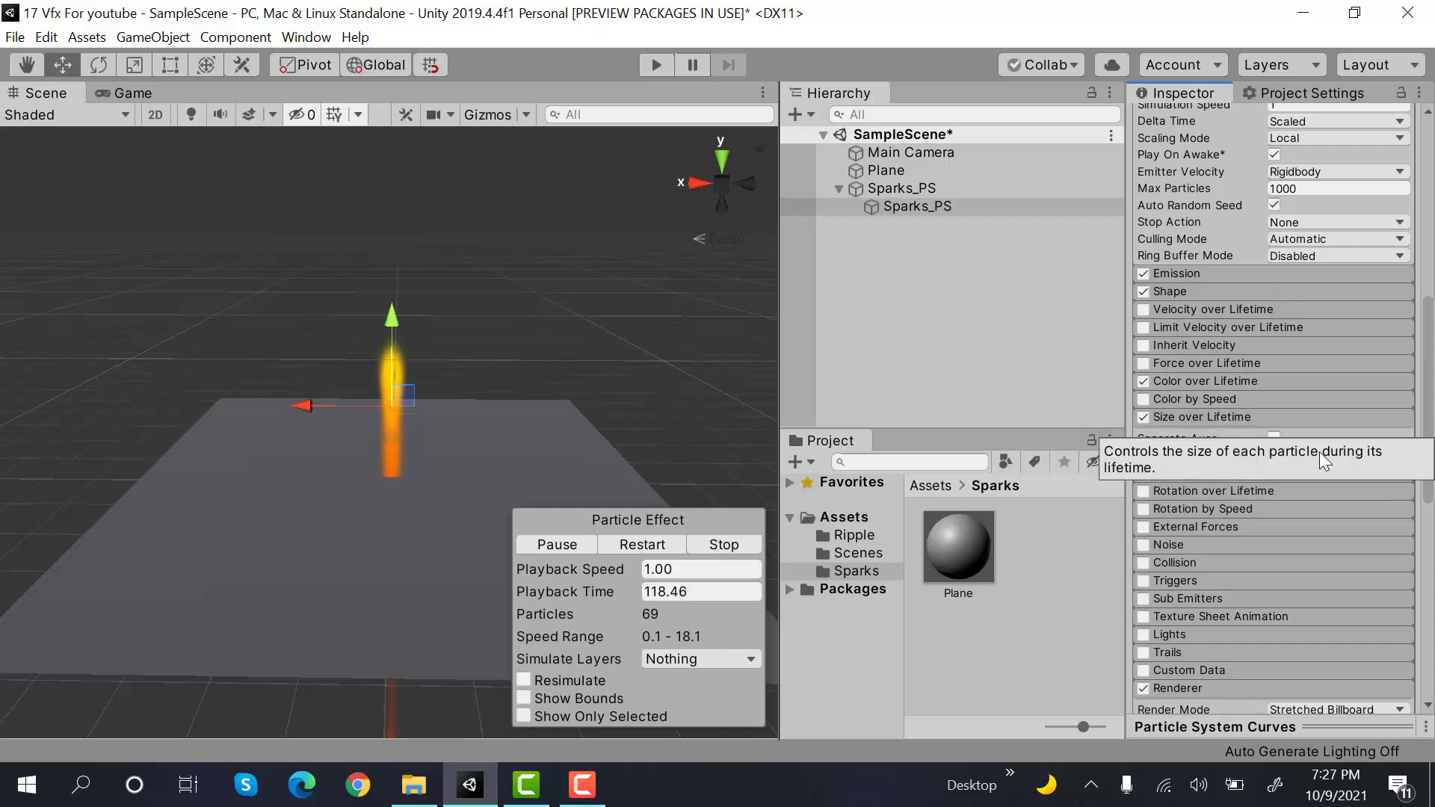
{"action": "left_click", "coordinate": [1244, 422]}
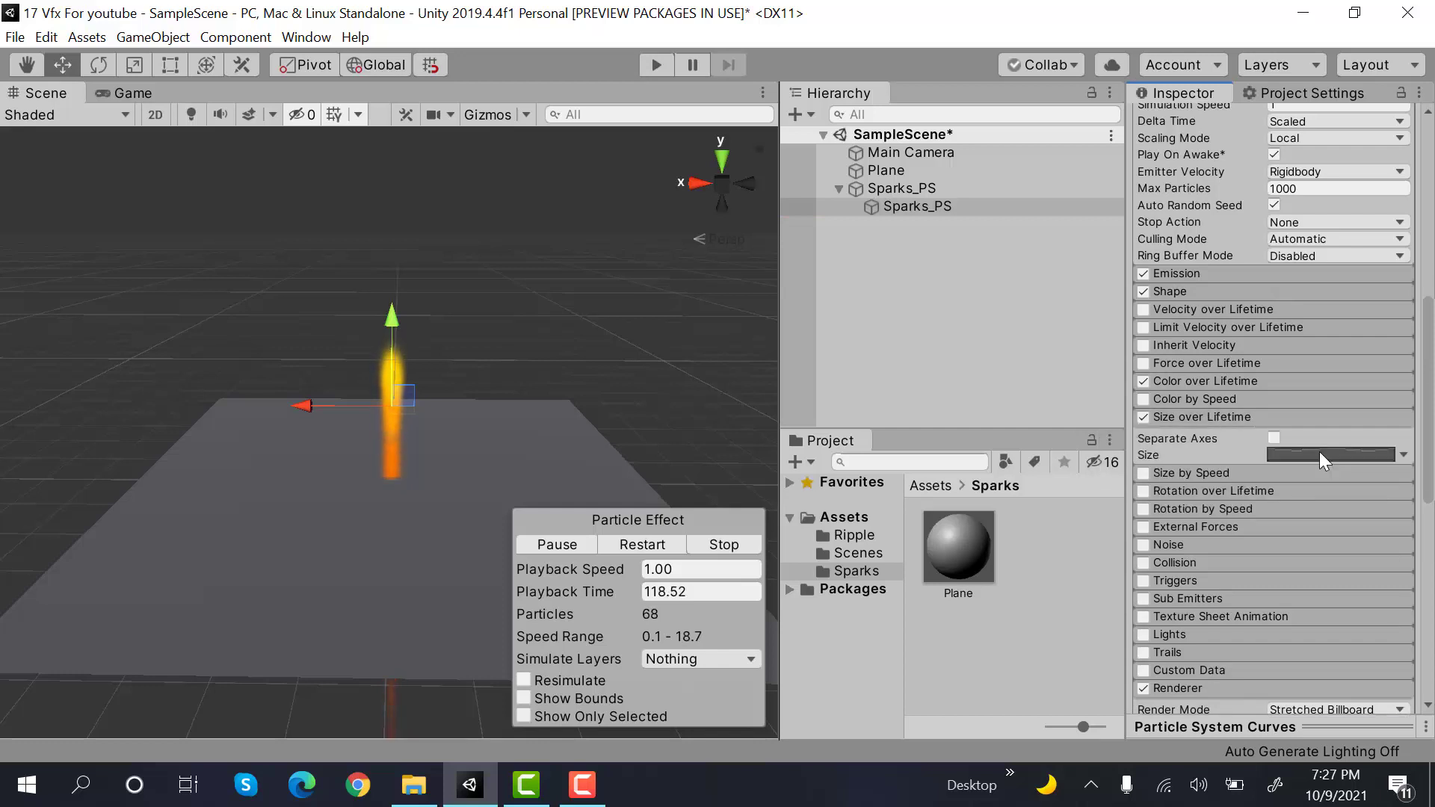
{"action": "left_click", "coordinate": [1333, 725]}
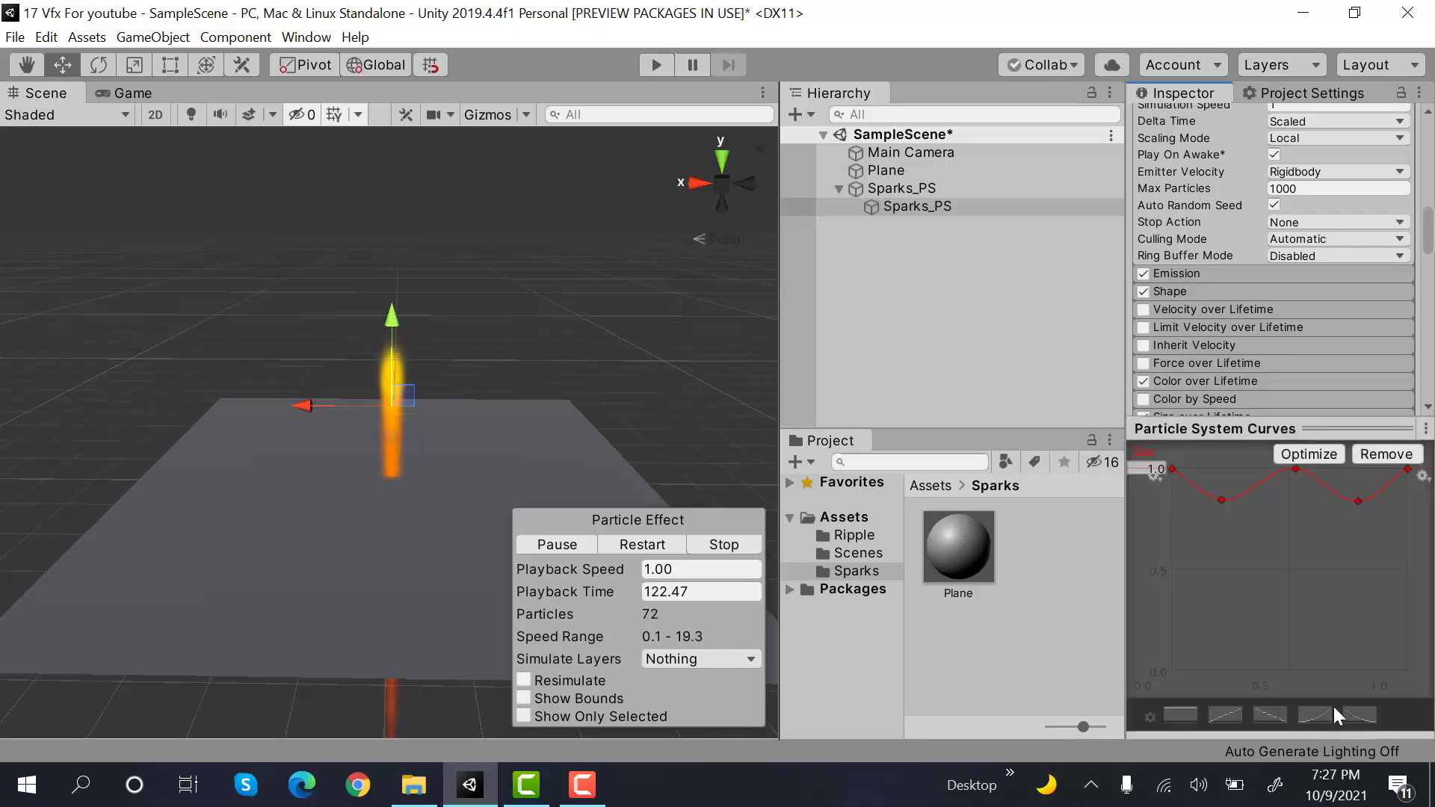
{"action": "left_click_drag", "start_coordinate": [1127, 647], "coordinate": [983, 647]}
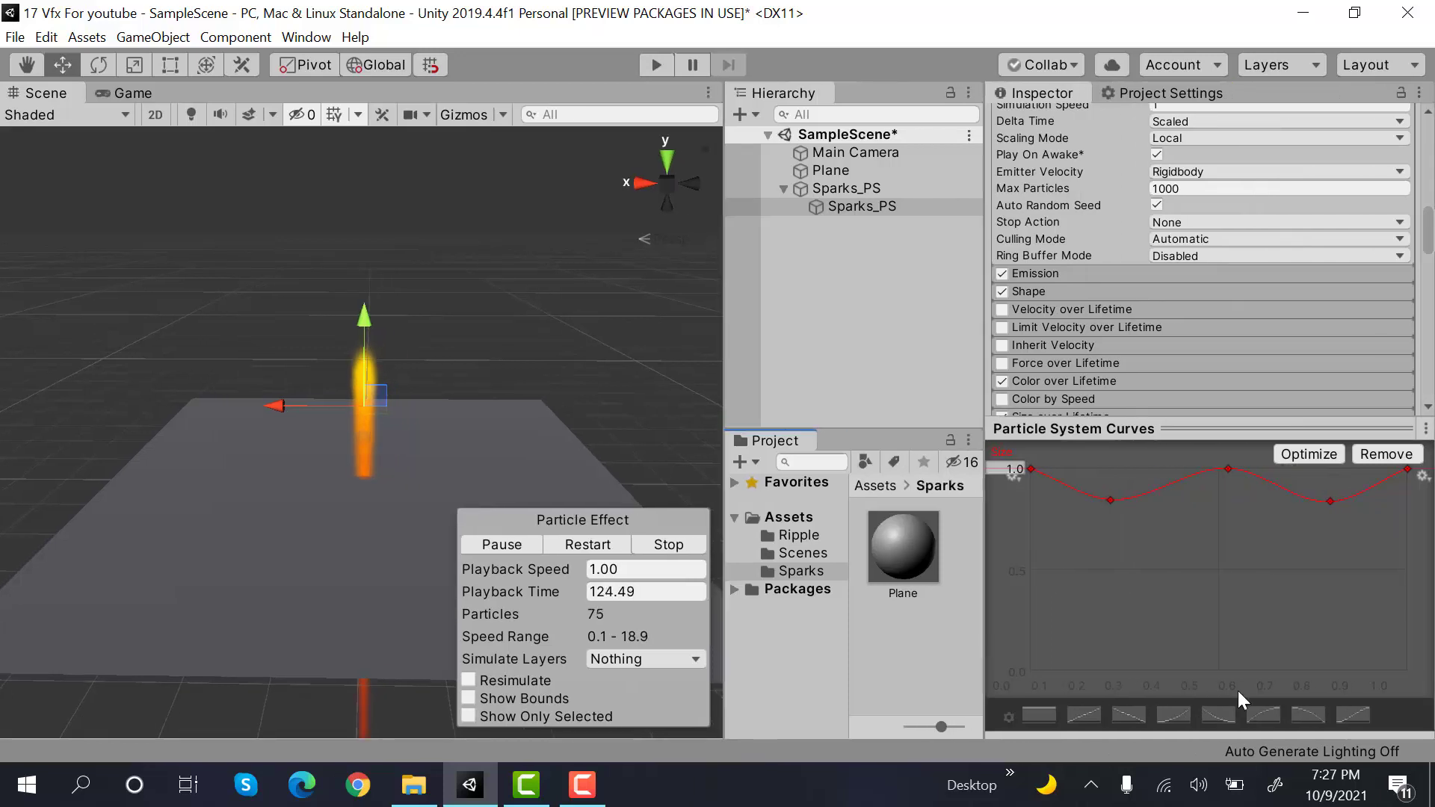
{"action": "left_click", "coordinate": [1294, 715]}
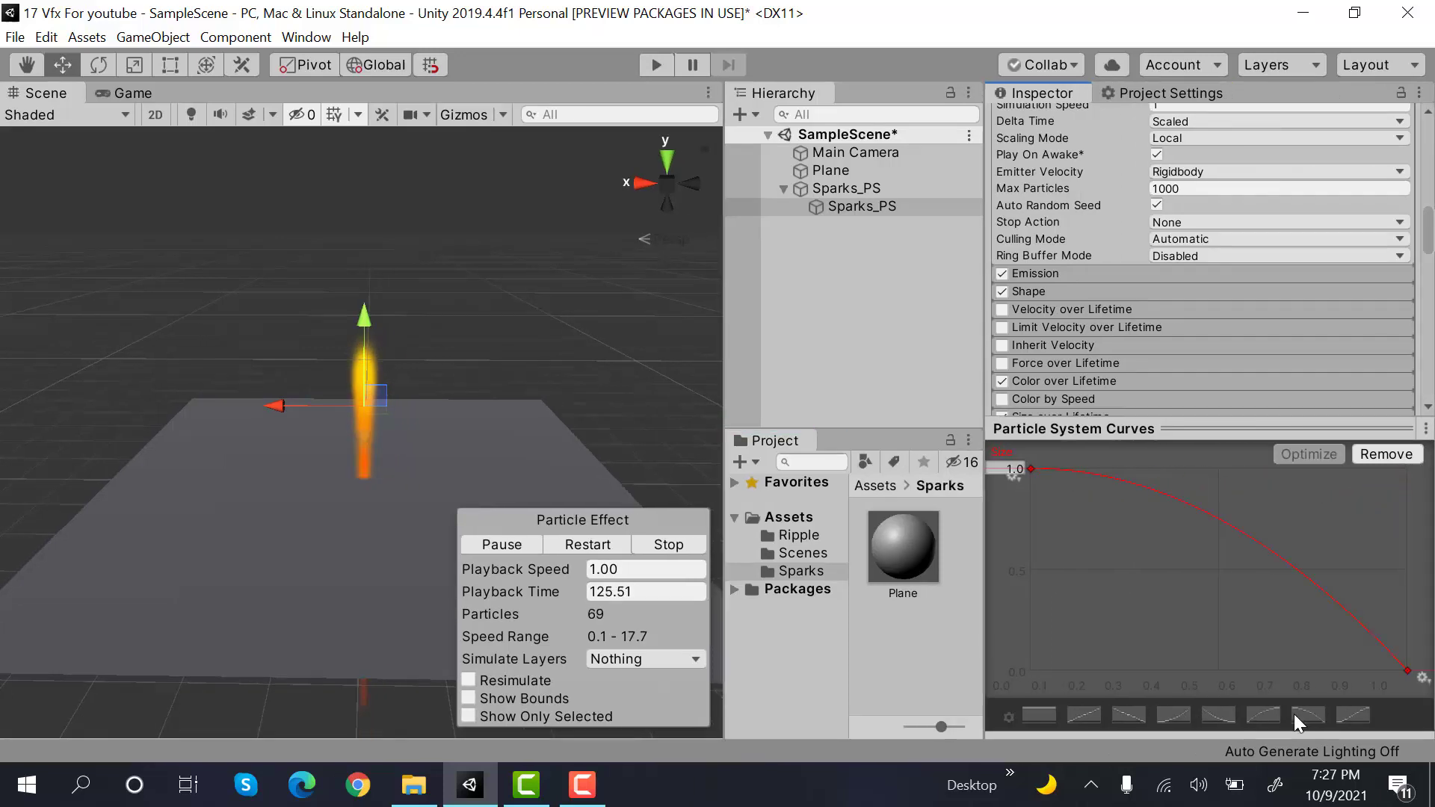
{"action": "left_click", "coordinate": [1253, 437]}
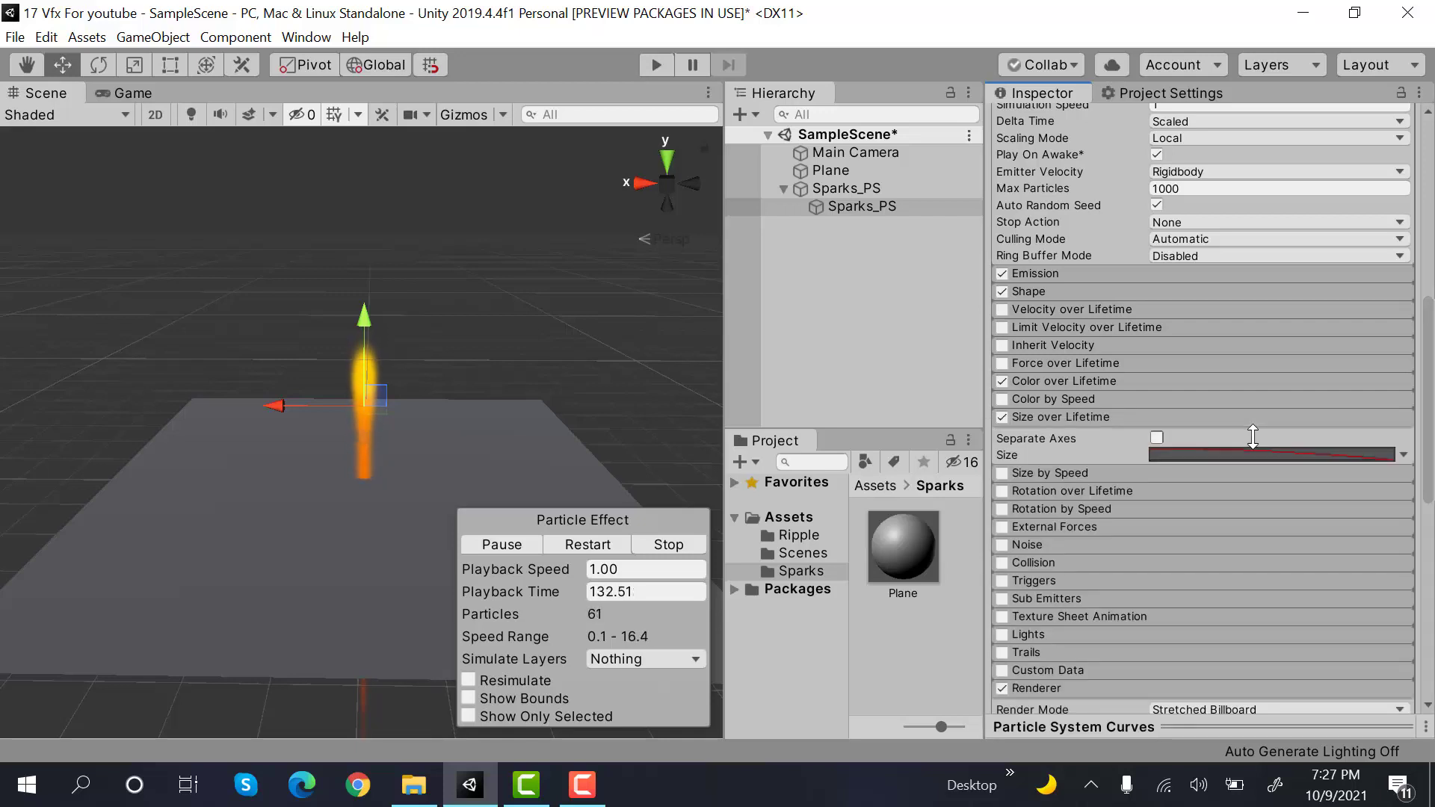
{"action": "left_click", "coordinate": [1132, 416]}
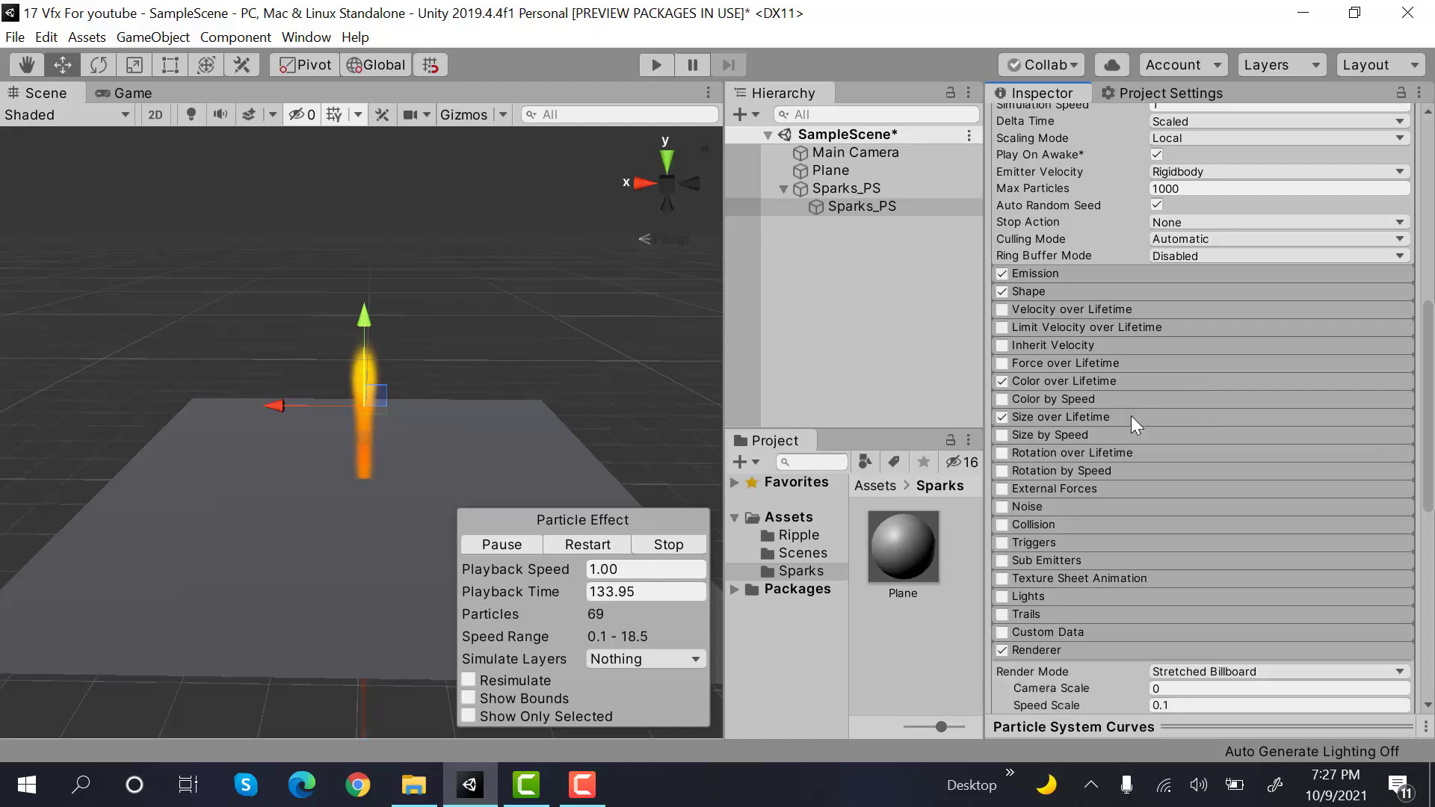
Enable the Collision module with World collision type
{"action": "left_click", "coordinate": [1050, 525]}
{"action": "left_click", "coordinate": [1269, 547]}
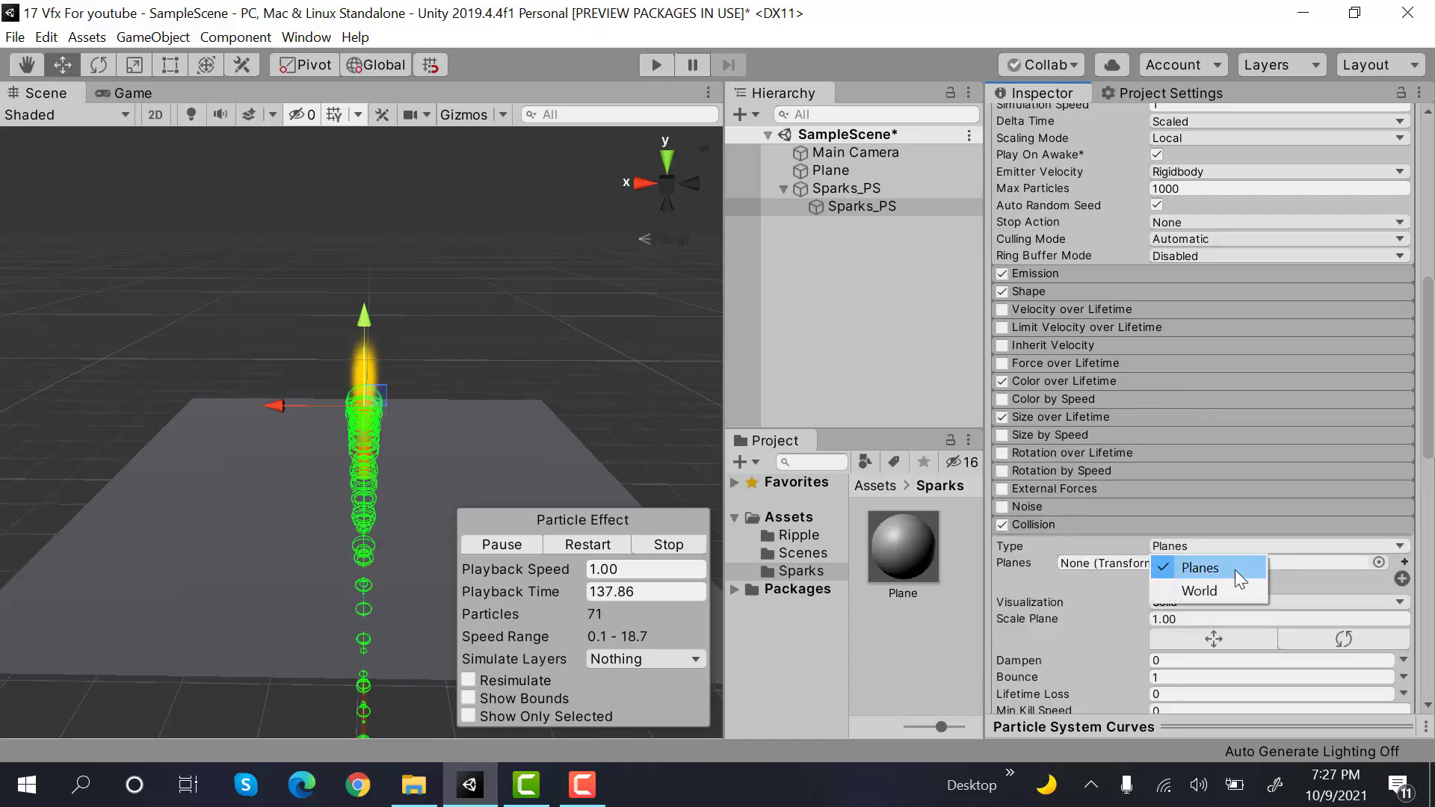
{"action": "left_click", "coordinate": [1215, 594]}
{"action": "scroll", "coordinate": [1205, 388], "scroll_direction": "down", "scroll_amount": 3}
Set collision Dampen and Bounce to 0.5 and Radius Scale to 0.2
{"action": "left_click", "coordinate": [1200, 383]}
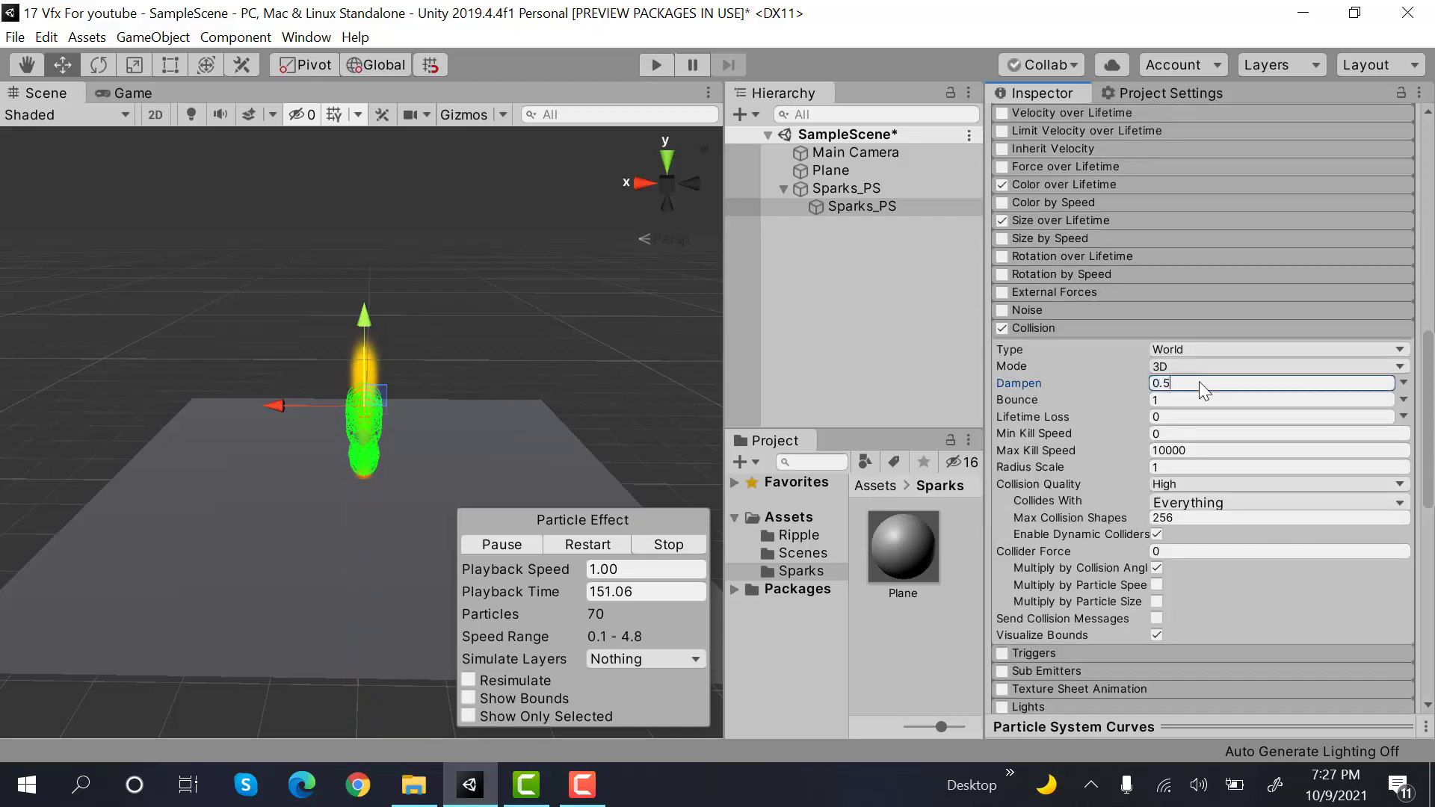
{"action": "left_click", "coordinate": [1188, 401]}
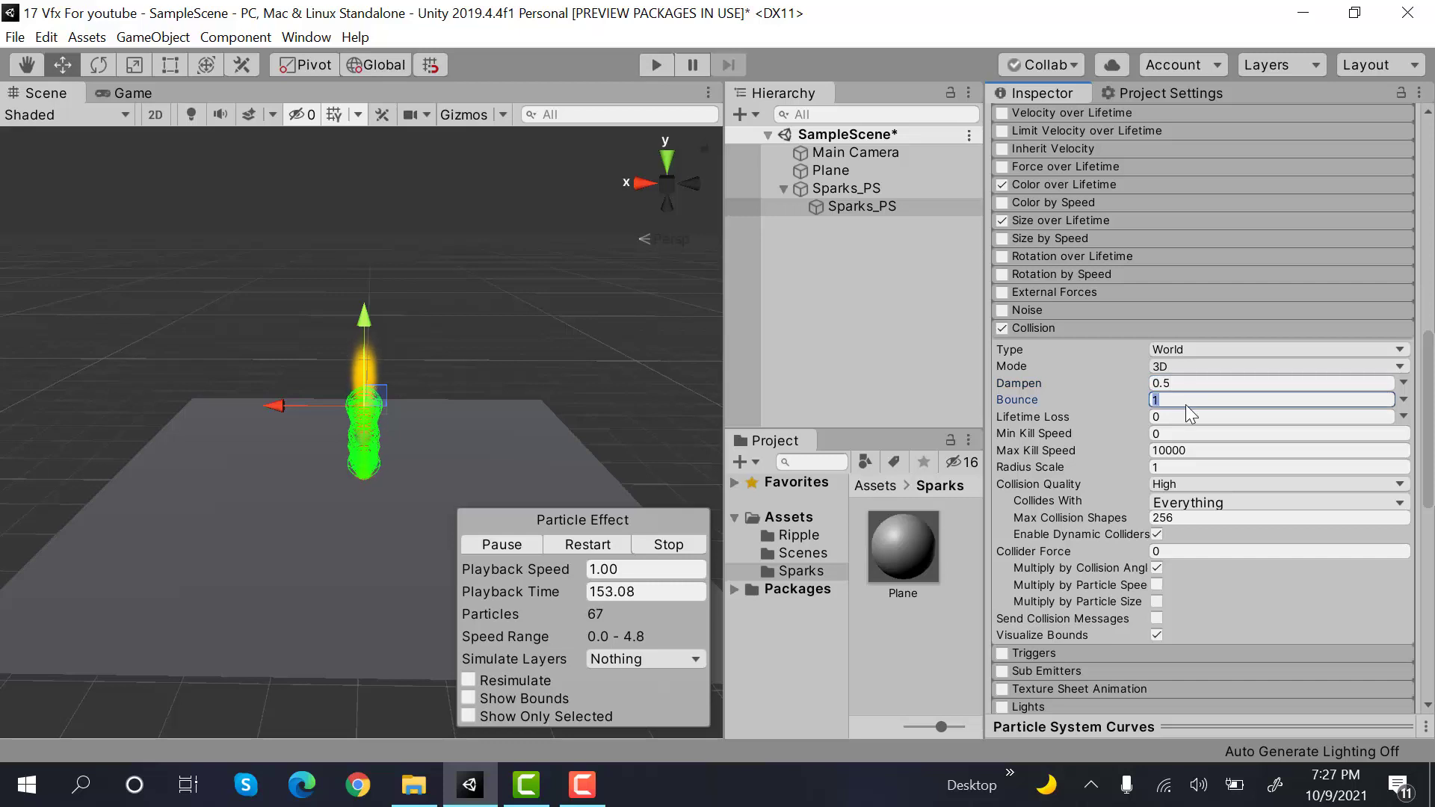
{"action": "type", "text": "0.5"}
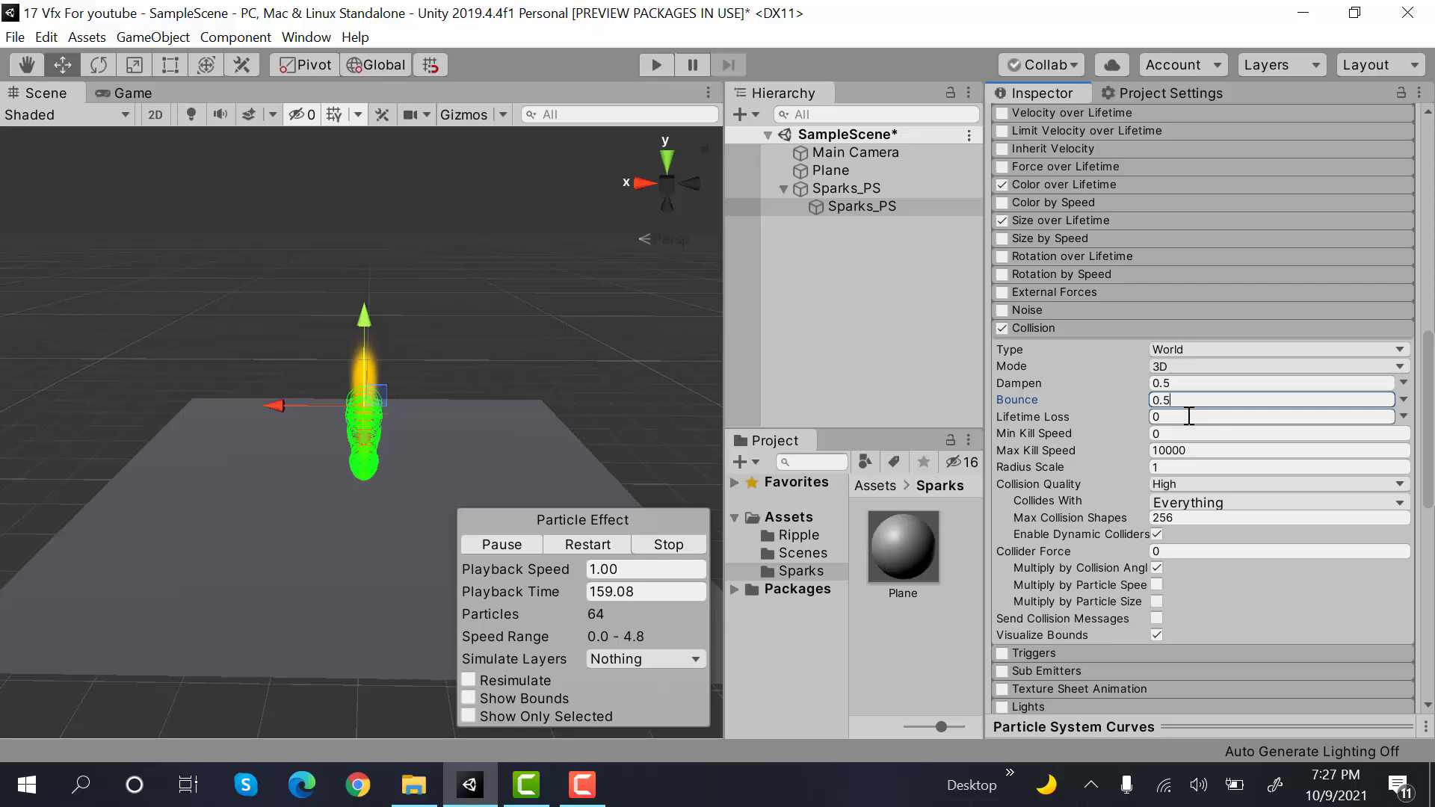
{"action": "left_click_drag", "start_coordinate": [1431, 389], "coordinate": [1430, 179]}
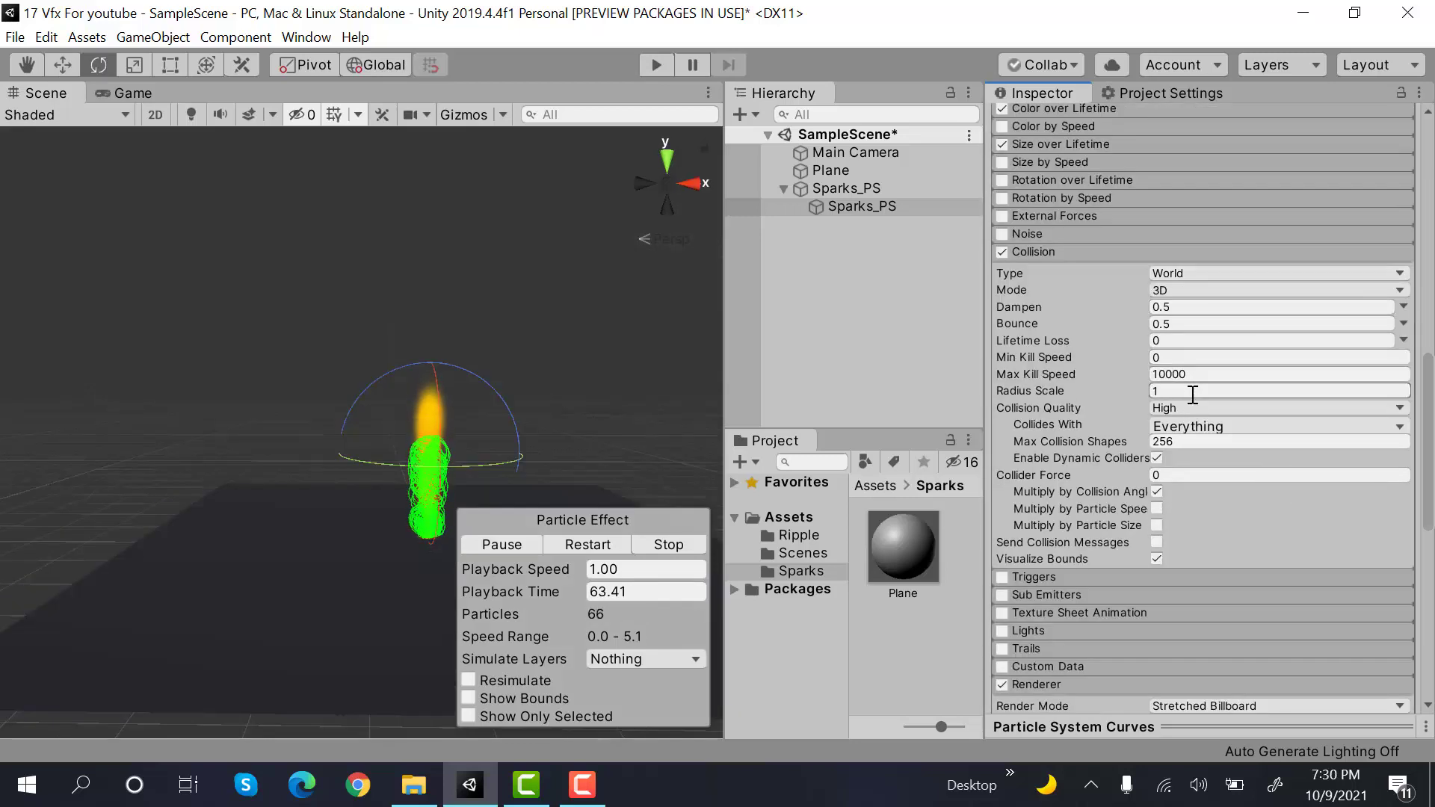
{"action": "left_click", "coordinate": [1191, 392]}
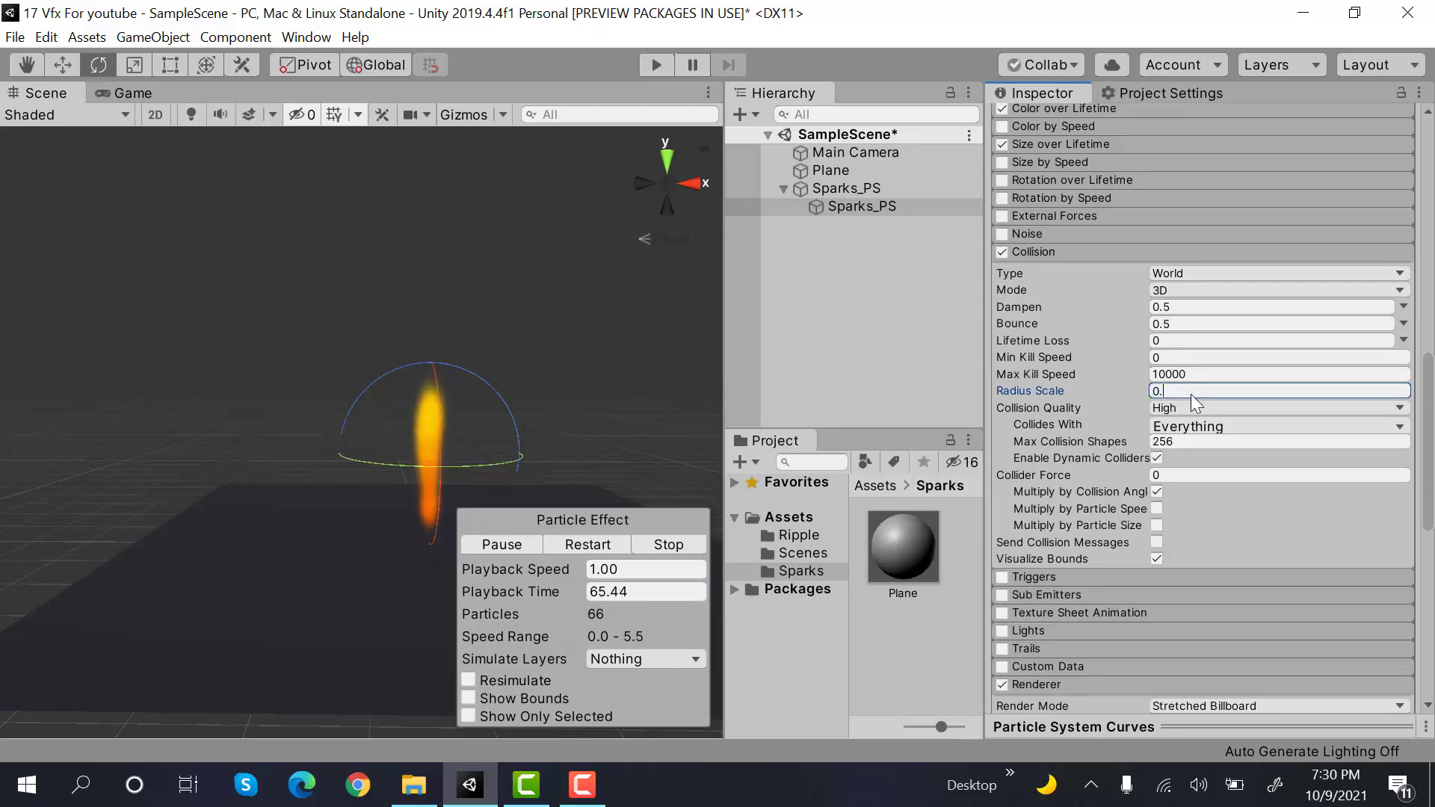
{"action": "type", "text": "0.2"}
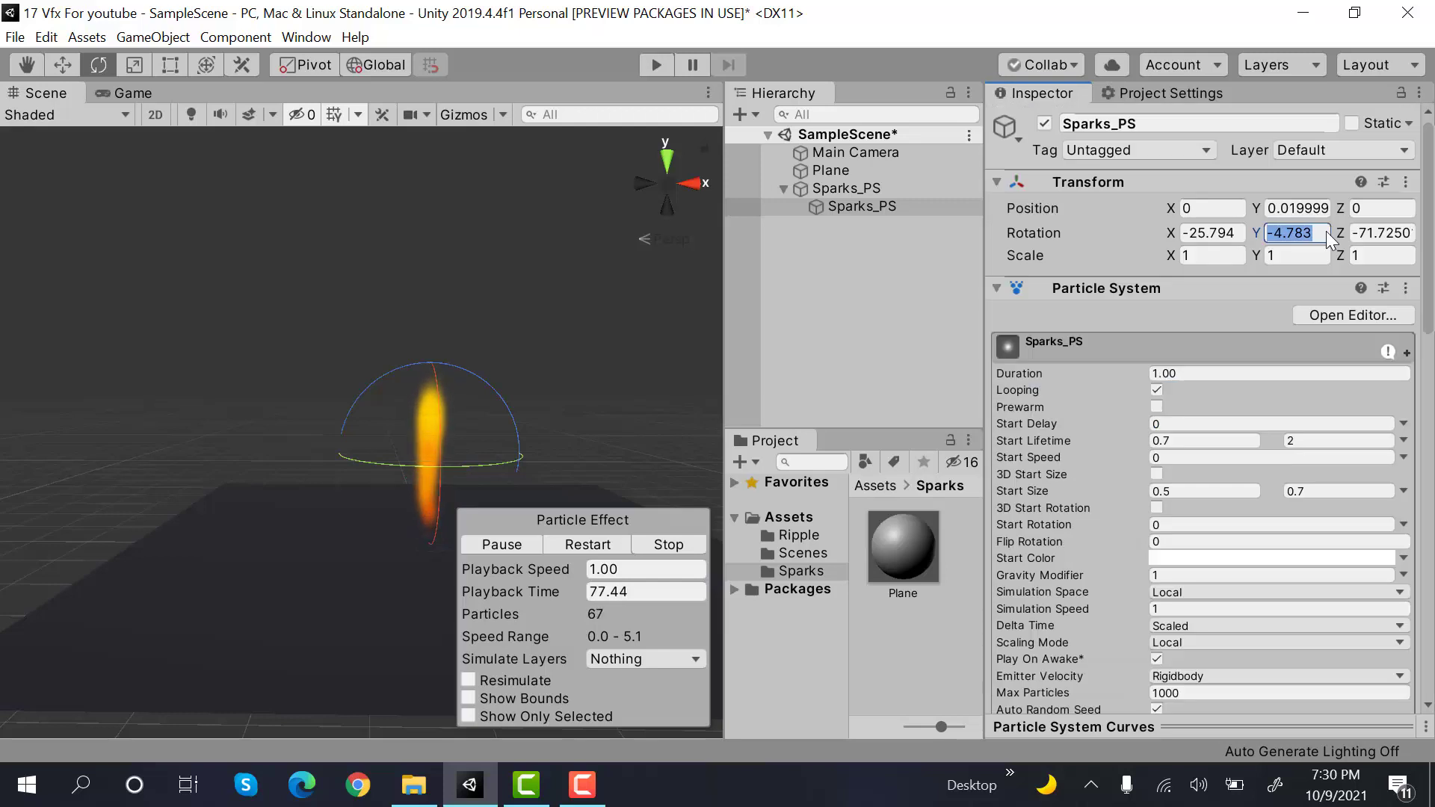
Zero the Y and Z rotation and set Start Speed to 10
{"action": "type", "text": "0"}
{"action": "left_click", "coordinate": [1384, 232]}
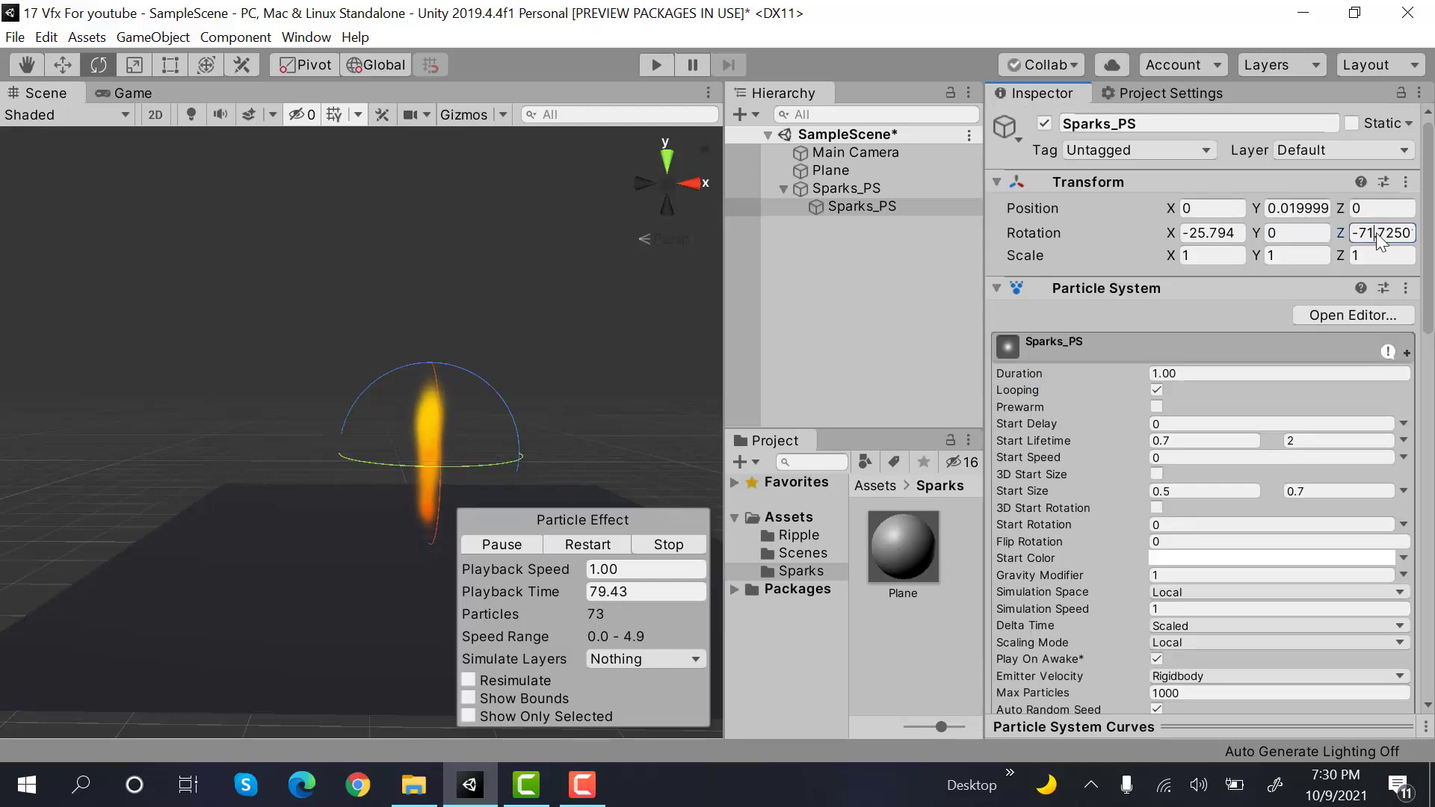
{"action": "type", "text": "0"}
{"action": "scroll", "coordinate": [1294, 210], "scroll_direction": "down", "scroll_amount": 10}
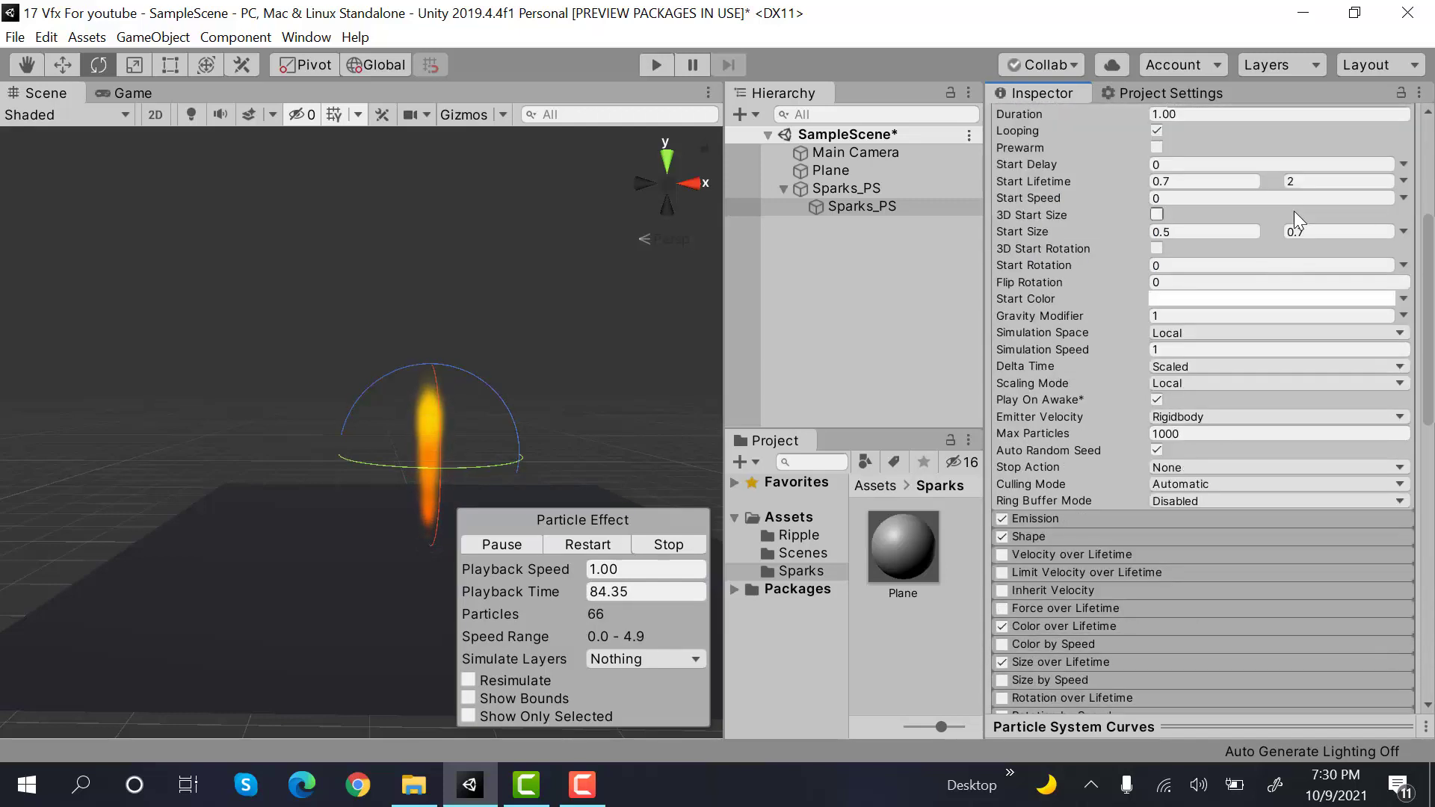
{"action": "left_click", "coordinate": [1169, 163]}
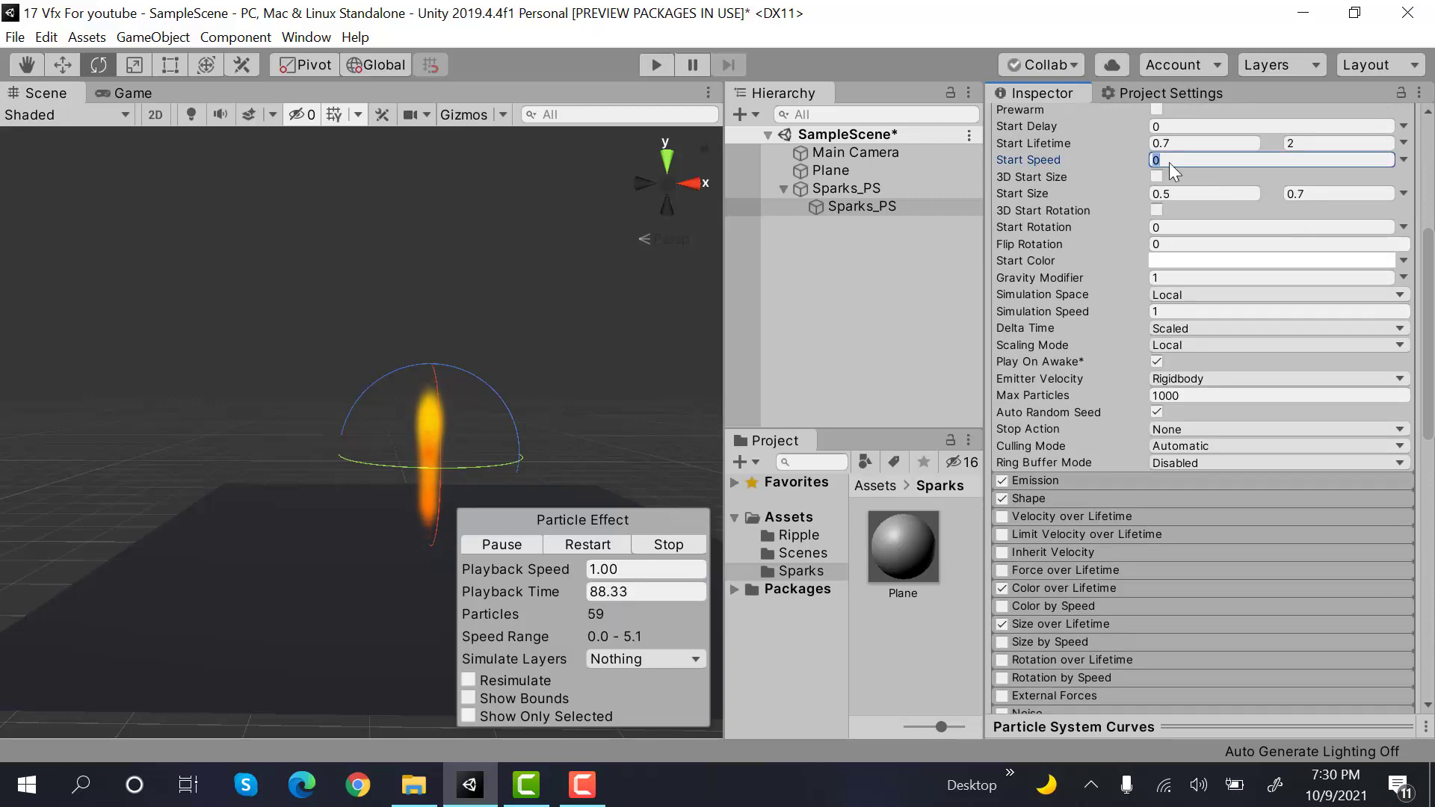
{"action": "type", "text": "1"}
{"action": "key", "text": "BackSpace"}
{"action": "type", "text": "3"}
{"action": "key", "text": "BackSpace"}
{"action": "type", "text": "5"}
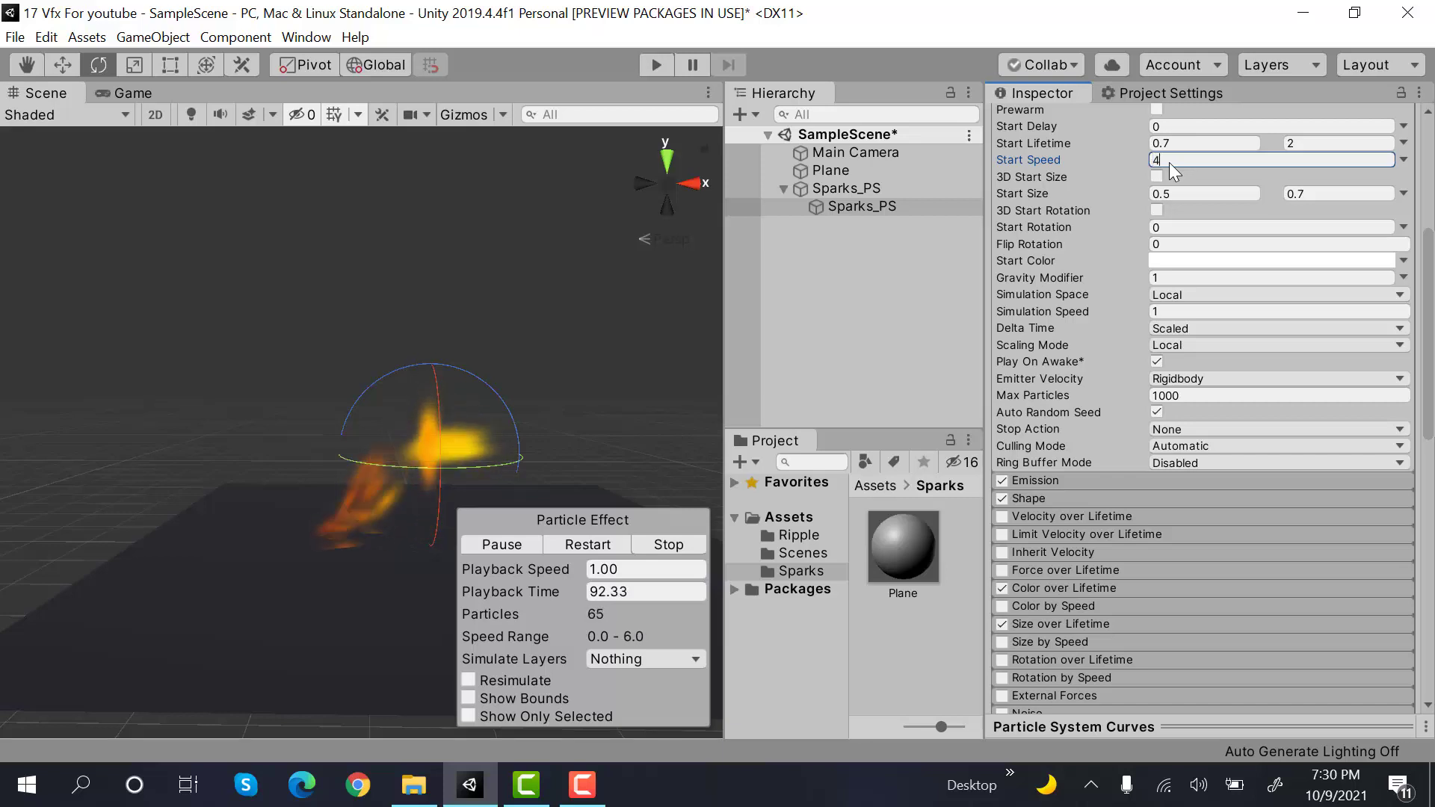
{"action": "key", "text": "BackSpace"}
{"action": "type", "text": "10"}
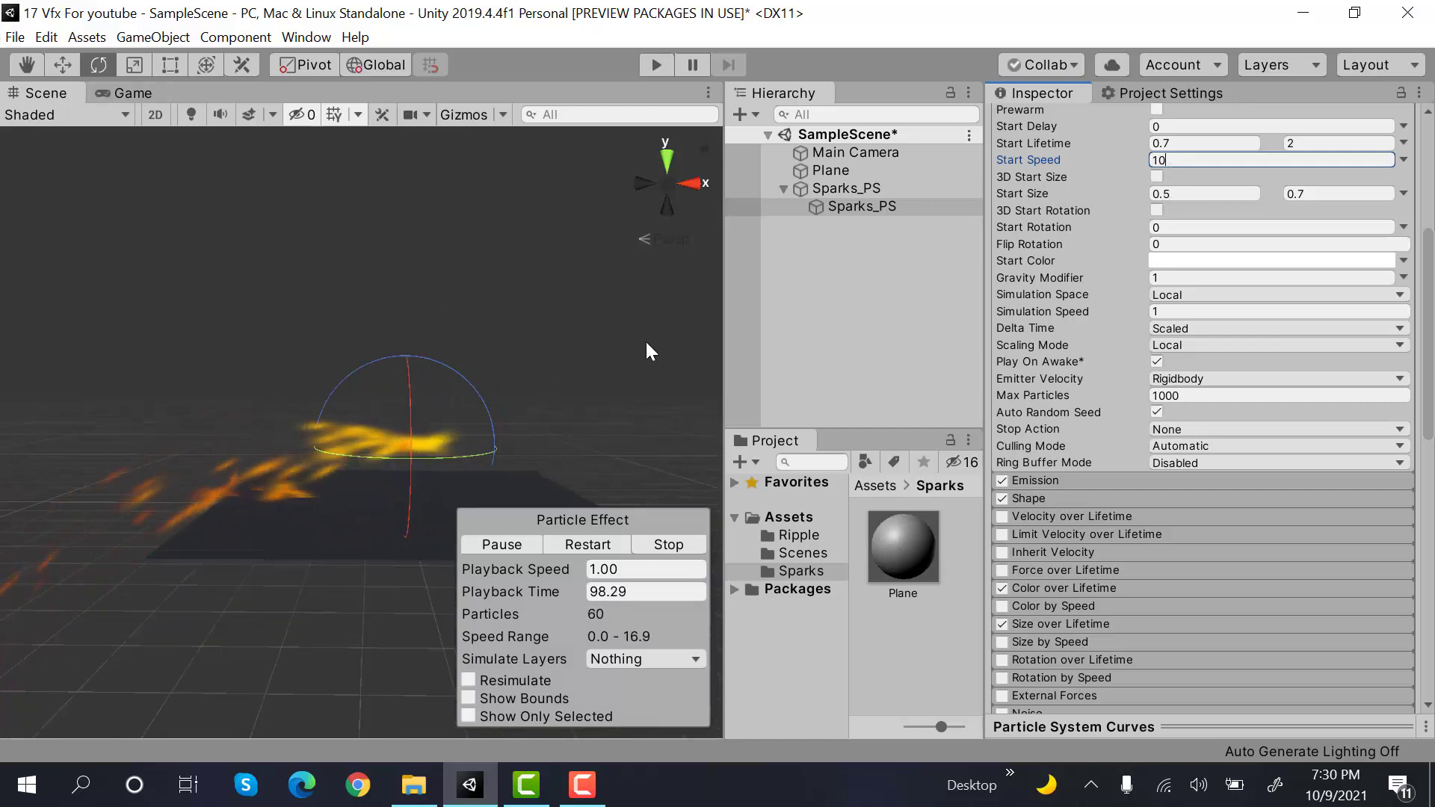
Move the sparks emitter to Y 0.89, Z -4.83 with the Move tool
{"action": "left_click", "coordinate": [64, 67]}
{"action": "left_click_drag", "start_coordinate": [494, 447], "coordinate": [589, 426]}
{"action": "left_click_drag", "start_coordinate": [507, 347], "coordinate": [514, 327]}
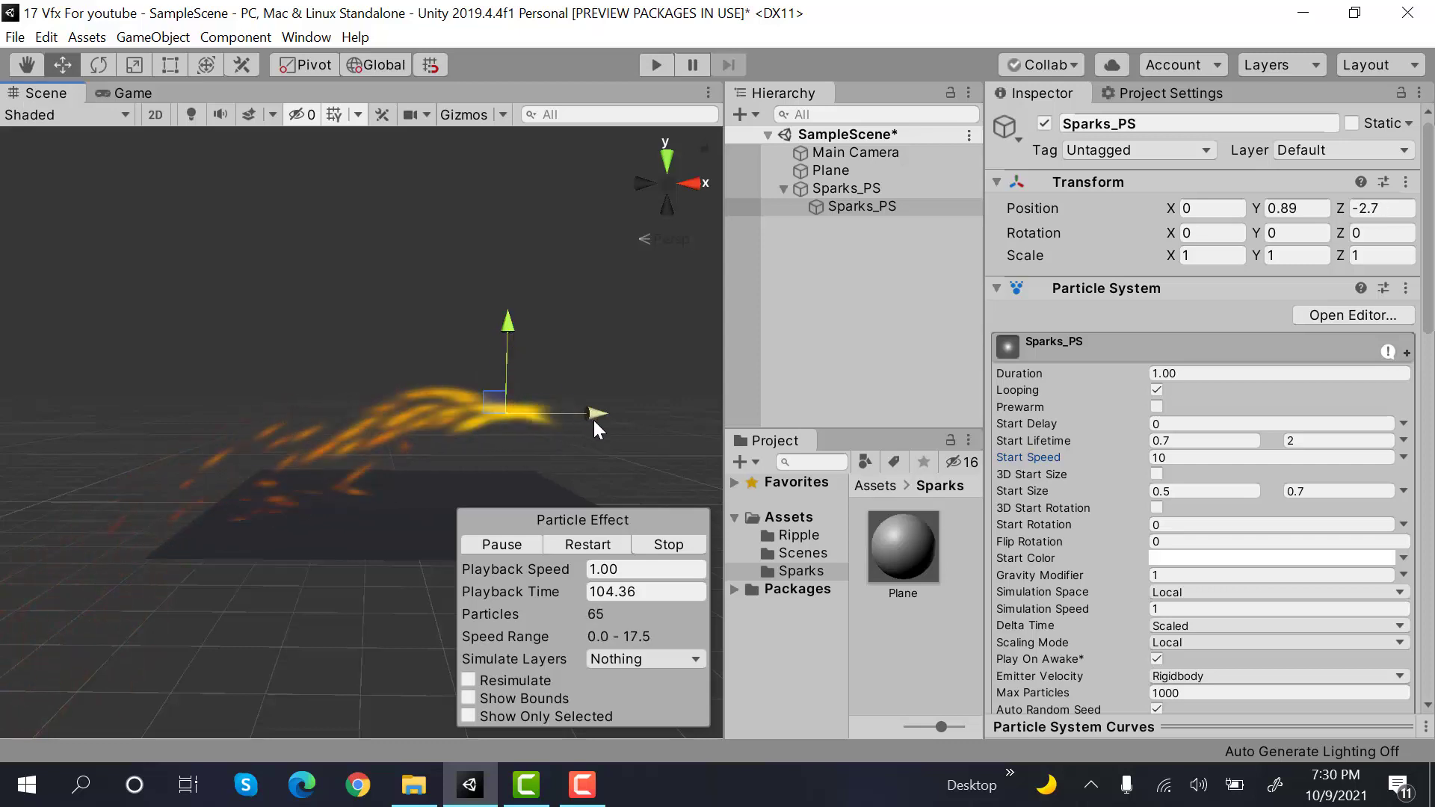
{"action": "left_click_drag", "start_coordinate": [599, 417], "coordinate": [695, 378]}
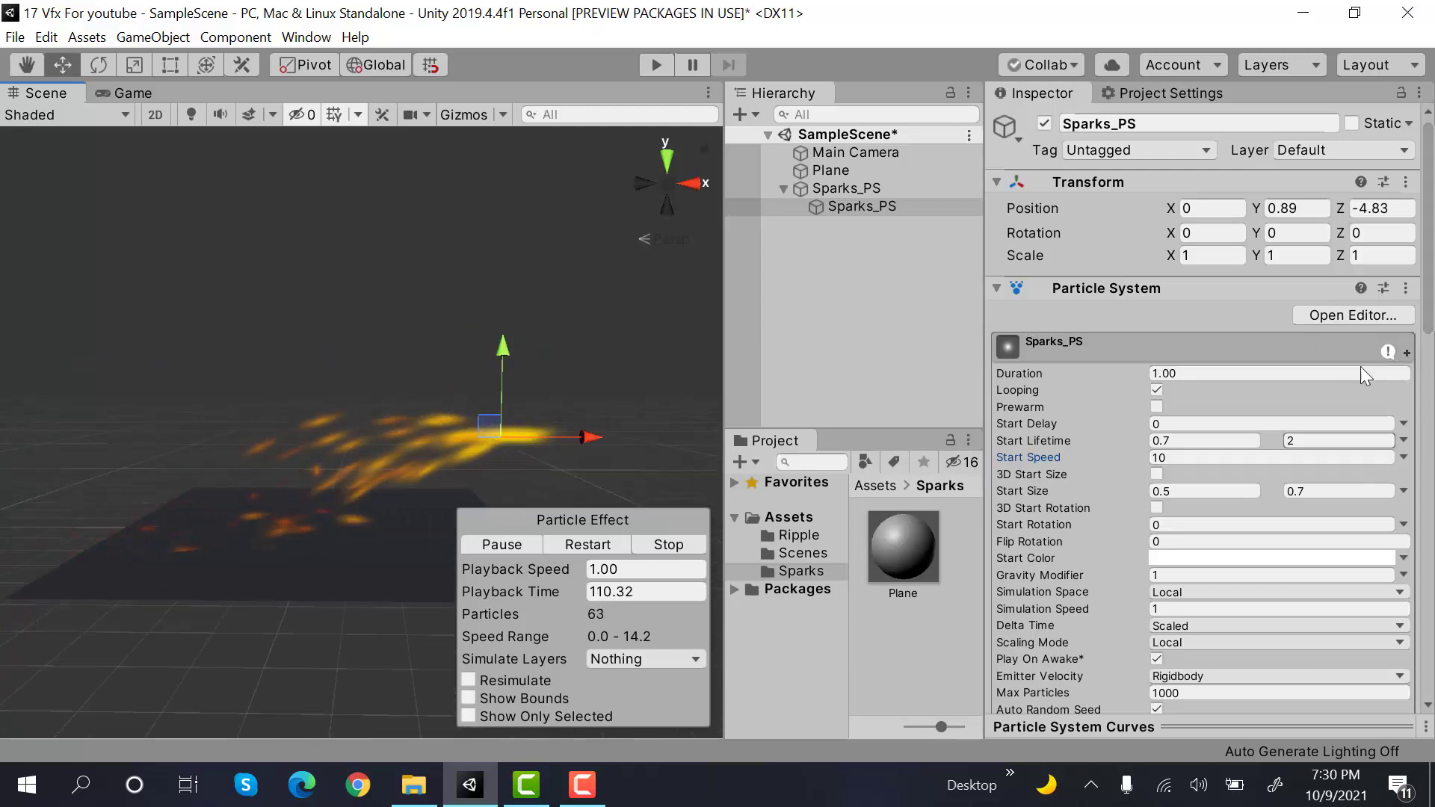
Pause the preview and add a child particle system named Shiny_ps under Sparks_PS
{"action": "left_click", "coordinate": [525, 543]}
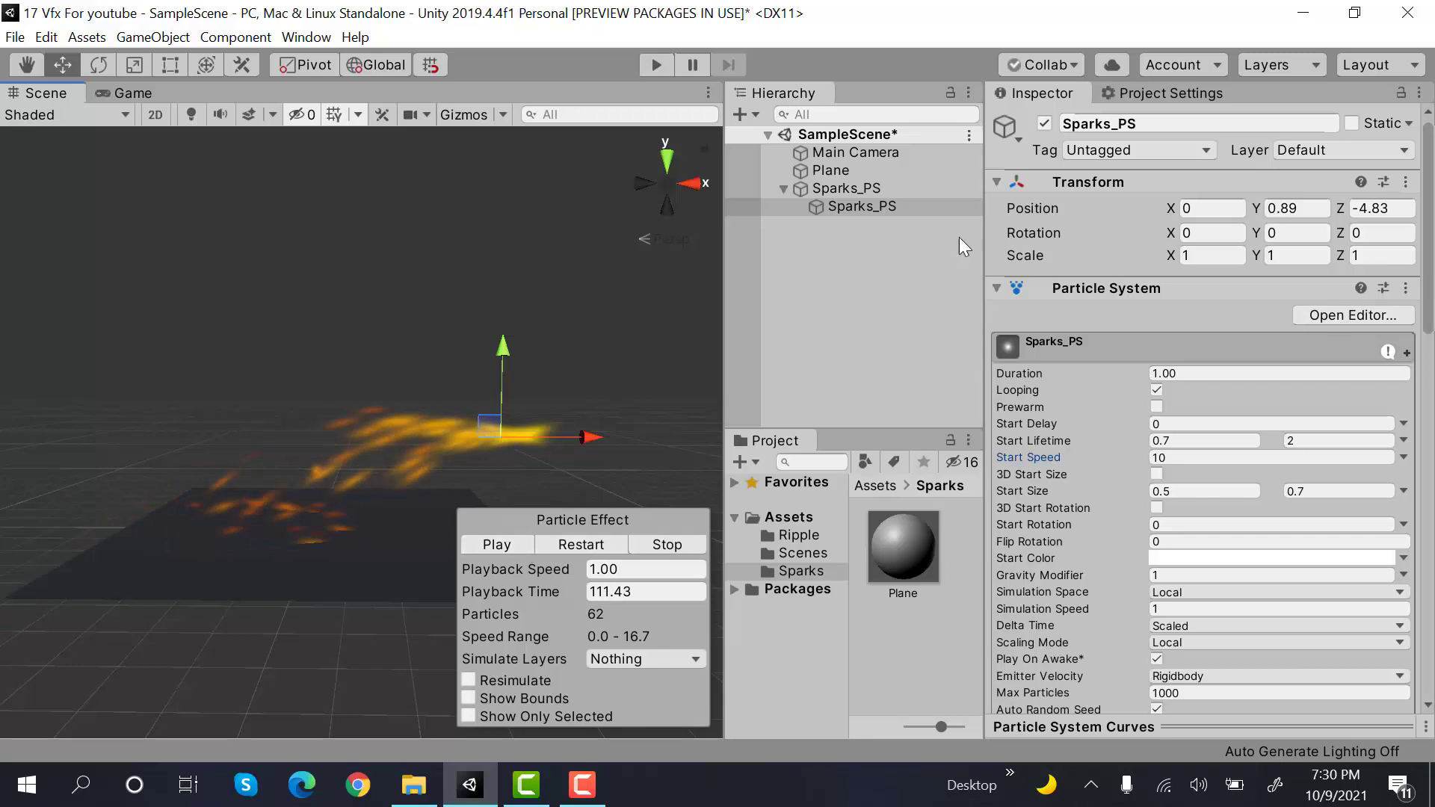
{"action": "left_click", "coordinate": [890, 191]}
{"action": "right_click", "coordinate": [890, 191]}
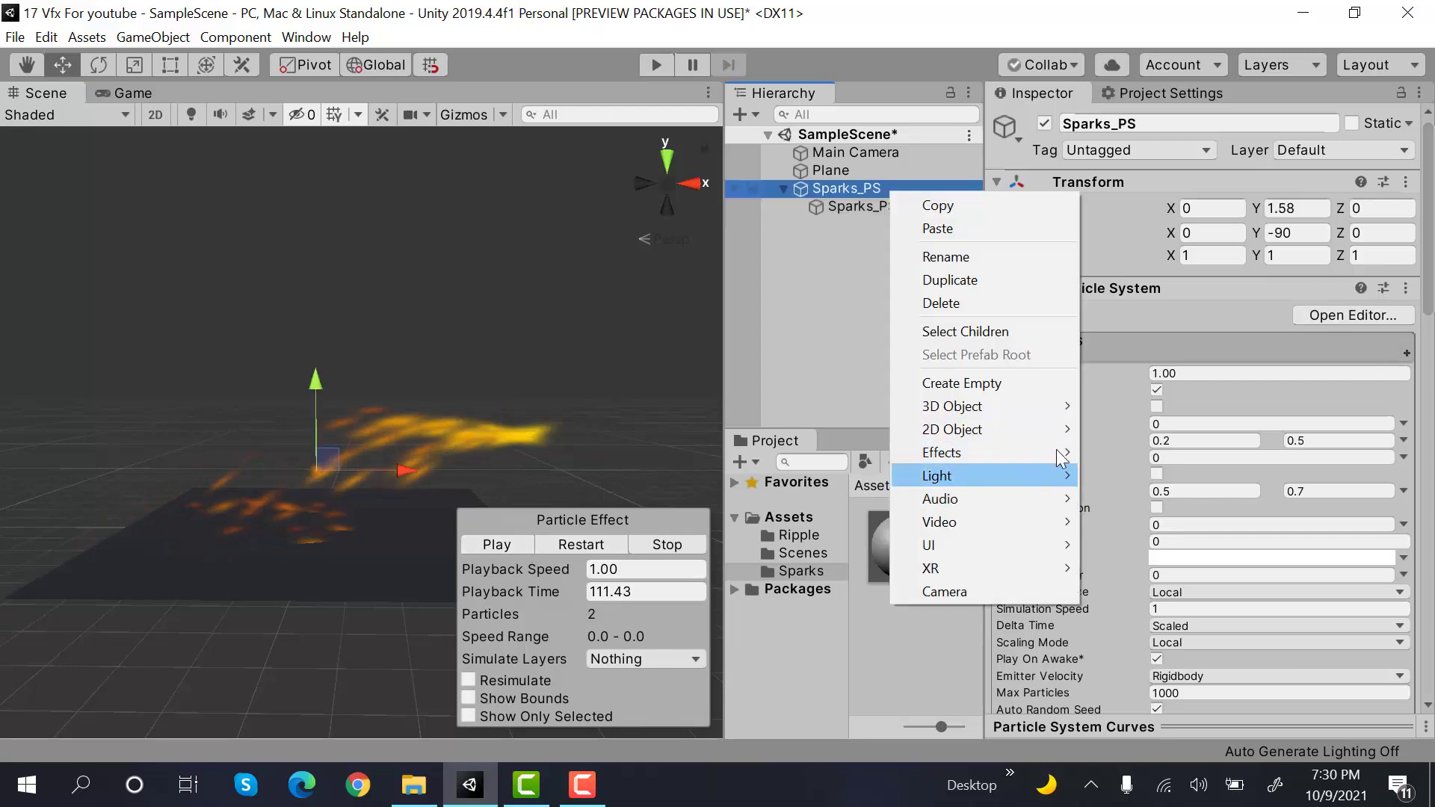
{"action": "mouse_move", "coordinate": [1047, 452]}
{"action": "left_click", "coordinate": [1167, 452]}
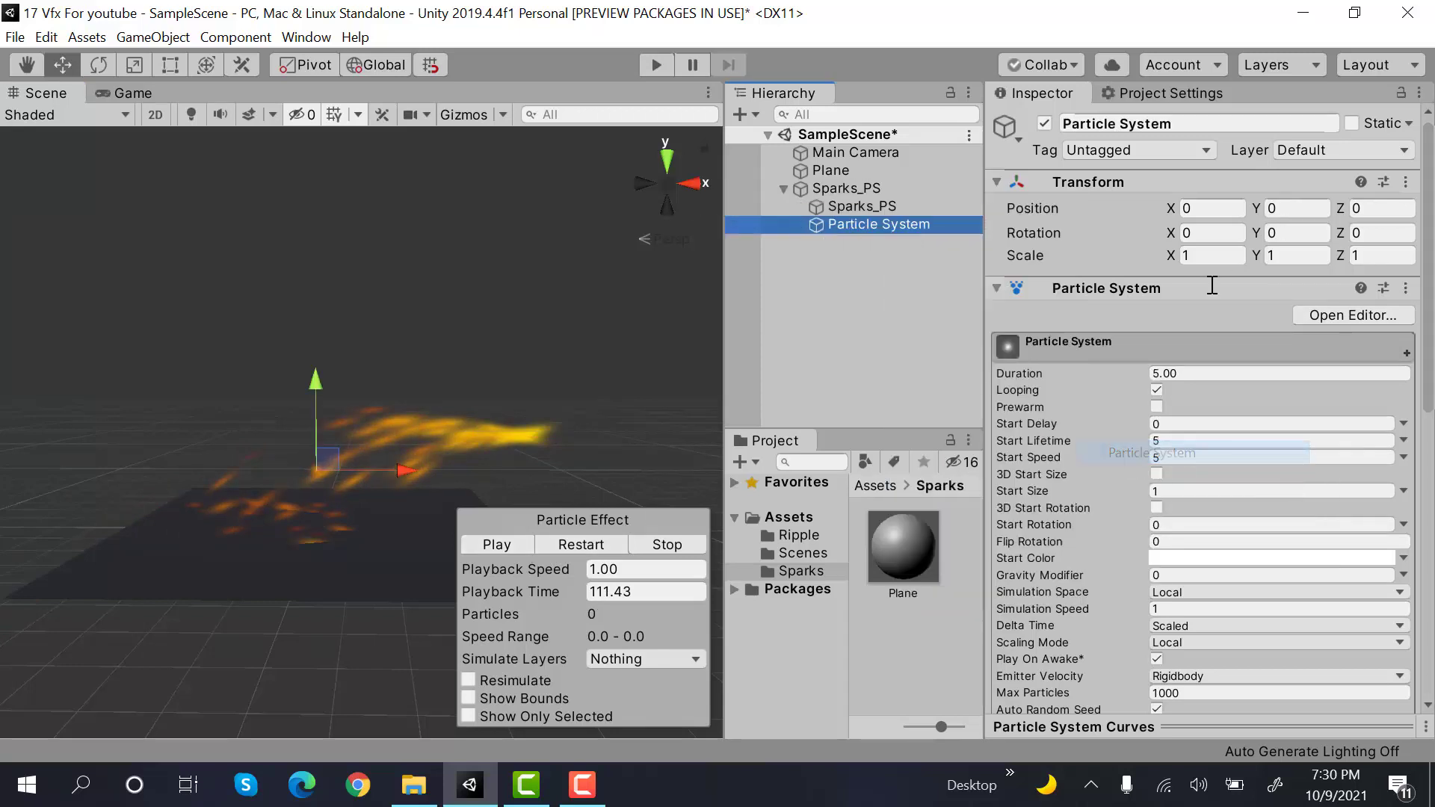
{"action": "left_click", "coordinate": [1229, 128]}
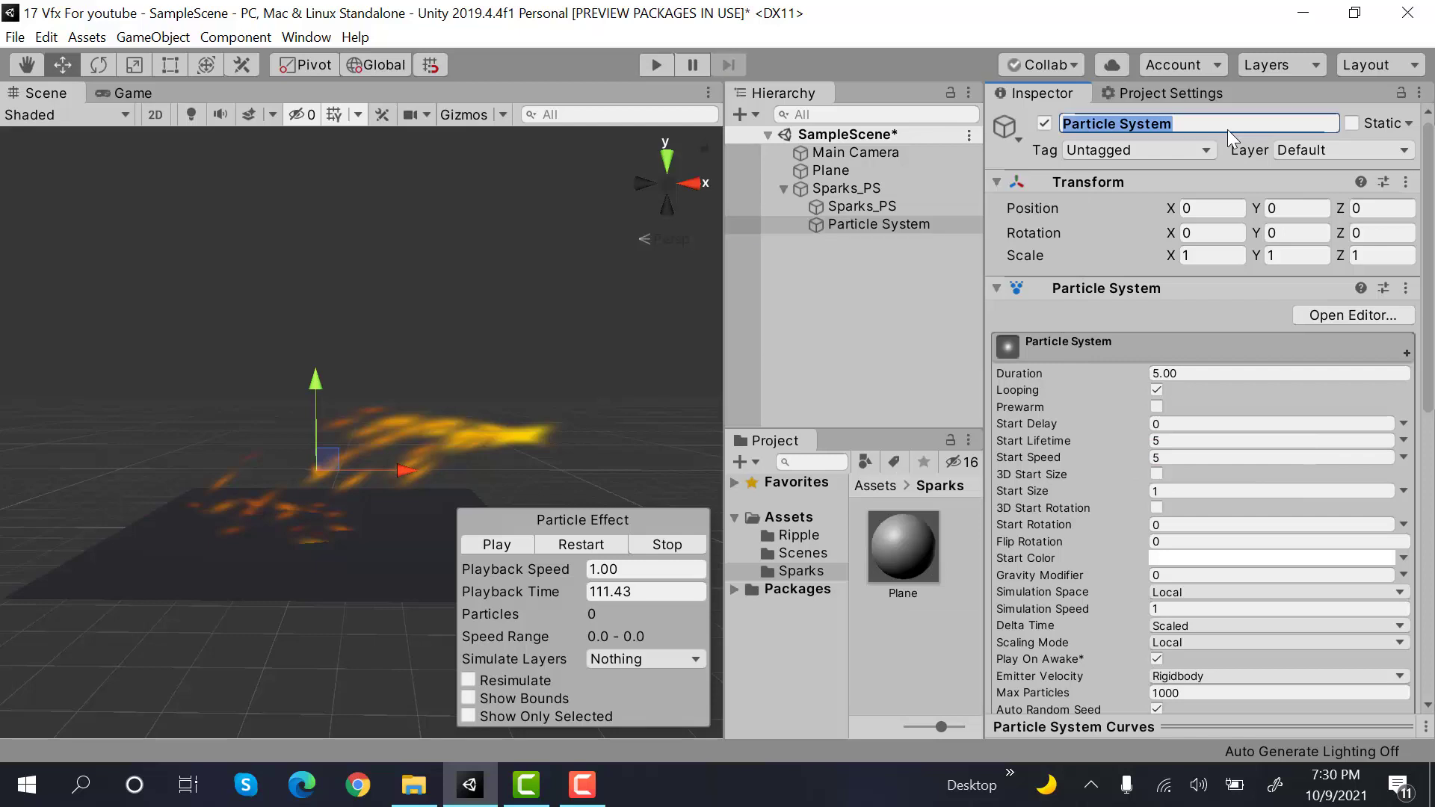
{"action": "type", "text": "Sh"}
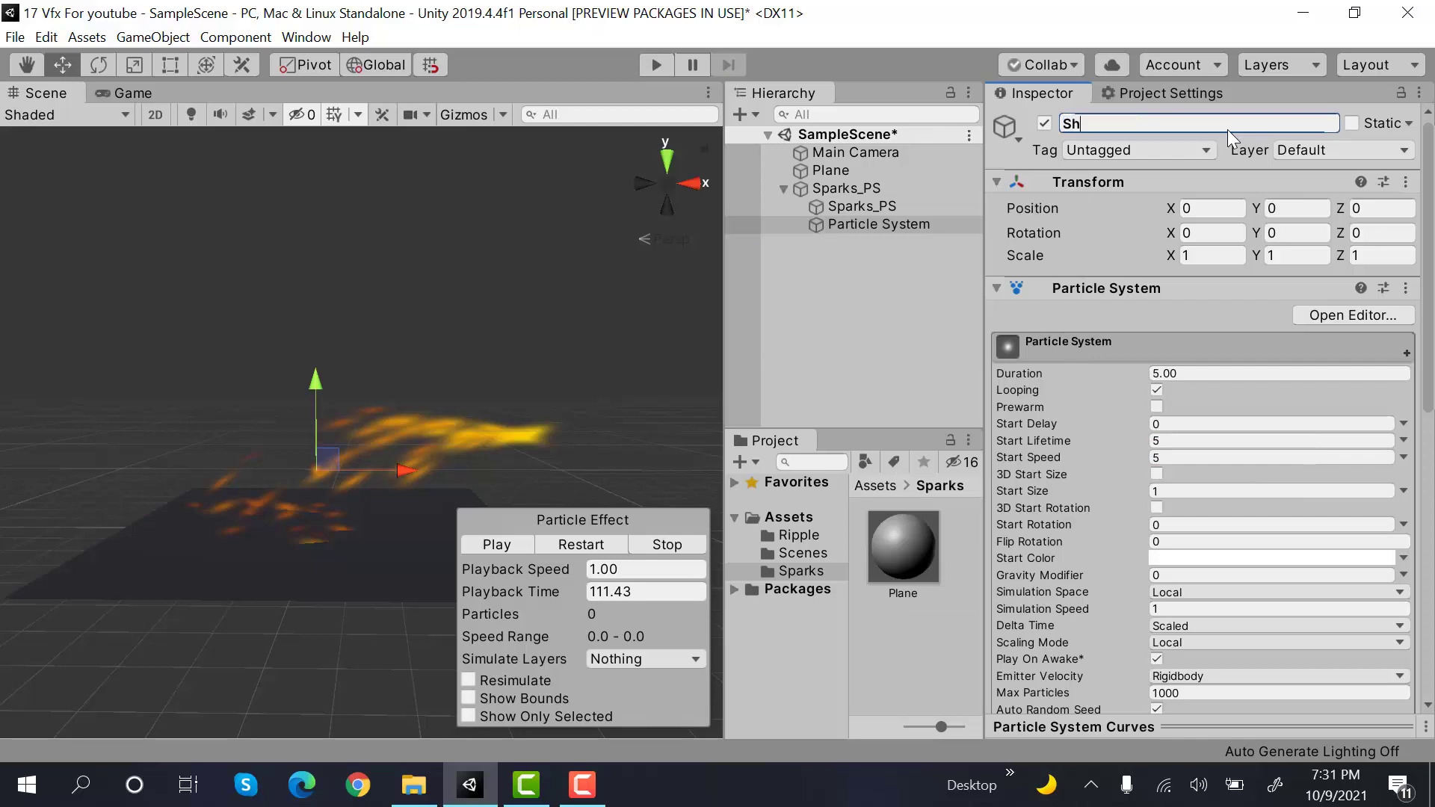
{"action": "type", "text": "iny_ps"}
{"action": "key", "text": "Return"}
Set the Renderer's Max Particle Size to 3
{"action": "scroll", "coordinate": [1362, 406], "scroll_direction": "down", "scroll_amount": 10}
{"action": "left_click", "coordinate": [1211, 569]}
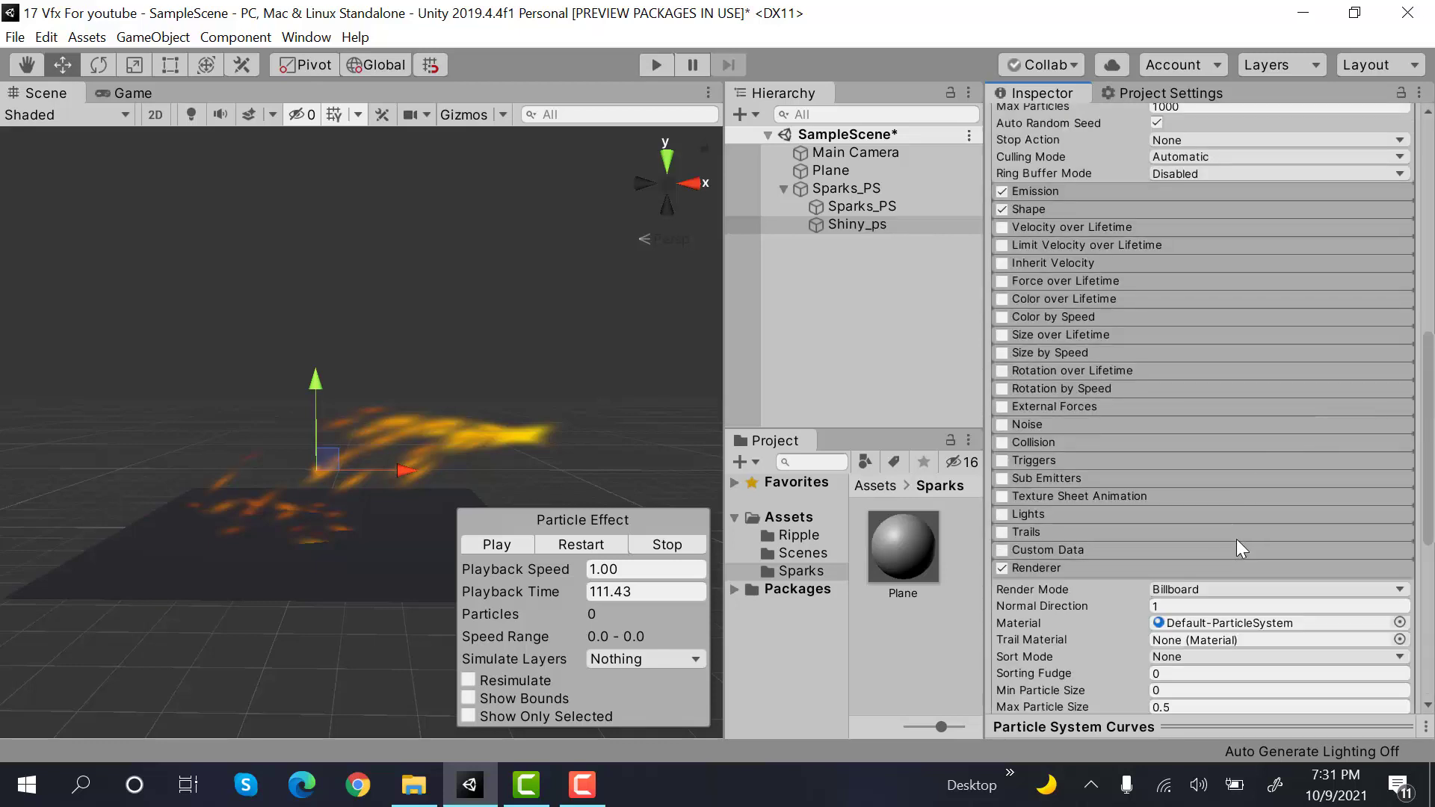
{"action": "scroll", "coordinate": [1237, 540], "scroll_direction": "down", "scroll_amount": 5}
{"action": "left_click", "coordinate": [1210, 505]}
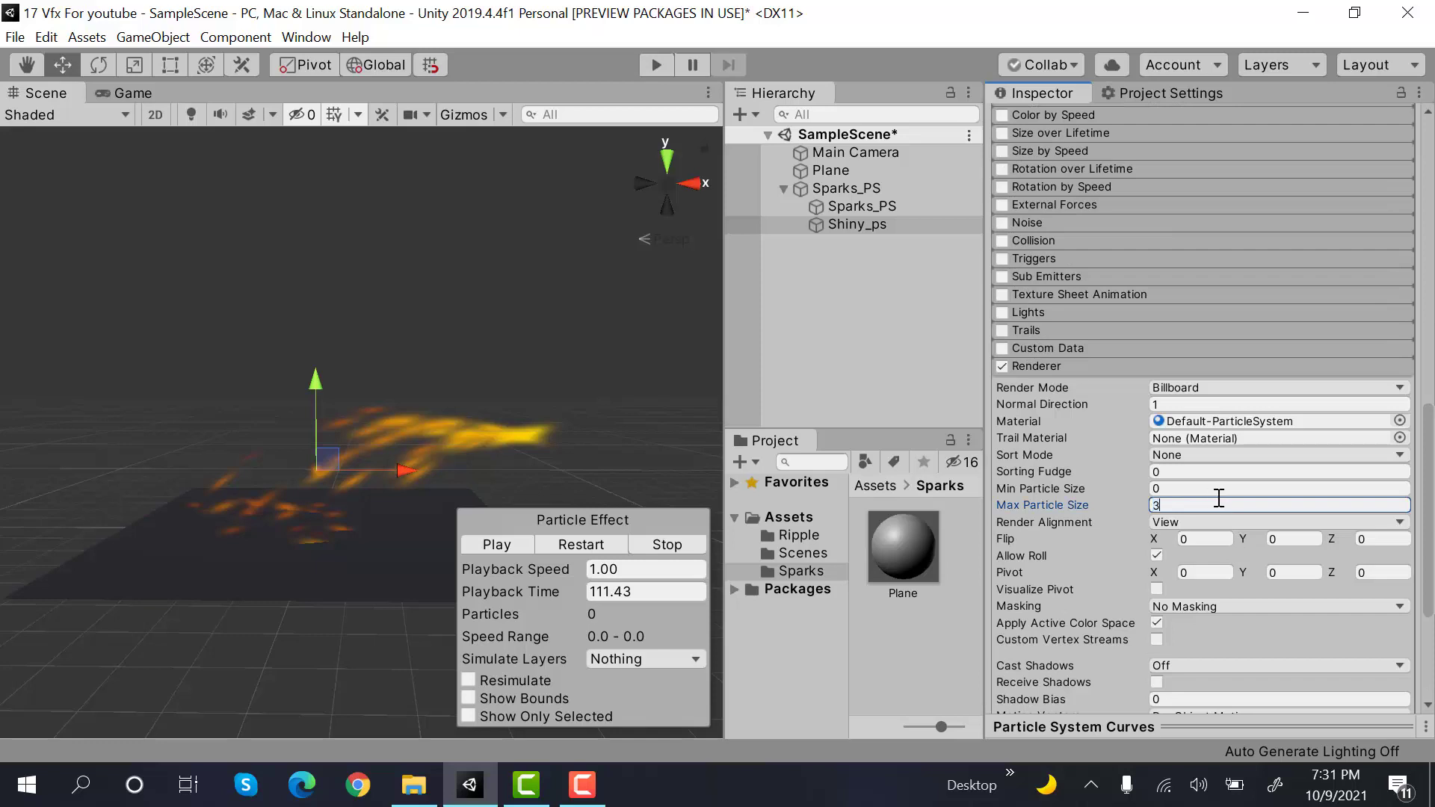
{"action": "scroll", "coordinate": [1226, 495], "scroll_direction": "up", "scroll_amount": 15}
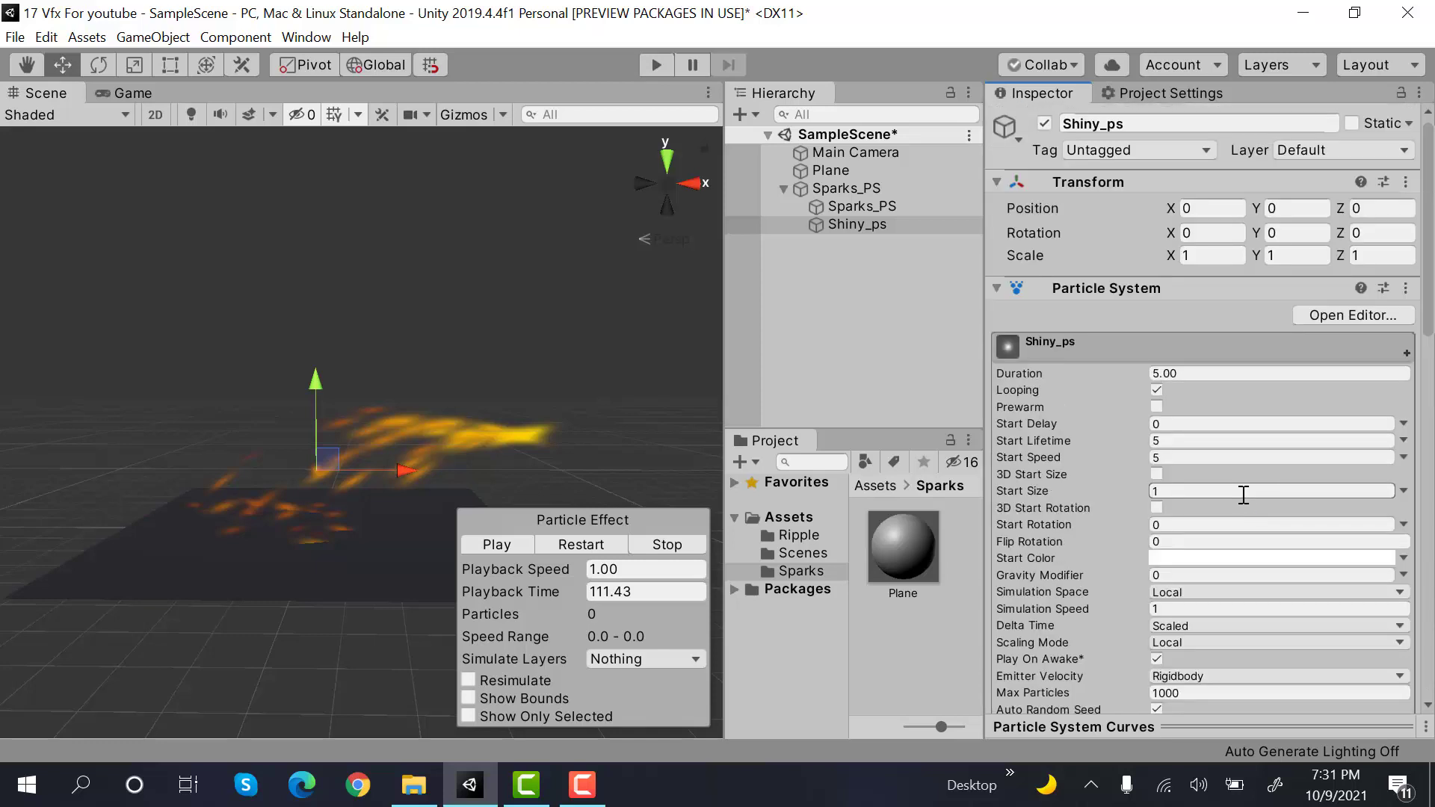
Set Duration 1, random Start Lifetime 0.3–0.6, and Start Speed 0
{"action": "left_click", "coordinate": [1230, 366]}
{"action": "type", "text": "1"}
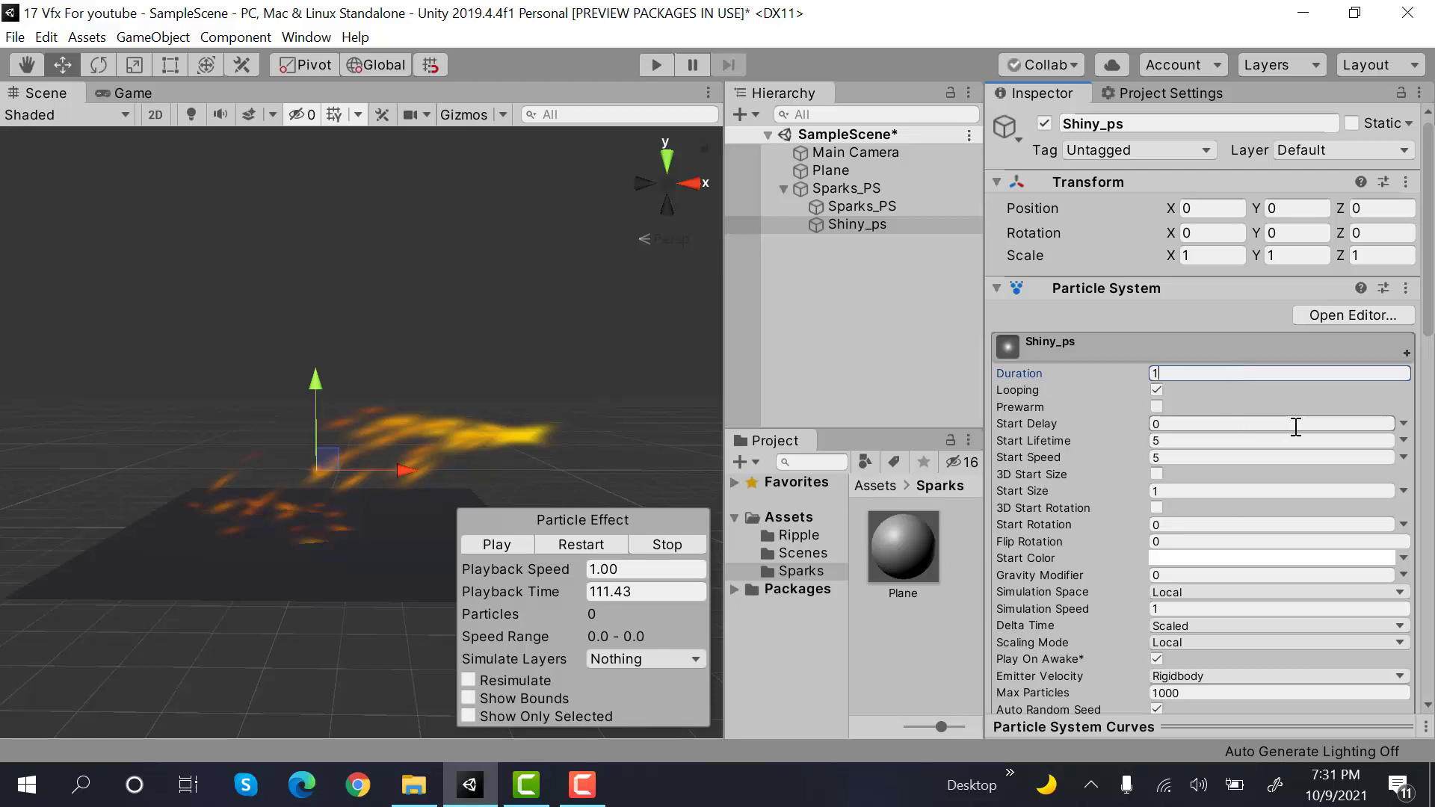
{"action": "left_click", "coordinate": [1404, 441]}
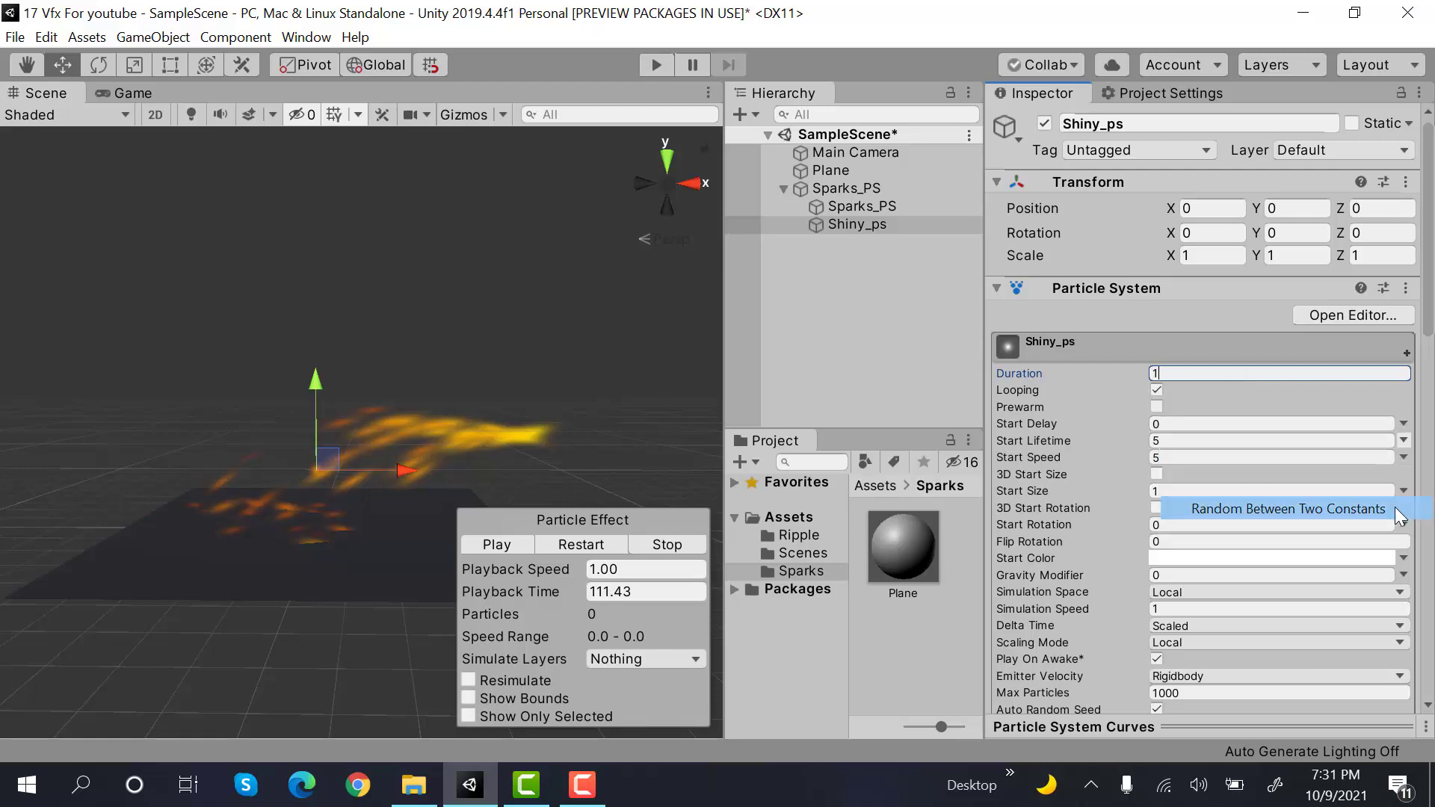
{"action": "left_click", "coordinate": [1378, 501]}
{"action": "left_click", "coordinate": [1205, 441]}
{"action": "type", "text": "0"}
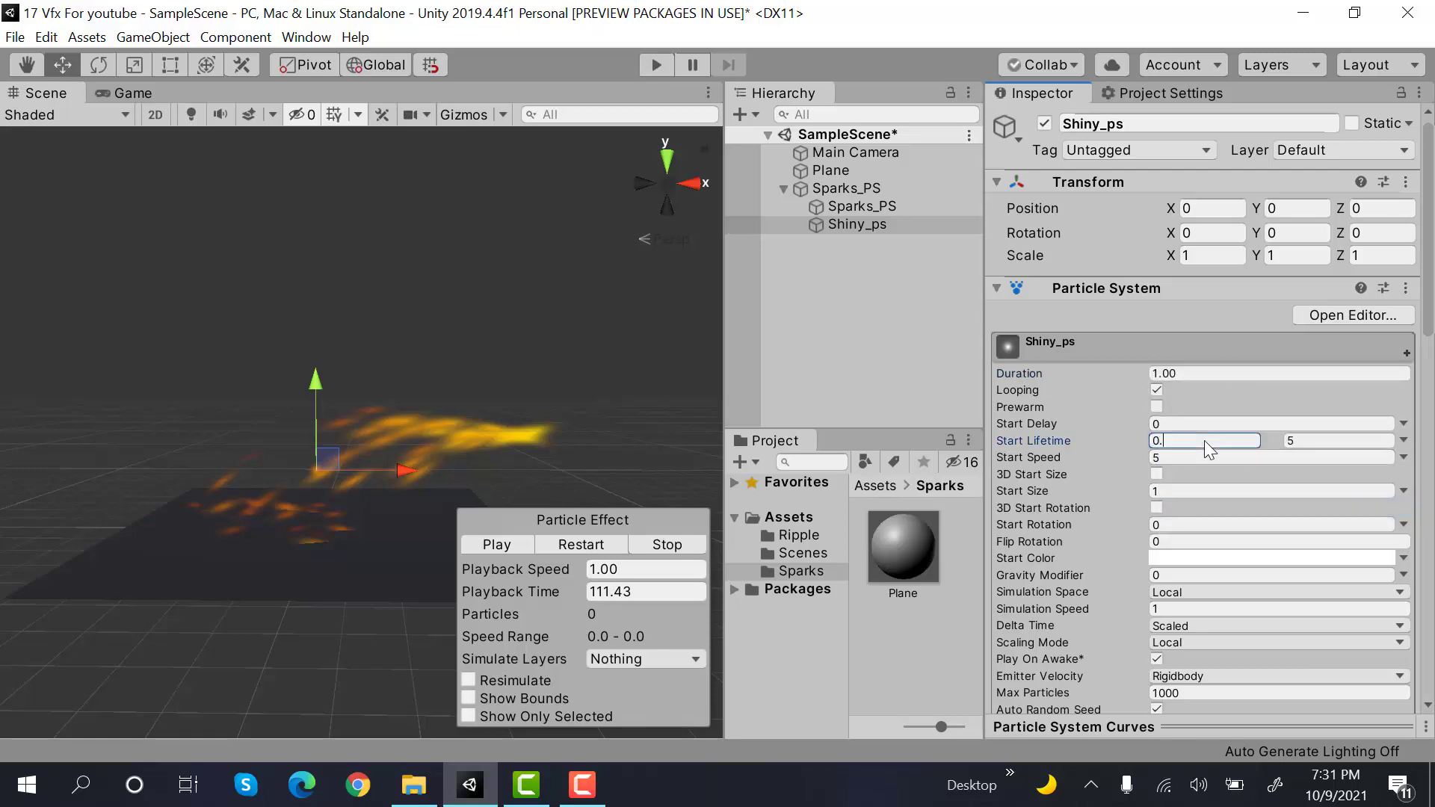
{"action": "type", "text": ".3"}
{"action": "left_click", "coordinate": [1349, 439]}
{"action": "type", "text": "0.6"}
{"action": "left_click", "coordinate": [1220, 460]}
{"action": "type", "text": "0"}
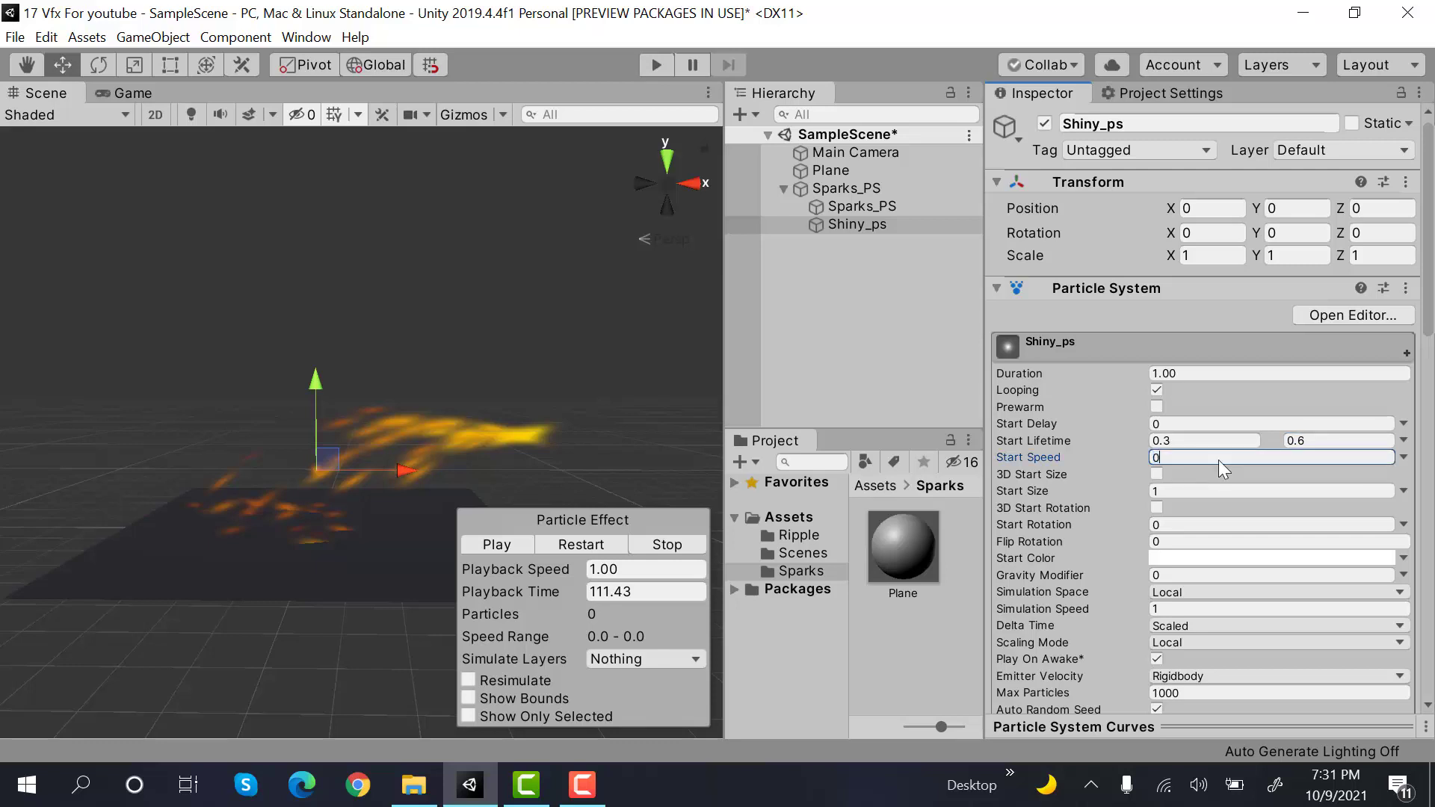
Enable random 3D Start Size with X 2.5 and Y 0.25/0.1
{"action": "left_click", "coordinate": [1152, 474]}
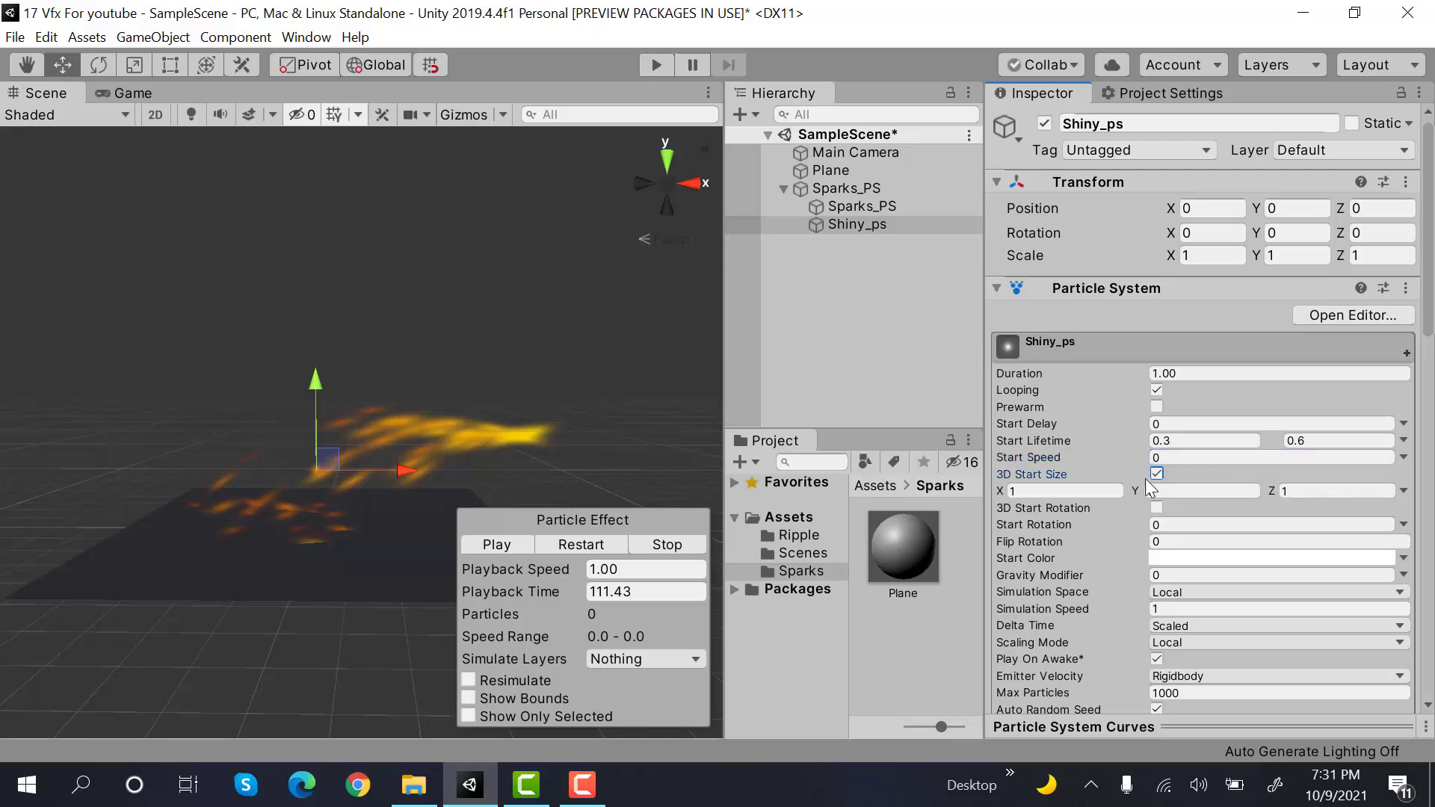
{"action": "left_click", "coordinate": [1404, 492]}
{"action": "left_click", "coordinate": [1325, 558]}
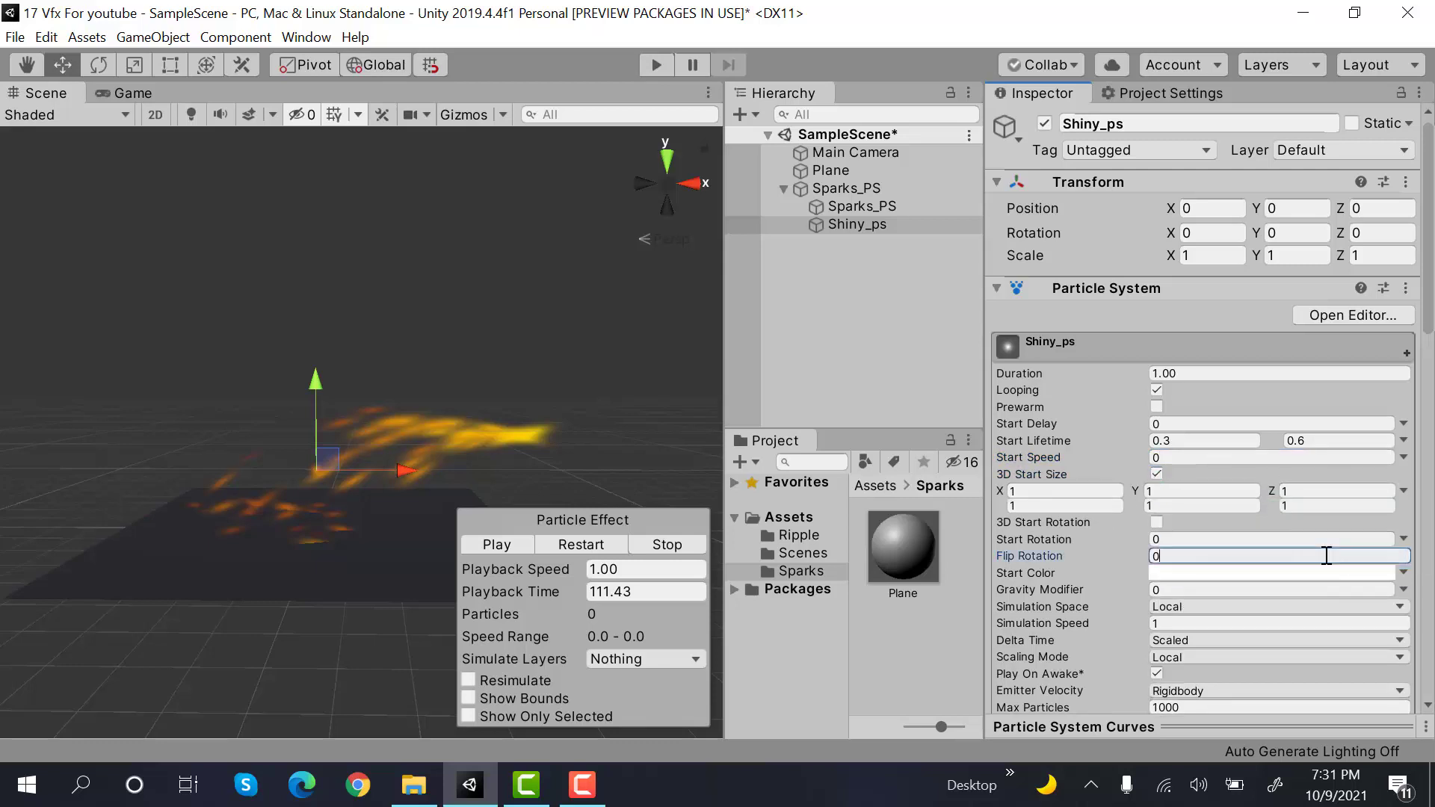
{"action": "left_click", "coordinate": [1111, 497]}
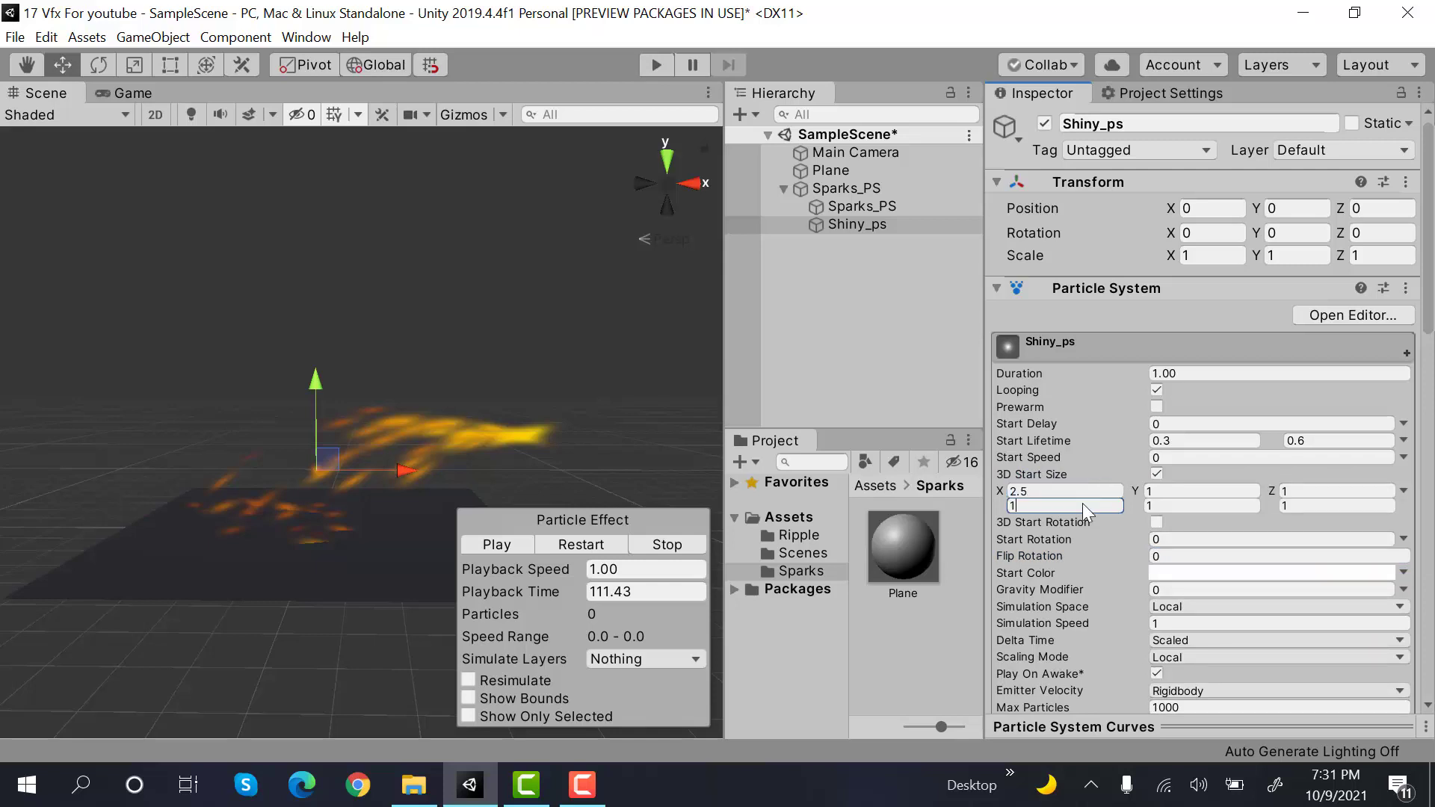
{"action": "left_click", "coordinate": [1202, 489]}
{"action": "key", "text": "BackSpace"}
{"action": "type", "text": "0.25"}
{"action": "key", "text": "BackSpace"}
{"action": "type", "text": "0."}
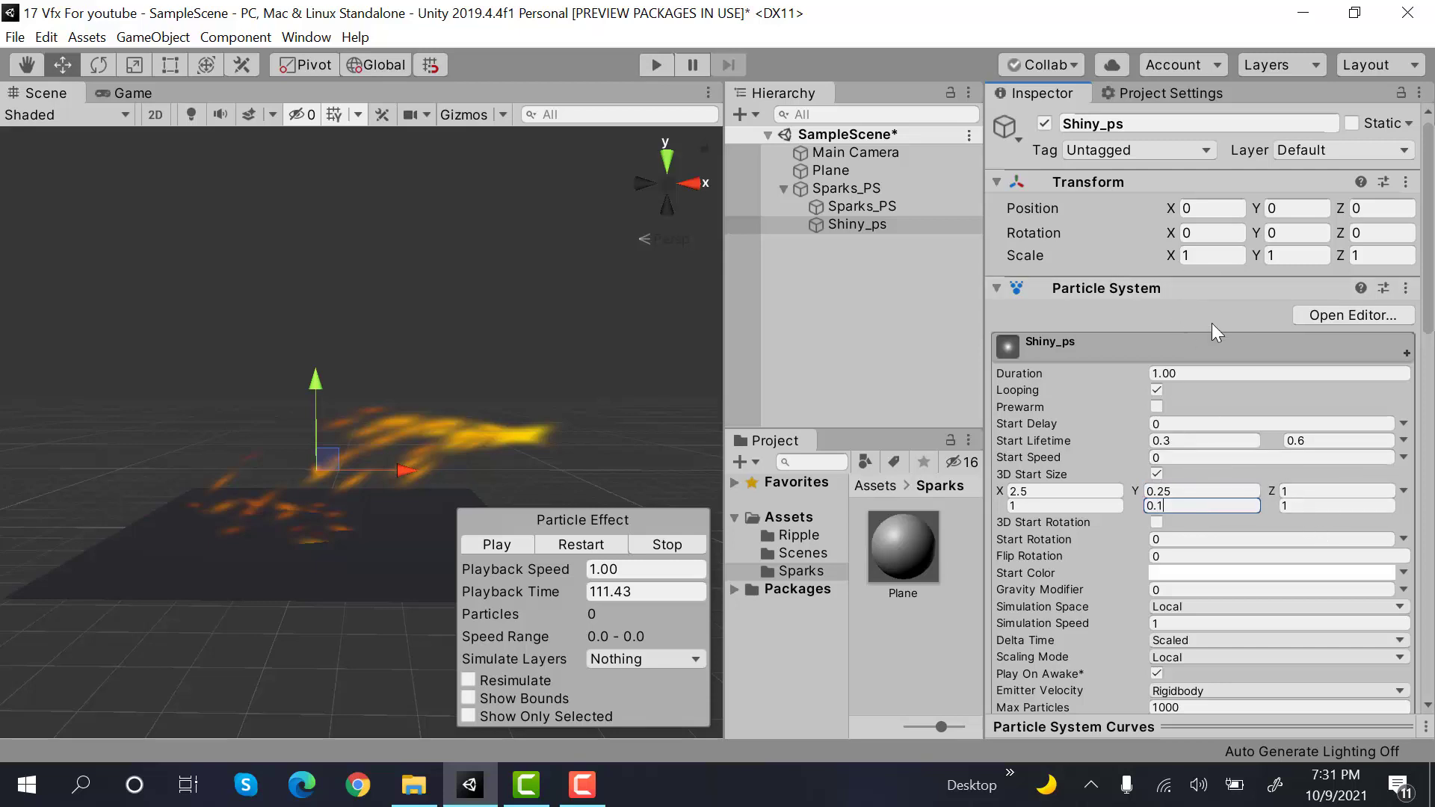
{"action": "scroll", "coordinate": [1259, 352], "scroll_direction": "down", "scroll_amount": 3}
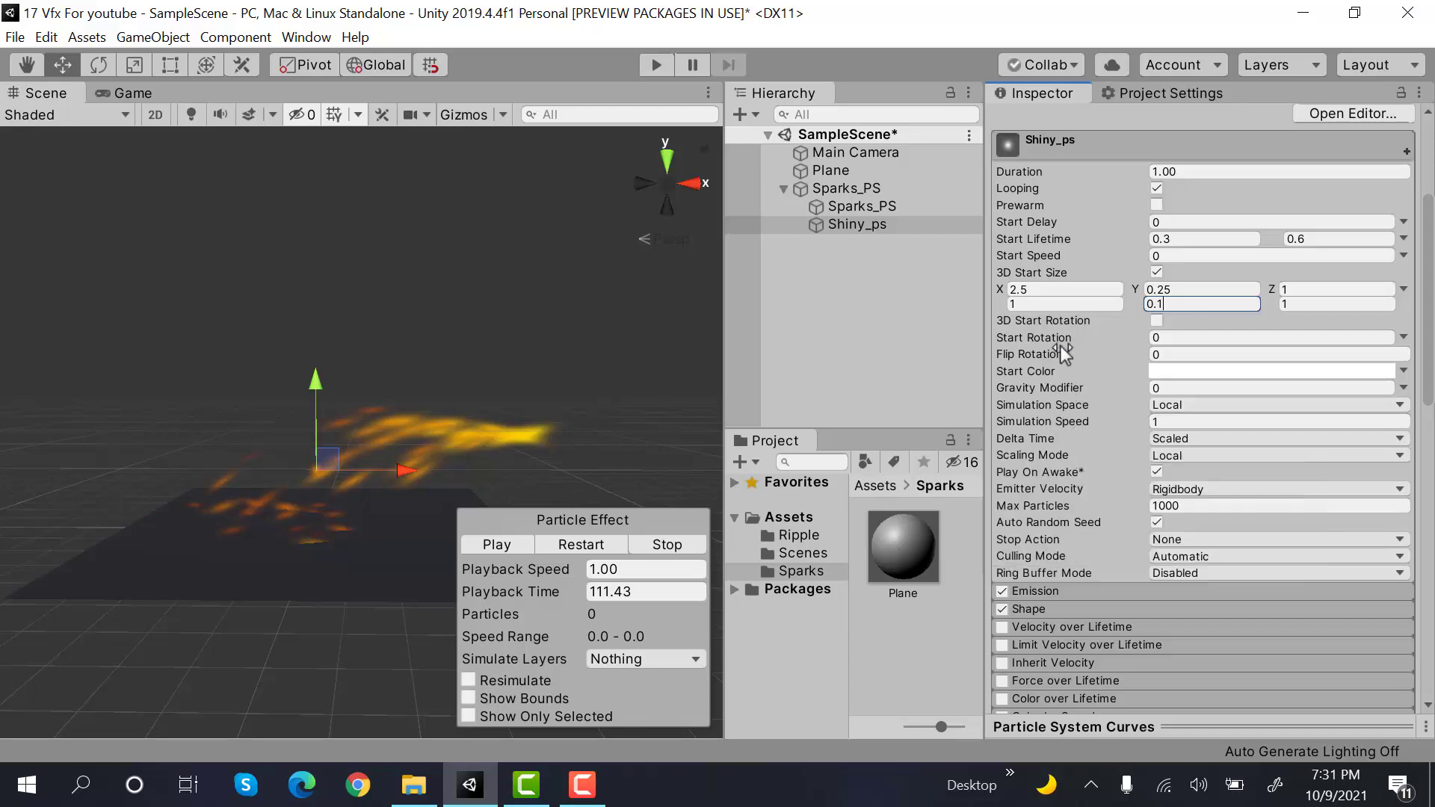
Set Start Rotation to random between -360 and 360
{"action": "left_click", "coordinate": [1404, 337]}
{"action": "left_click", "coordinate": [1392, 404]}
{"action": "left_click", "coordinate": [1239, 344]}
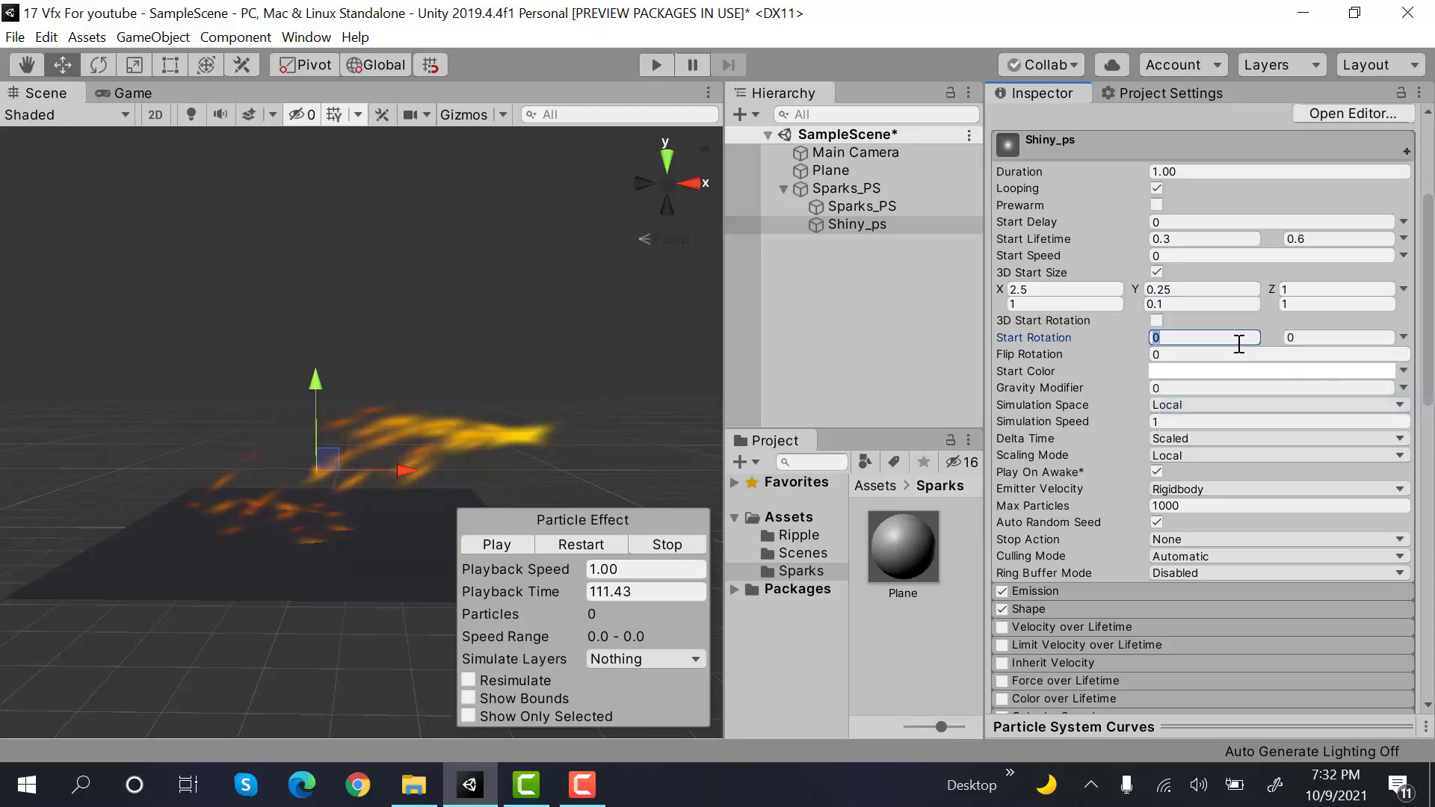
{"action": "left_click", "coordinate": [1335, 338]}
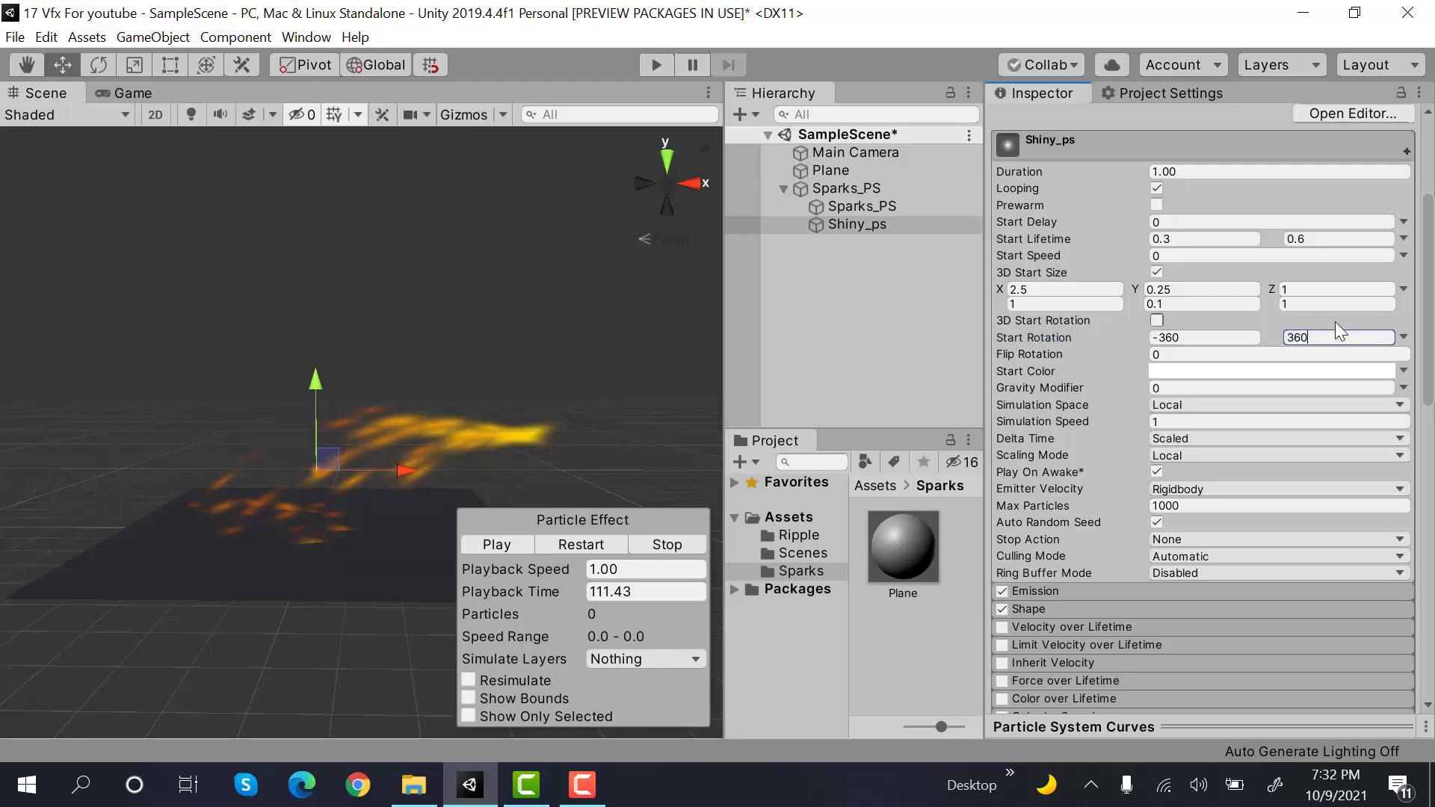
Set Start Color to Random Between Two Colors using two orange tones
{"action": "left_click", "coordinate": [1405, 373]}
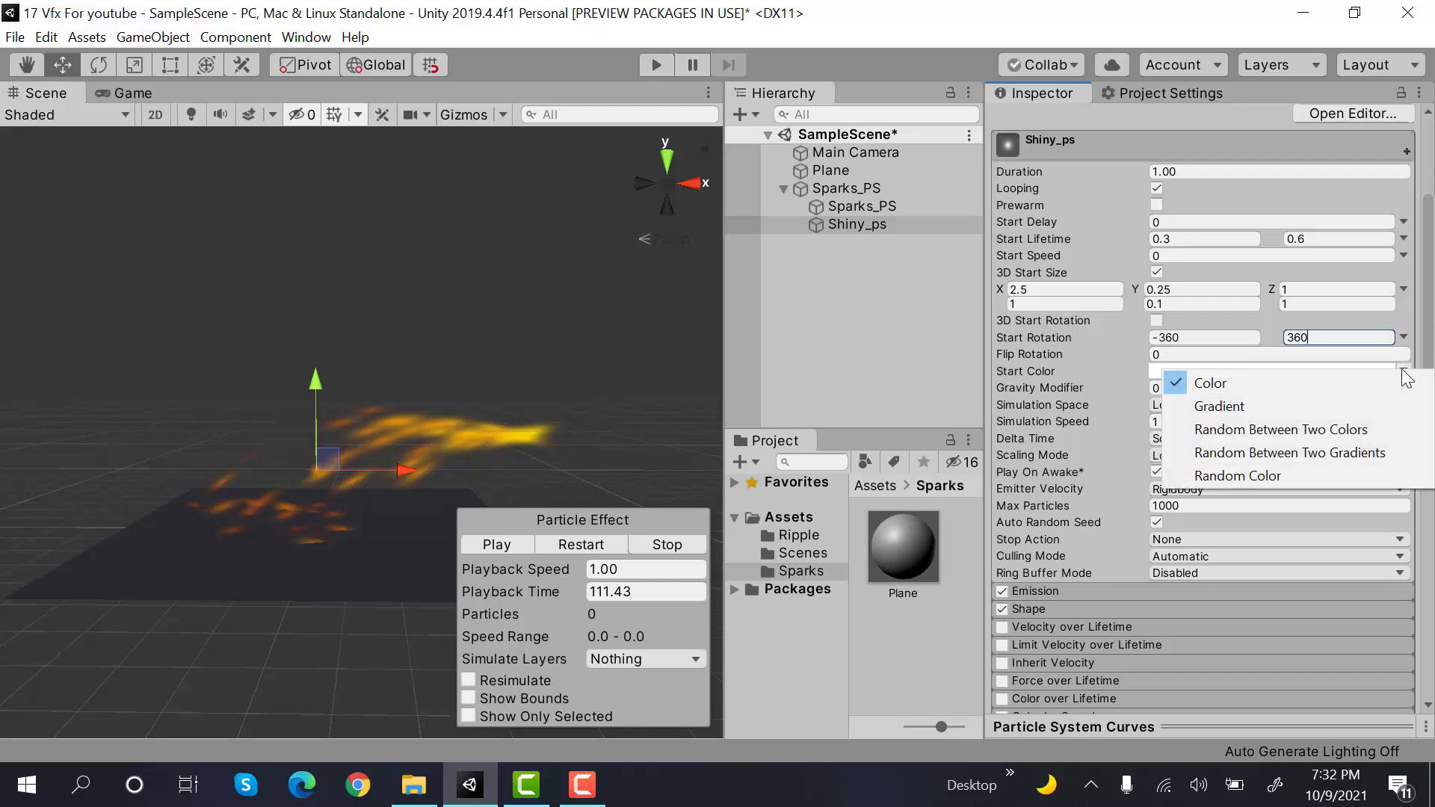
{"action": "left_click", "coordinate": [1327, 428]}
{"action": "left_click", "coordinate": [1276, 373]}
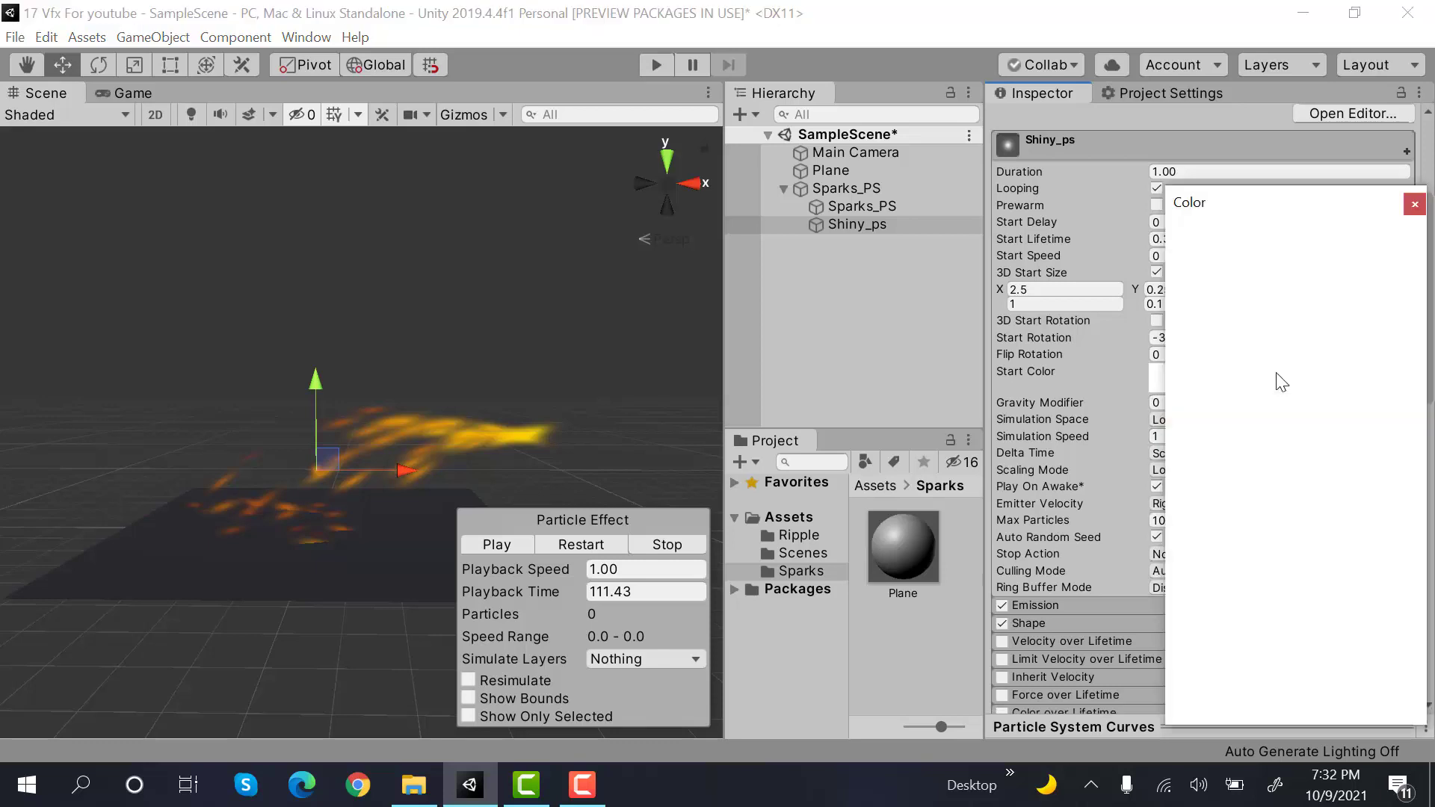
{"action": "left_click", "coordinate": [1386, 334]}
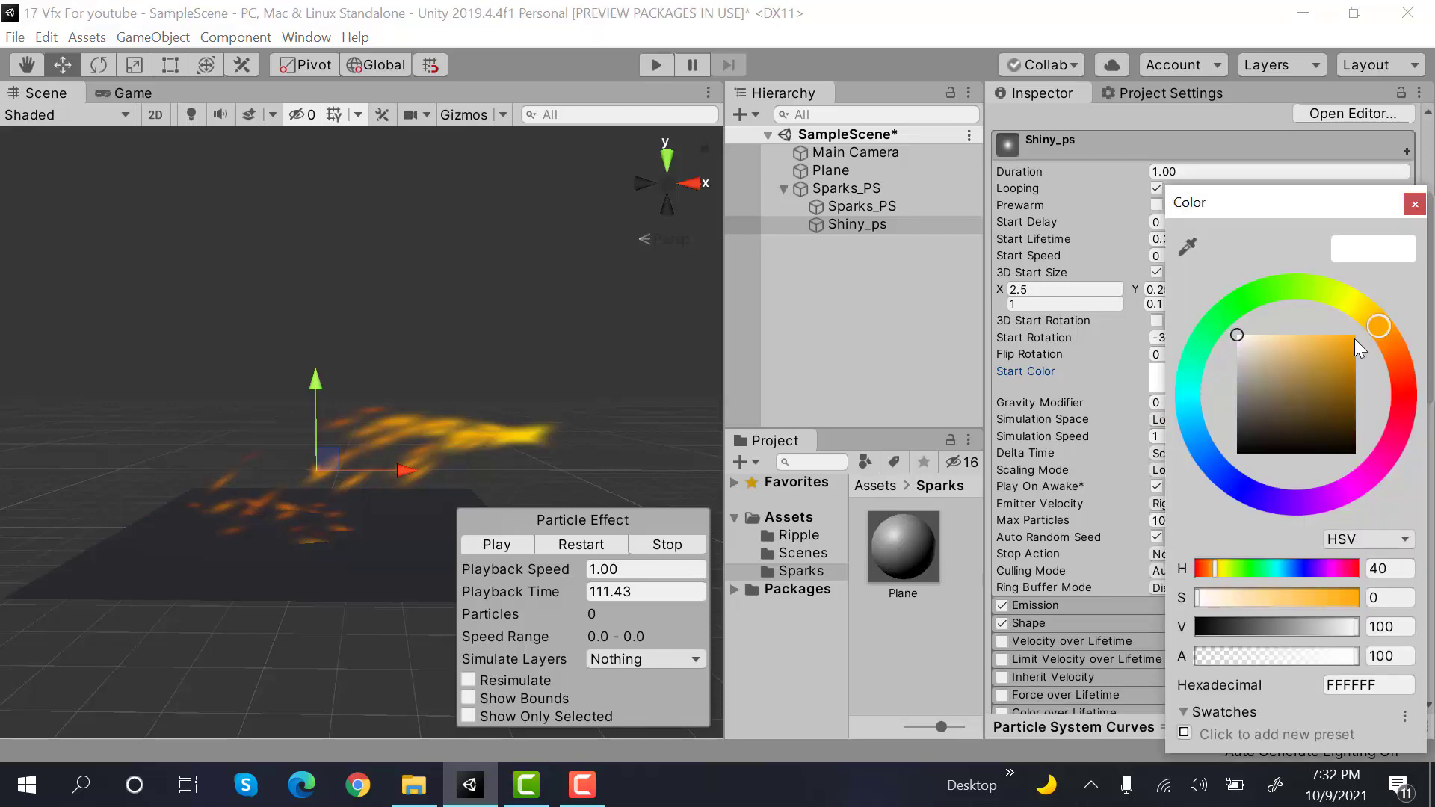
{"action": "left_click_drag", "start_coordinate": [1355, 339], "coordinate": [1356, 334]}
{"action": "left_click", "coordinate": [1418, 210]}
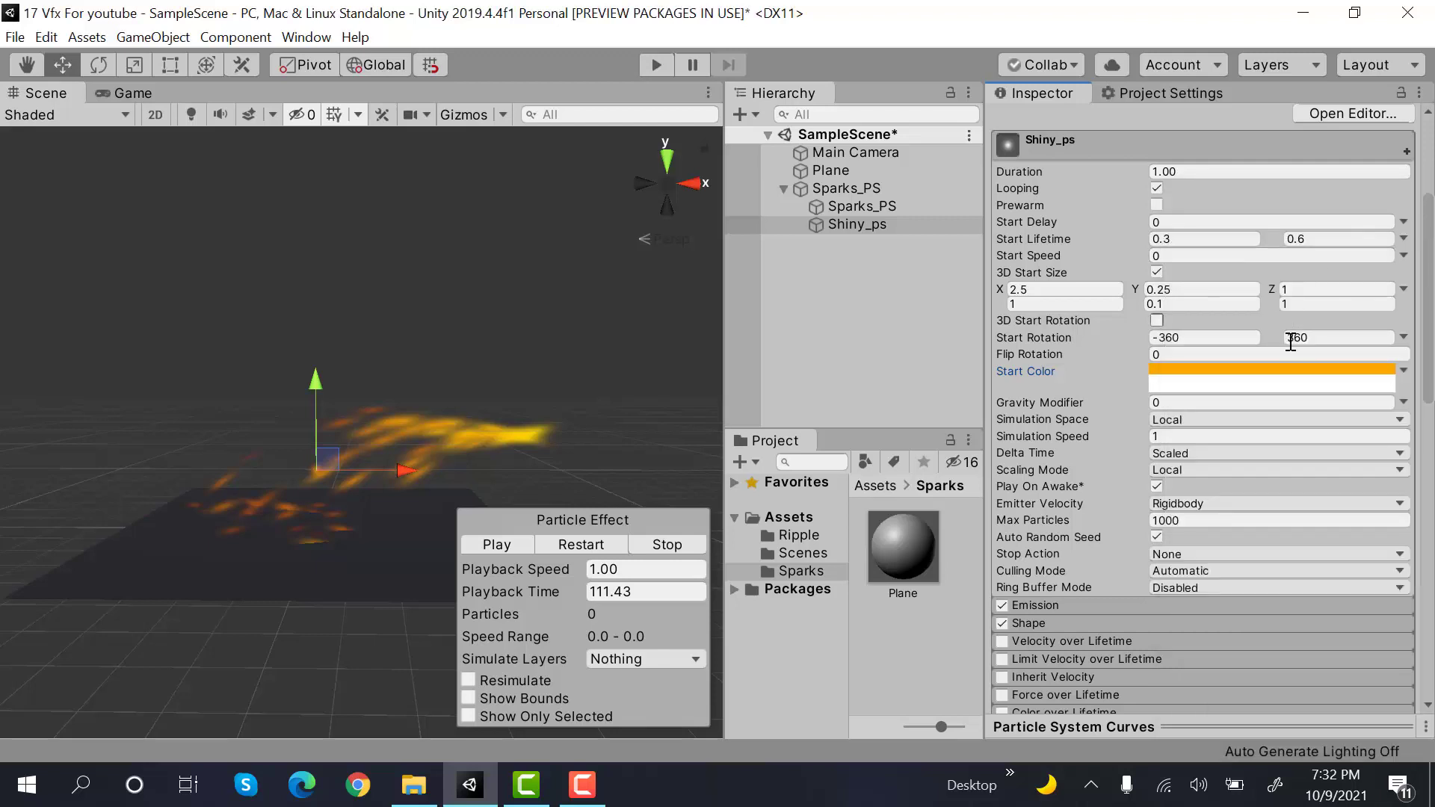
{"action": "left_click", "coordinate": [1283, 379]}
{"action": "left_click", "coordinate": [1372, 320]}
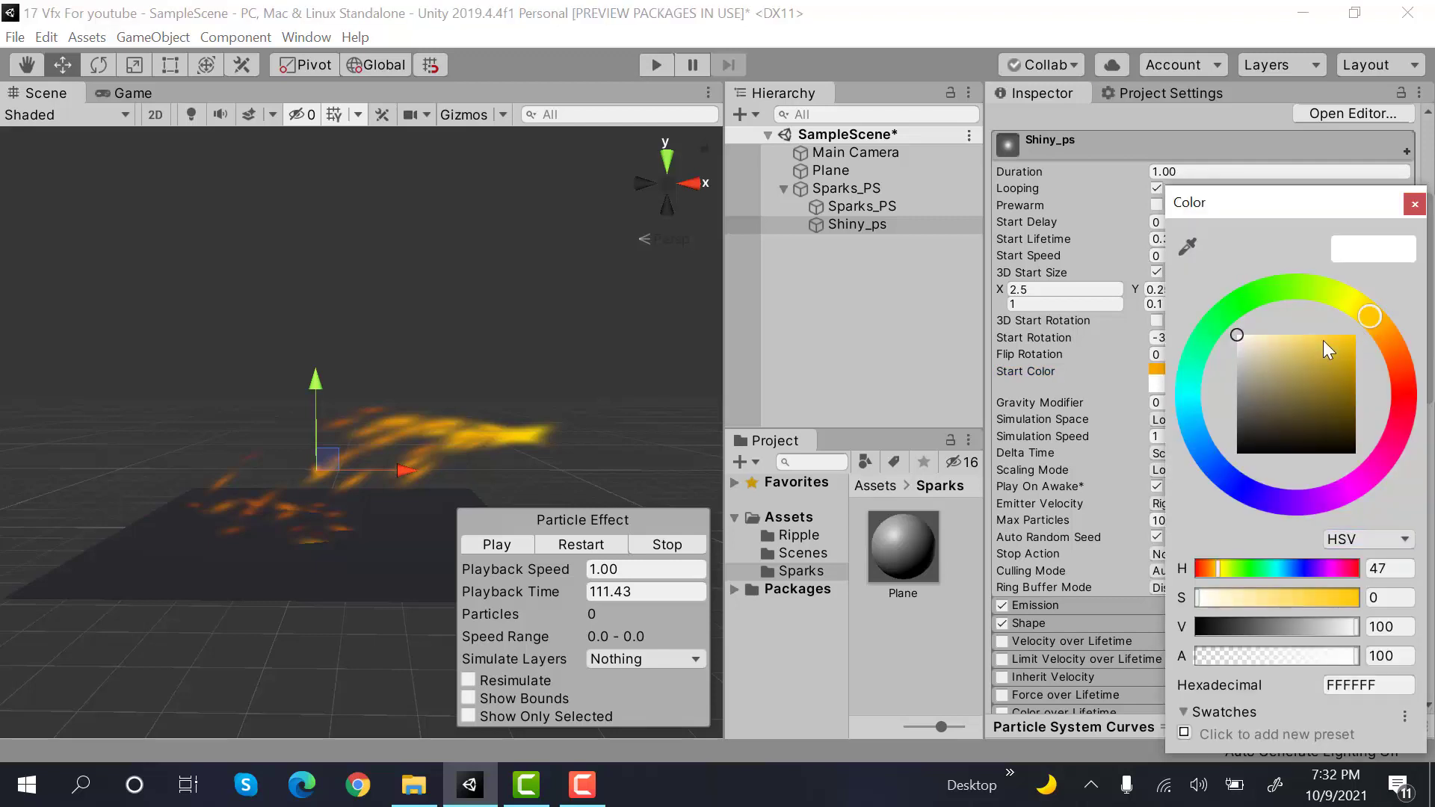
{"action": "left_click_drag", "start_coordinate": [1323, 340], "coordinate": [1332, 333]}
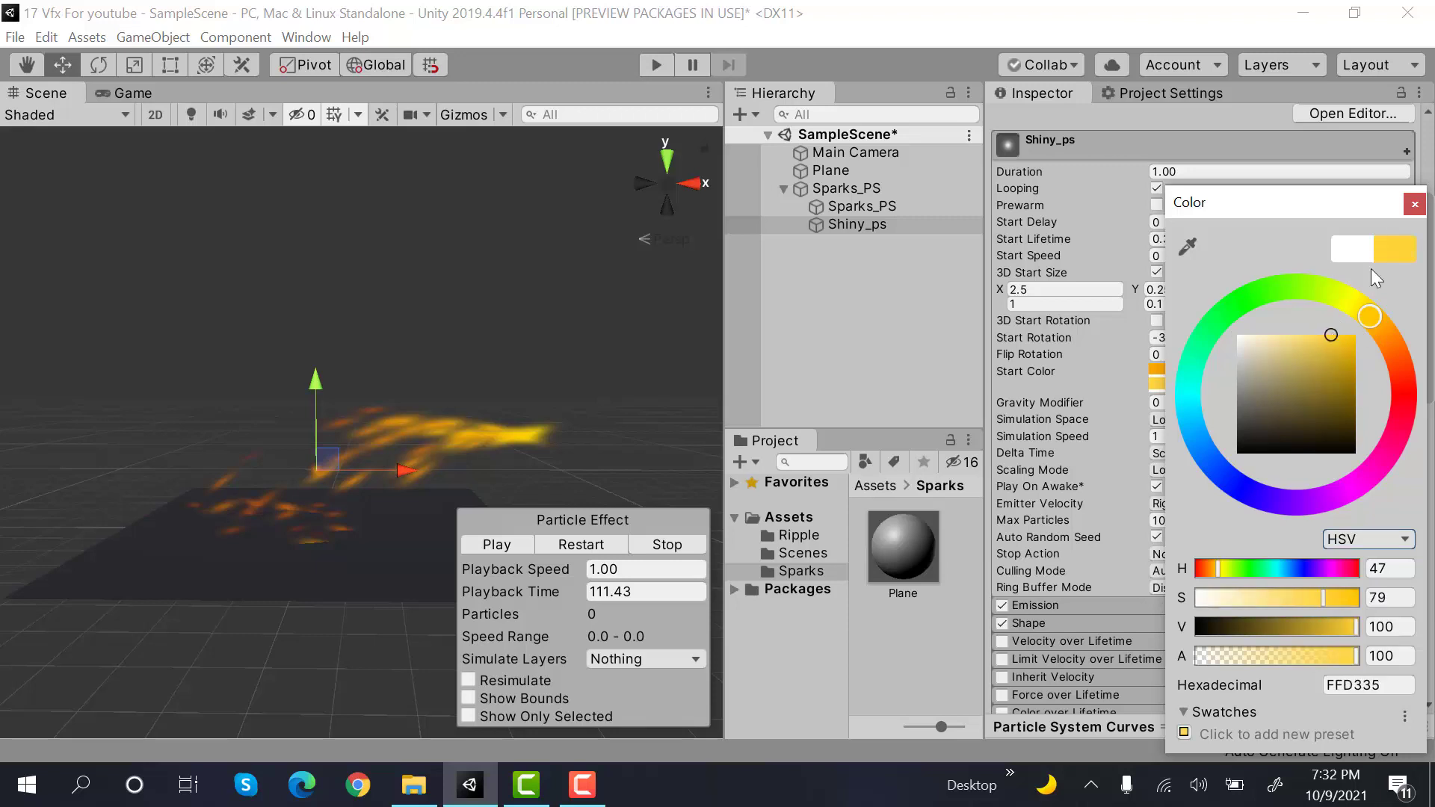
{"action": "left_click", "coordinate": [1387, 334]}
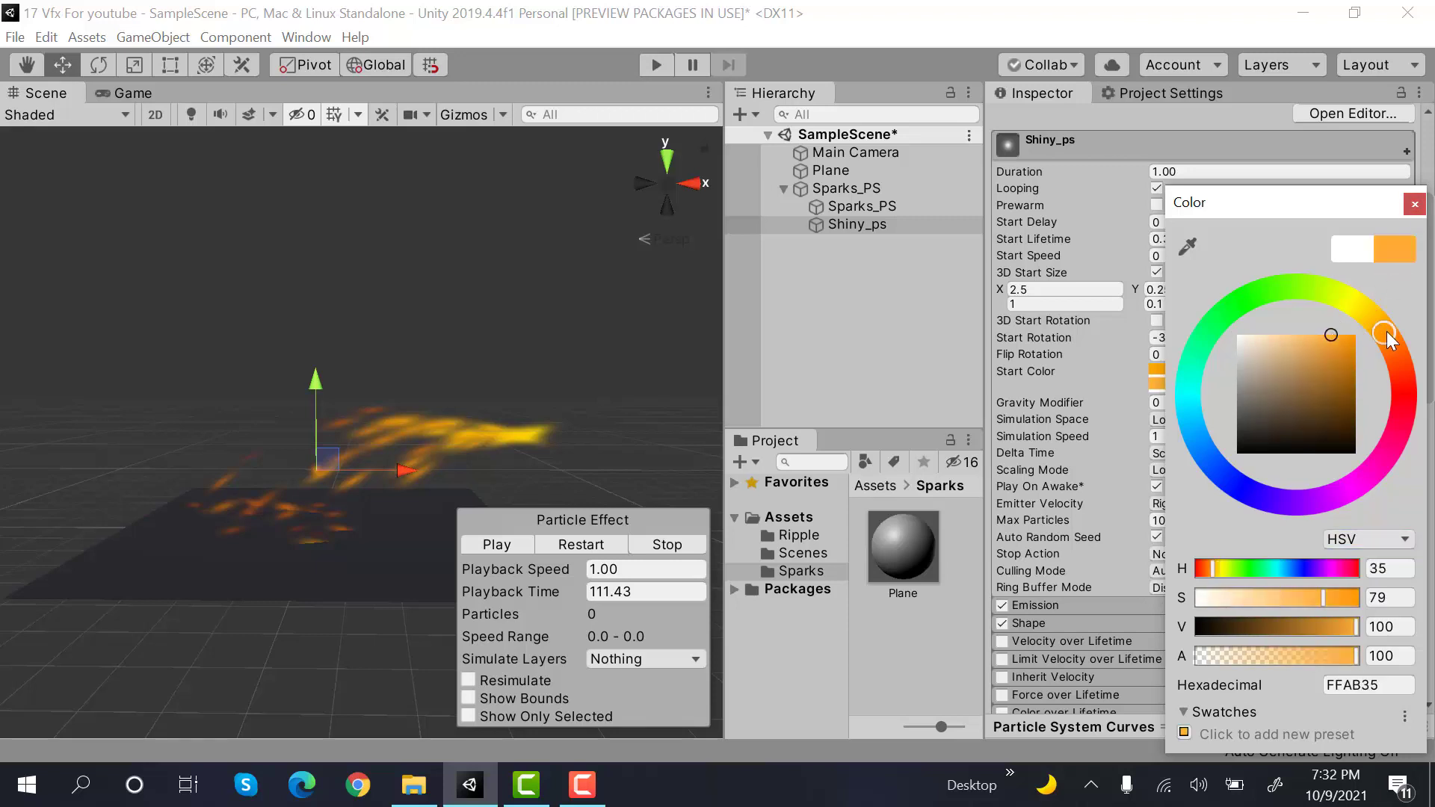
{"action": "left_click", "coordinate": [1415, 205]}
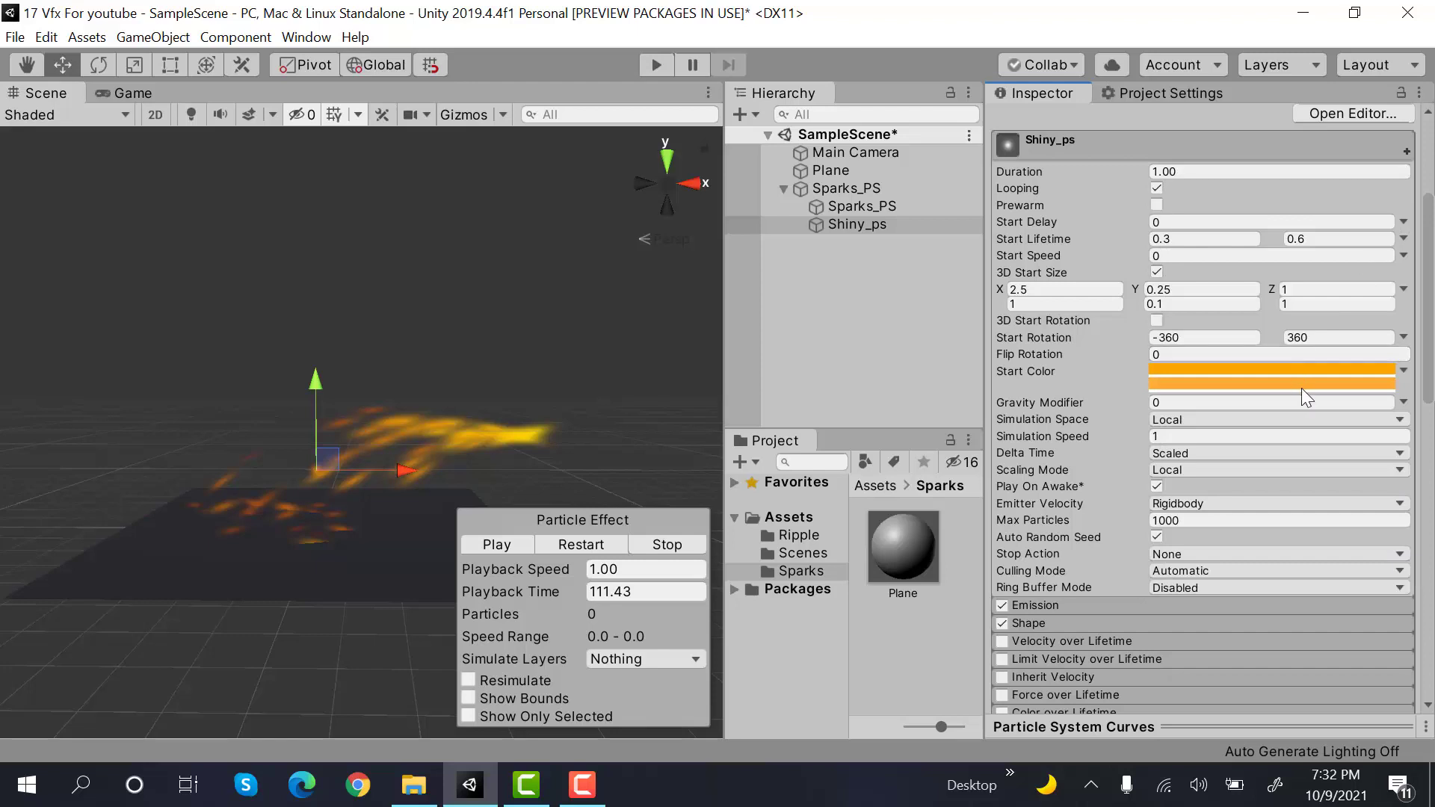
Lighten the second orange and lower both colours' alpha to about half
{"action": "left_click", "coordinate": [1303, 389]}
{"action": "left_click", "coordinate": [1307, 337]}
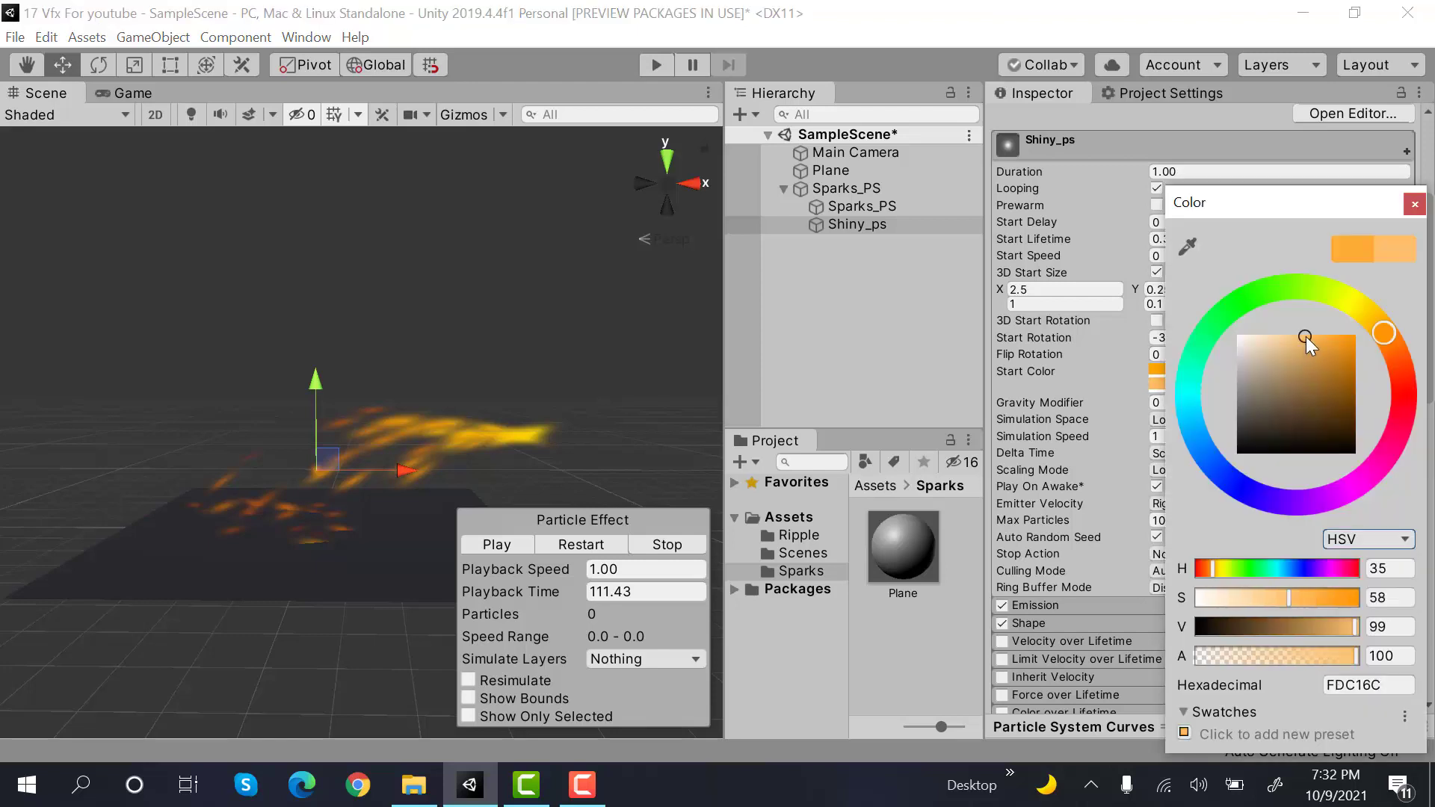
{"action": "left_click", "coordinate": [1415, 204]}
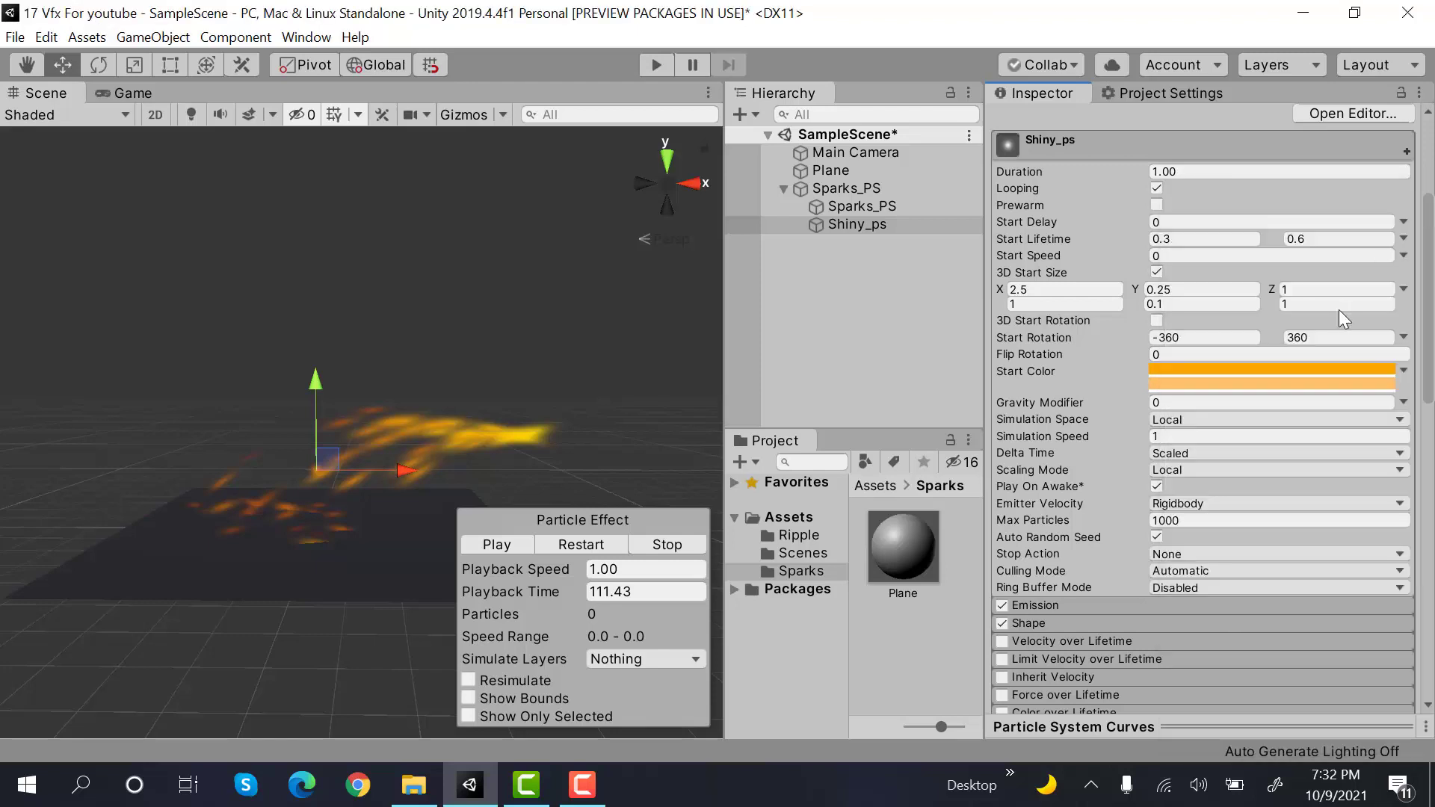
{"action": "left_click", "coordinate": [1303, 367]}
{"action": "left_click", "coordinate": [1276, 655]}
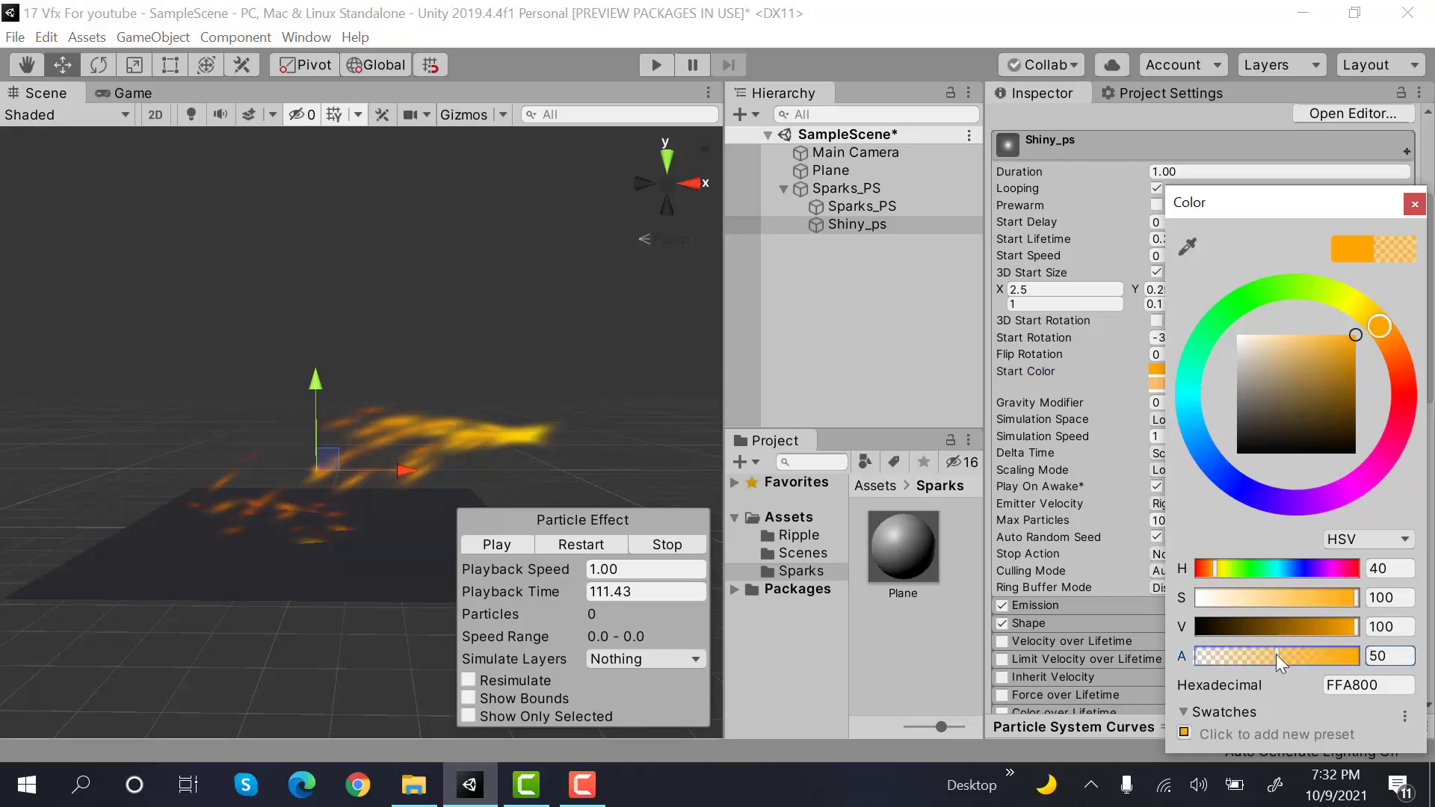
{"action": "left_click", "coordinate": [1415, 205]}
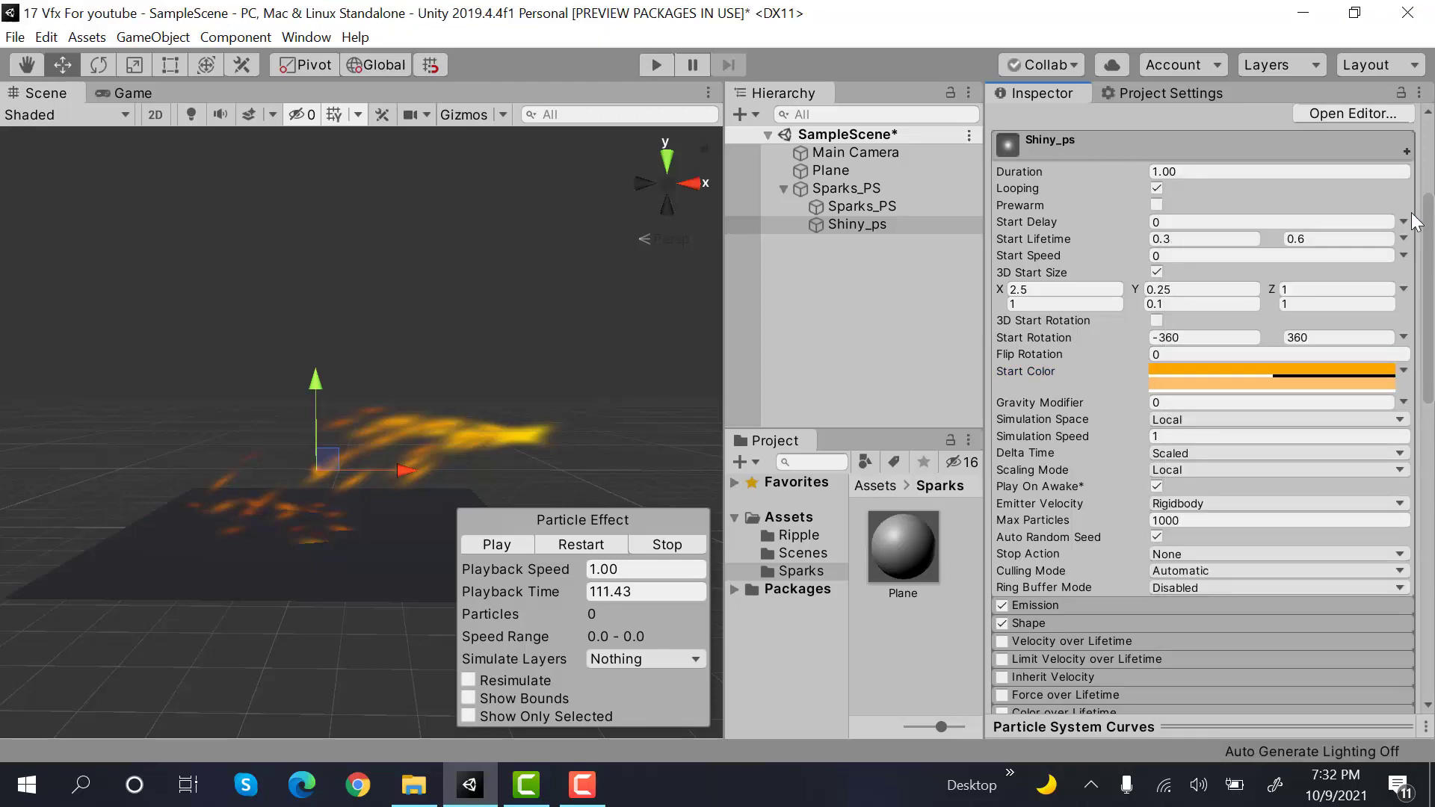
{"action": "left_click", "coordinate": [1263, 387]}
{"action": "left_click", "coordinate": [1286, 655]}
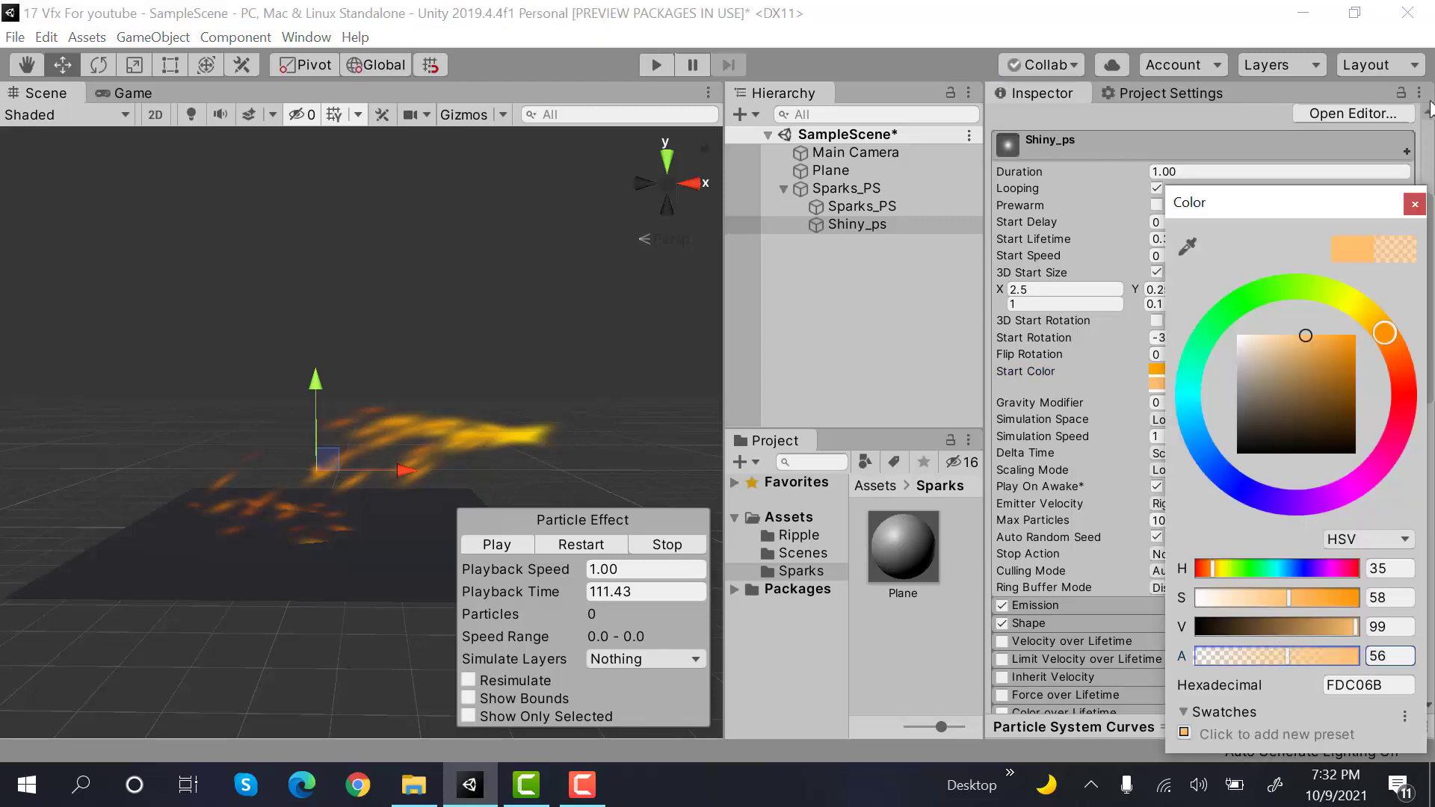
Set Shiny_ps Emission Rate over Time to 15
{"action": "left_click", "coordinate": [1415, 204]}
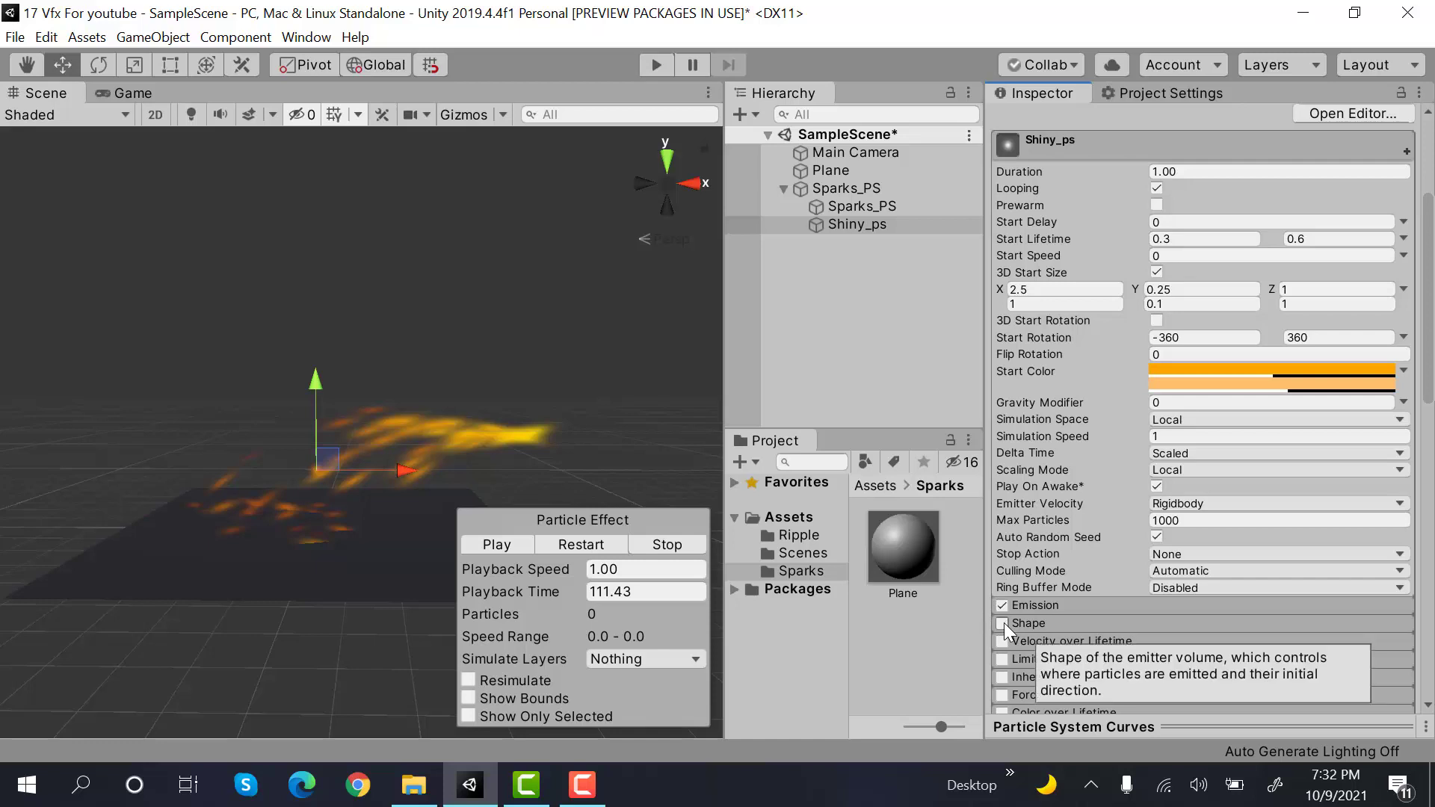
{"action": "left_click", "coordinate": [1048, 603]}
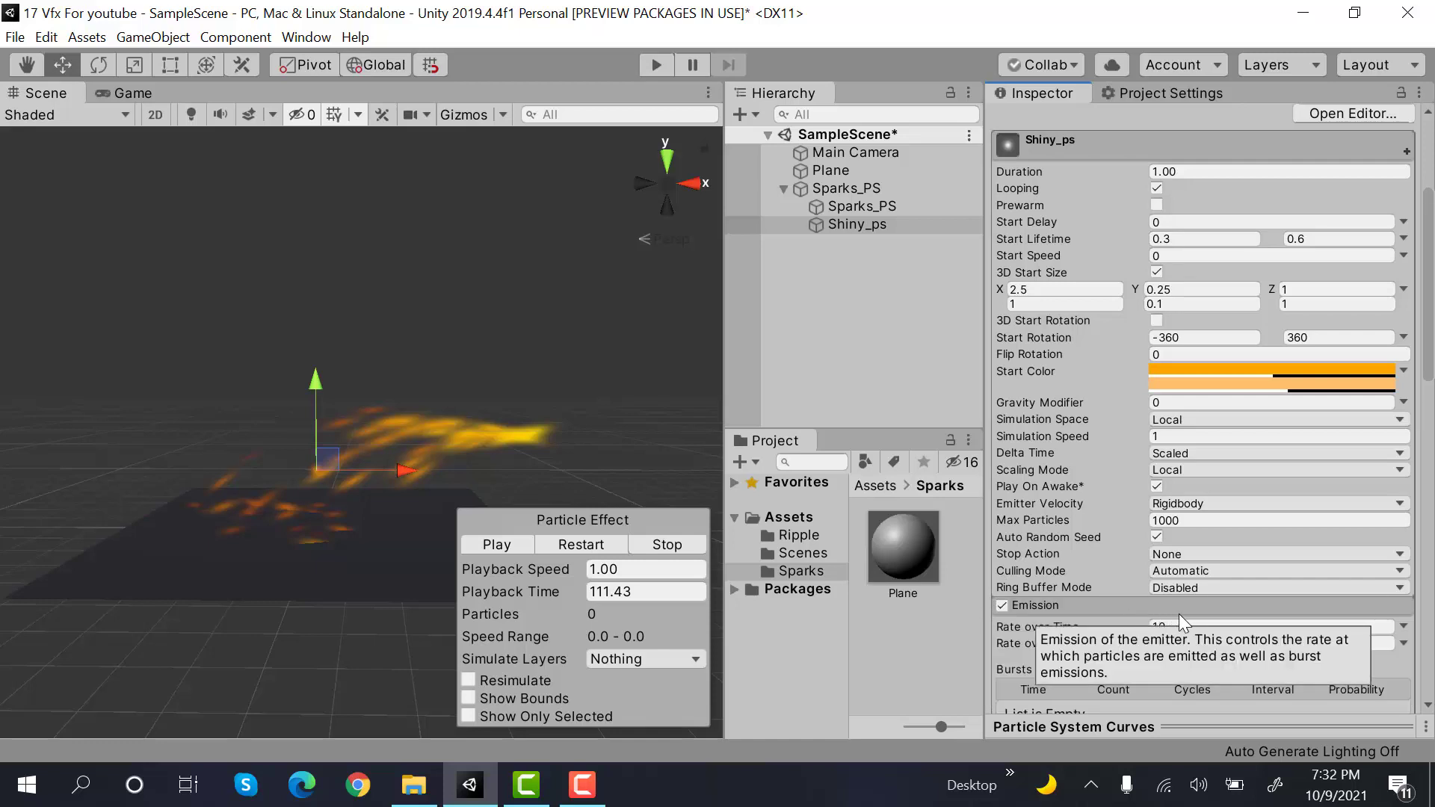
{"action": "left_click", "coordinate": [1186, 625]}
{"action": "type", "text": "15"}
Enable Color over Lifetime with both end alpha stops at 0 for fade in and out
{"action": "scroll", "coordinate": [1271, 567], "scroll_direction": "down", "scroll_amount": 10}
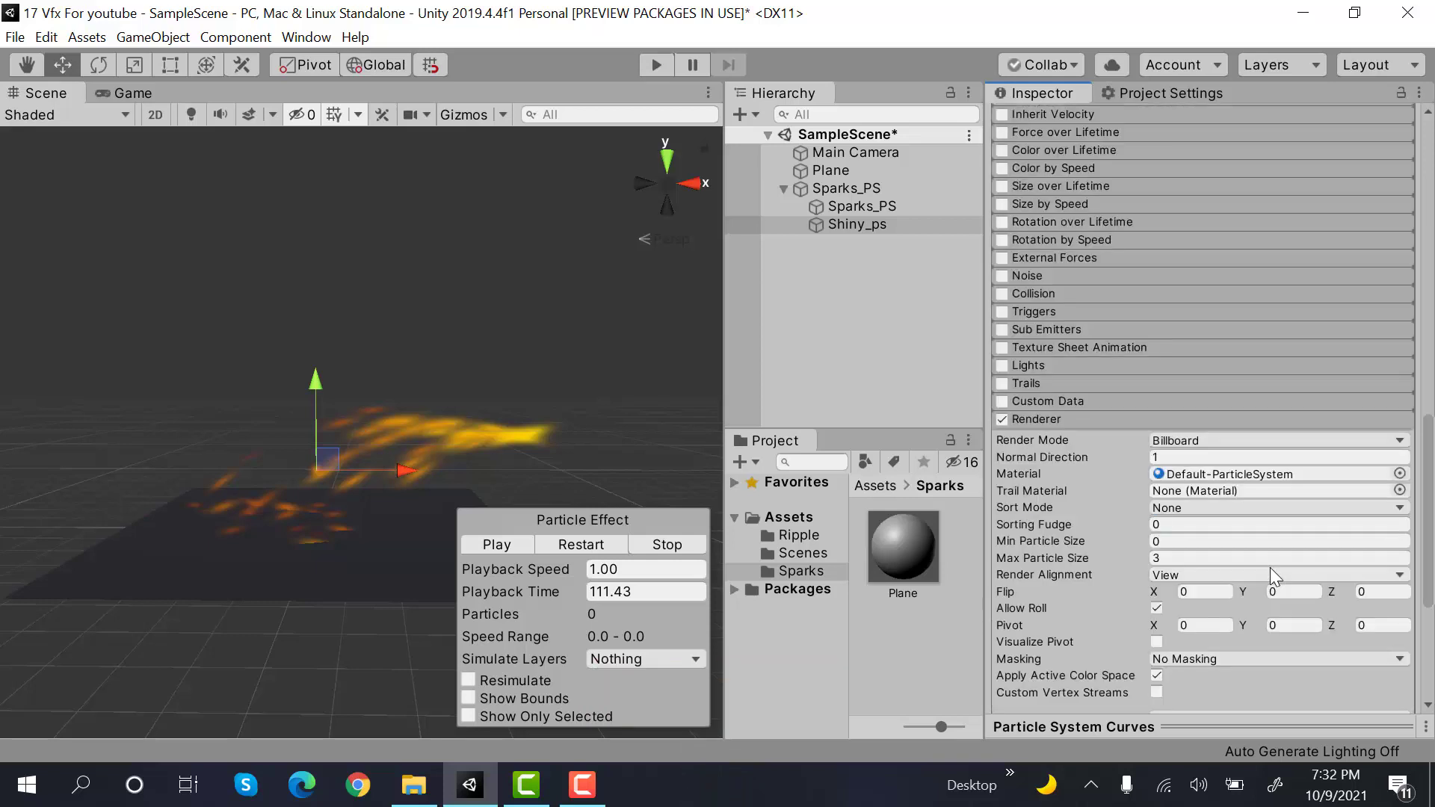
{"action": "scroll", "coordinate": [1200, 420], "scroll_direction": "up", "scroll_amount": 3}
{"action": "scroll", "coordinate": [1200, 421], "scroll_direction": "up", "scroll_amount": 2}
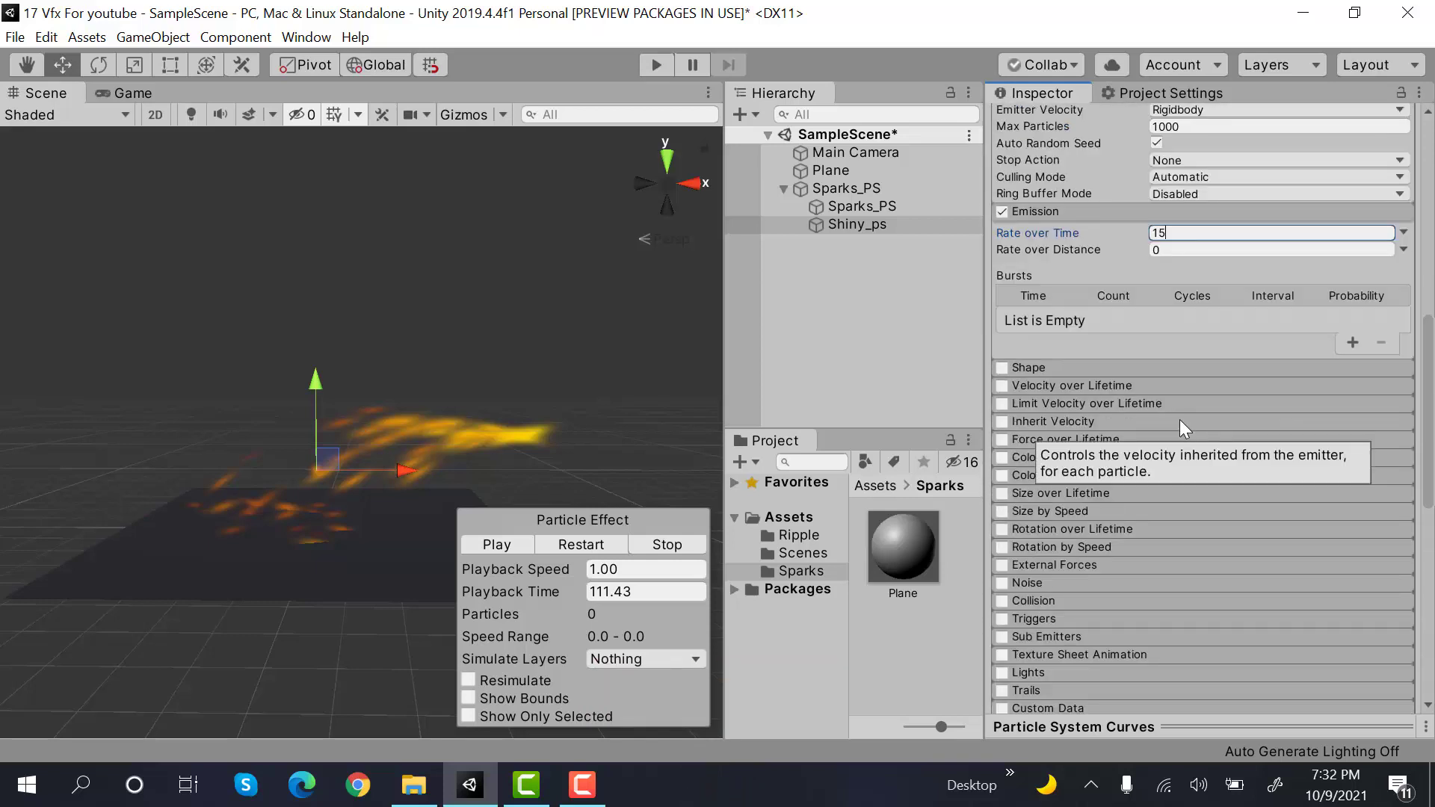
{"action": "left_click", "coordinate": [1003, 458]}
{"action": "left_click", "coordinate": [1271, 478]}
{"action": "left_click_drag", "start_coordinate": [895, 285], "coordinate": [833, 289]}
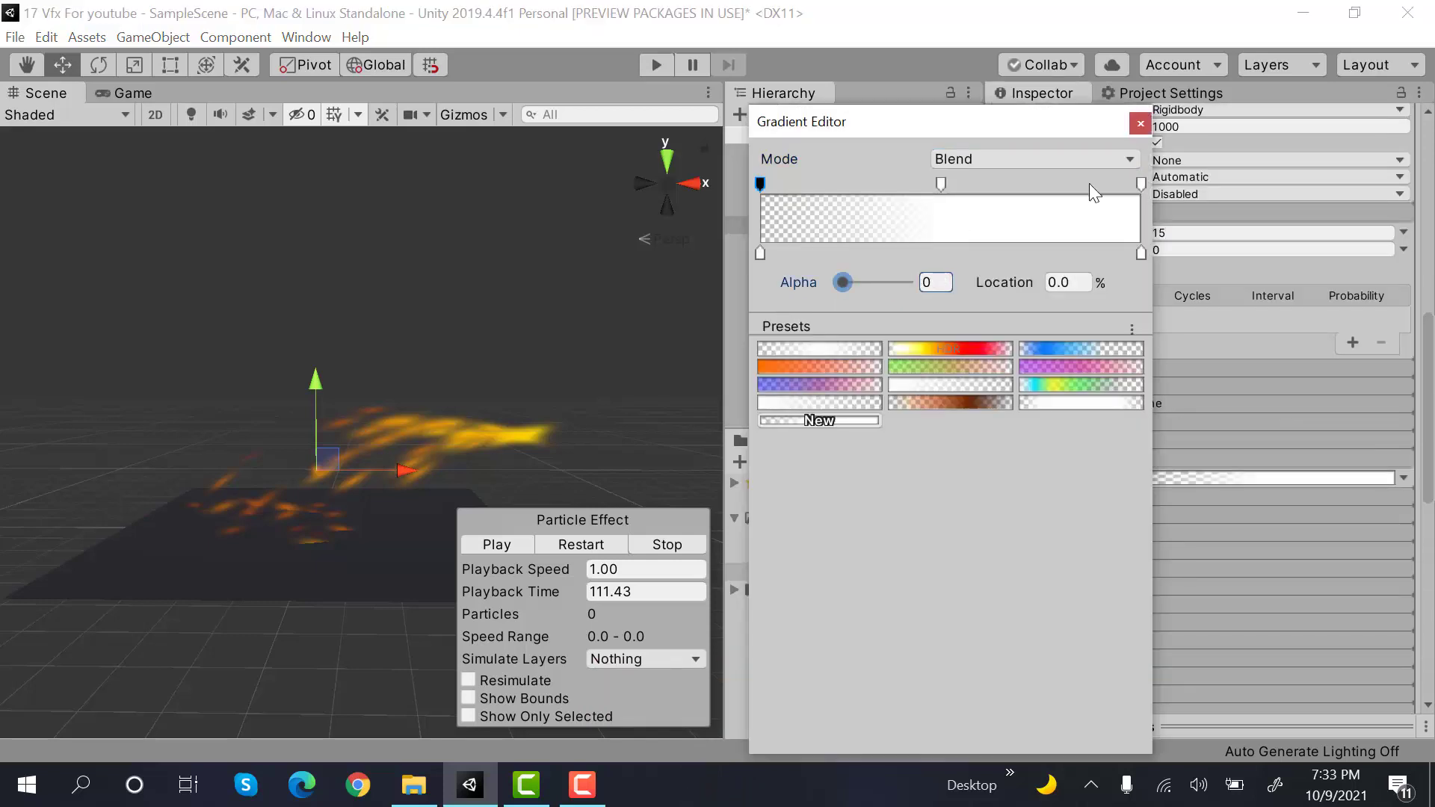
{"action": "left_click", "coordinate": [1139, 187]}
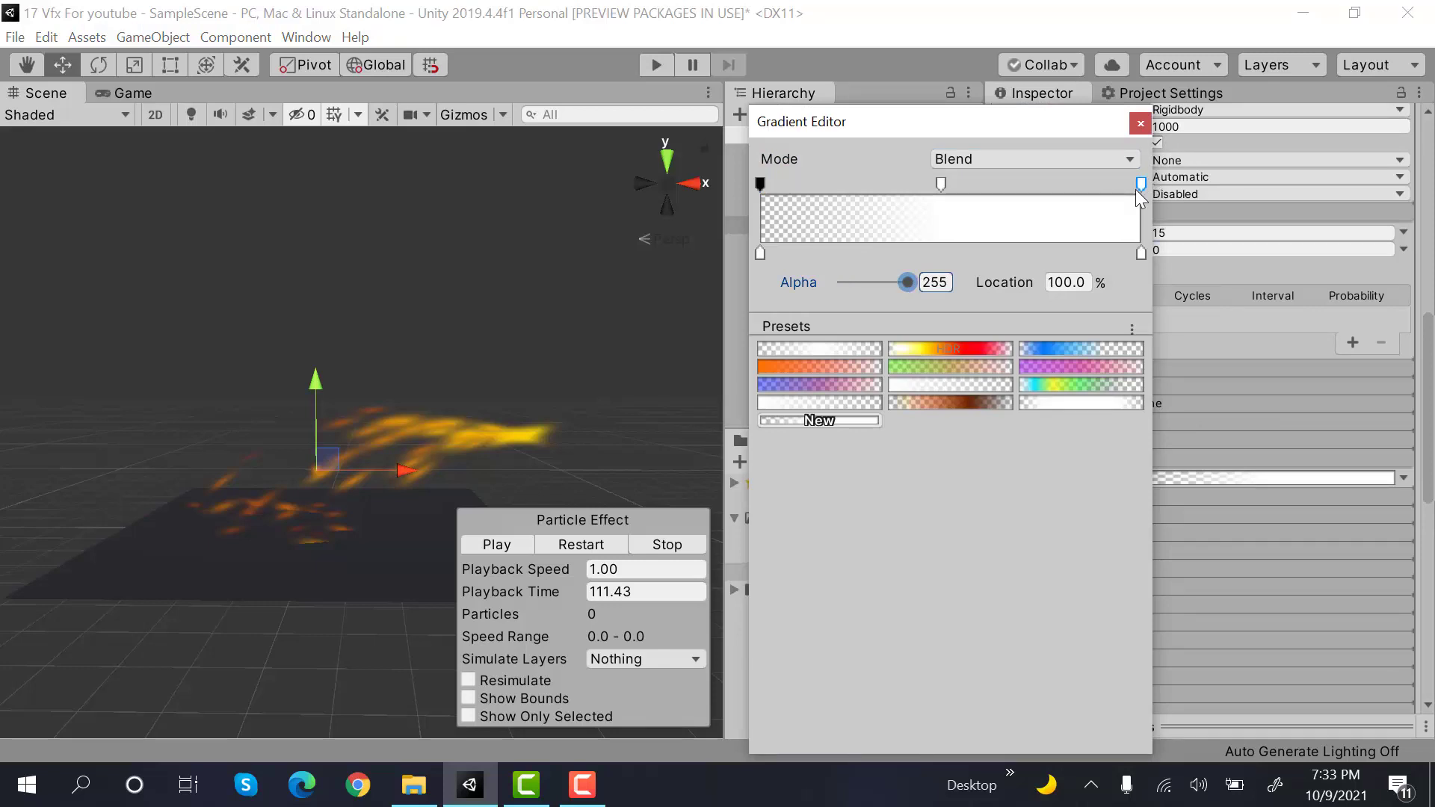
{"action": "left_click_drag", "start_coordinate": [899, 291], "coordinate": [829, 293]}
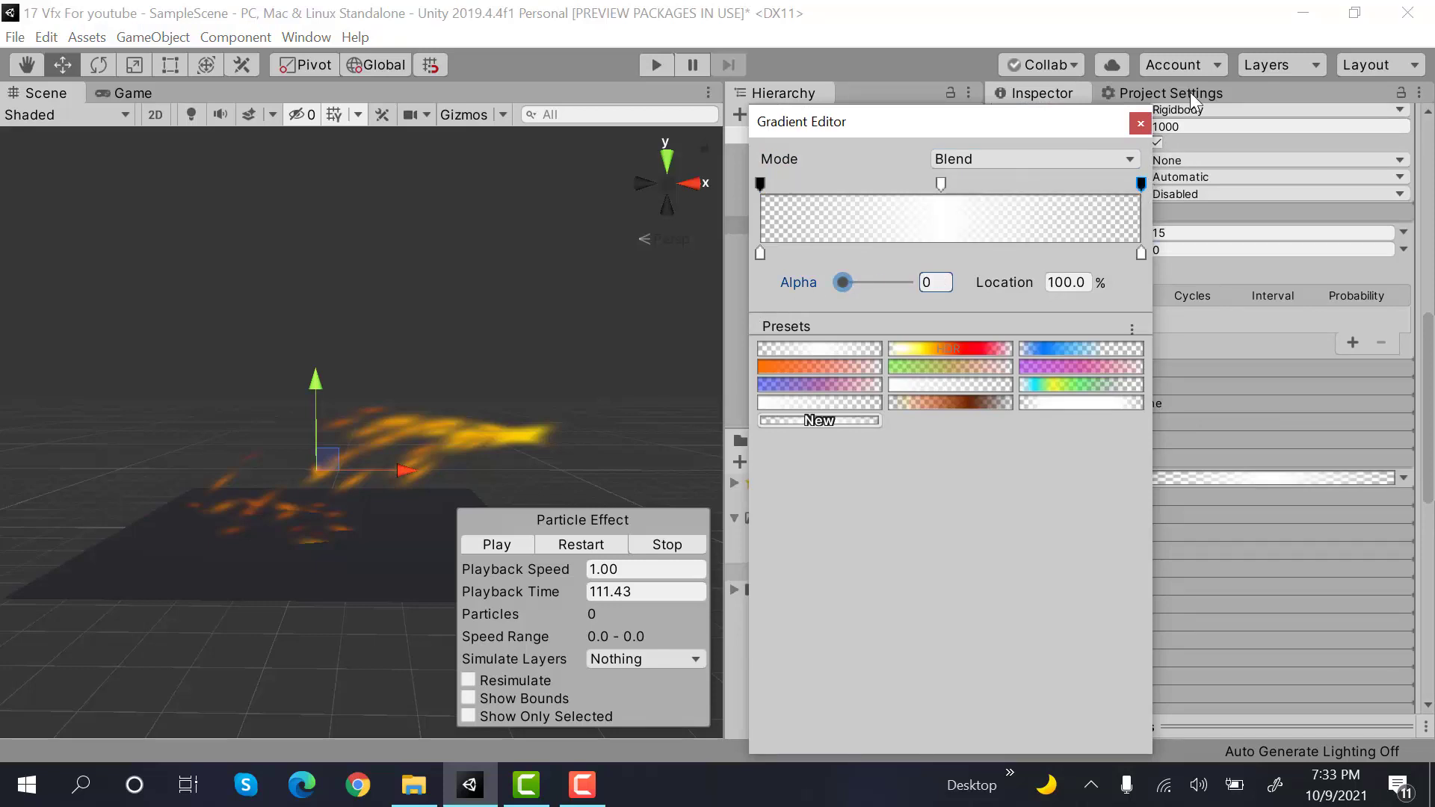
Give Shiny_ps a decreasing Size over Lifetime curve and restart the preview
{"action": "left_click", "coordinate": [1140, 125]}
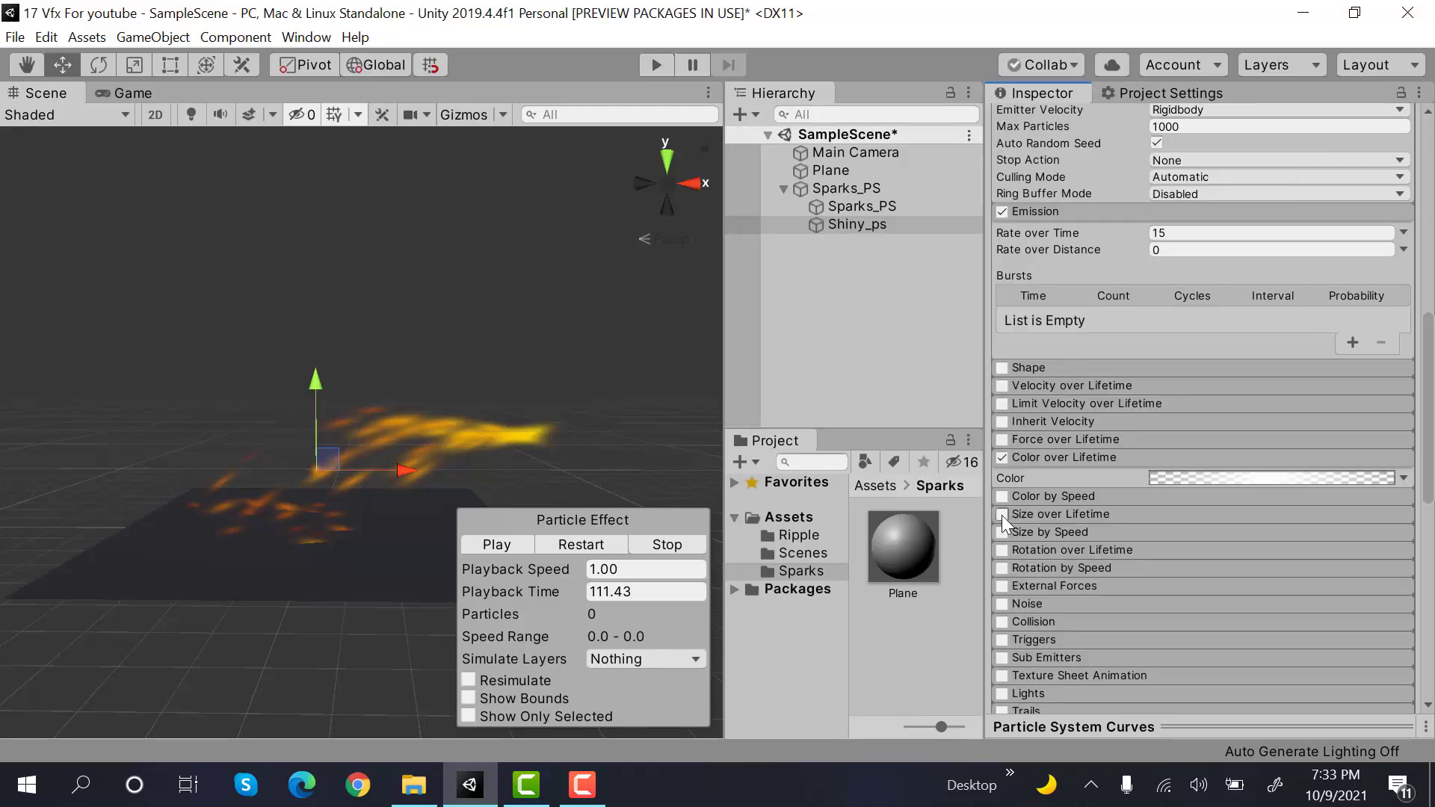
{"action": "left_click", "coordinate": [1047, 516]}
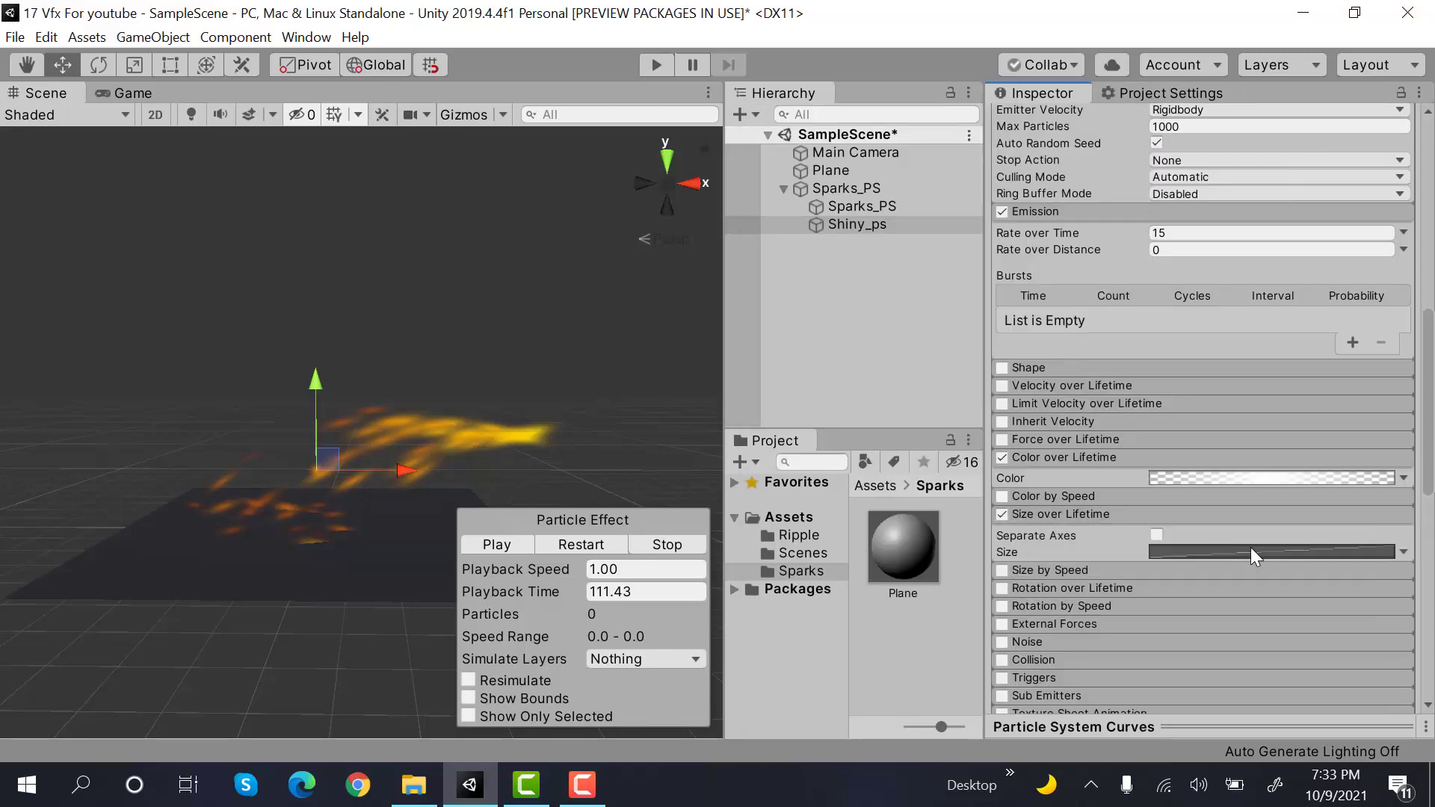
{"action": "left_click", "coordinate": [1254, 554]}
{"action": "left_click", "coordinate": [1247, 726]}
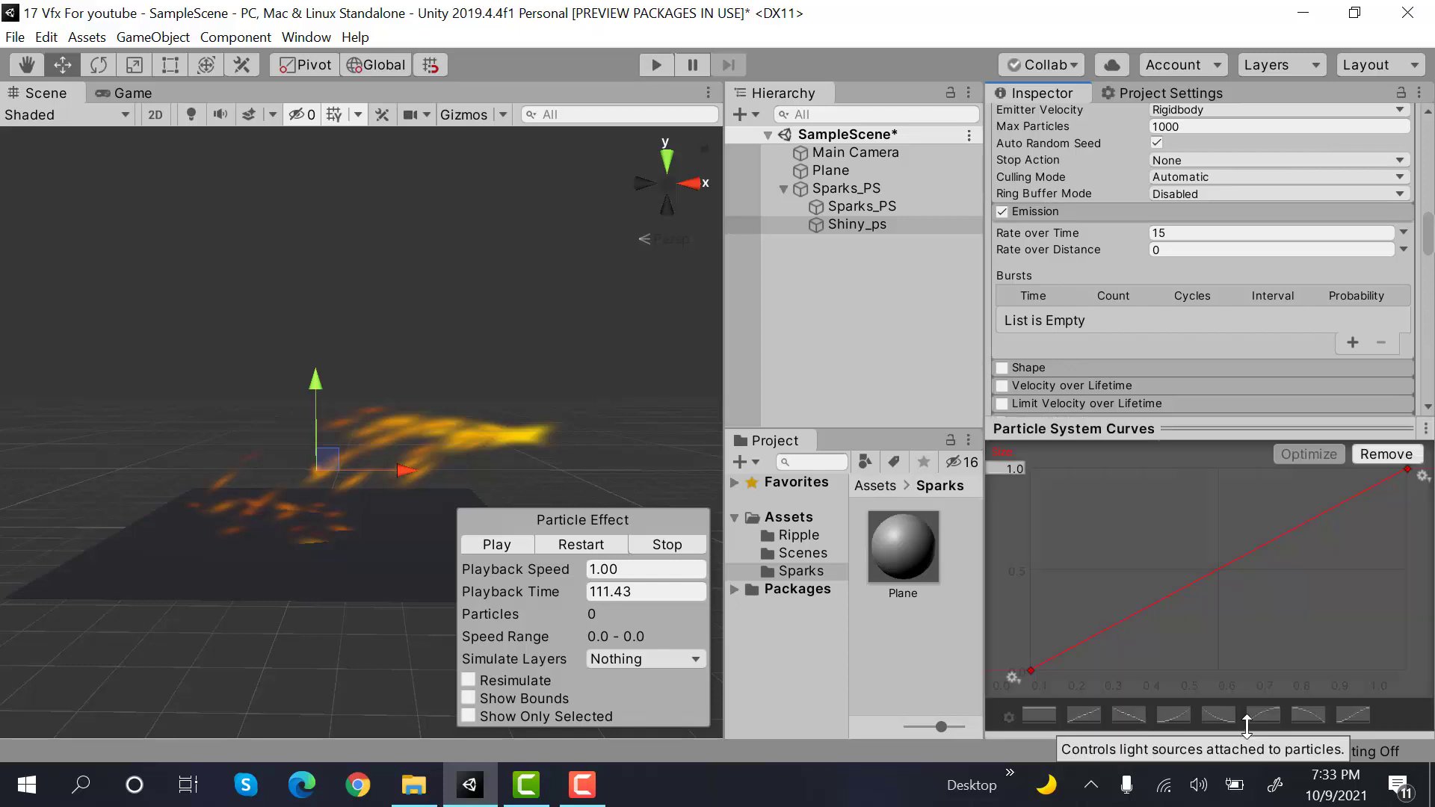
{"action": "left_click", "coordinate": [1320, 715]}
{"action": "left_click", "coordinate": [1290, 429]}
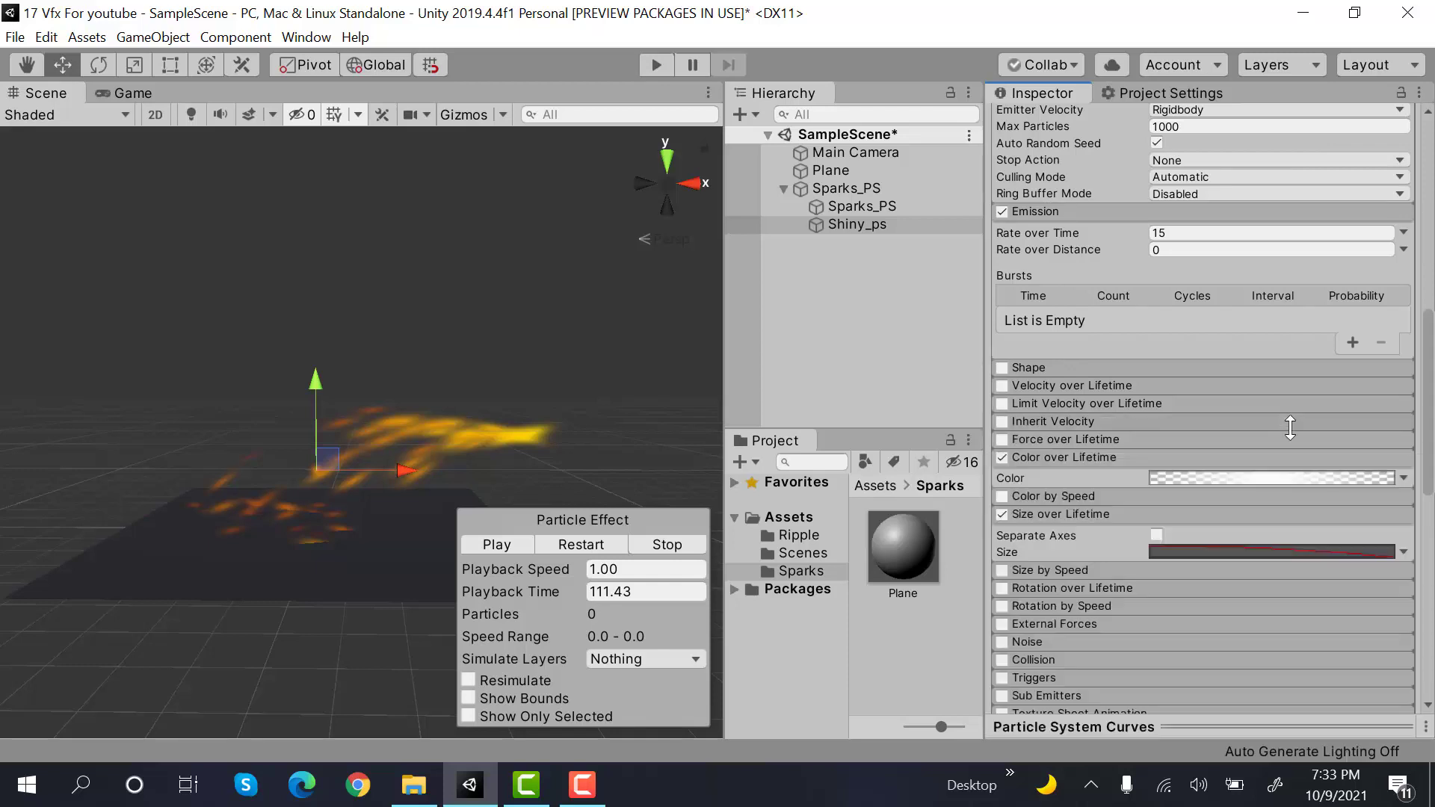
{"action": "left_click", "coordinate": [1291, 428]}
{"action": "left_click", "coordinate": [611, 541]}
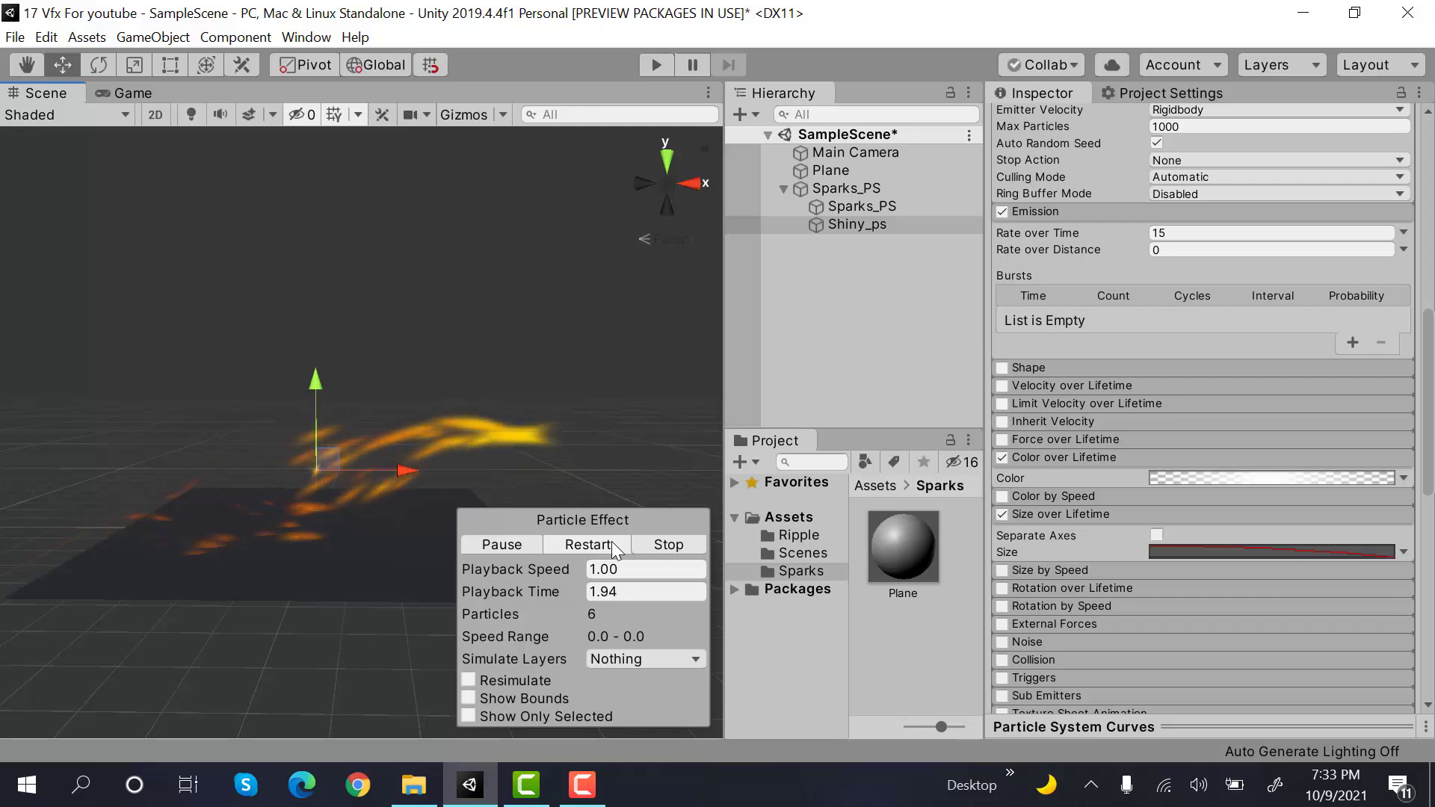
Replay the effect and lower the child Sparks_PS maximum Start Size to 0.4
{"action": "left_click", "coordinate": [873, 187]}
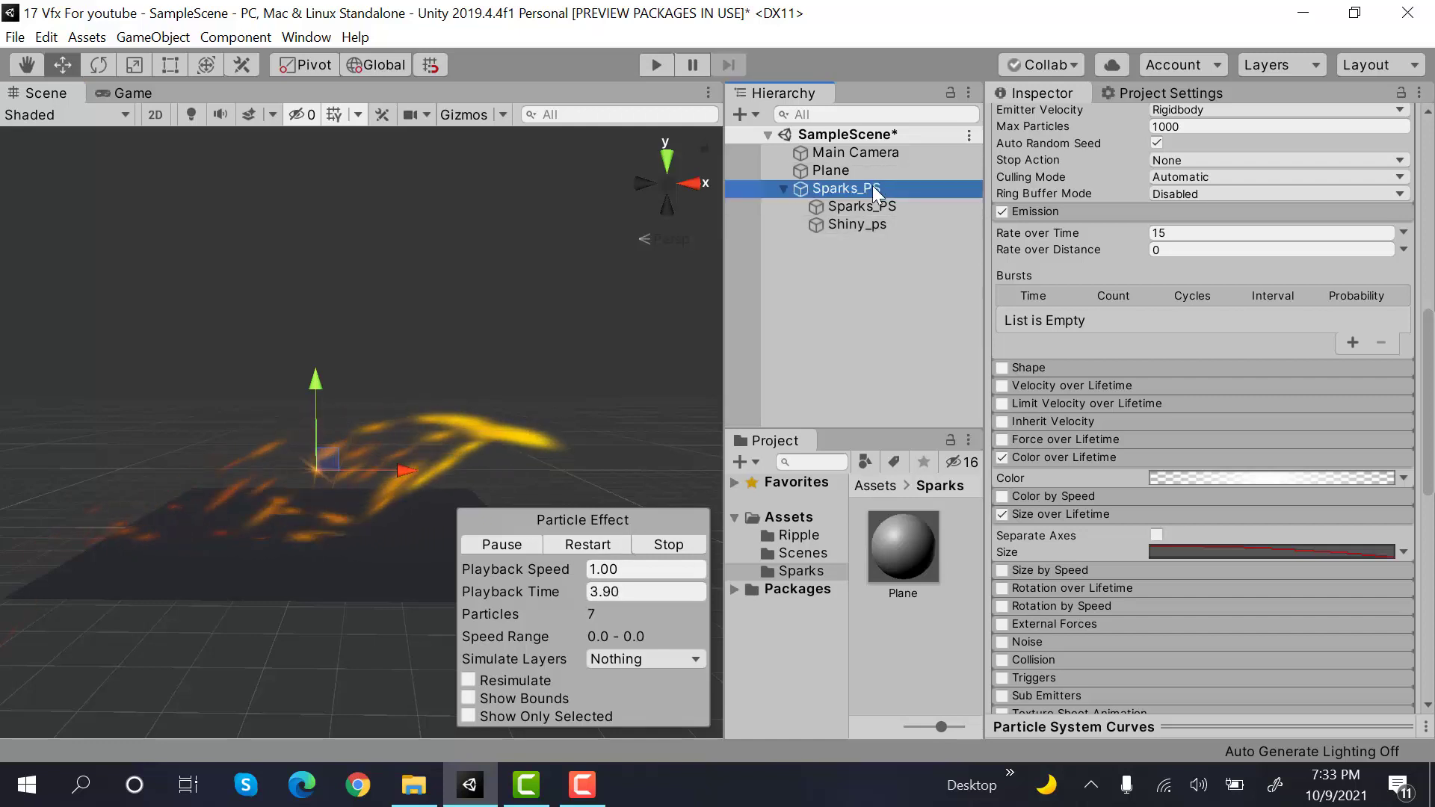
{"action": "left_click", "coordinate": [595, 544]}
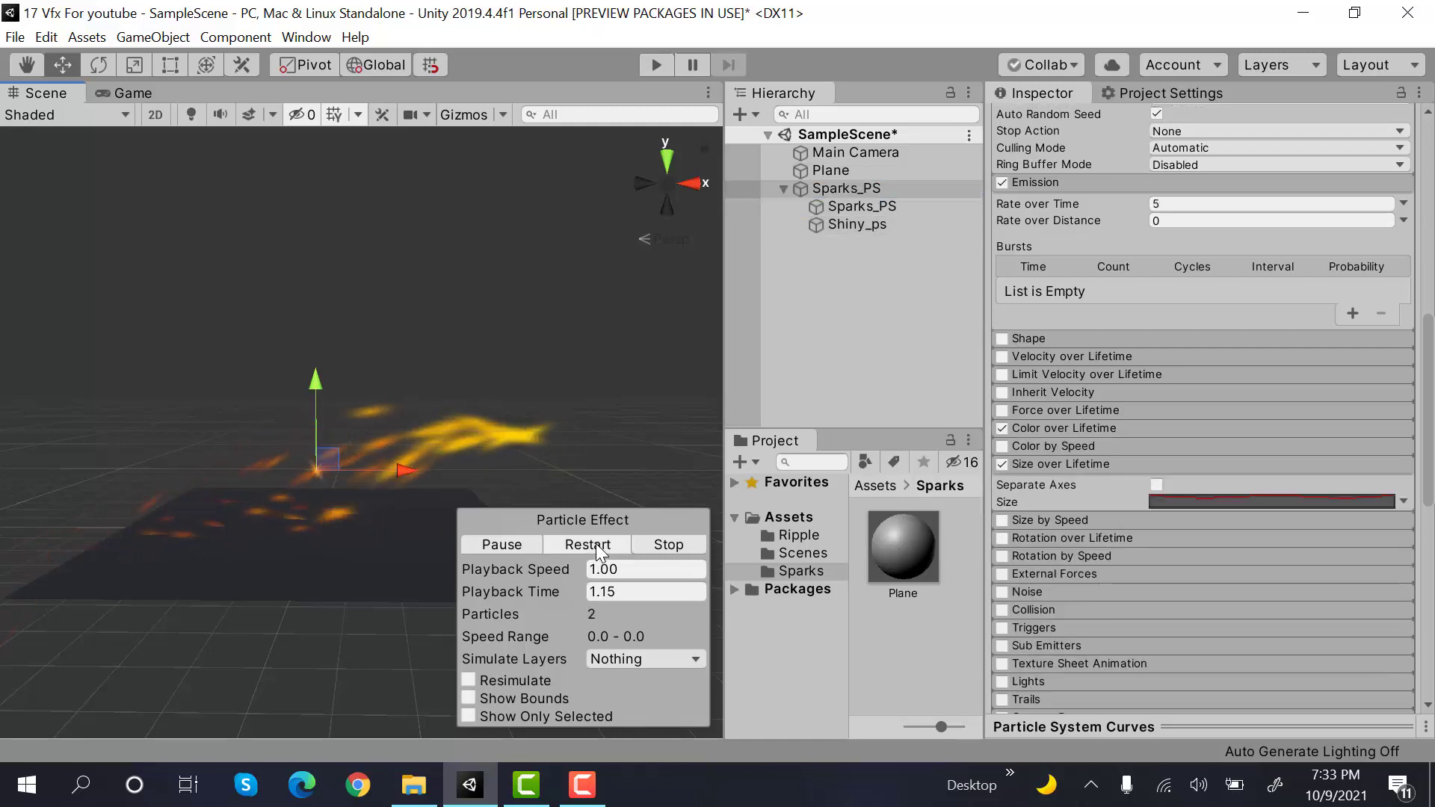
{"action": "left_click", "coordinate": [873, 210]}
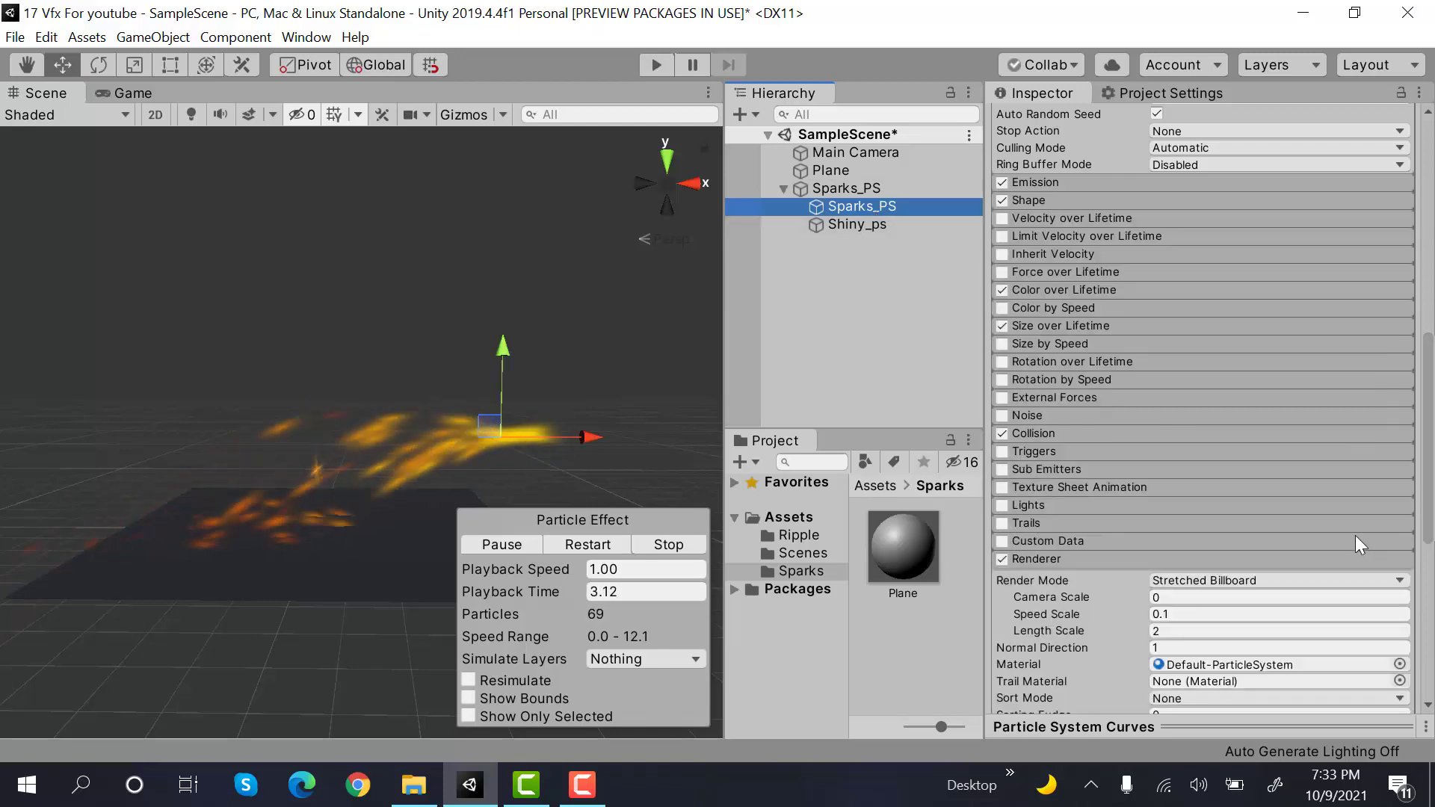
{"action": "scroll", "coordinate": [1356, 536], "scroll_direction": "up", "scroll_amount": 10}
{"action": "left_click", "coordinate": [897, 187]}
{"action": "left_click", "coordinate": [895, 203]}
{"action": "scroll", "coordinate": [1313, 291], "scroll_direction": "down", "scroll_amount": 5}
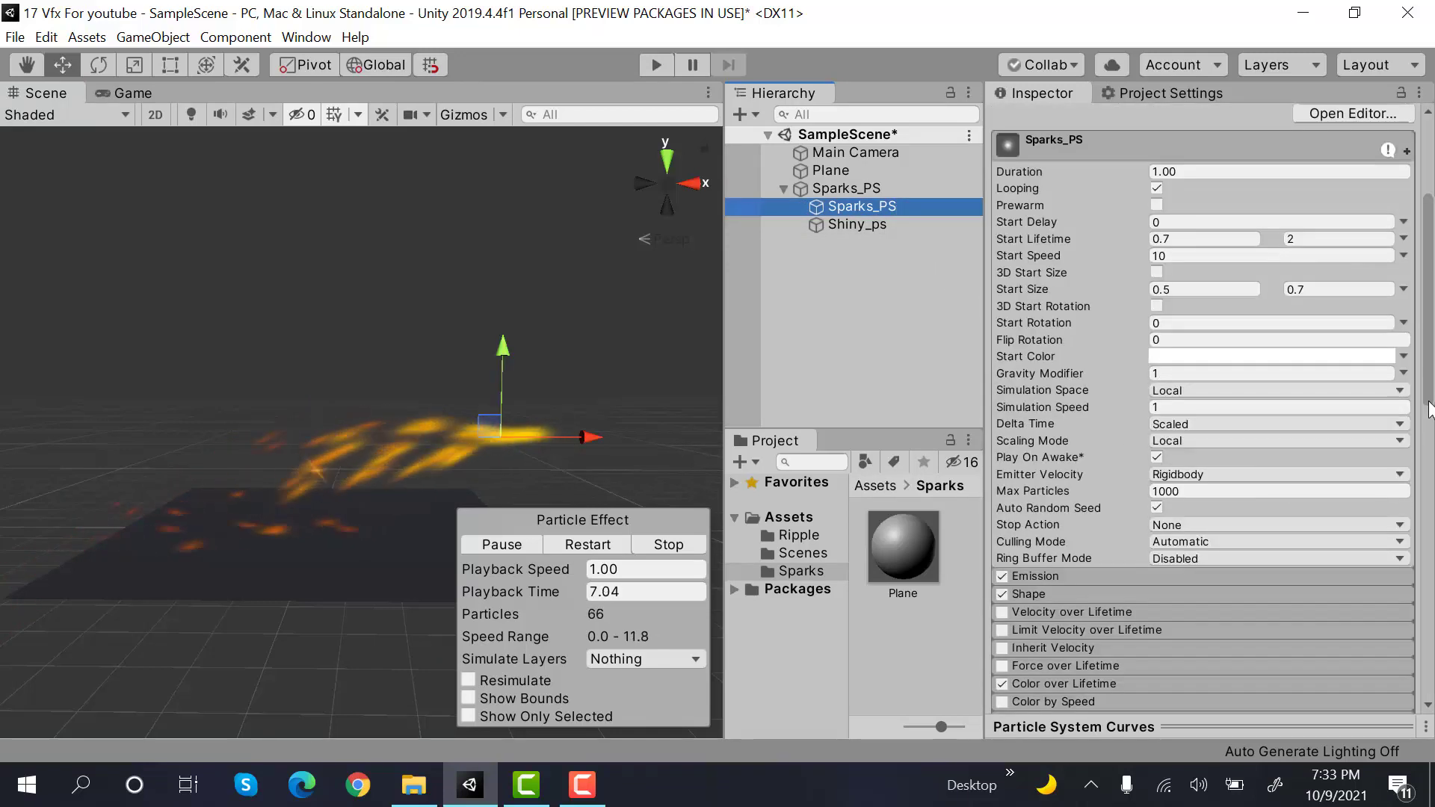
{"action": "left_click", "coordinate": [1314, 292]}
{"action": "type", "text": "0.4"}
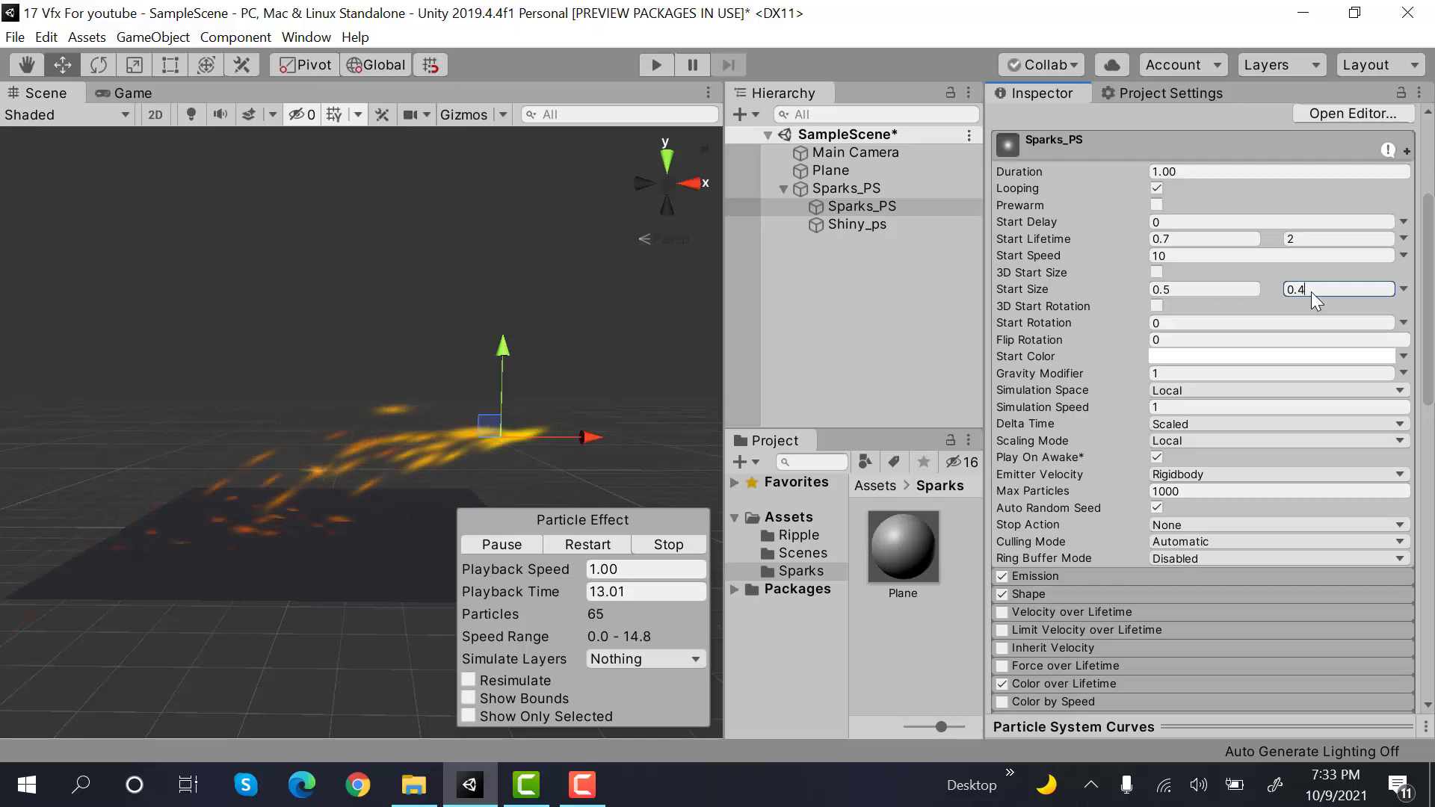
Raise the parent Sparks_PS minimum Start Size to 1 and restart the effect preview
{"action": "left_click", "coordinate": [886, 185]}
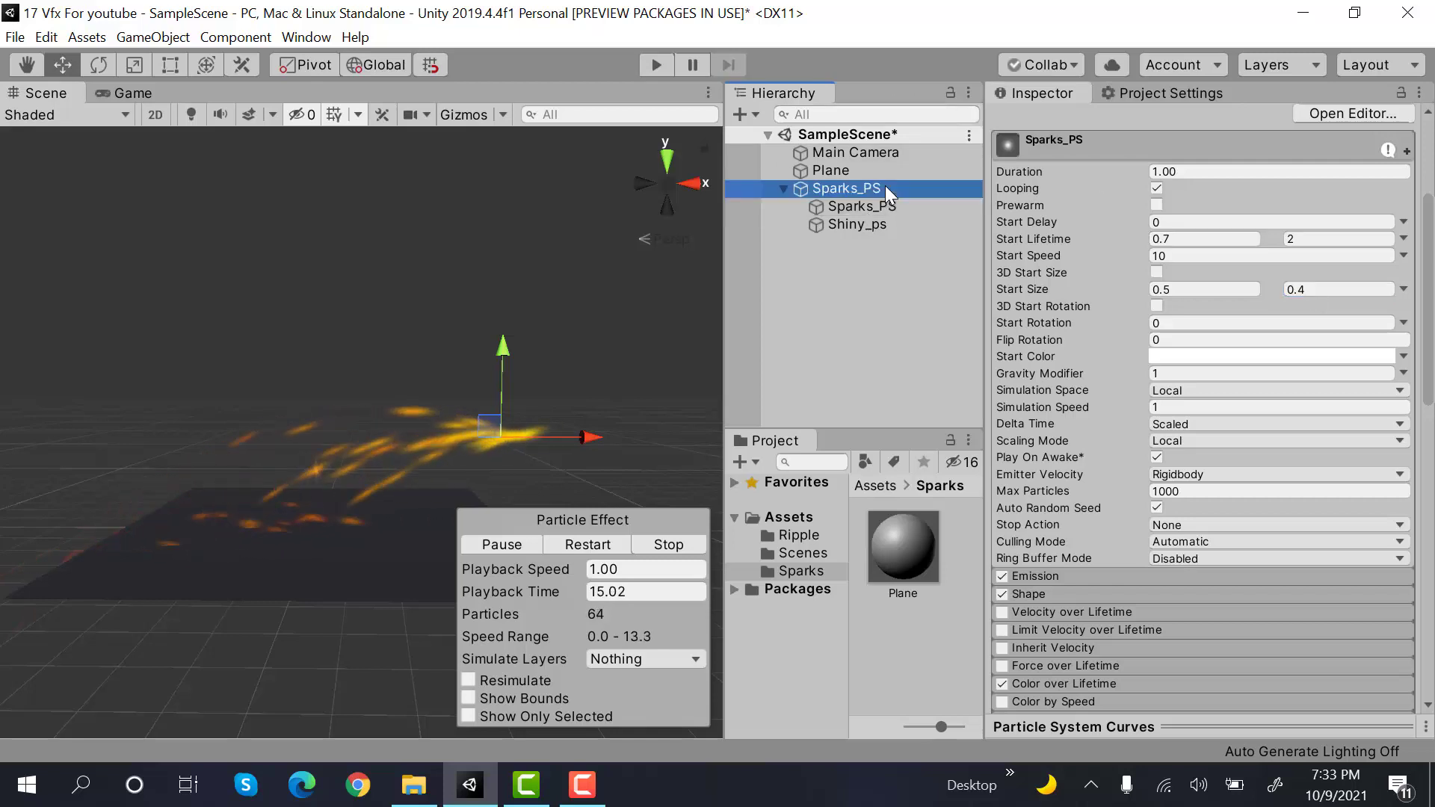
{"action": "left_click", "coordinate": [1217, 282]}
{"action": "type", "text": "1"}
{"action": "key", "text": "Return"}
{"action": "left_click", "coordinate": [588, 543]}
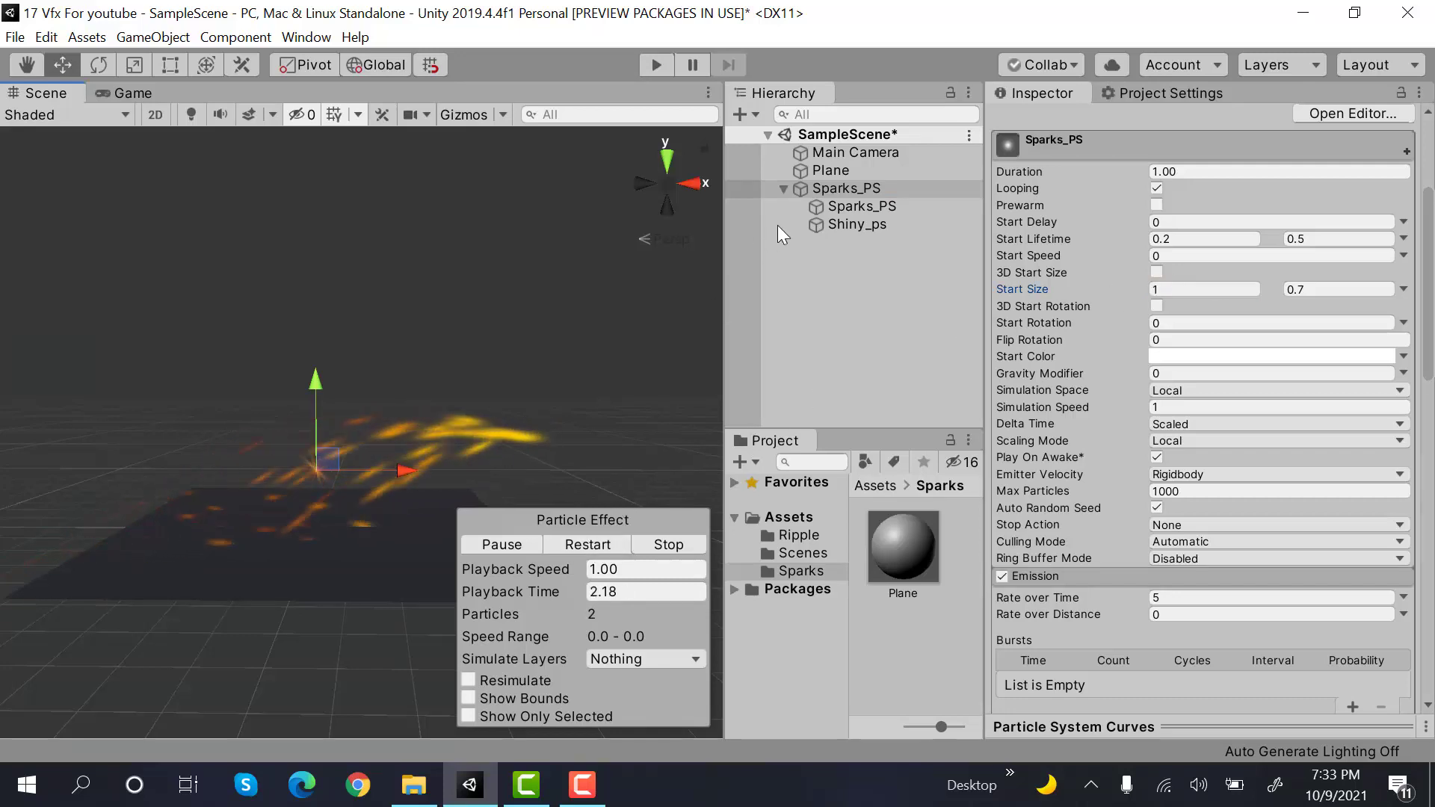
{"action": "left_click", "coordinate": [878, 205]}
{"action": "left_click", "coordinate": [867, 226]}
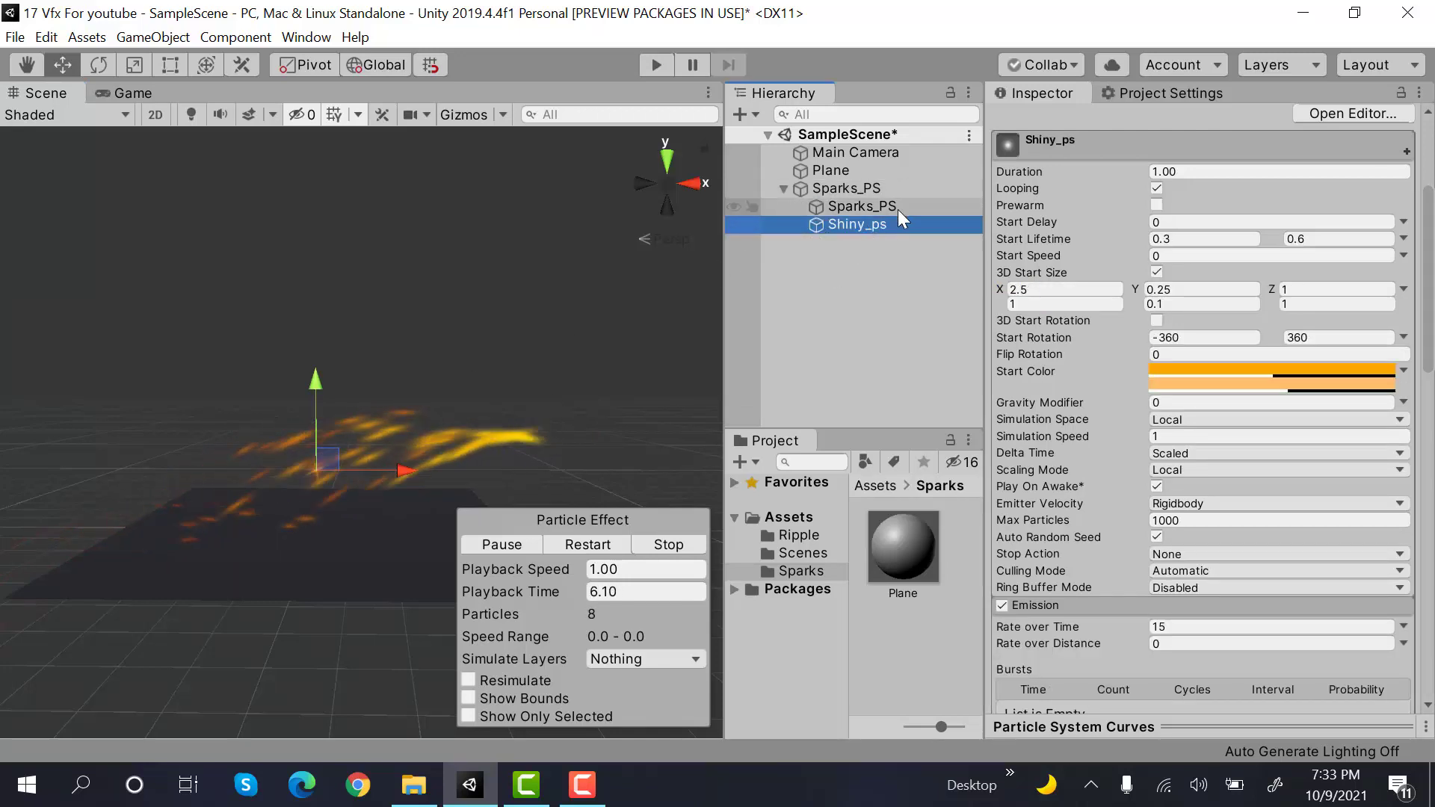
Move Sparks_PS and Shiny_ps out to the scene root and zero the former parent's Y position
{"action": "left_click", "coordinate": [897, 210], "text": "ctrl"}
{"action": "scroll", "coordinate": [1337, 159], "scroll_direction": "up", "scroll_amount": 3}
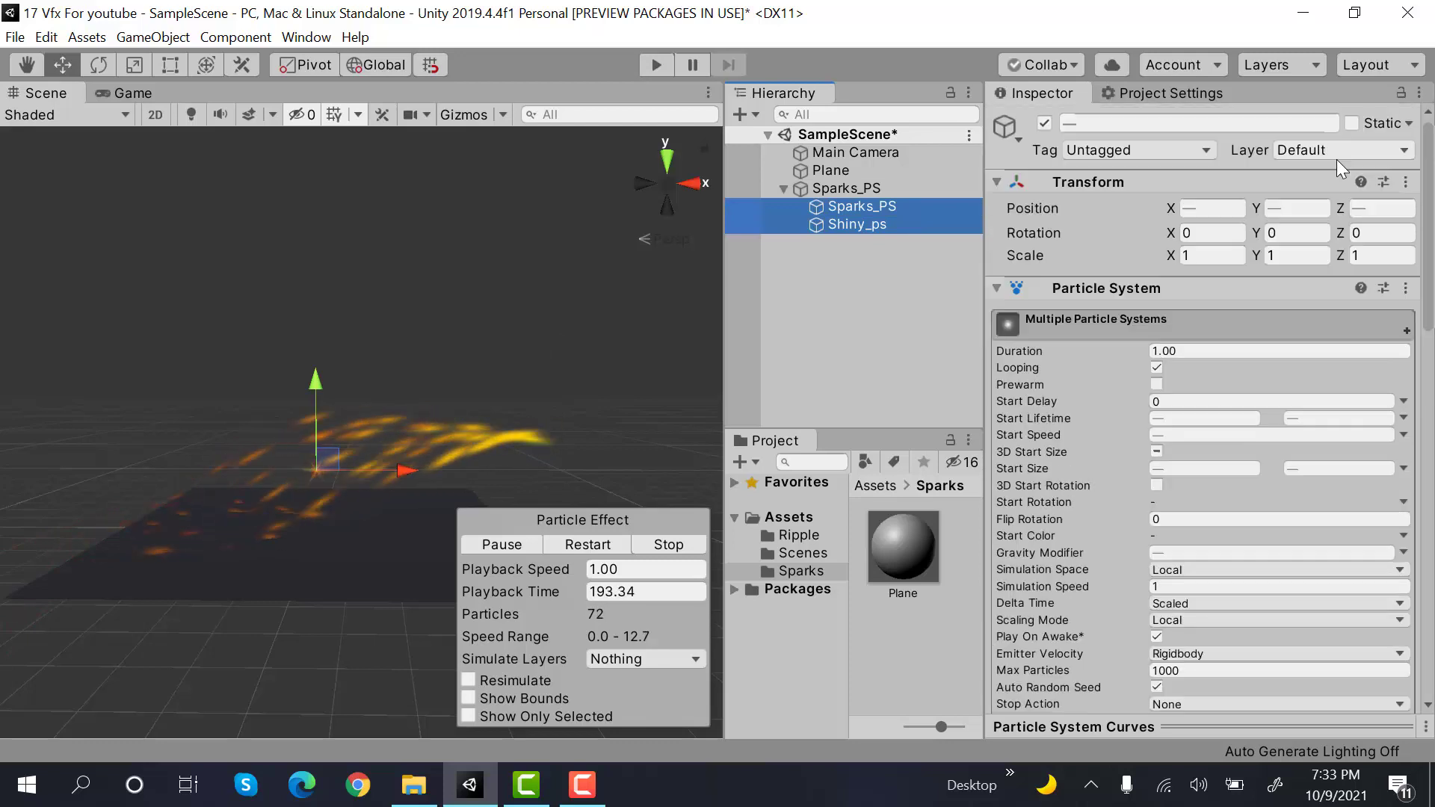
{"action": "left_click_drag", "start_coordinate": [907, 200], "coordinate": [845, 253]}
{"action": "left_click", "coordinate": [884, 195]}
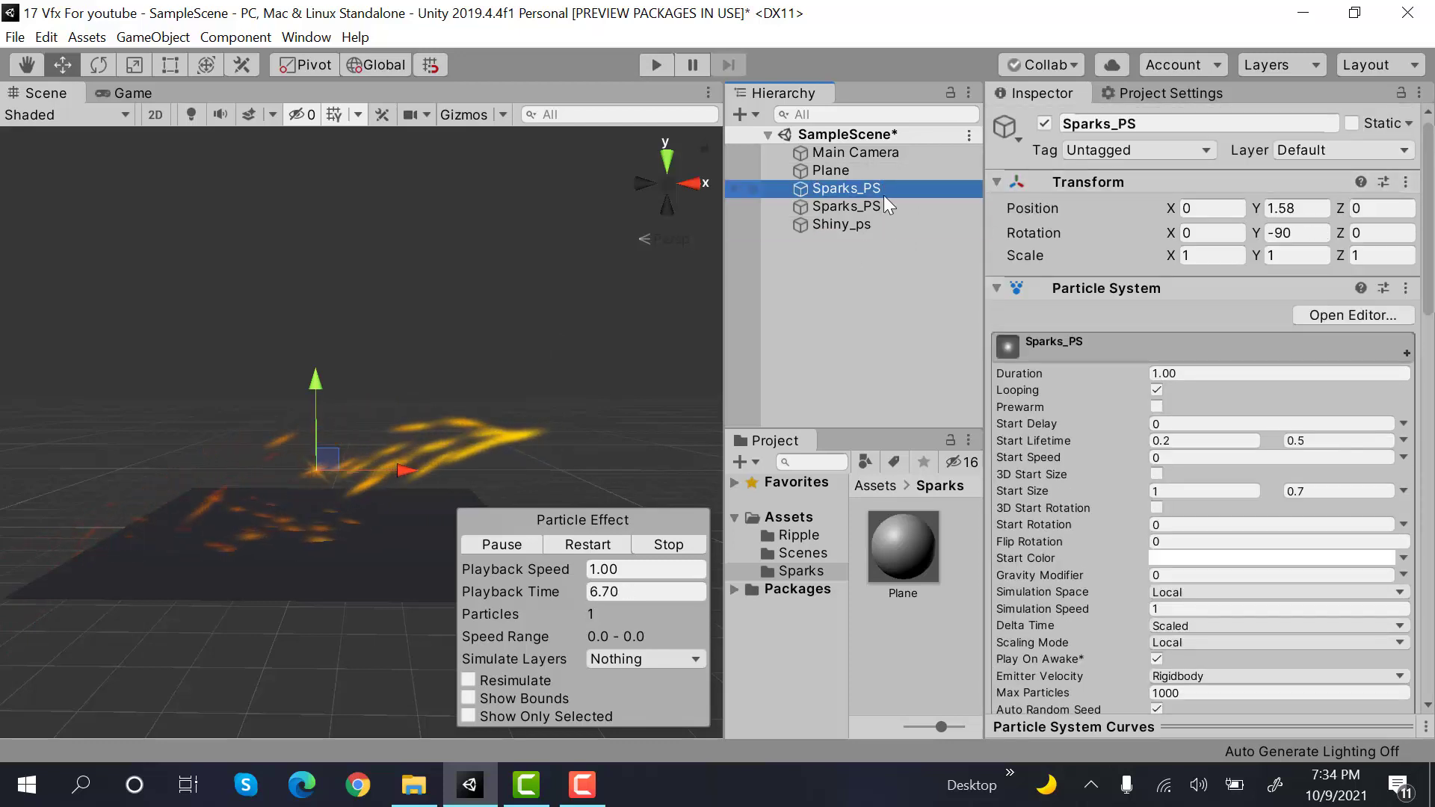
{"action": "left_click", "coordinate": [1312, 213]}
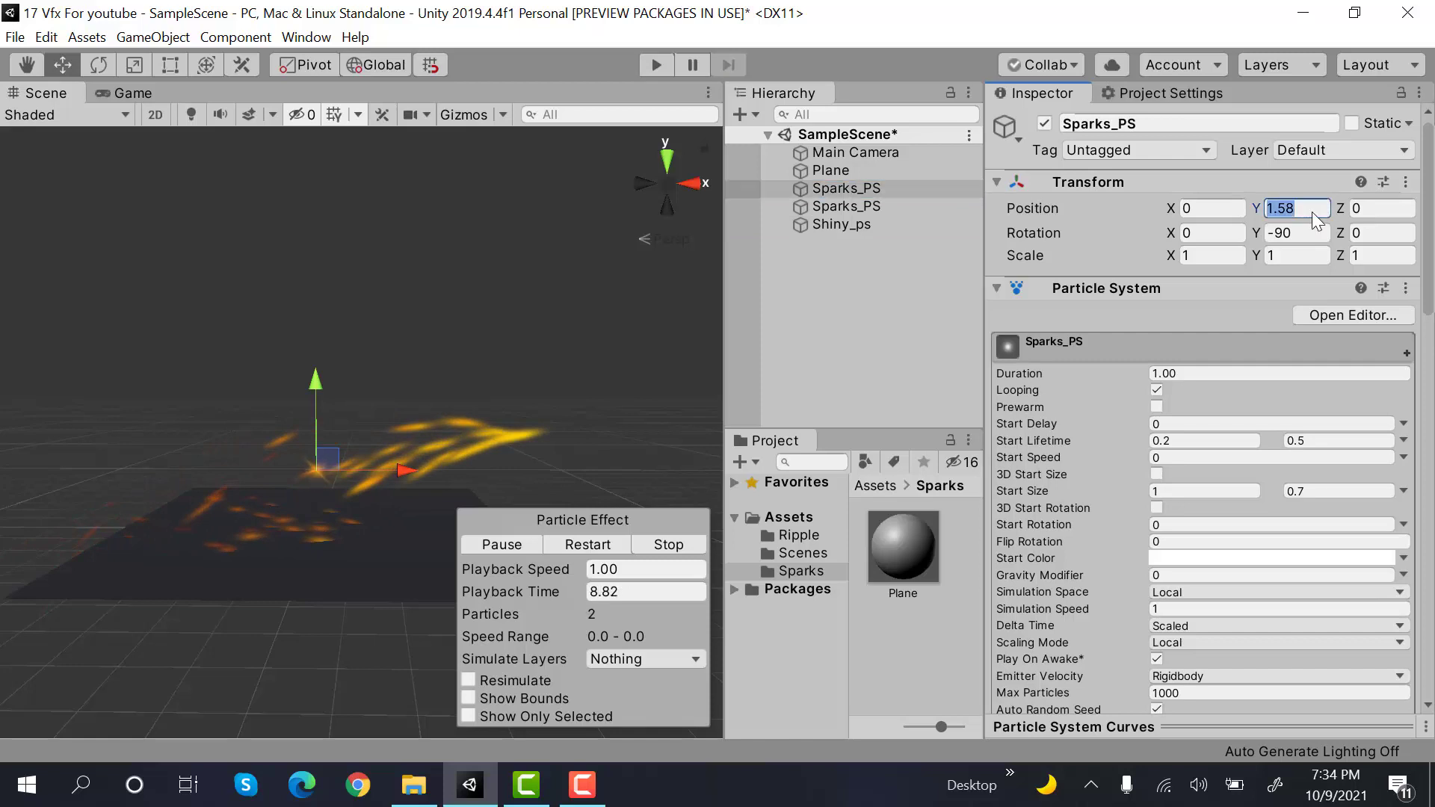
{"action": "type", "text": "0"}
Zero the X and Y positions of both systems and re-parent them under Sparks_PS
{"action": "left_click", "coordinate": [880, 204]}
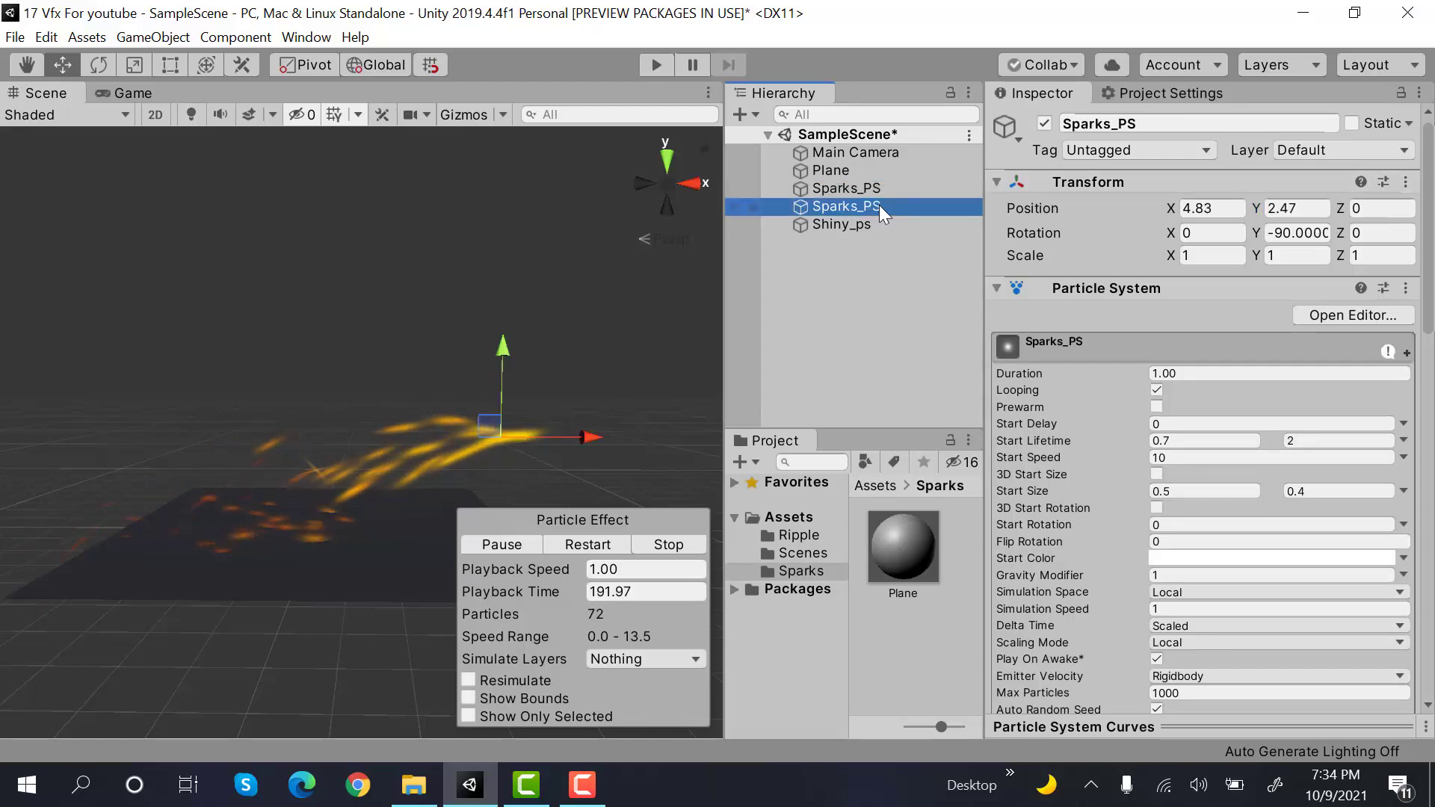
{"action": "left_click", "coordinate": [881, 226], "text": "shift"}
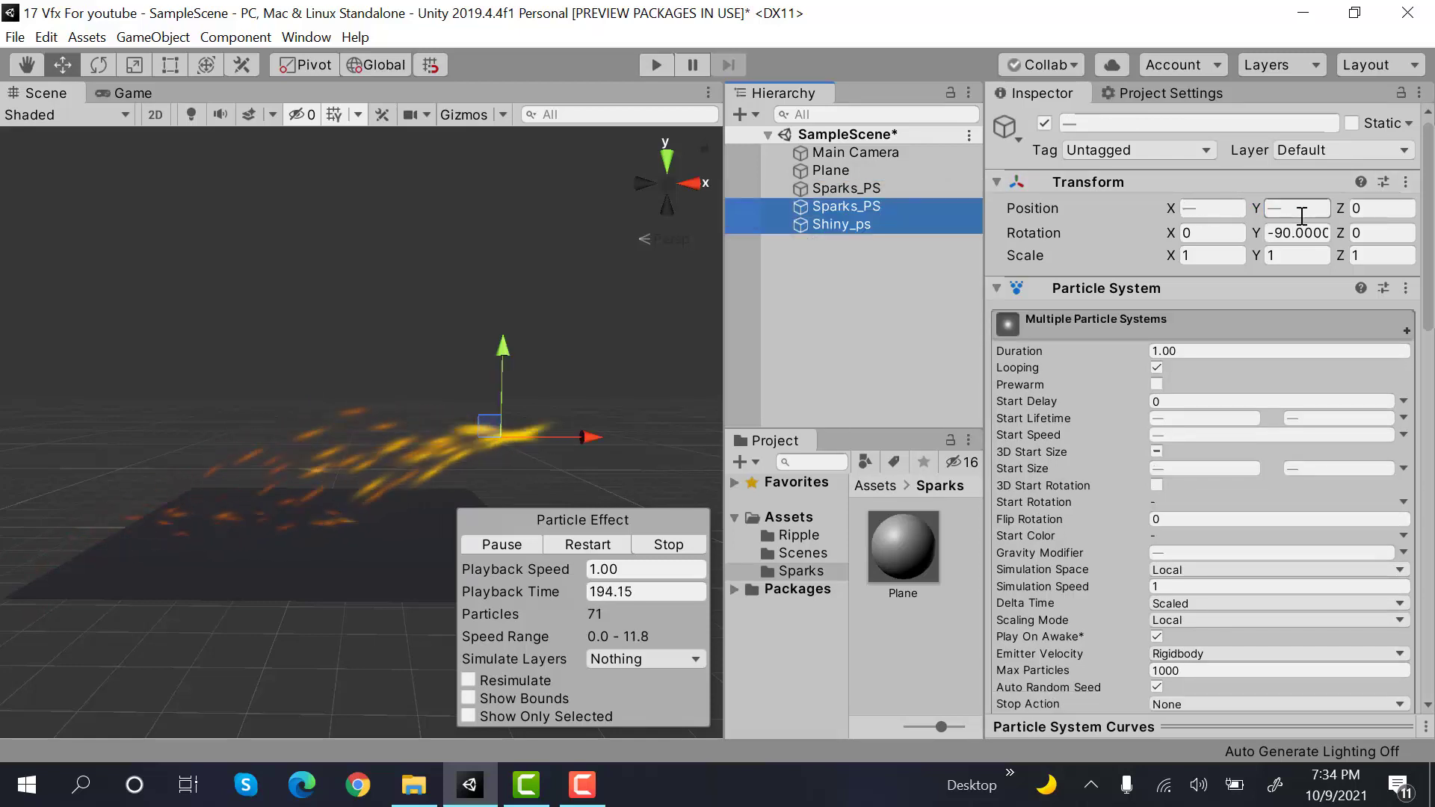
{"action": "left_click", "coordinate": [1297, 209]}
{"action": "type", "text": "0"}
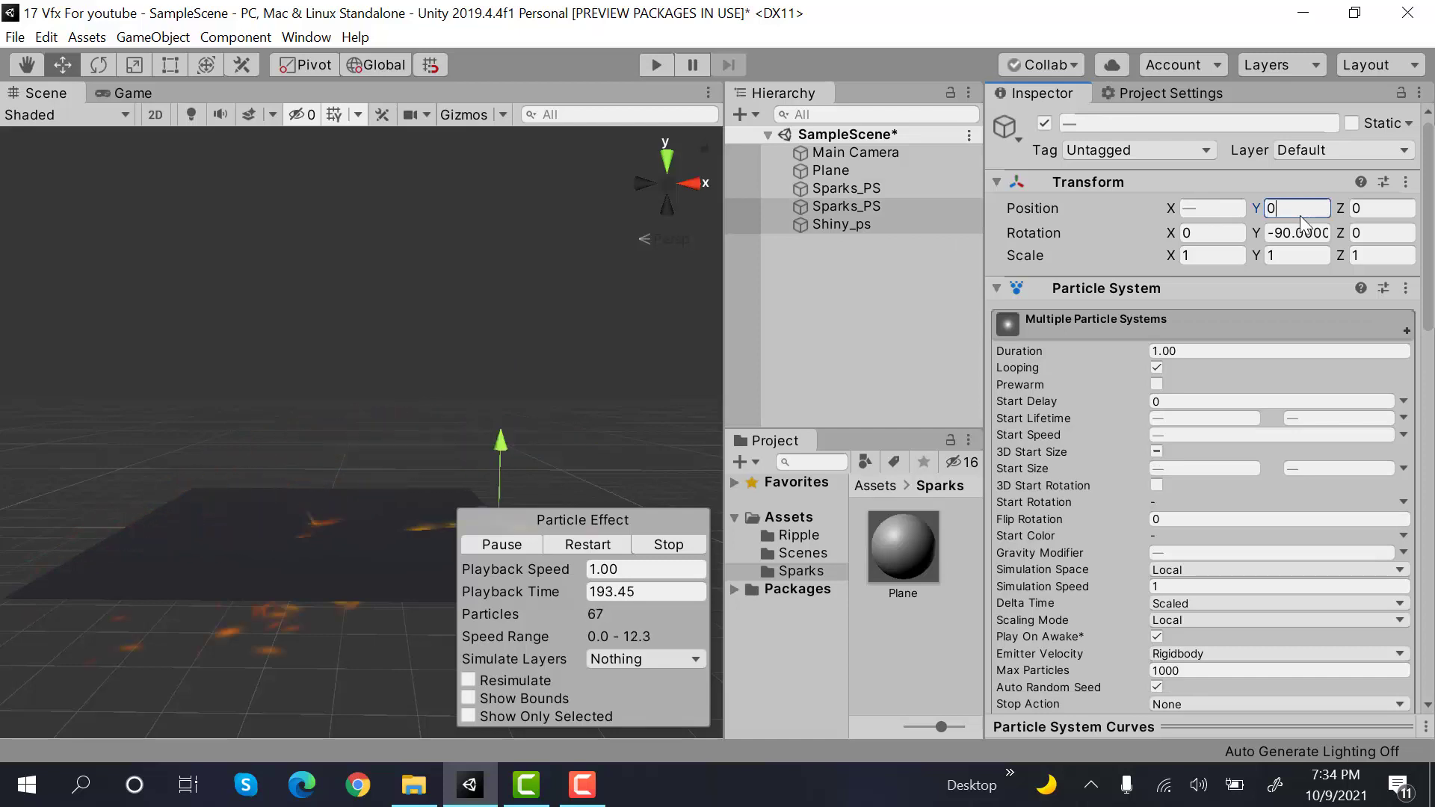
{"action": "left_click", "coordinate": [1235, 211]}
{"action": "type", "text": "0"}
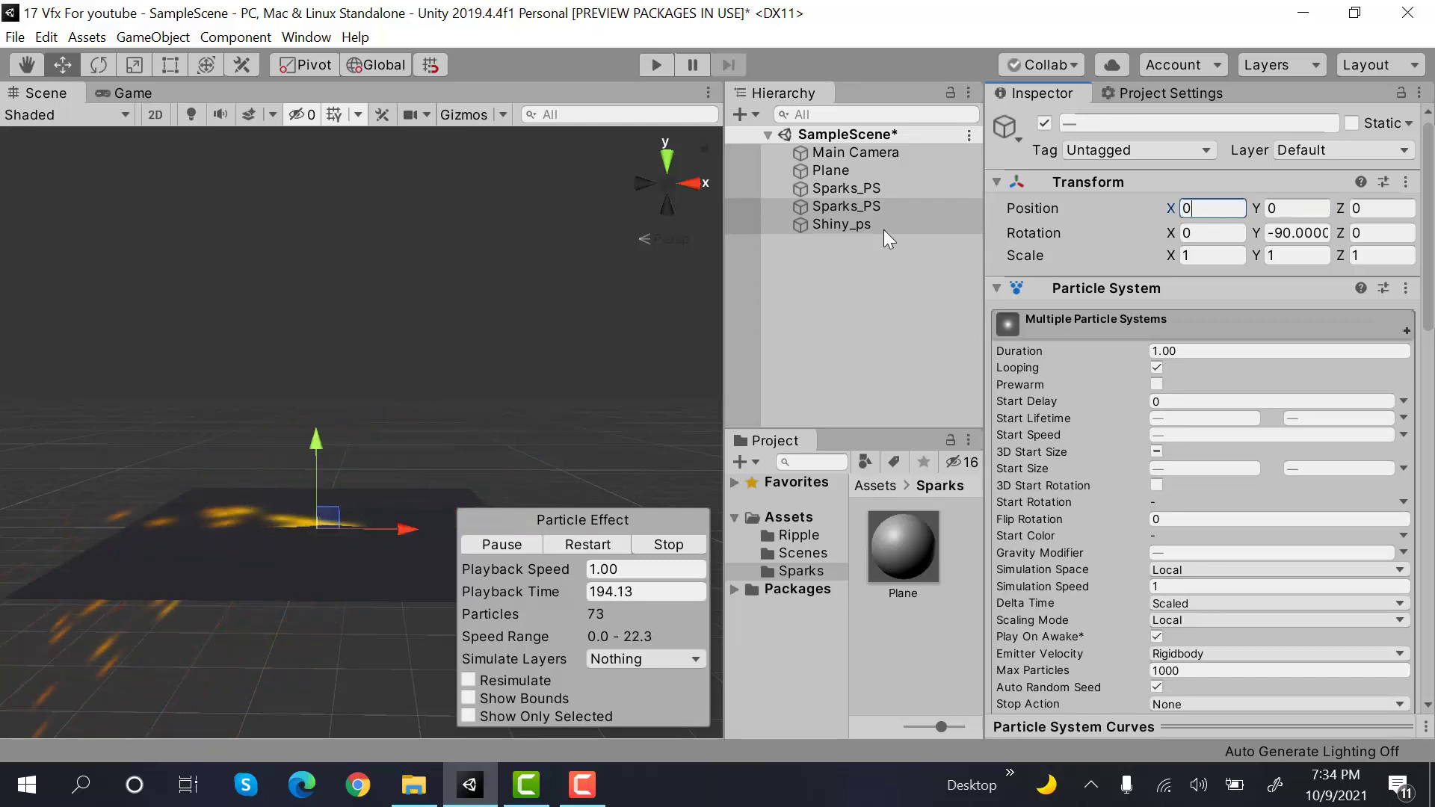
{"action": "left_click_drag", "start_coordinate": [873, 205], "coordinate": [882, 190]}
Move the parent Sparks_PS to position X 2.94, Y 1.85
{"action": "left_click", "coordinate": [882, 191]}
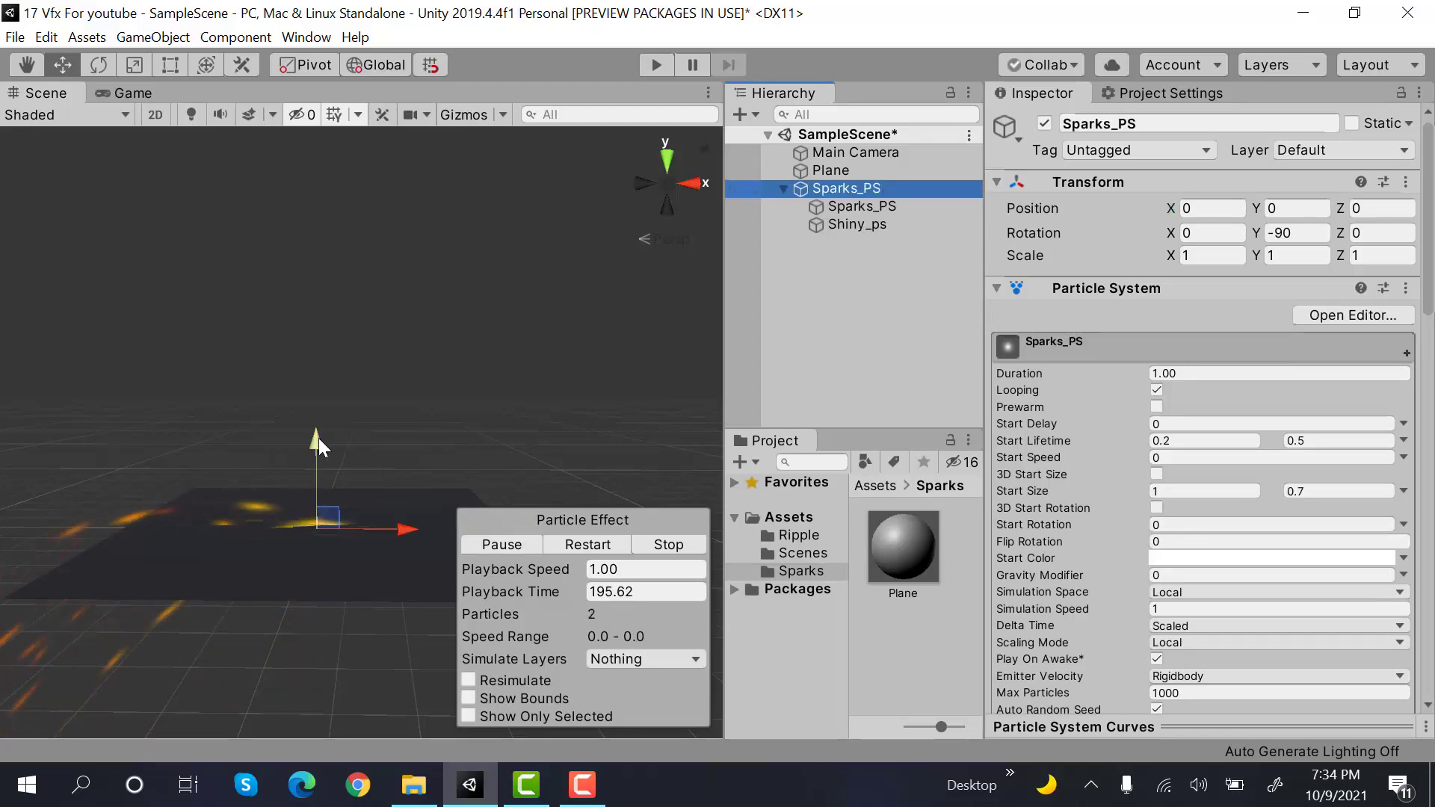
{"action": "left_click_drag", "start_coordinate": [319, 438], "coordinate": [320, 371]}
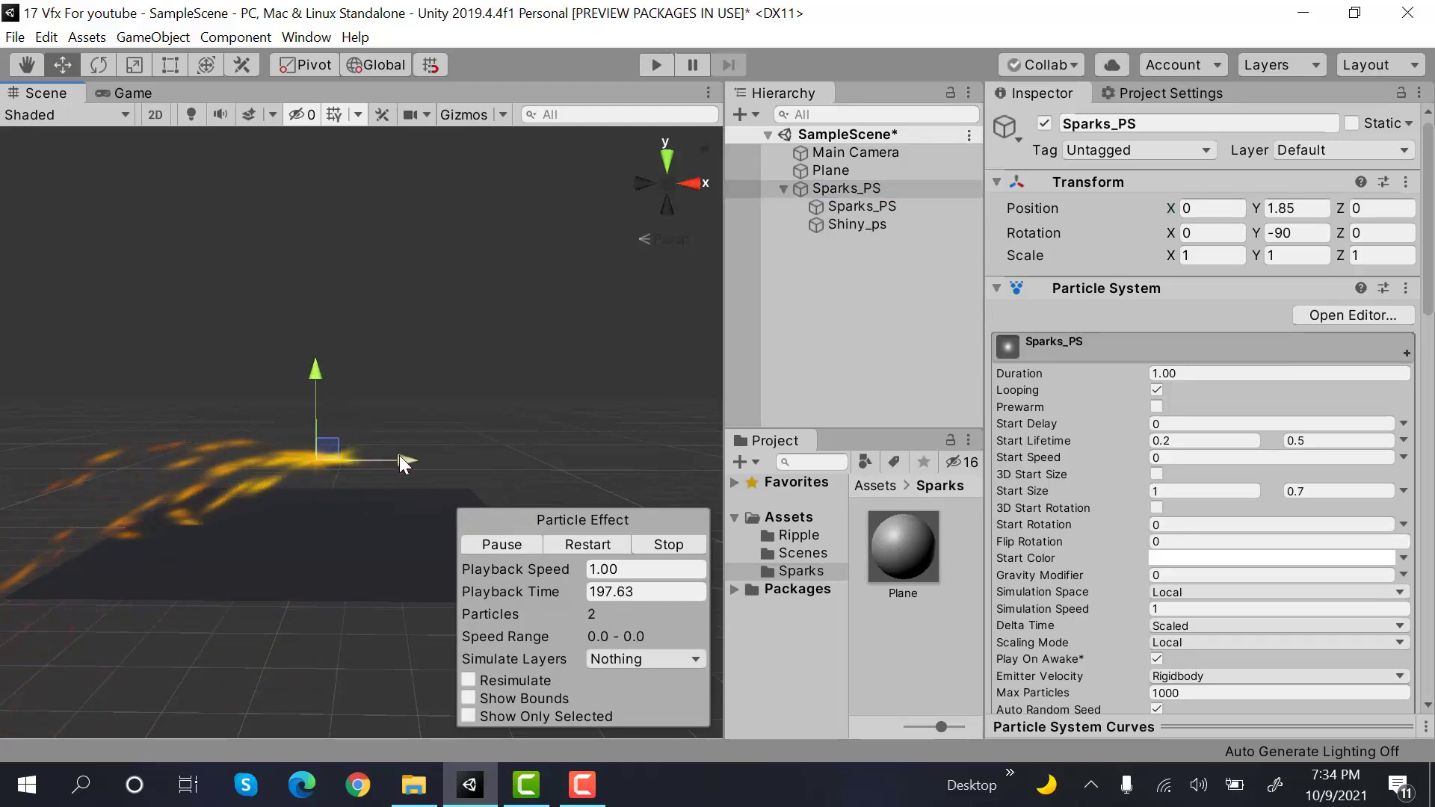
{"action": "left_click_drag", "start_coordinate": [404, 459], "coordinate": [515, 465]}
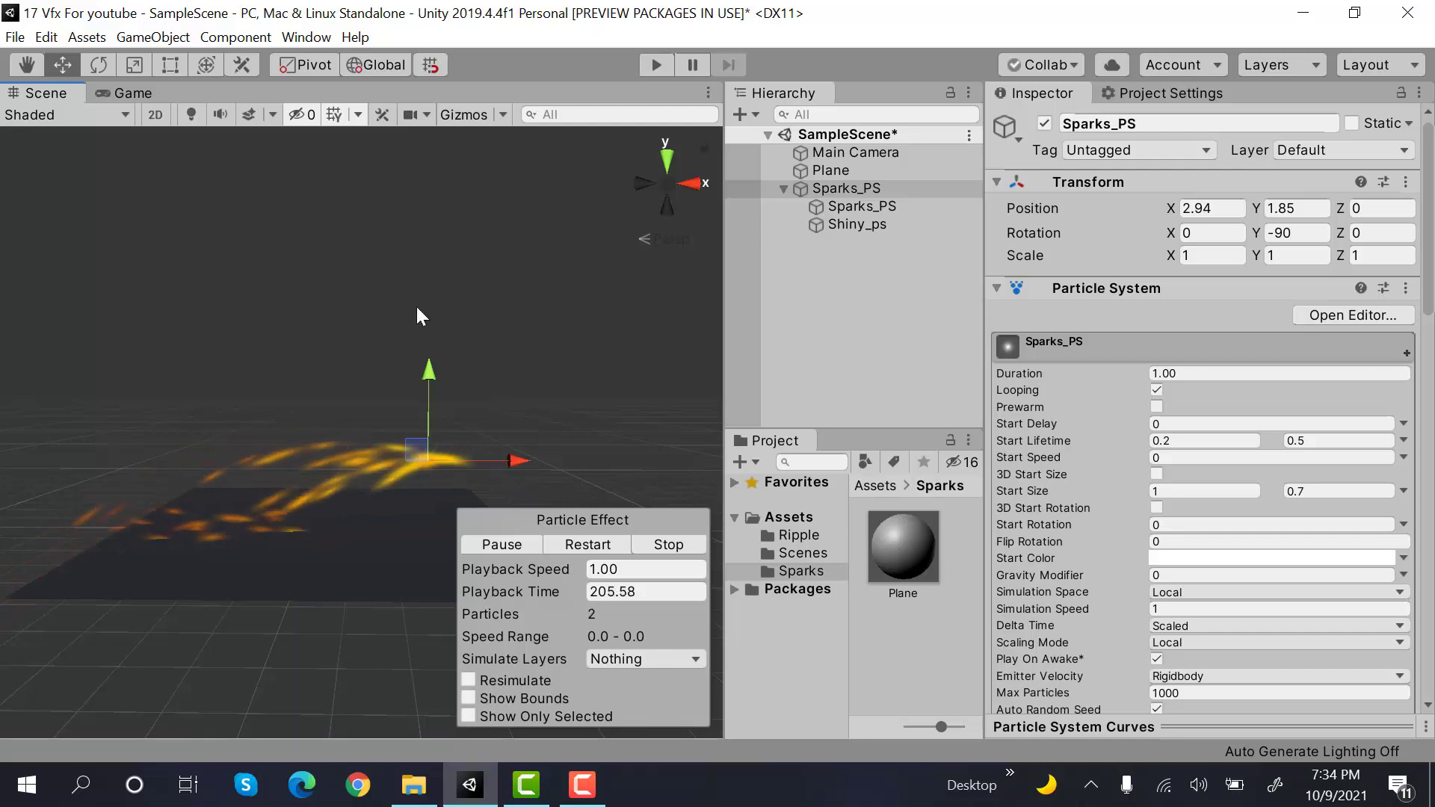
Show the desktop and start Adobe Photoshop CC 2018 from its desktop icon
{"action": "key", "text": "super+d"}
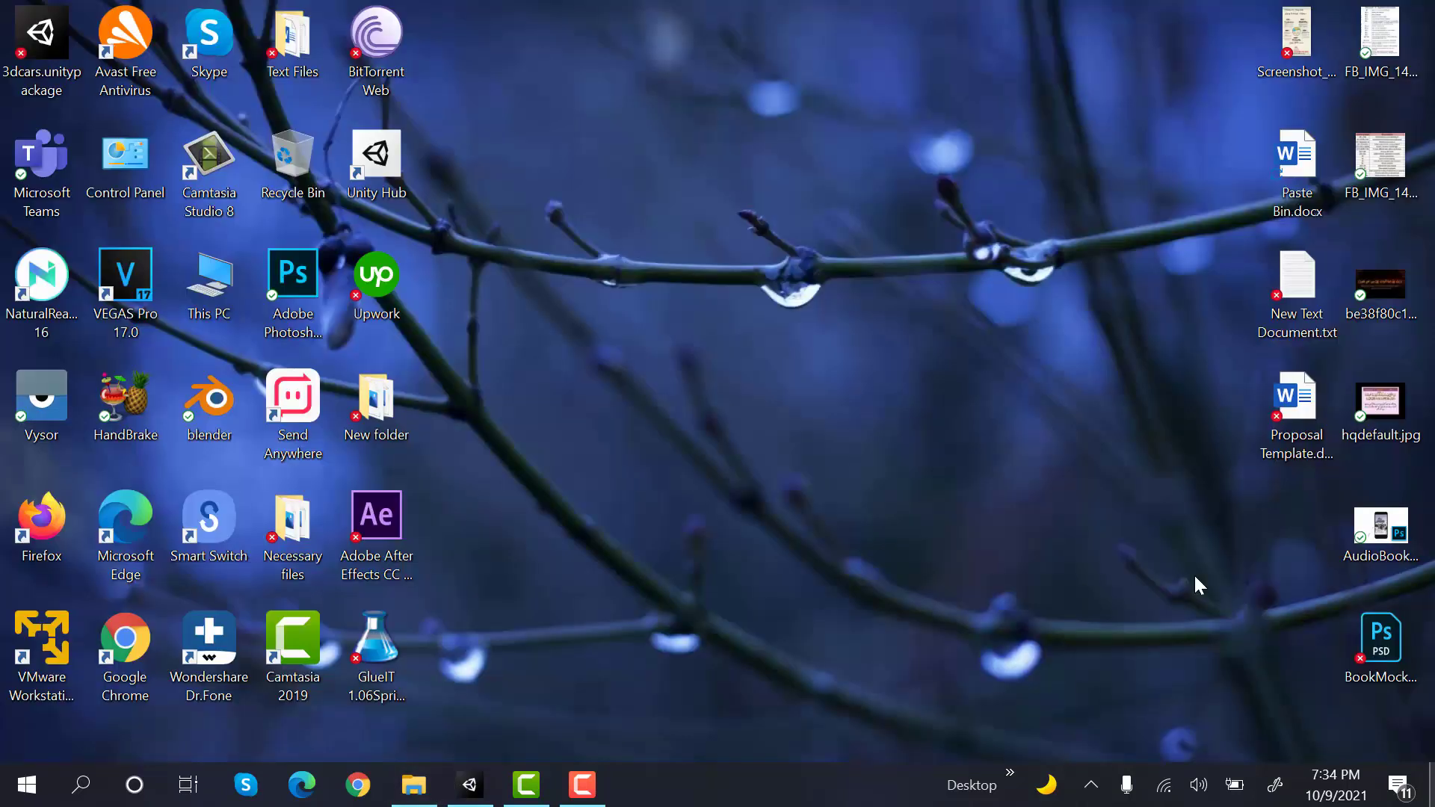
{"action": "double_click", "coordinate": [294, 299]}
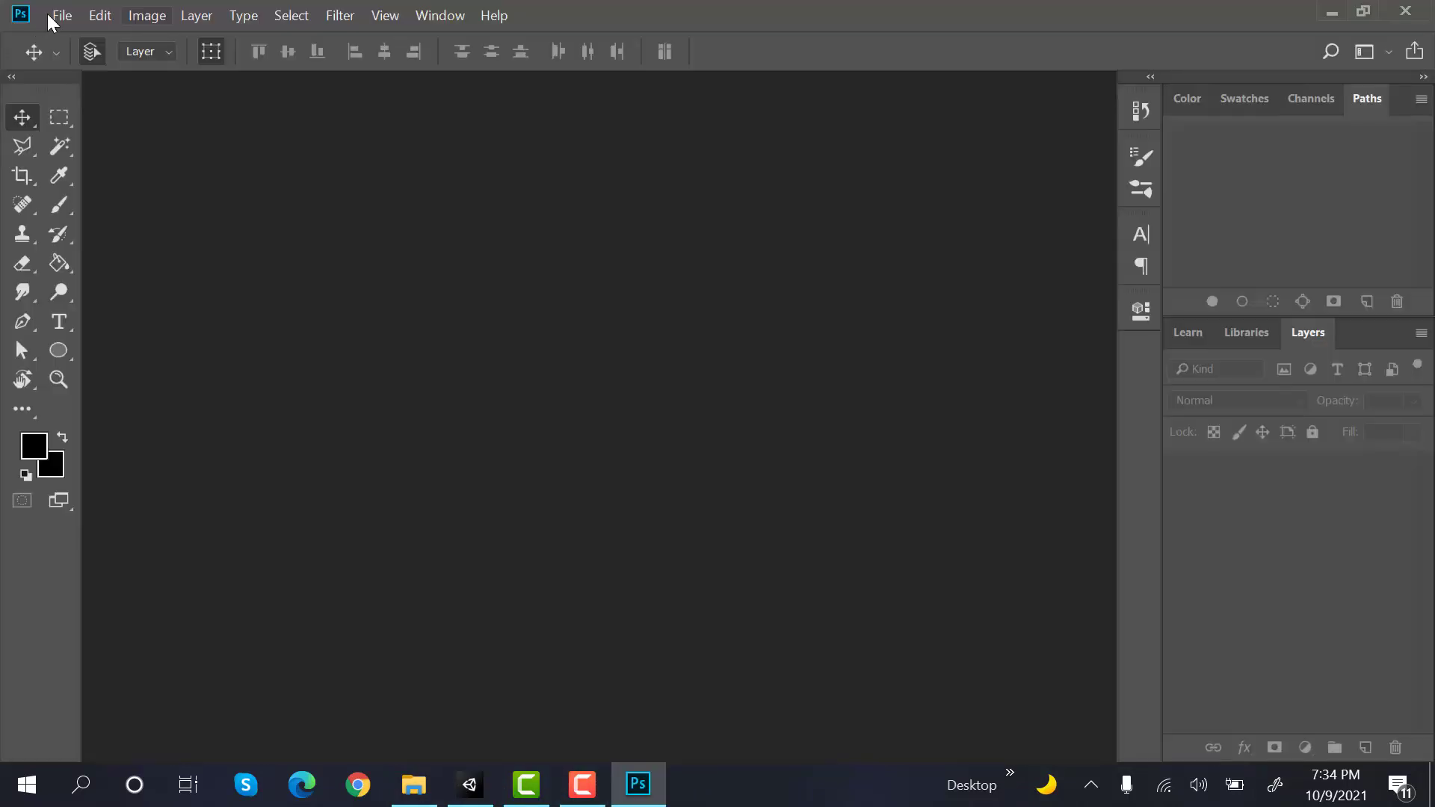
{"action": "left_click", "coordinate": [62, 15]}
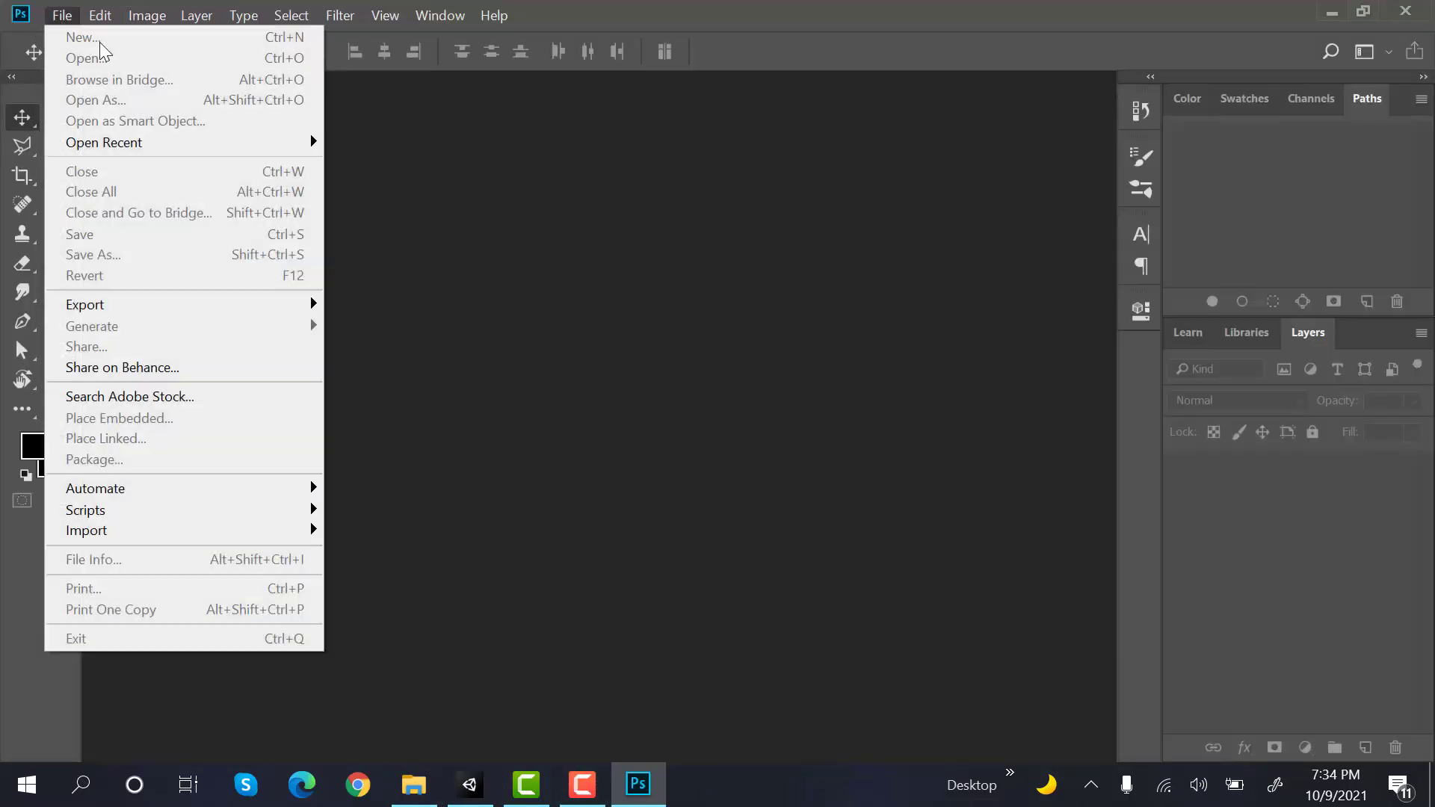
{"action": "left_click", "coordinate": [62, 15]}
{"action": "left_click", "coordinate": [196, 34]}
Create a new 512×512 px Untitled-1 document and fill its background black
{"action": "left_click", "coordinate": [62, 15]}
{"action": "left_click", "coordinate": [67, 29]}
{"action": "left_click", "coordinate": [839, 135]}
{"action": "left_click", "coordinate": [59, 263]}
{"action": "left_click", "coordinate": [654, 425]}
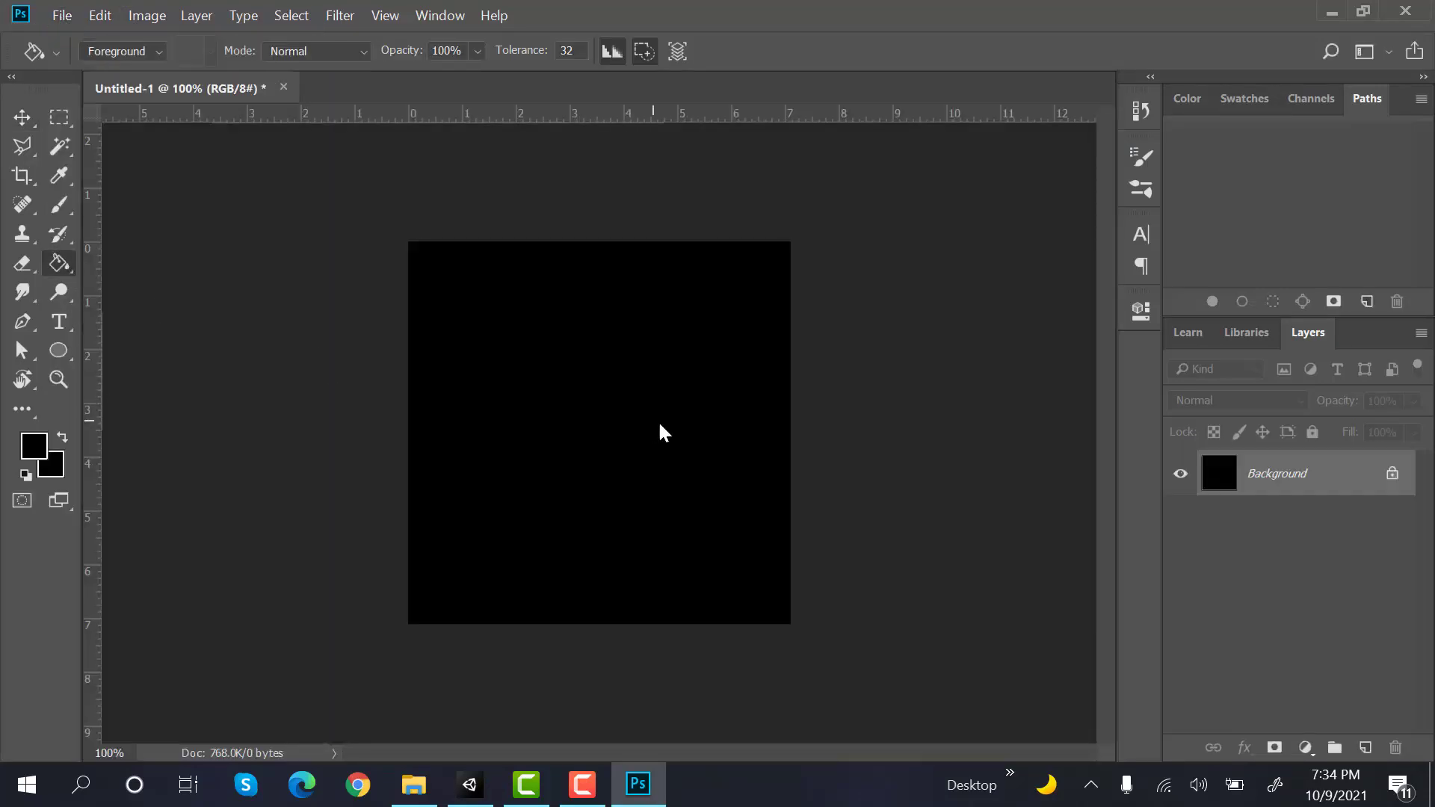
Add a new empty layer and set the foreground colour to white (ffffff)
{"action": "left_click", "coordinate": [1366, 748]}
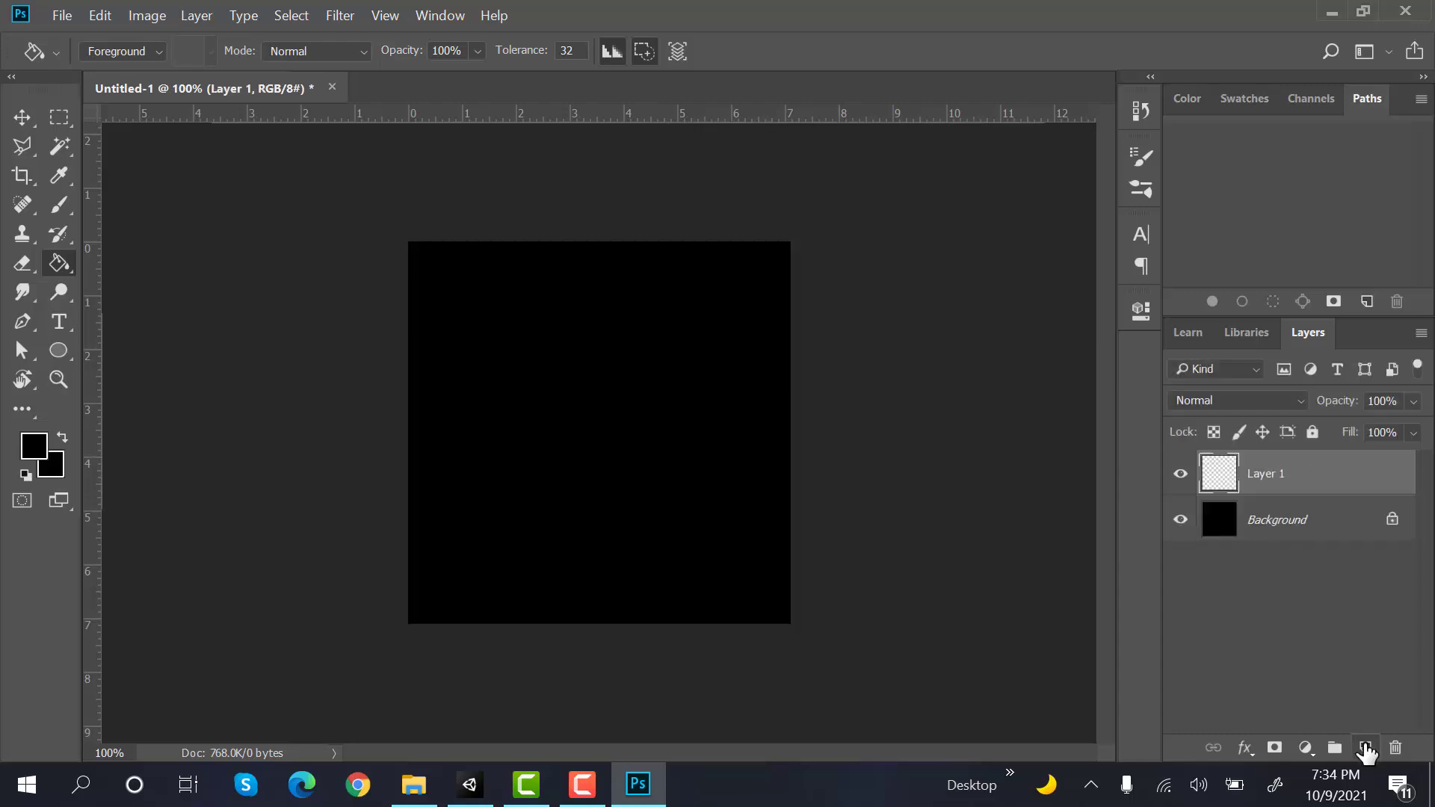
{"action": "left_click", "coordinate": [40, 442]}
{"action": "type", "text": "ffffff"}
{"action": "left_click", "coordinate": [1280, 157]}
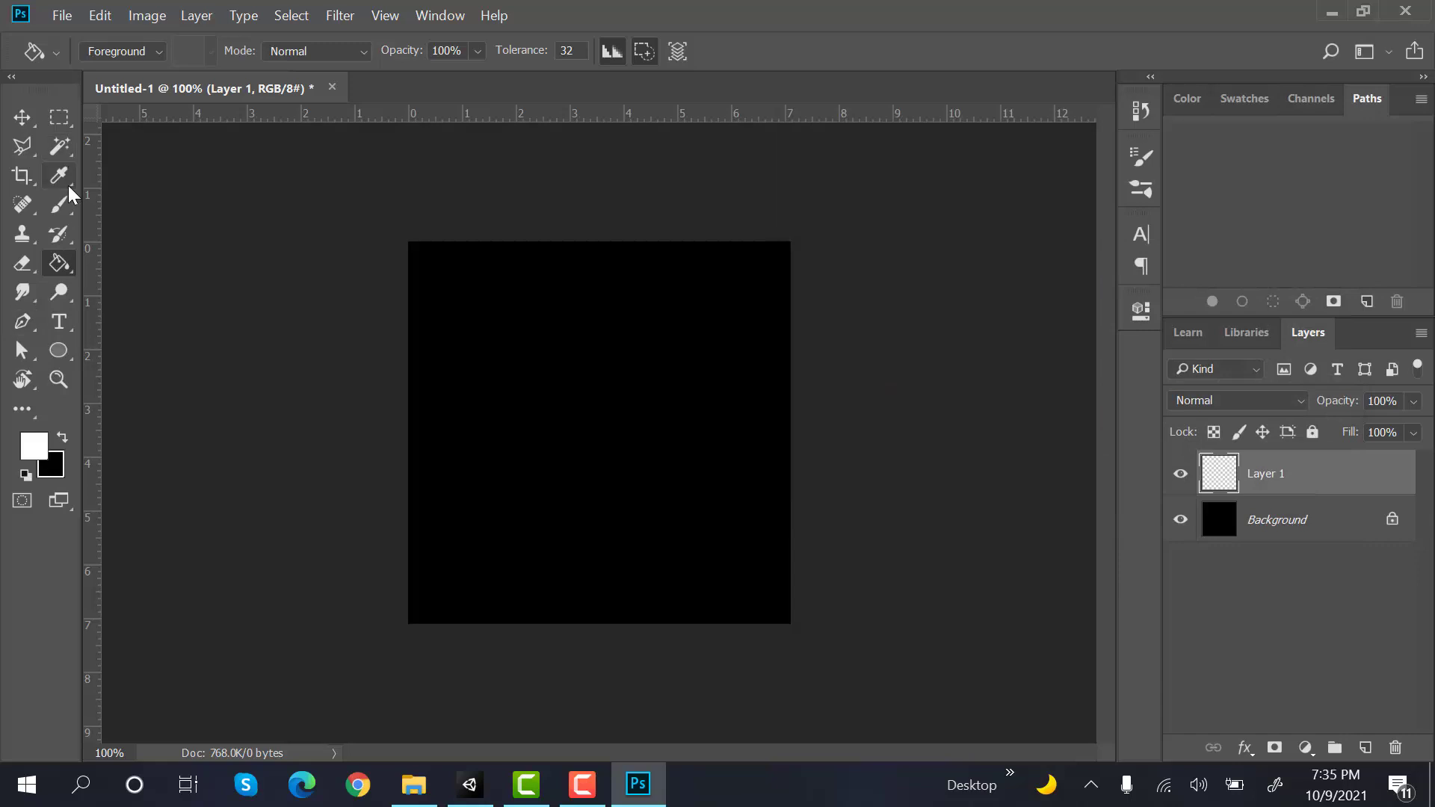
Paint one soft white glow at the canvas centre with a 243 px, 0% hardness Soft Round brush
{"action": "left_click_drag", "start_coordinate": [59, 204], "coordinate": [120, 212]}
{"action": "left_click", "coordinate": [120, 51]}
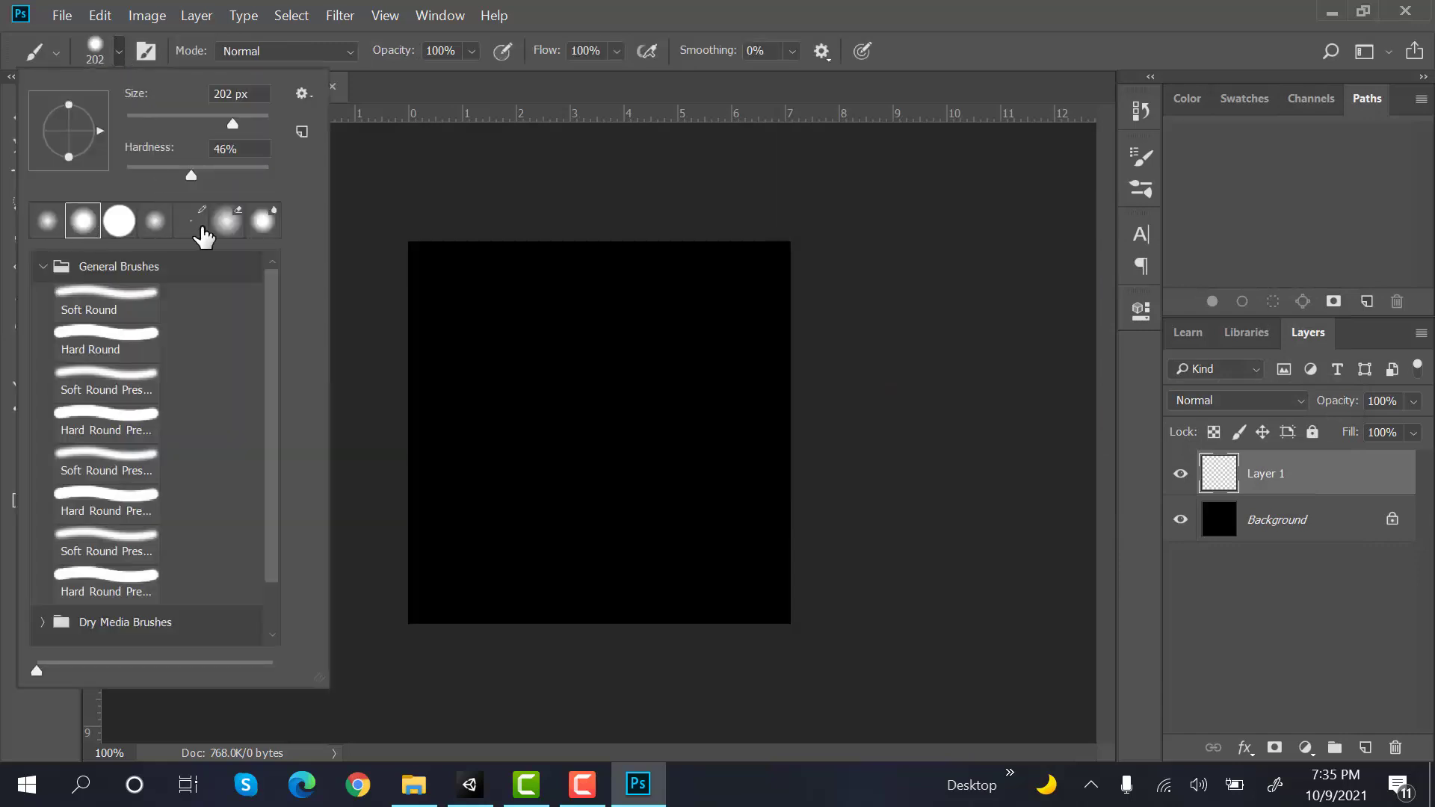
{"action": "left_click", "coordinate": [46, 221]}
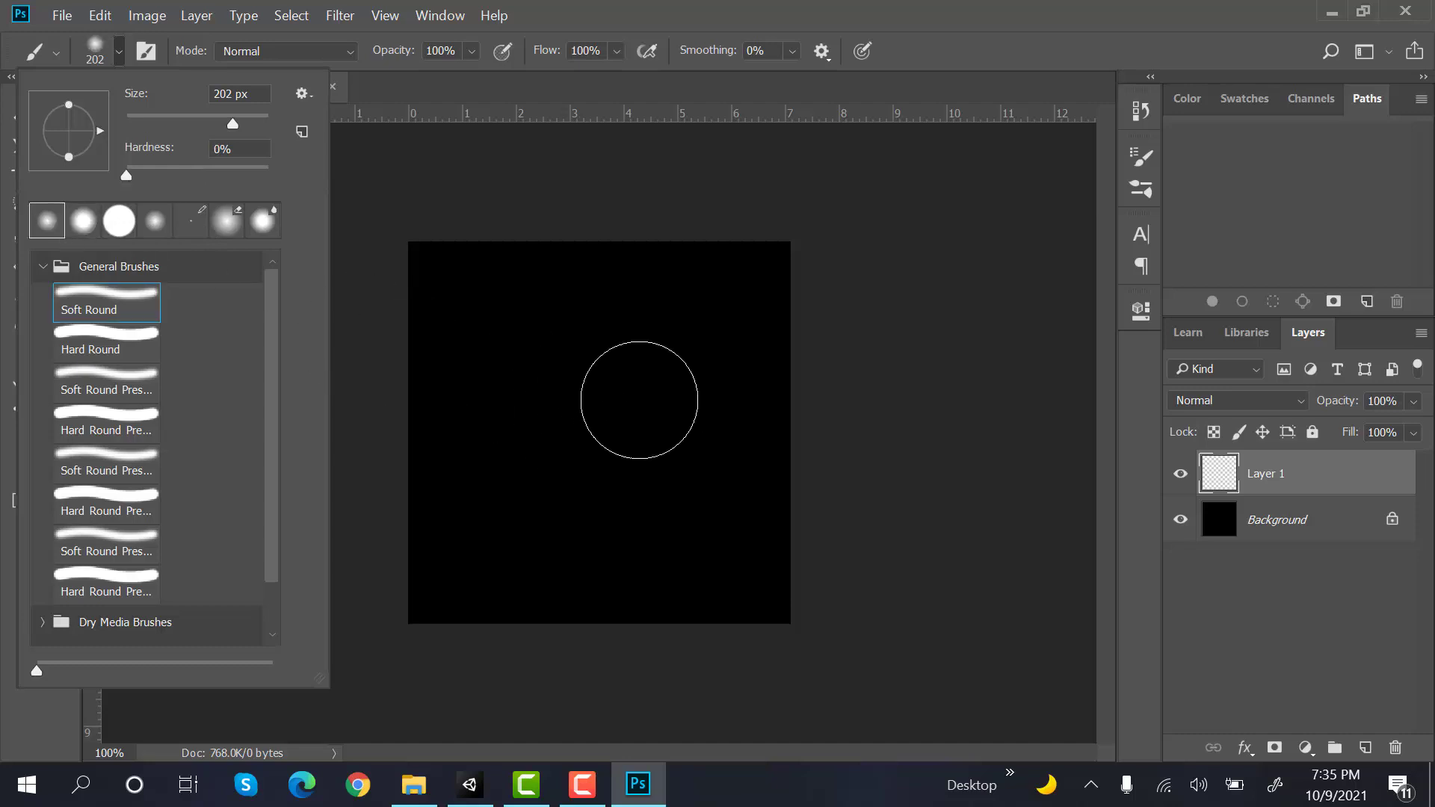
{"action": "left_click", "coordinate": [535, 7]}
{"action": "left_click", "coordinate": [121, 51]}
{"action": "left_click_drag", "start_coordinate": [228, 116], "coordinate": [237, 119]}
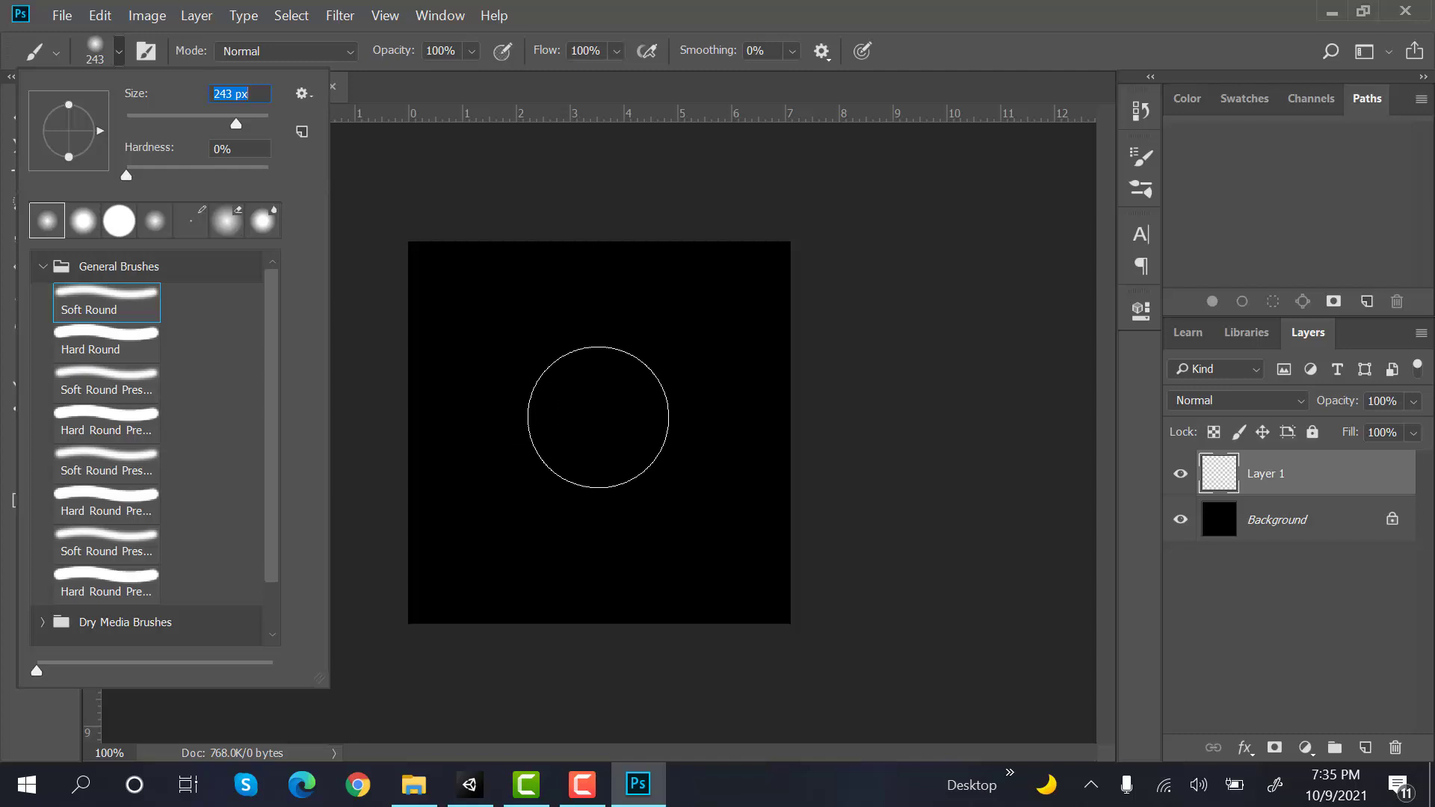
{"action": "left_click", "coordinate": [598, 417]}
{"action": "left_click", "coordinate": [598, 417]}
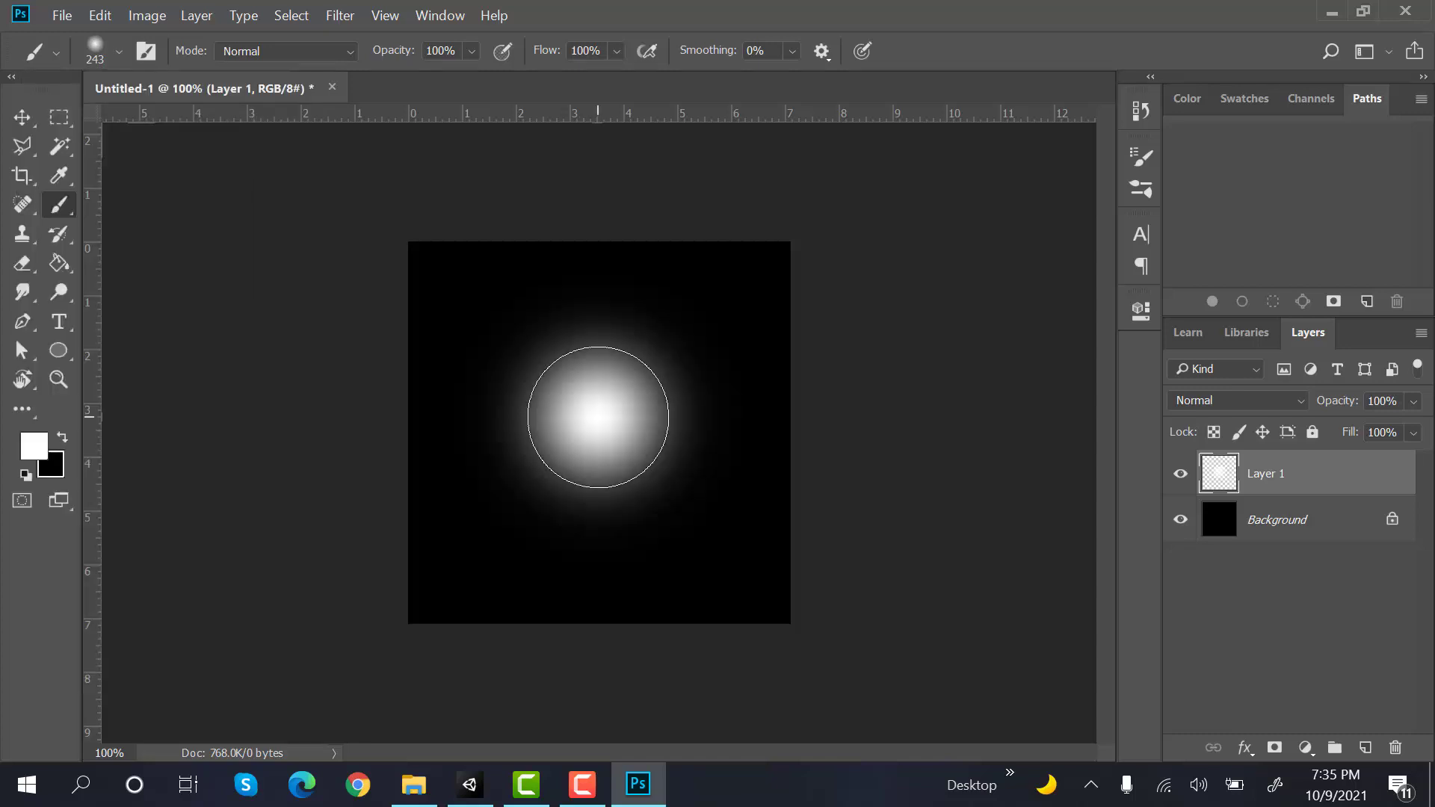
Hide the Background layer, save as pointOfLight.png, and drag it into Unity's Sparks assets
{"action": "left_click", "coordinate": [1180, 524]}
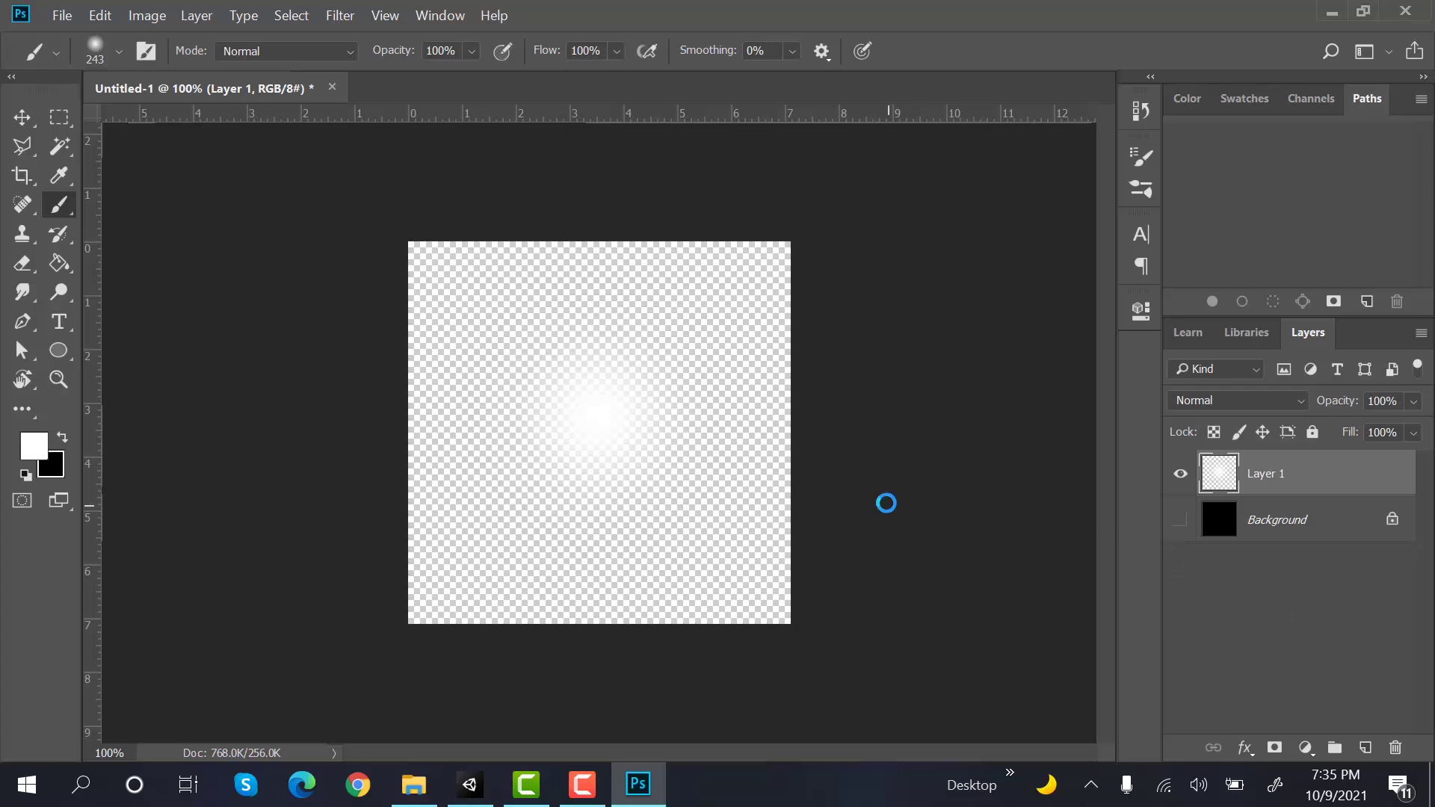
{"action": "key", "text": "ctrl+s"}
{"action": "type", "text": "pointOfLight"}
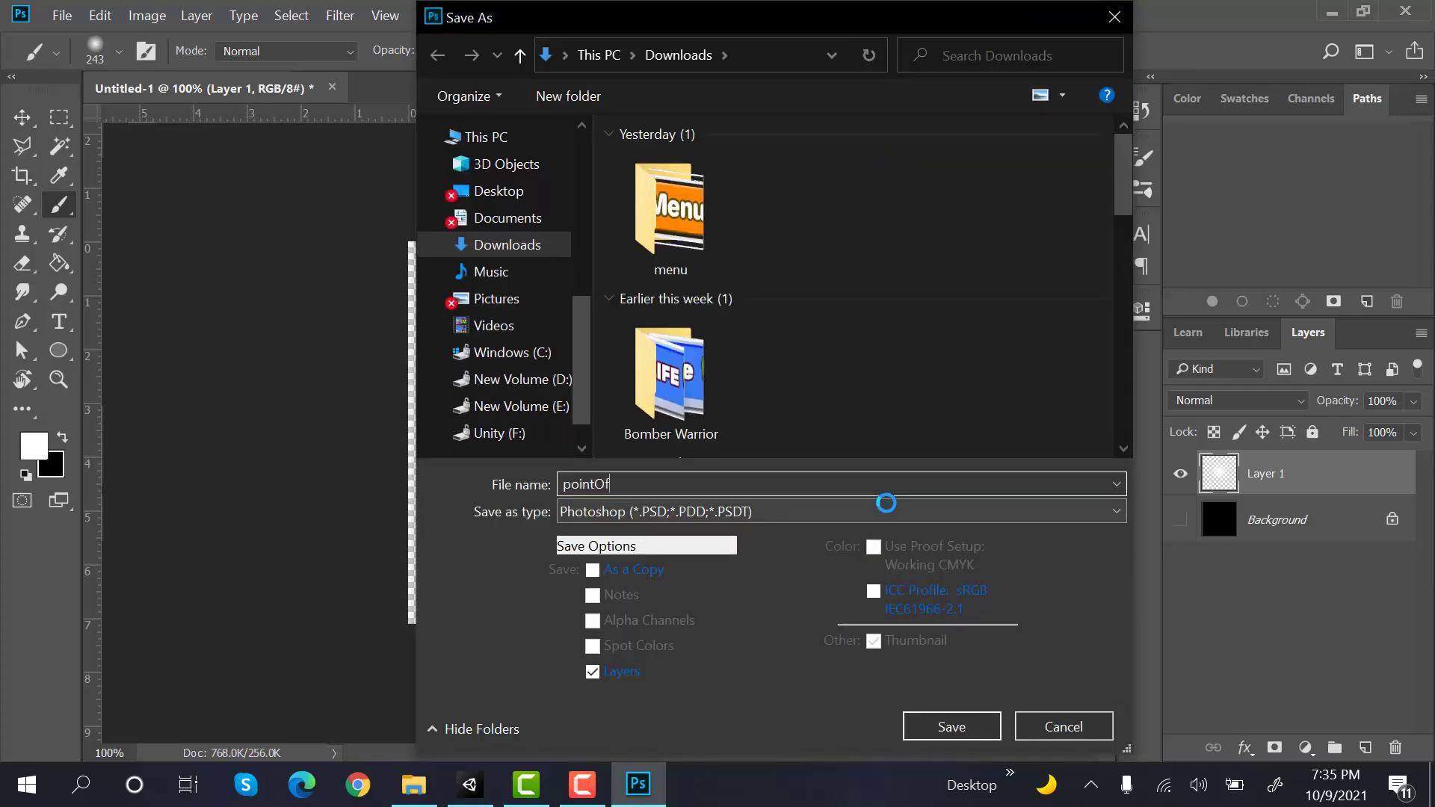
{"action": "left_click", "coordinate": [830, 511]}
{"action": "left_click", "coordinate": [830, 501]}
{"action": "left_click", "coordinate": [986, 731]}
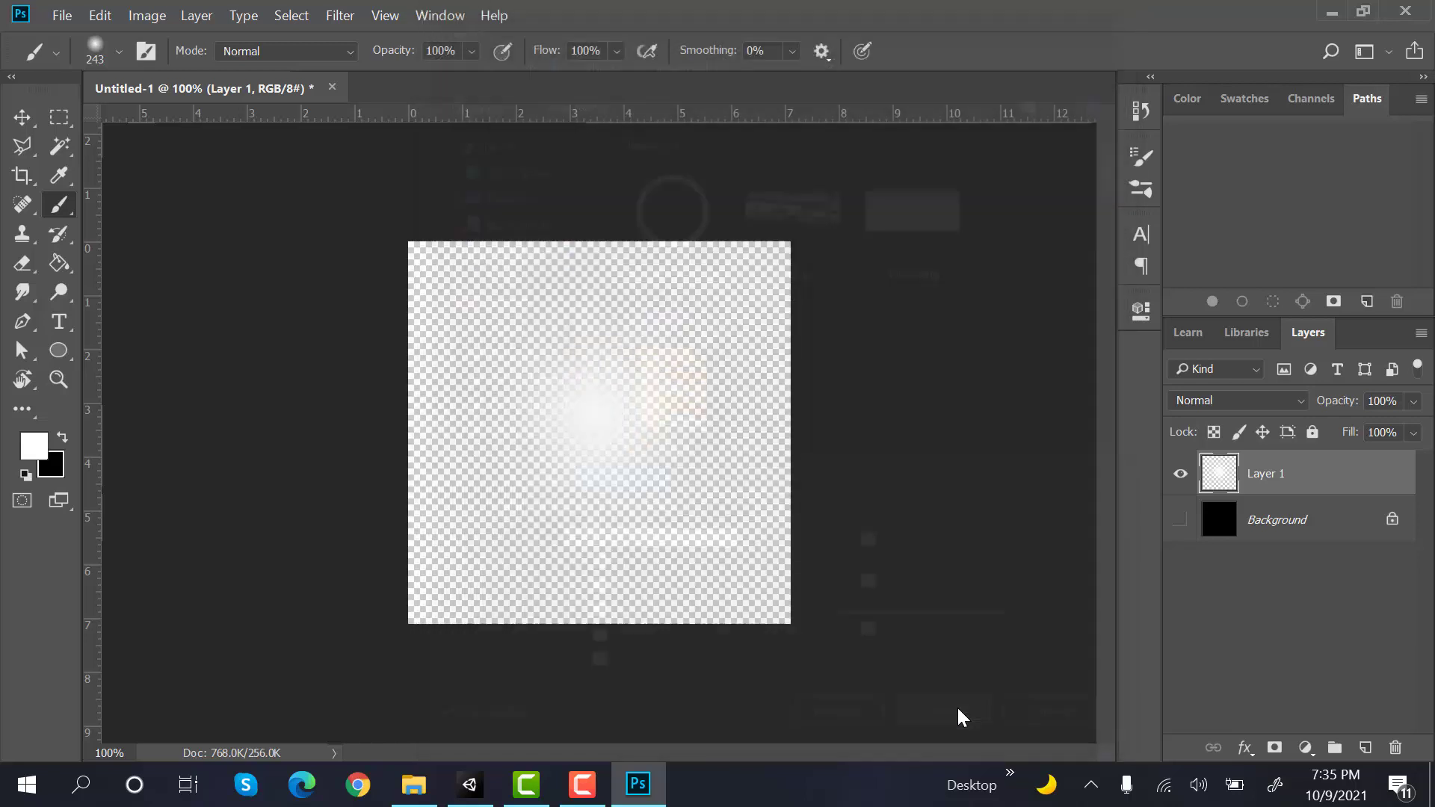
{"action": "left_click", "coordinate": [886, 214]}
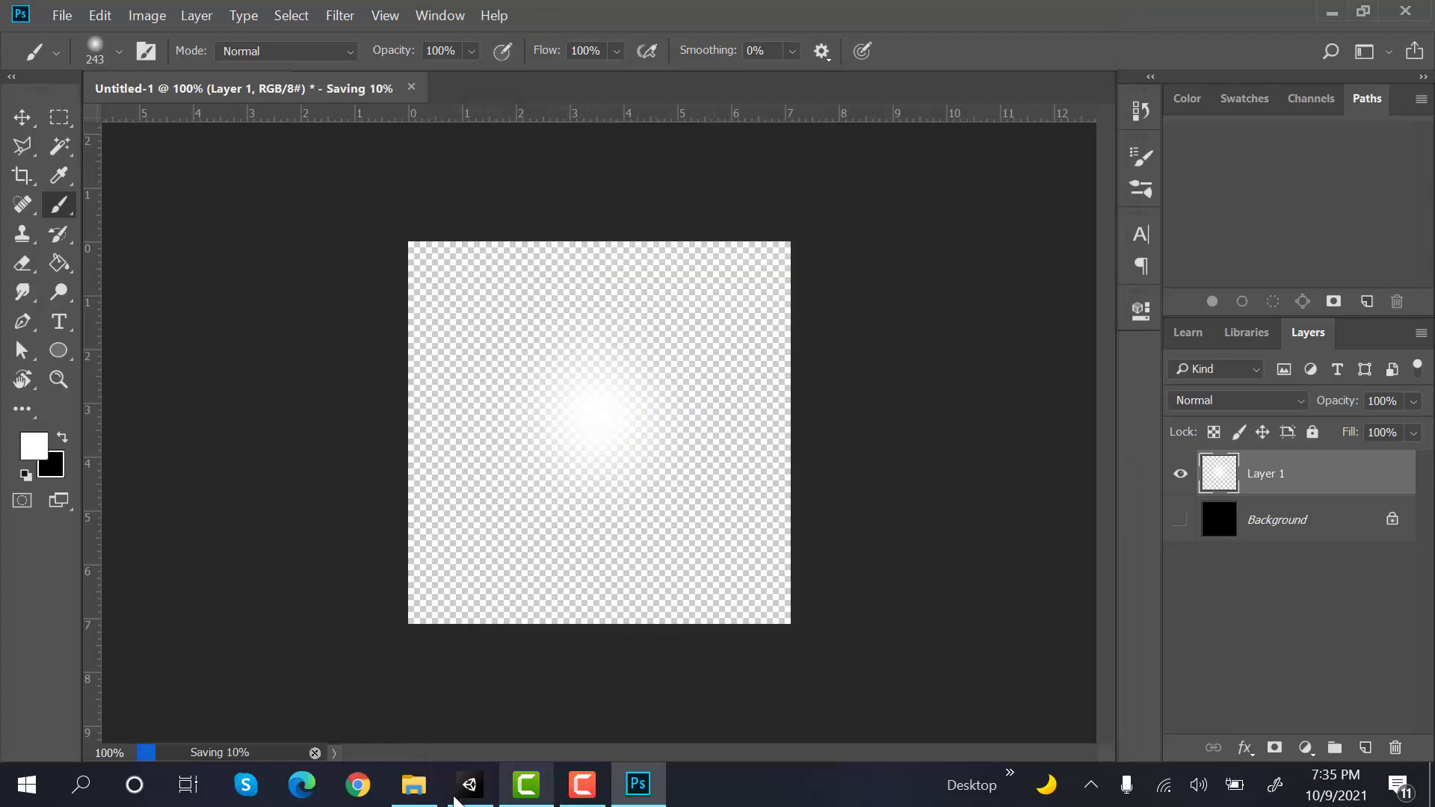
{"action": "left_click", "coordinate": [470, 785]}
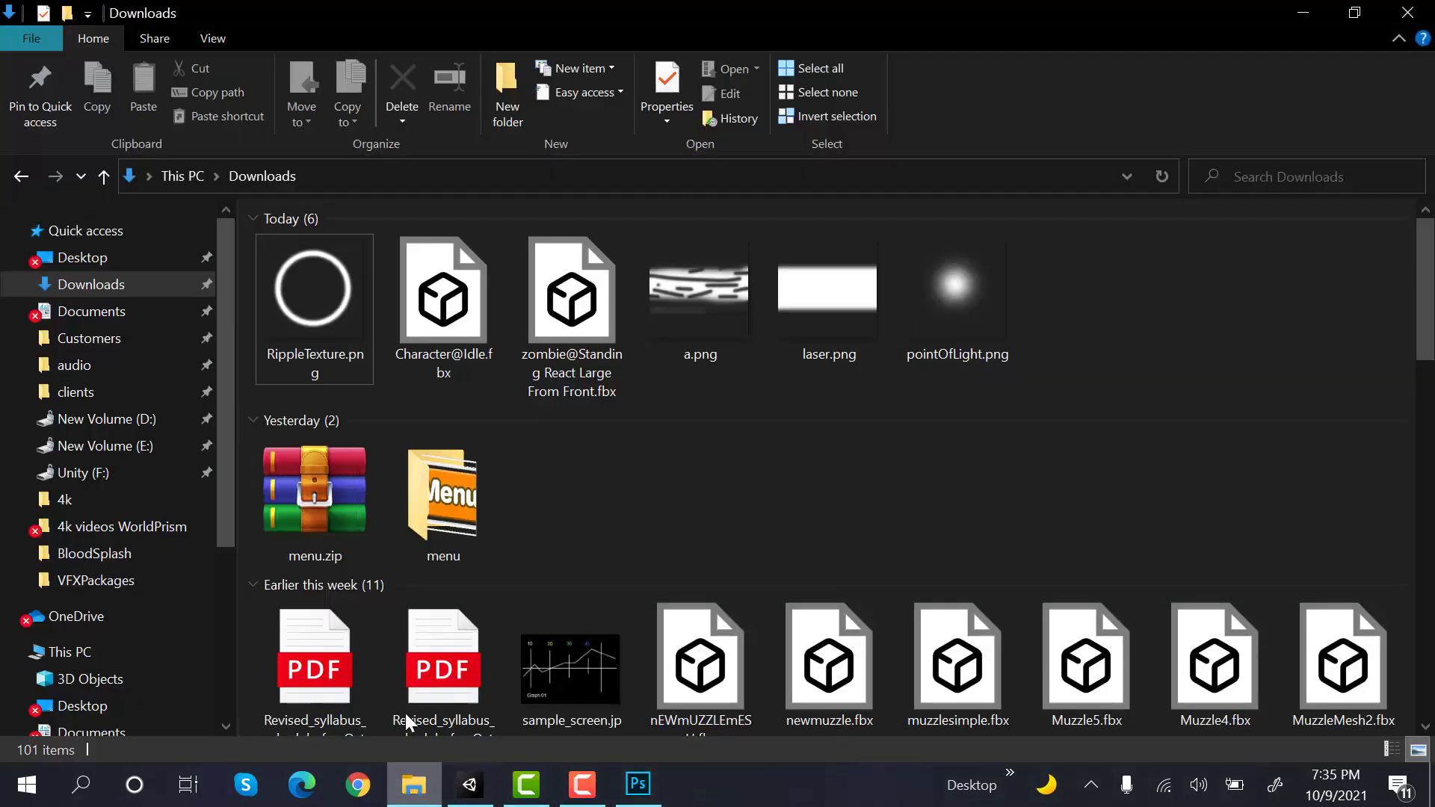
{"action": "left_click_drag", "start_coordinate": [957, 300], "coordinate": [930, 675]}
Enable Alpha Is Transparency on pointOfLight and create a Sparks_Mat material in the Sparks folder
{"action": "left_click", "coordinate": [1174, 286]}
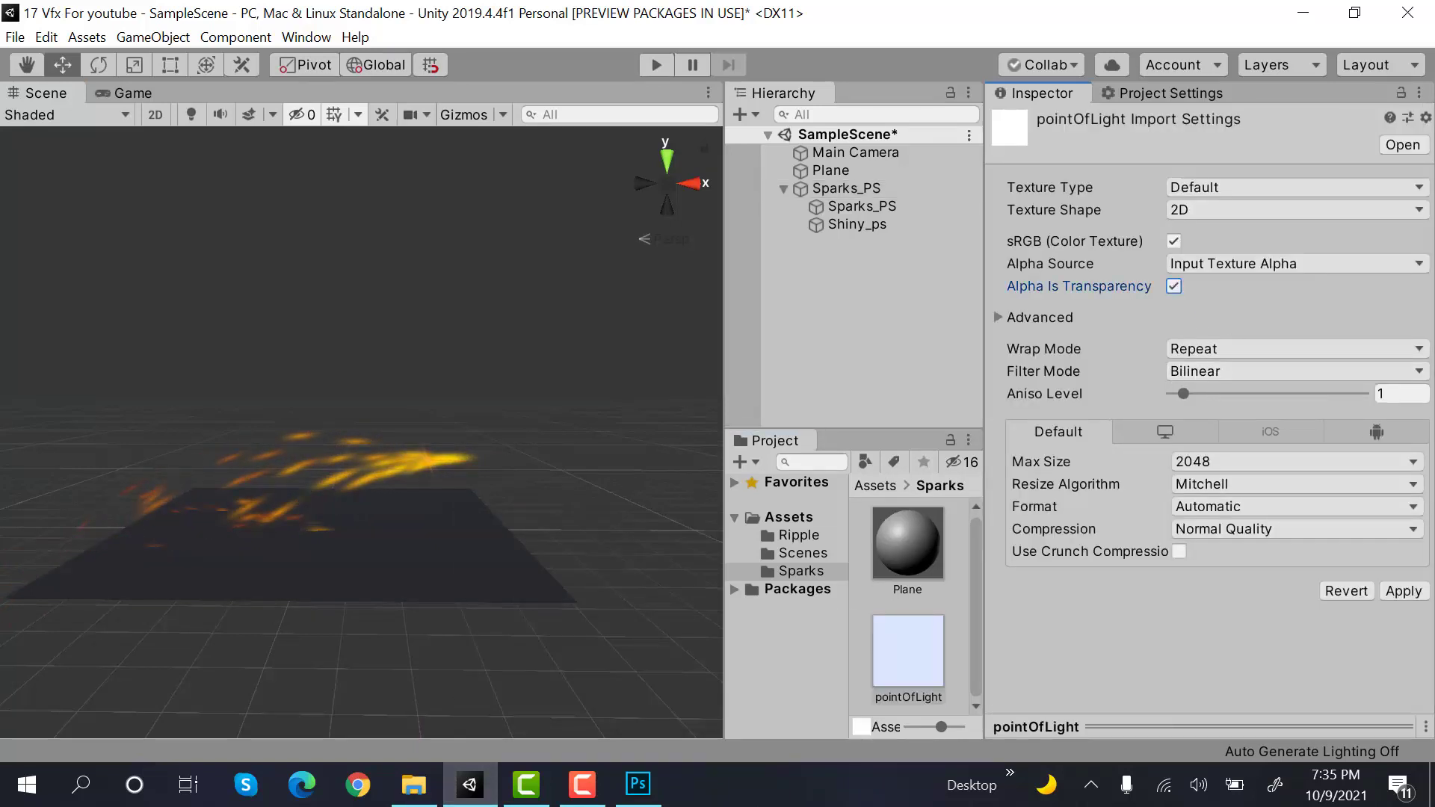
{"action": "left_click", "coordinate": [1411, 595]}
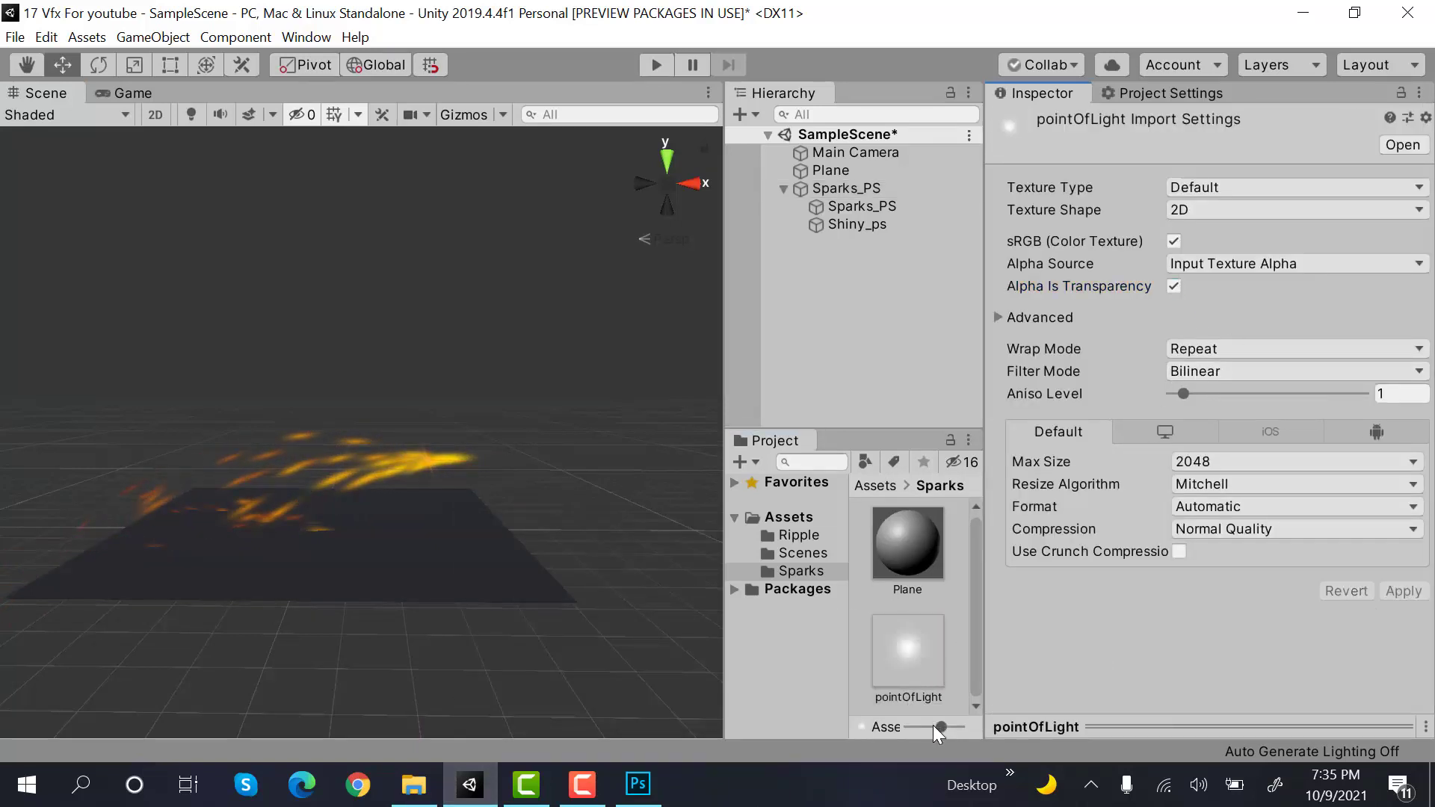
{"action": "left_click", "coordinate": [932, 726]}
{"action": "right_click", "coordinate": [931, 689]}
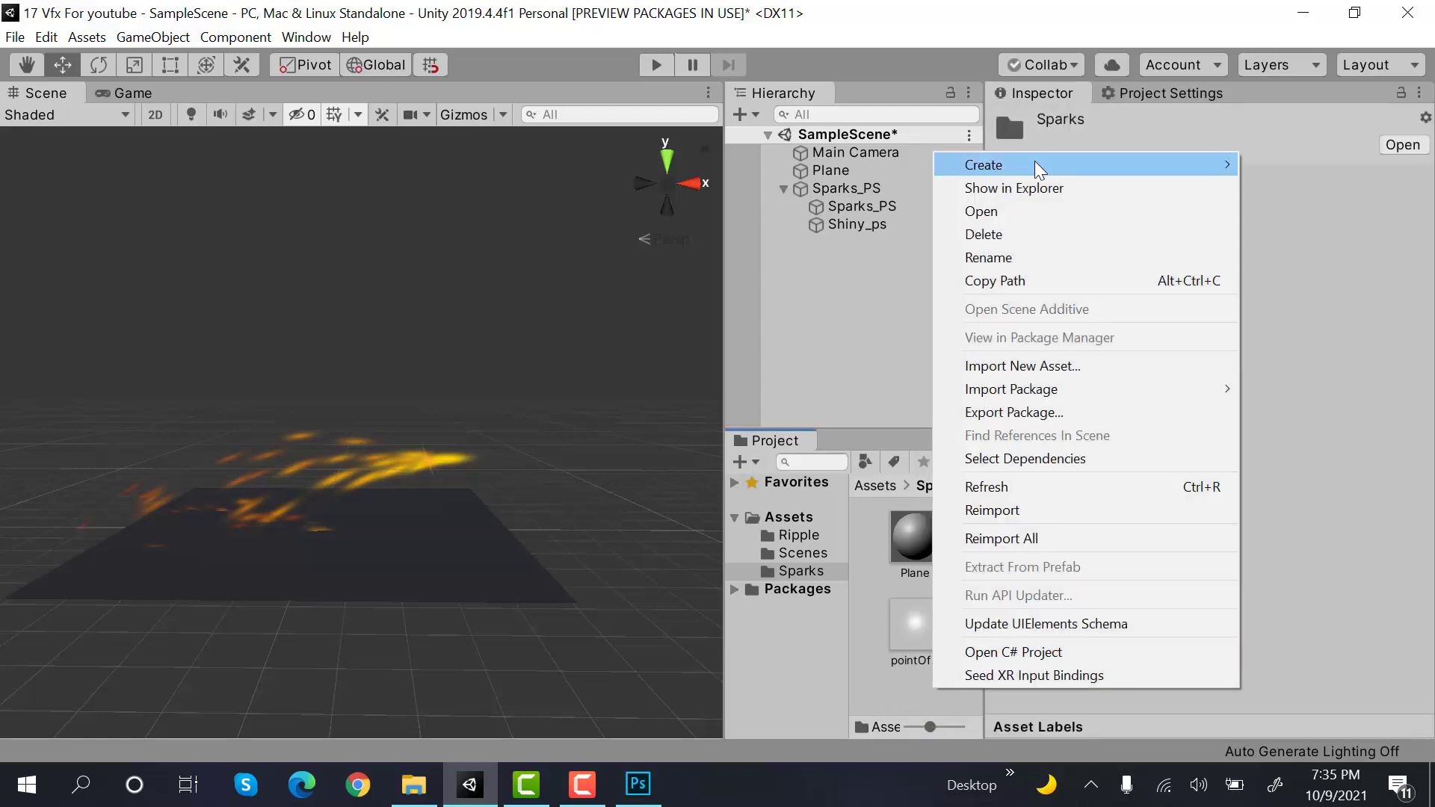
{"action": "mouse_move", "coordinate": [1039, 169]}
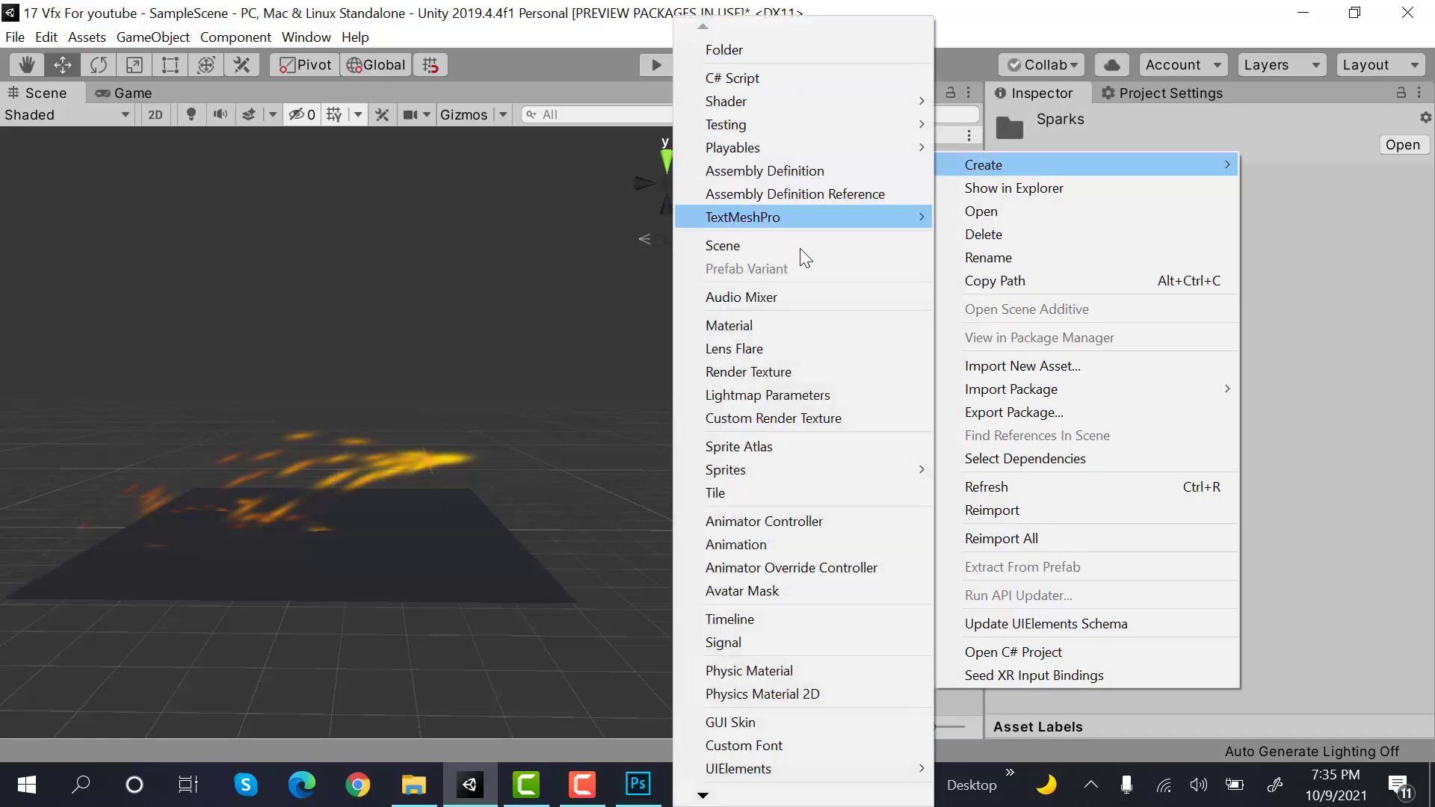
{"action": "left_click", "coordinate": [806, 323]}
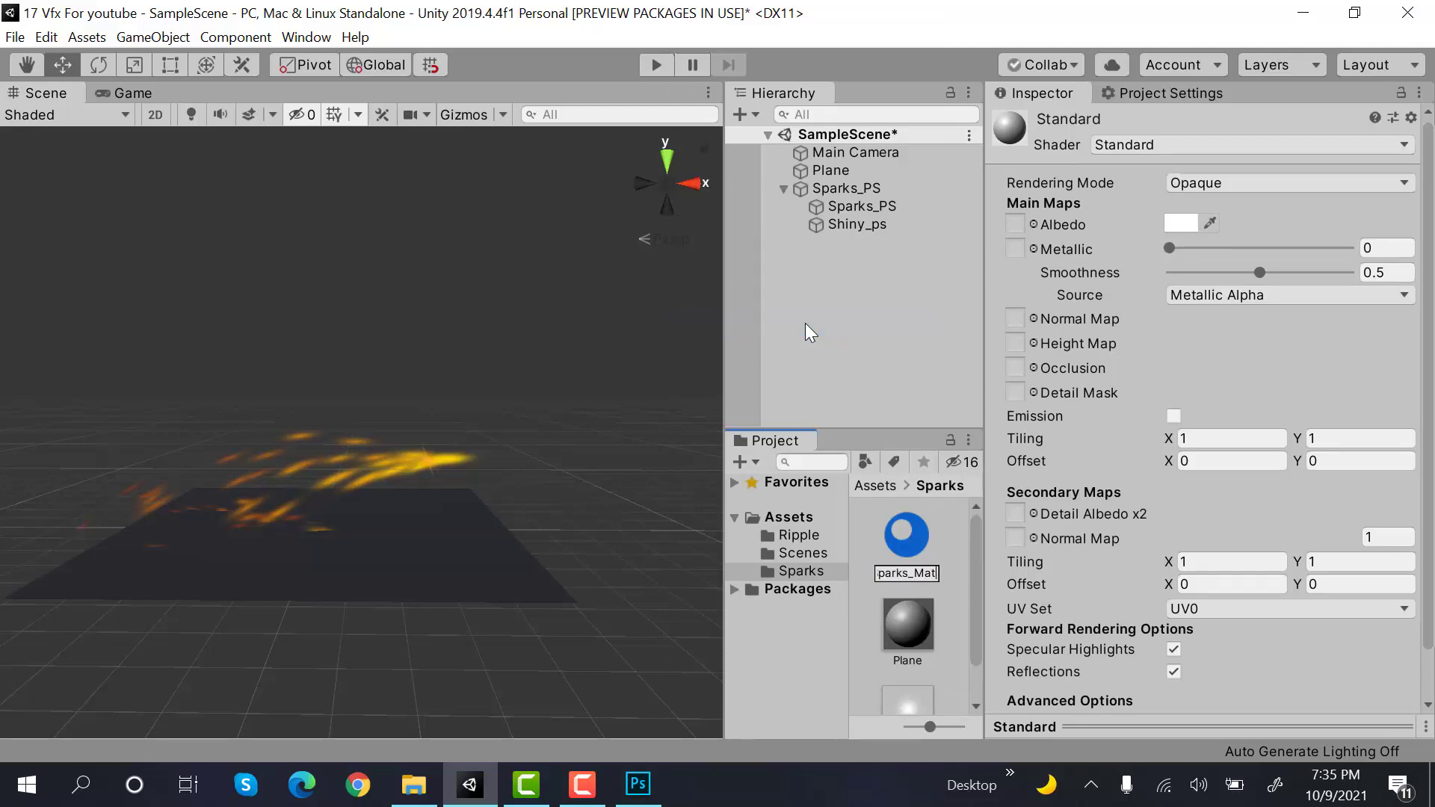
{"action": "key", "text": "Return"}
Set Sparks_Mat's shader to Legacy Shaders/Particles/Additive with pointOfLight as Particle Texture
{"action": "left_click", "coordinate": [1137, 138]}
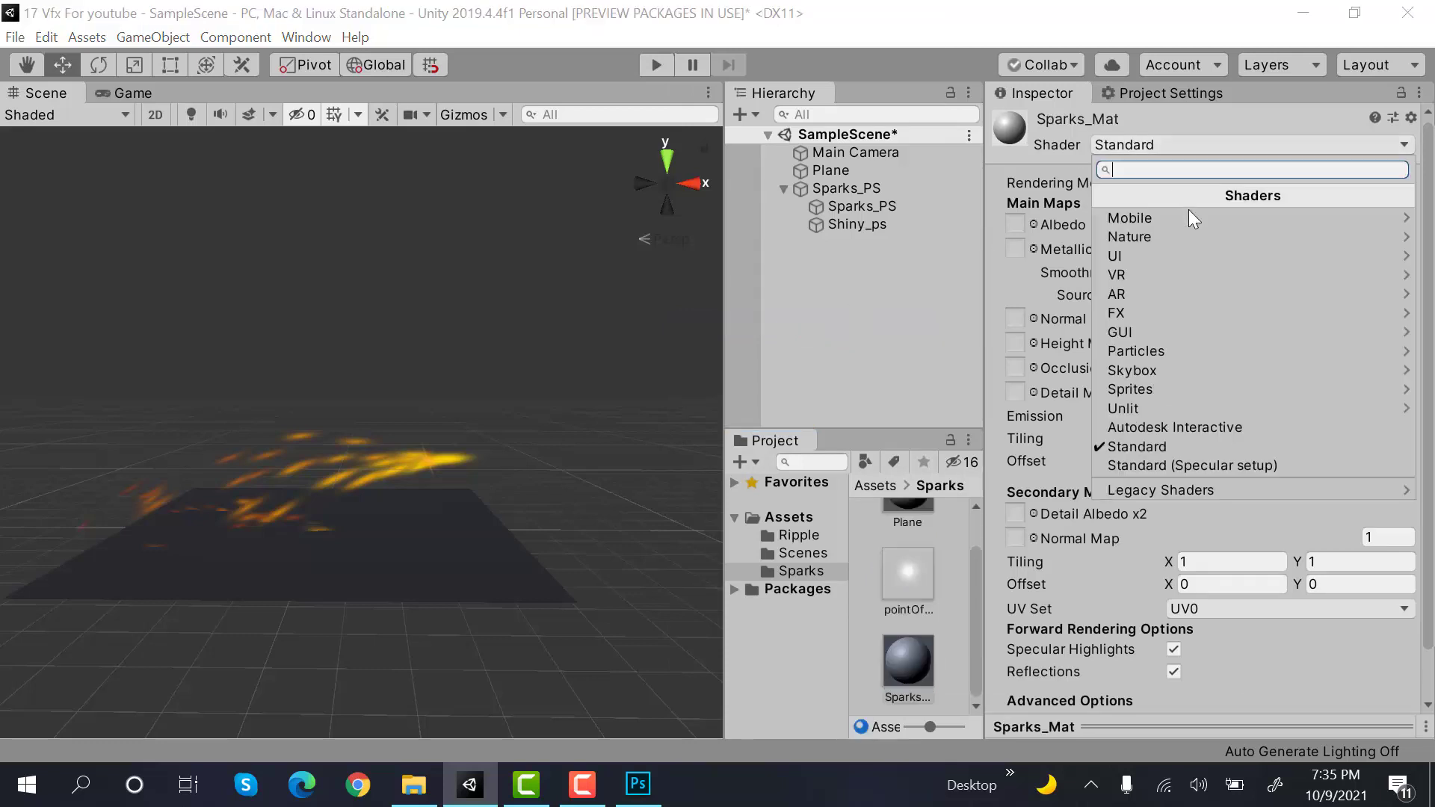
{"action": "key", "text": "Escape"}
{"action": "left_click", "coordinate": [1232, 141]}
{"action": "left_click", "coordinate": [1181, 489]}
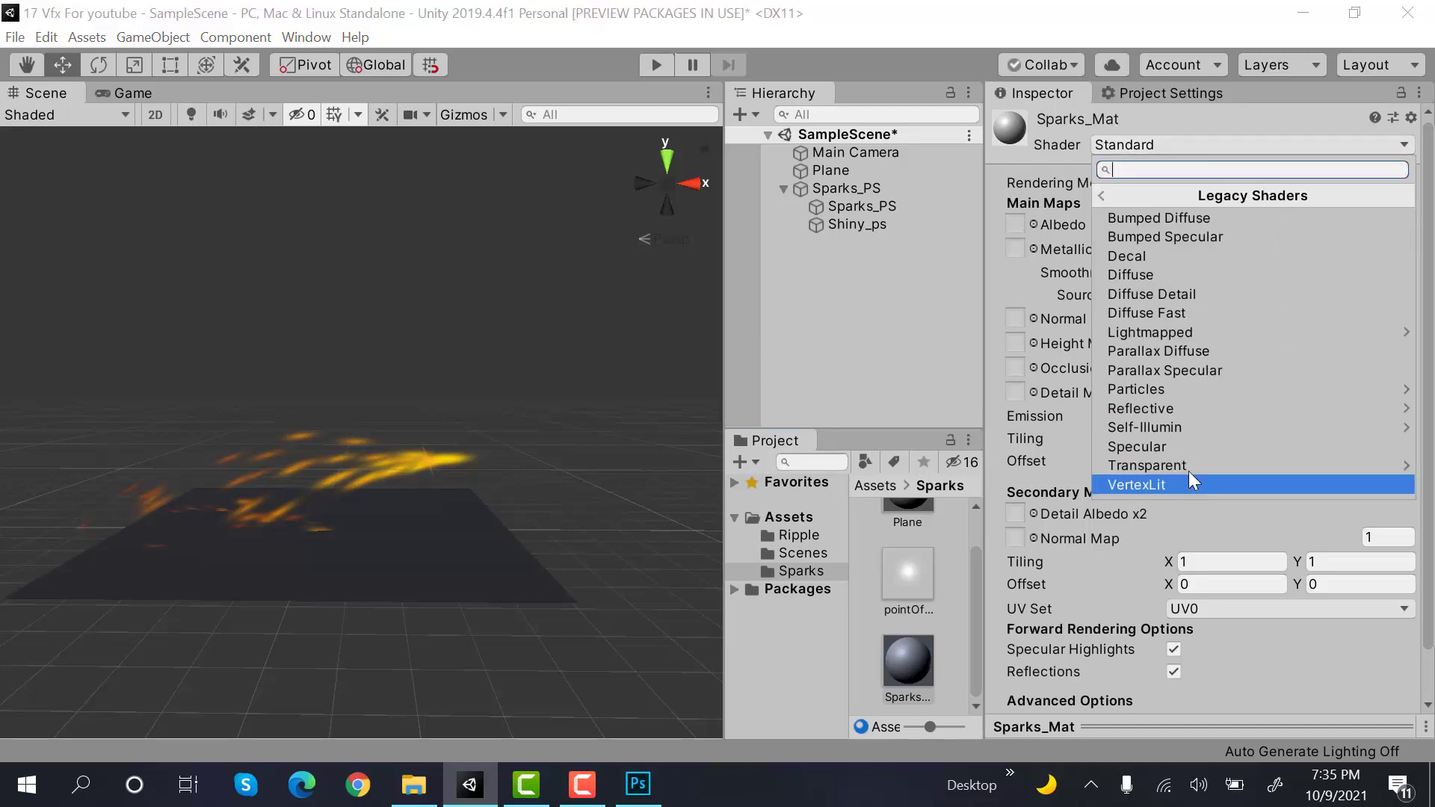
{"action": "left_click", "coordinate": [1214, 391]}
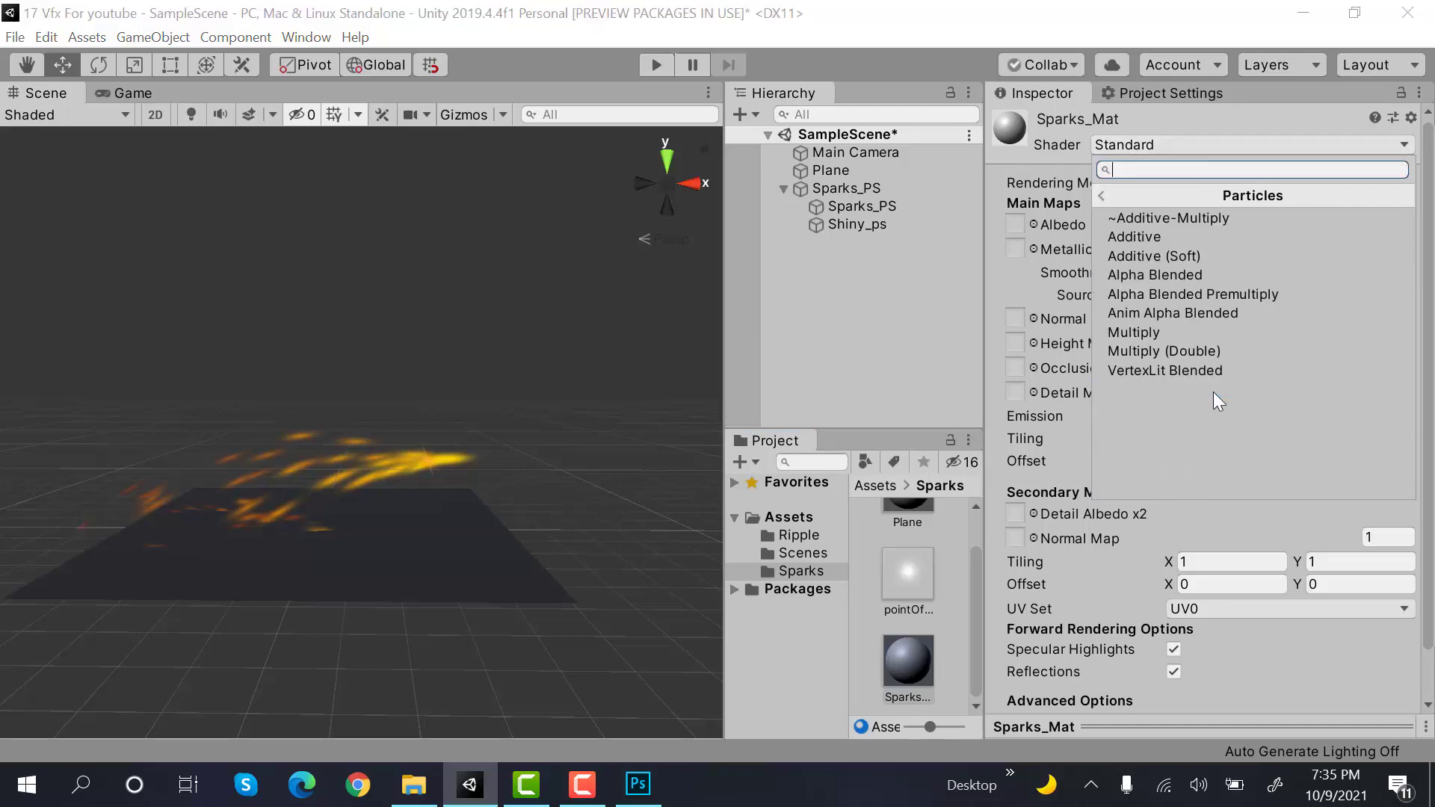
{"action": "left_click", "coordinate": [1217, 236]}
{"action": "left_click_drag", "start_coordinate": [906, 575], "coordinate": [1393, 225]}
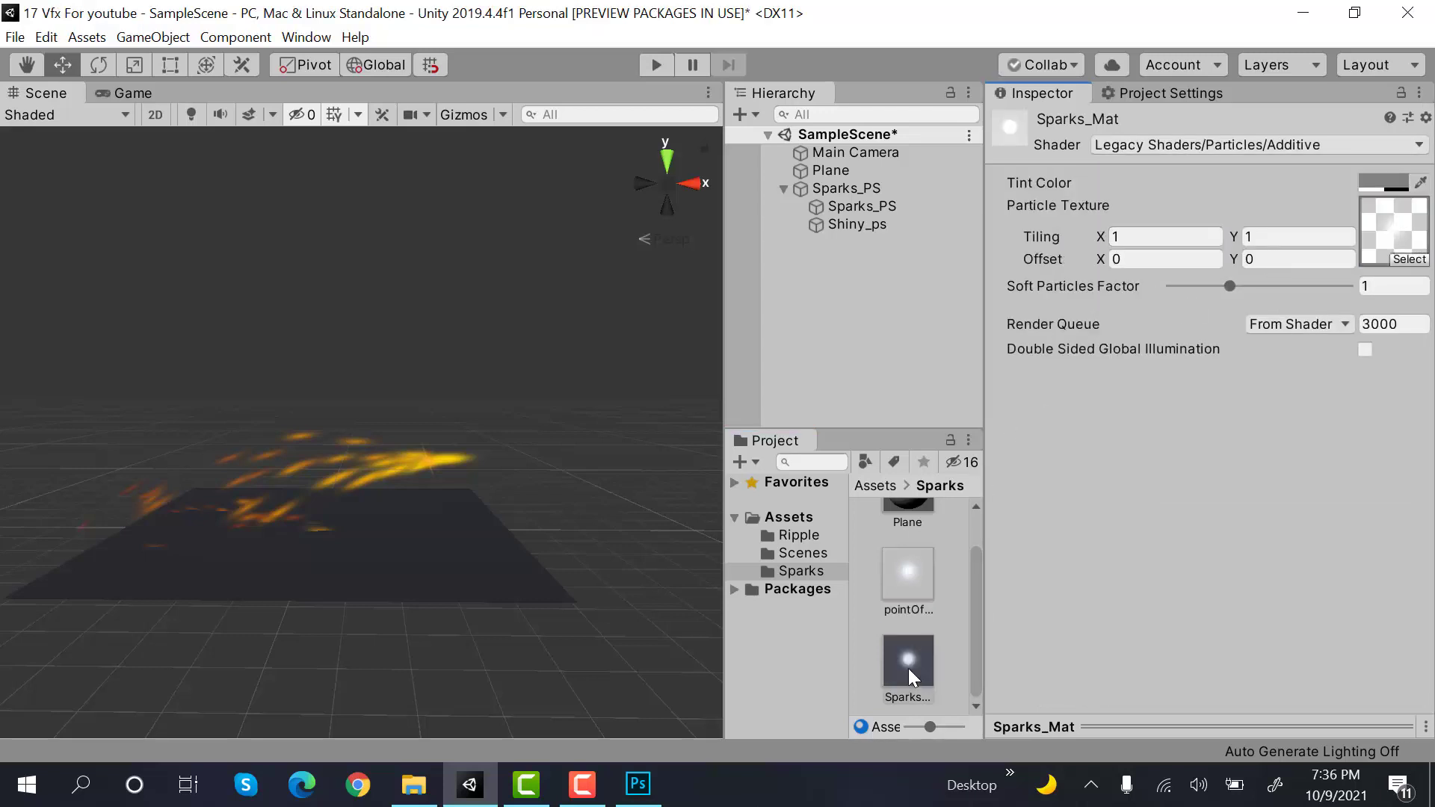
Drag Sparks_Mat onto the parent Sparks_PS, child Sparks_PS and Shiny_ps in the Hierarchy
{"action": "left_click_drag", "start_coordinate": [909, 668], "coordinate": [917, 209]}
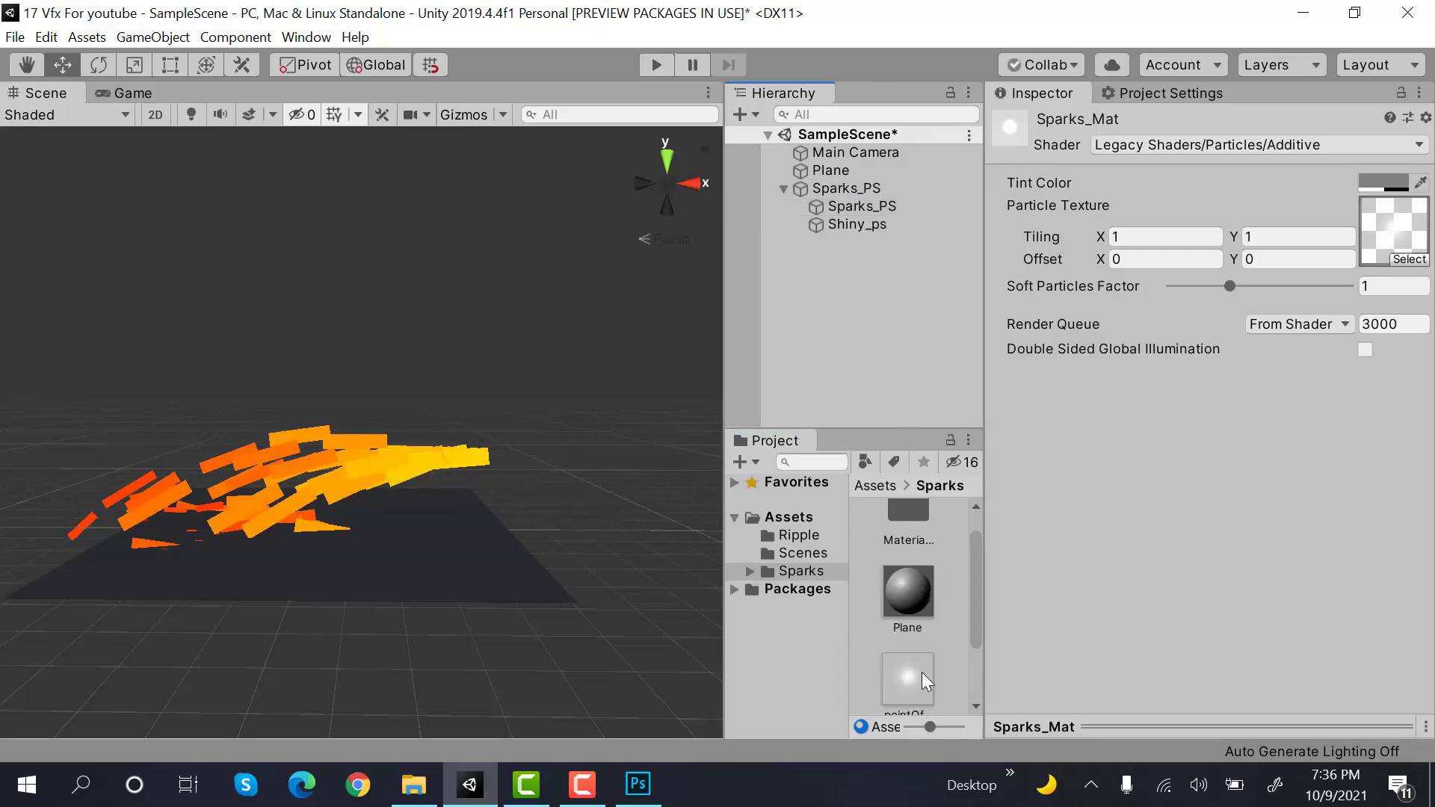
{"action": "scroll", "coordinate": [922, 671], "scroll_direction": "down", "scroll_amount": 1}
{"action": "left_click", "coordinate": [890, 227]}
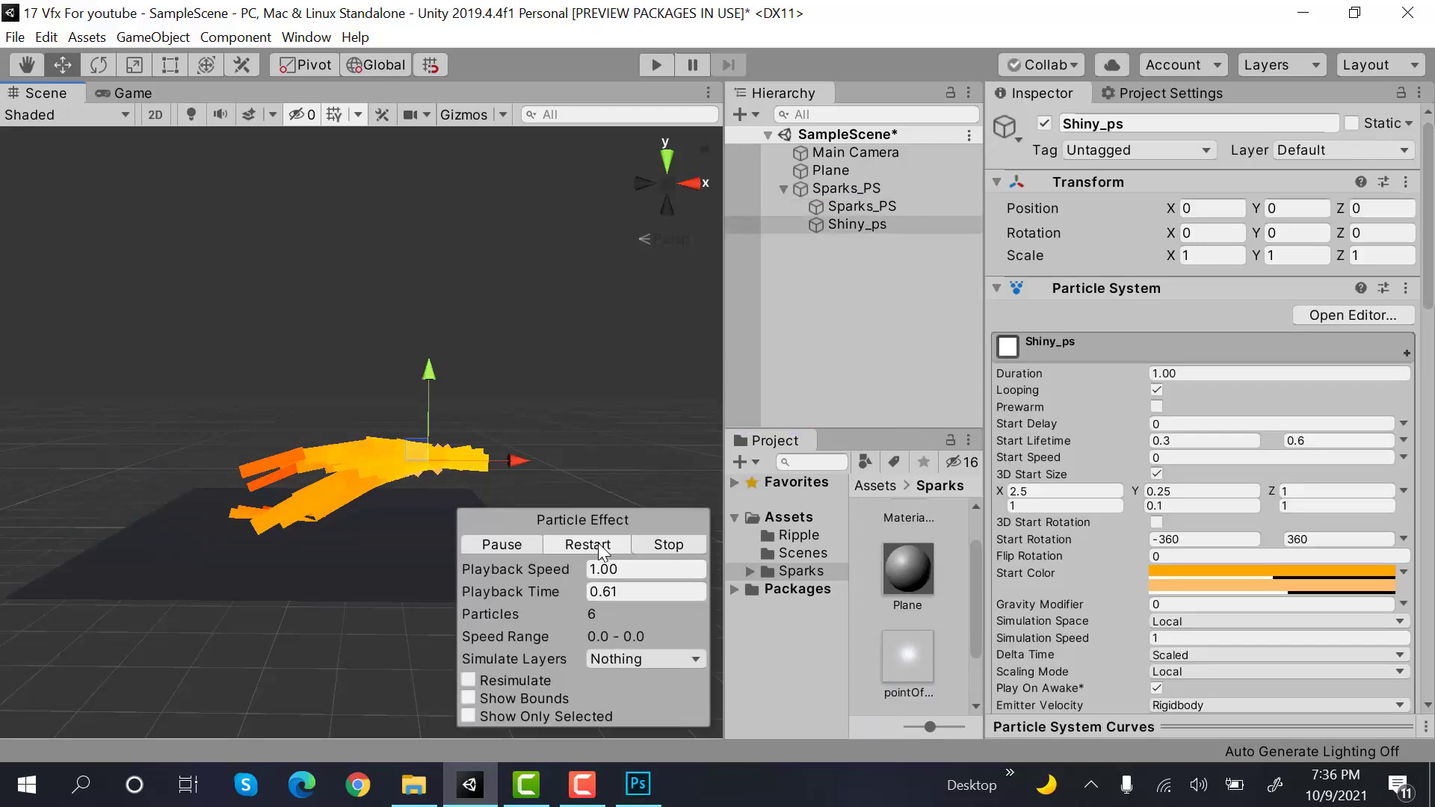
{"action": "scroll", "coordinate": [1385, 332], "scroll_direction": "down", "scroll_amount": 15}
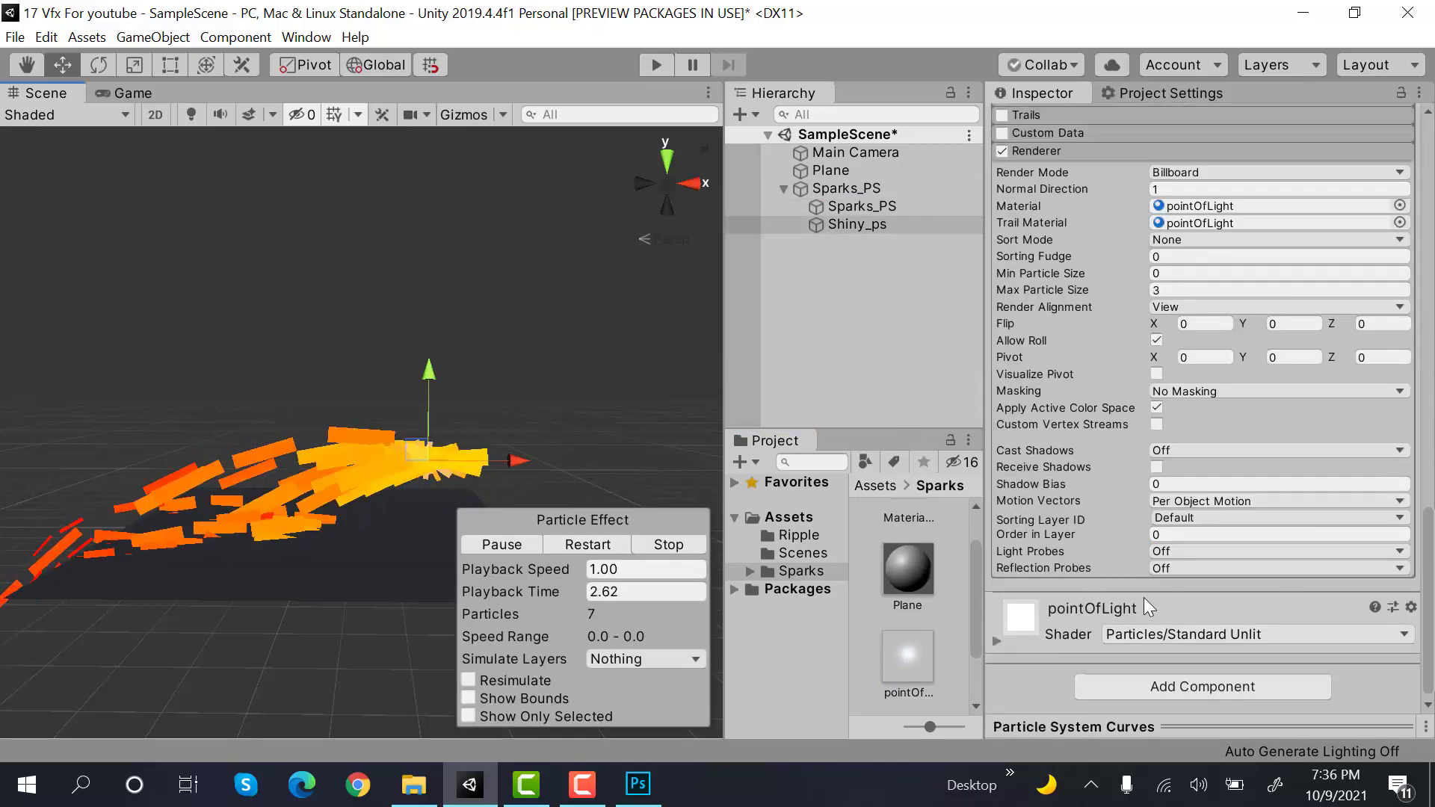
{"action": "scroll", "coordinate": [970, 634], "scroll_direction": "down", "scroll_amount": 2}
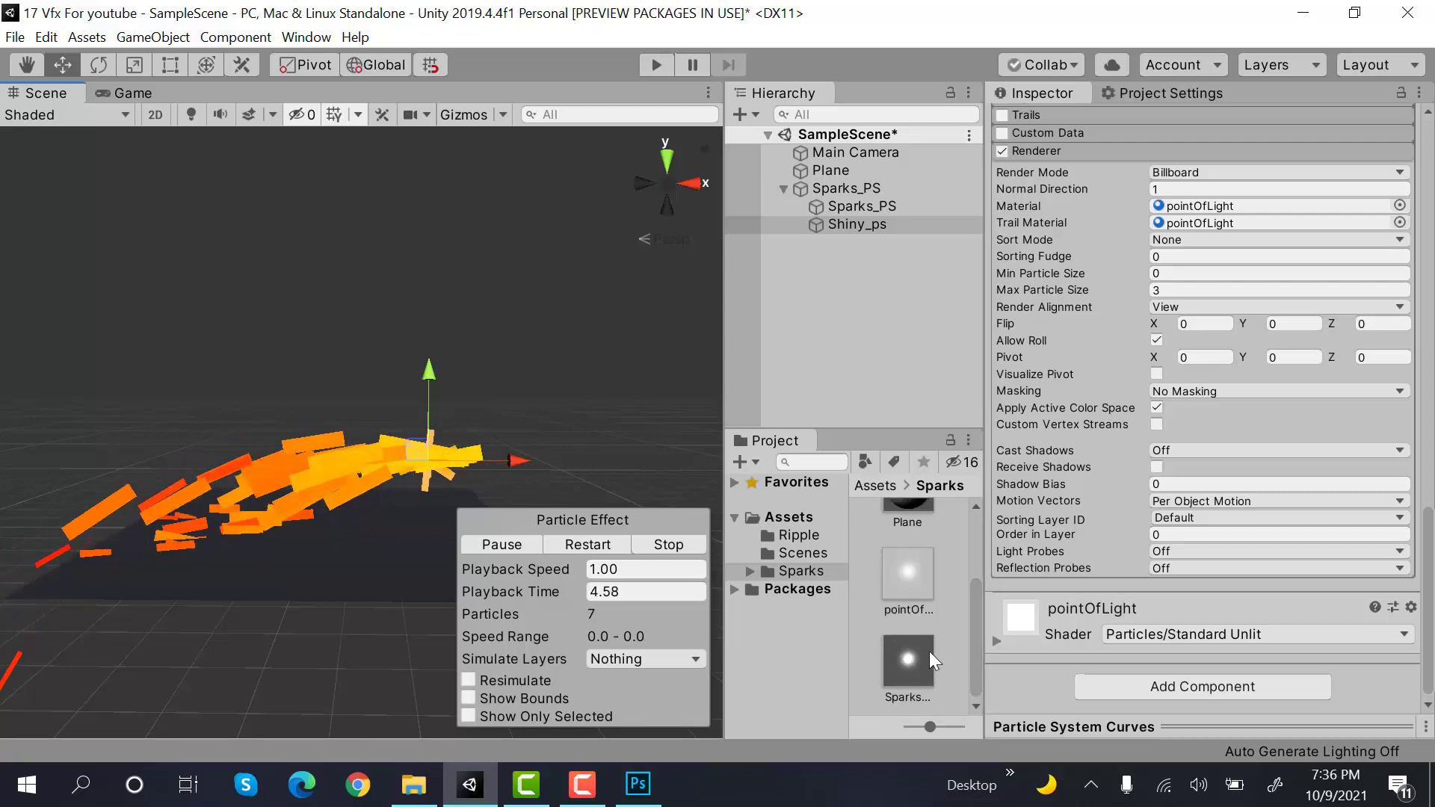
{"action": "left_click_drag", "start_coordinate": [926, 651], "coordinate": [896, 190]}
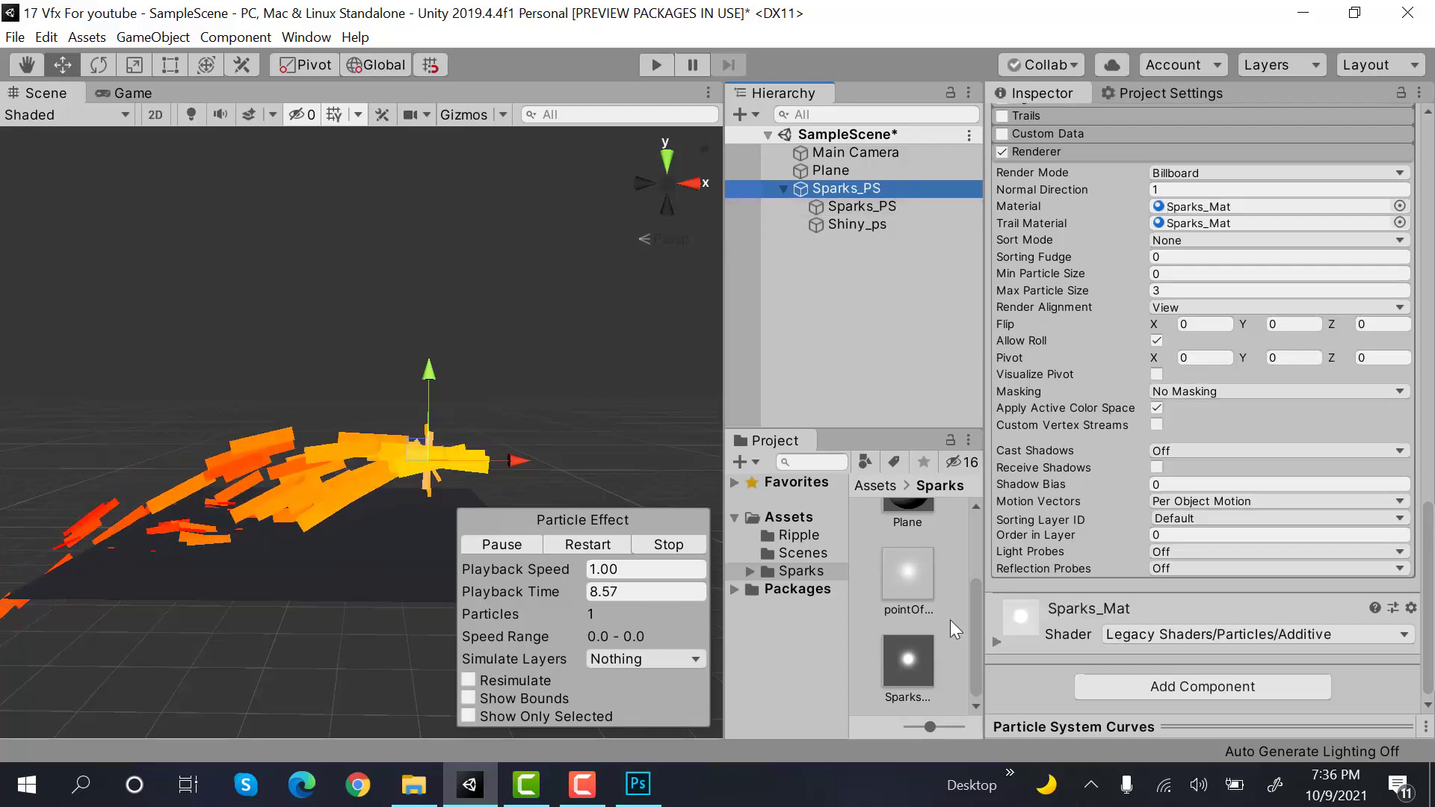
{"action": "left_click_drag", "start_coordinate": [909, 658], "coordinate": [909, 210]}
{"action": "left_click_drag", "start_coordinate": [899, 636], "coordinate": [883, 226]}
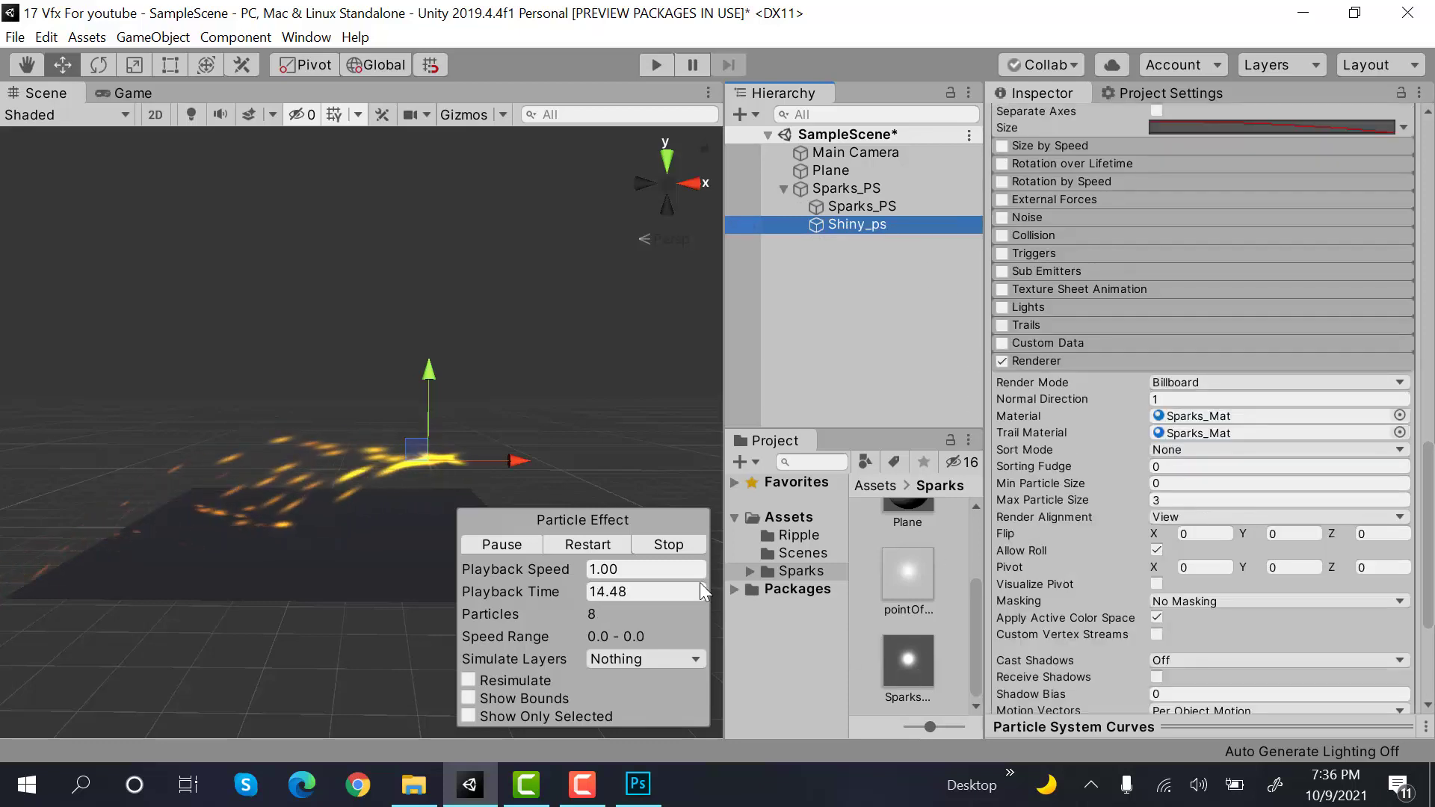
{"action": "middle_click_drag", "start_coordinate": [383, 303], "coordinate": [416, 287]}
Check the sparks through the Game view and Main Camera, then return to the Scene view
{"action": "left_click", "coordinate": [130, 91]}
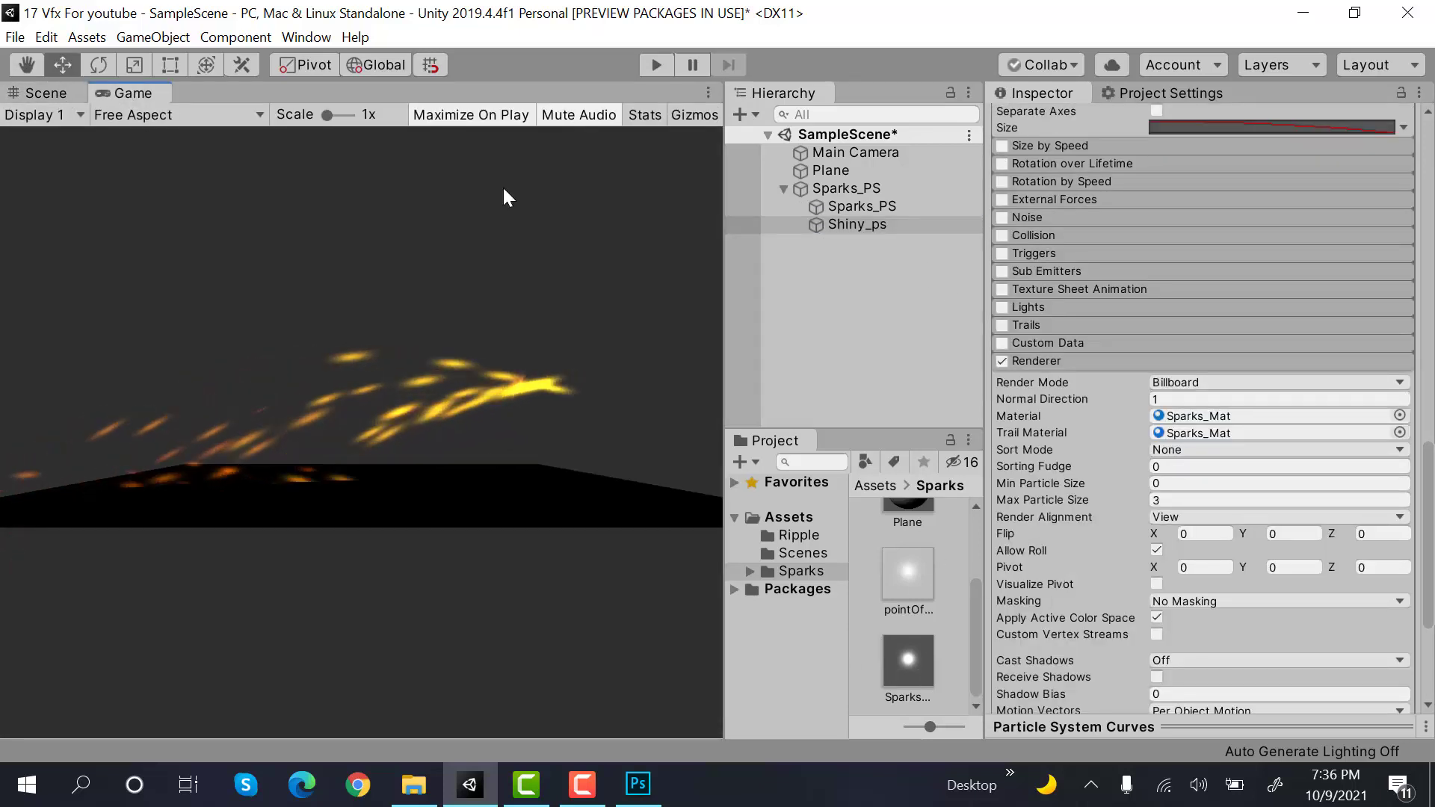
{"action": "scroll", "coordinate": [1352, 295], "scroll_direction": "up", "scroll_amount": 10}
{"action": "left_click", "coordinate": [944, 152]}
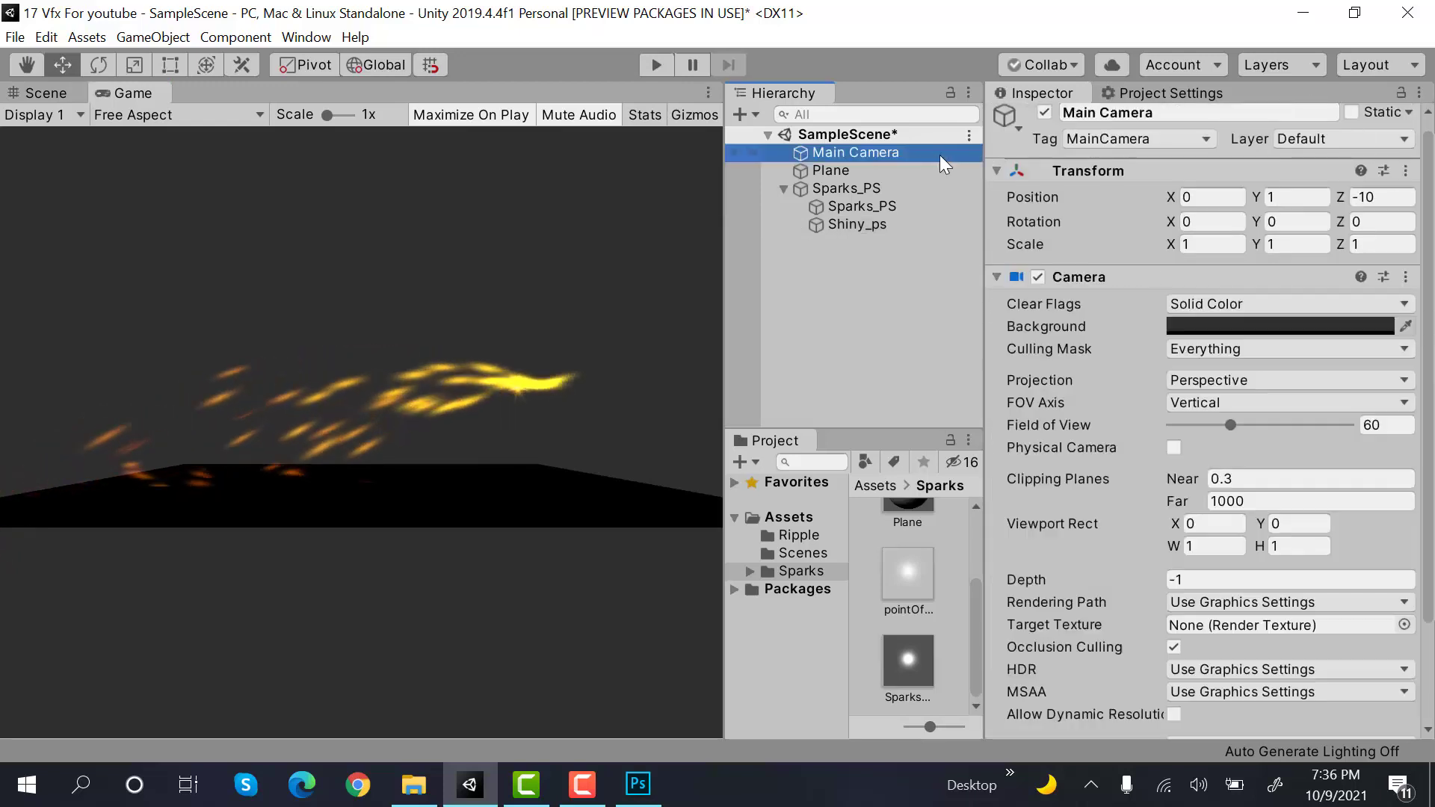
{"action": "key", "text": "ctrl+z"}
{"action": "key", "text": "ctrl+1"}
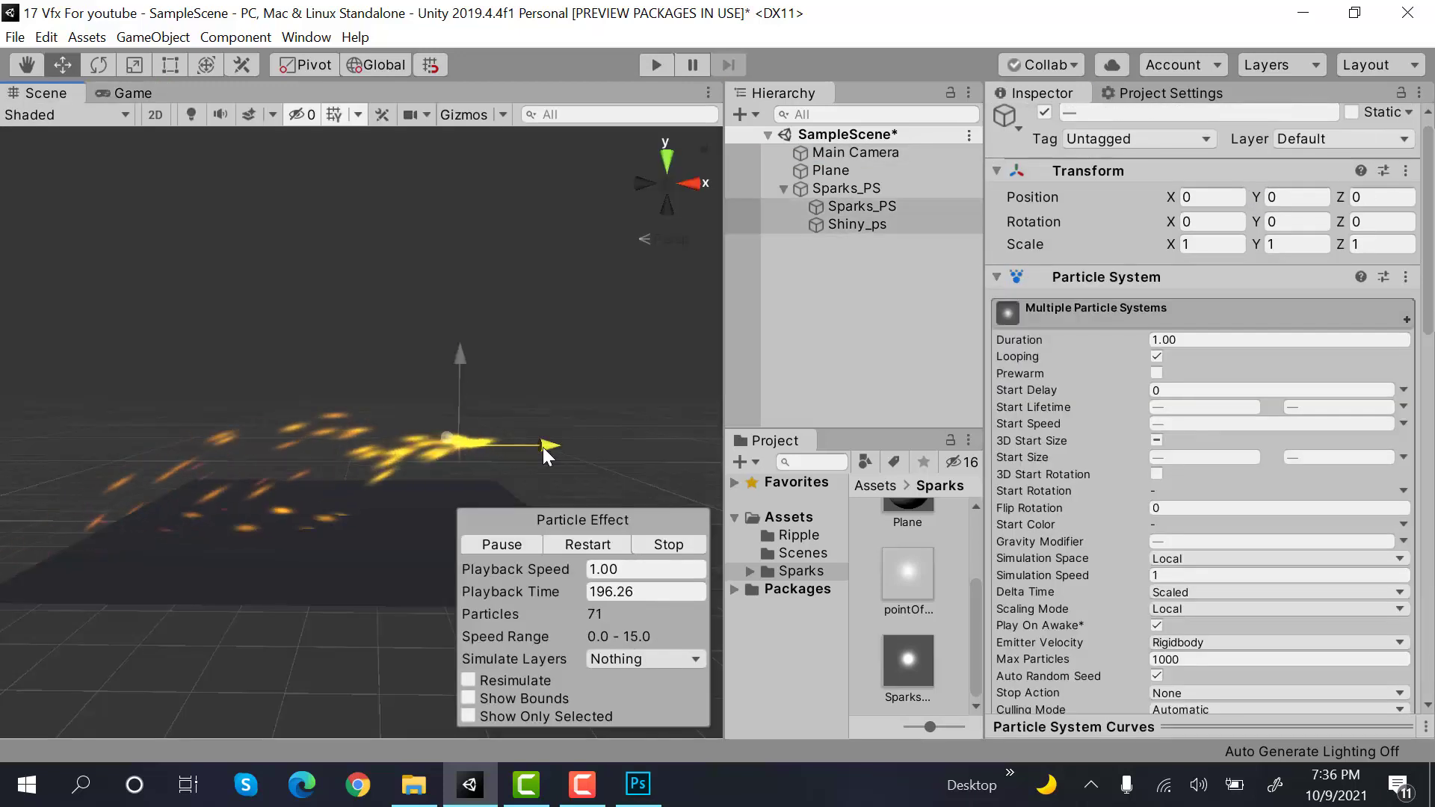
Nudge the child Sparks_PS slightly forward along Z, undoing a trial move of Shiny_ps
{"action": "left_click_drag", "start_coordinate": [528, 447], "coordinate": [558, 446]}
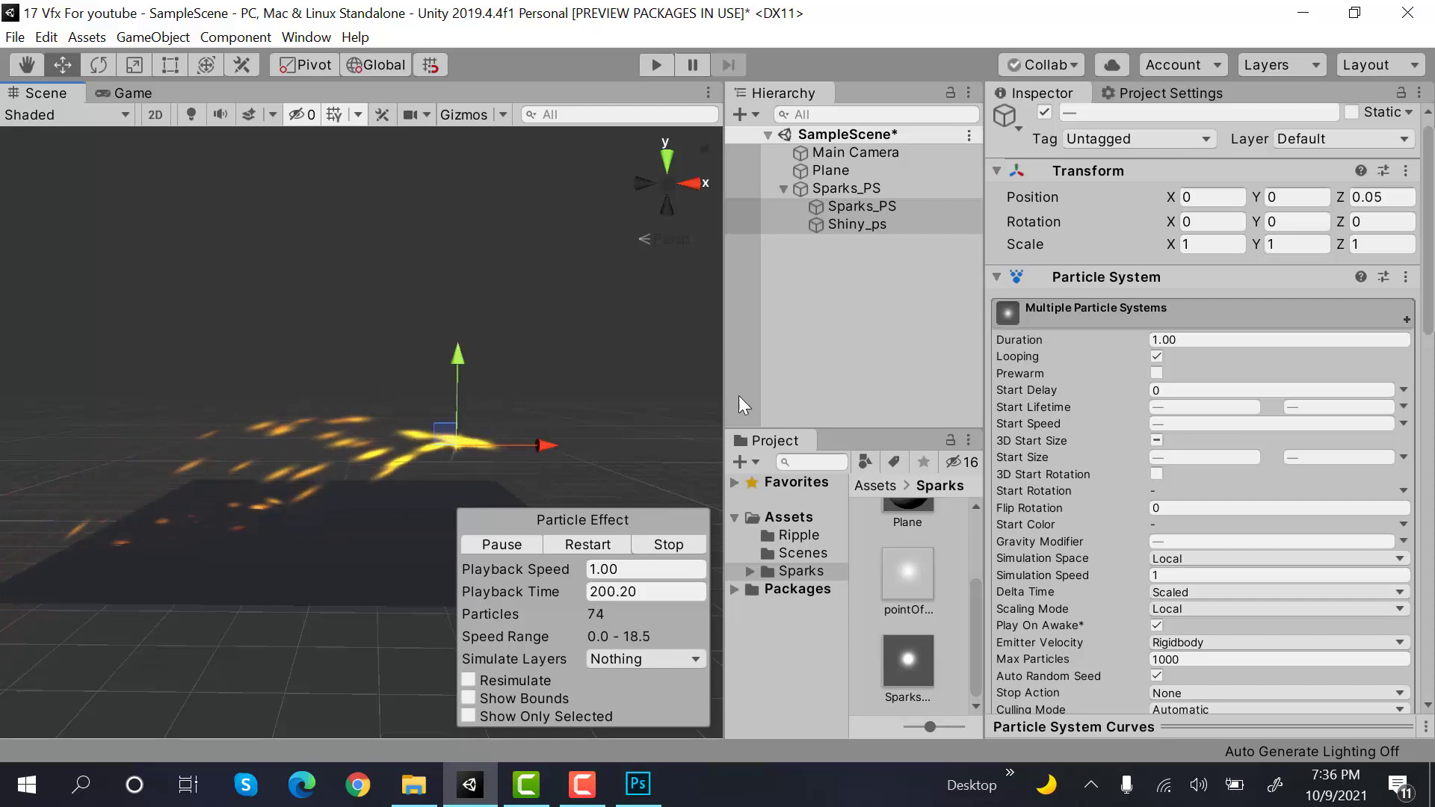
{"action": "left_click", "coordinate": [871, 188]}
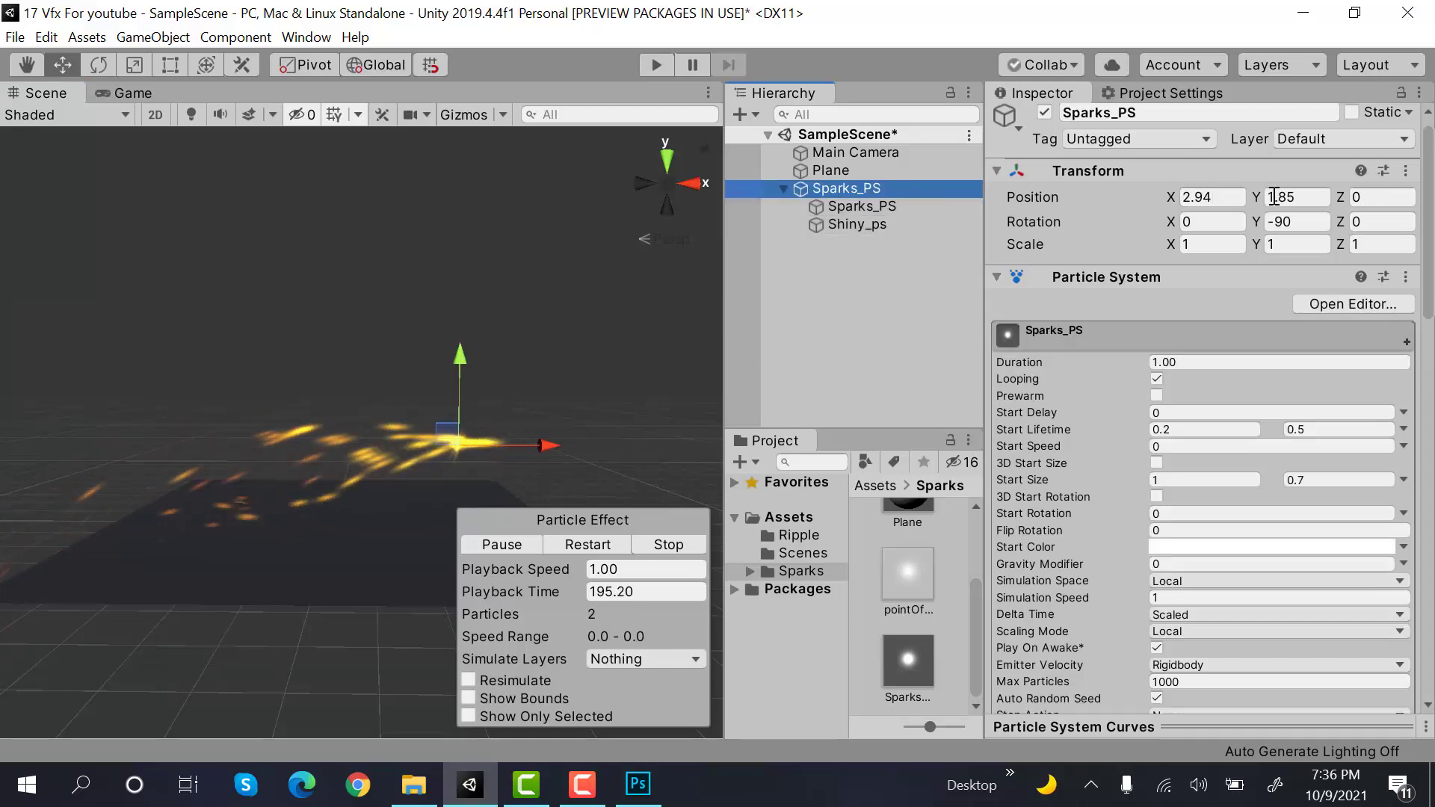
{"action": "left_click", "coordinate": [913, 208]}
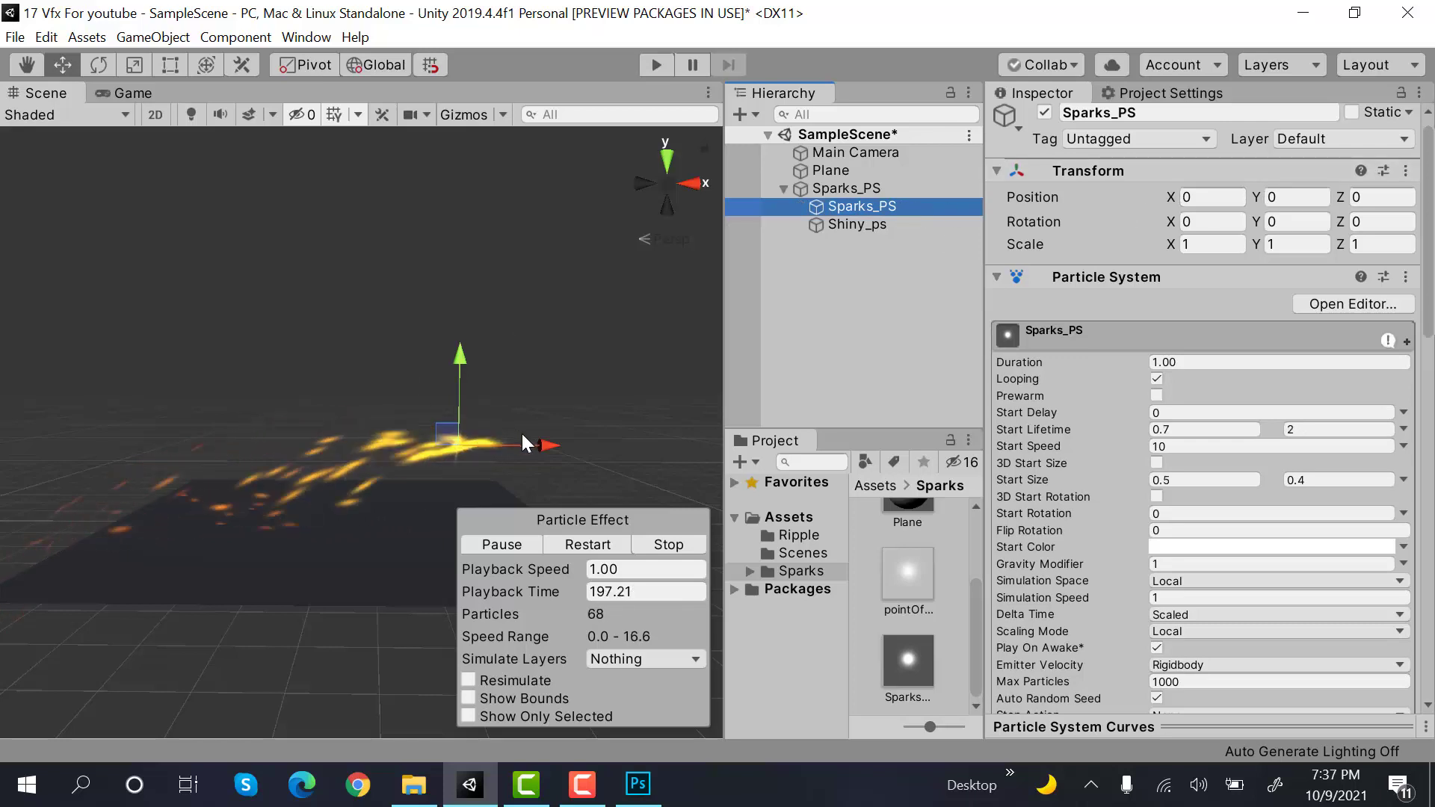
{"action": "left_click", "coordinate": [860, 225]}
{"action": "left_click_drag", "start_coordinate": [548, 441], "coordinate": [394, 451]}
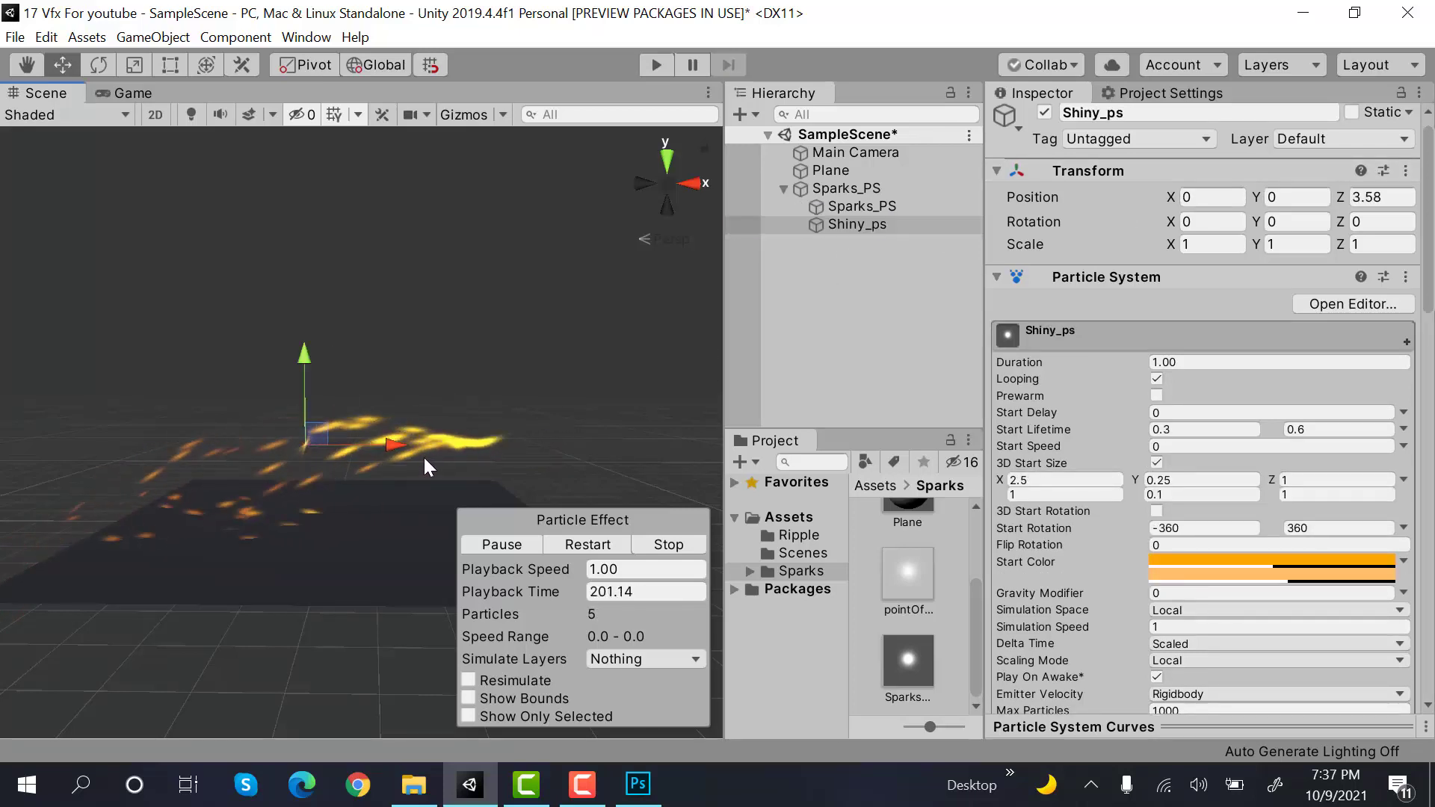
{"action": "key", "text": "ctrl+z"}
{"action": "left_click", "coordinate": [899, 206]}
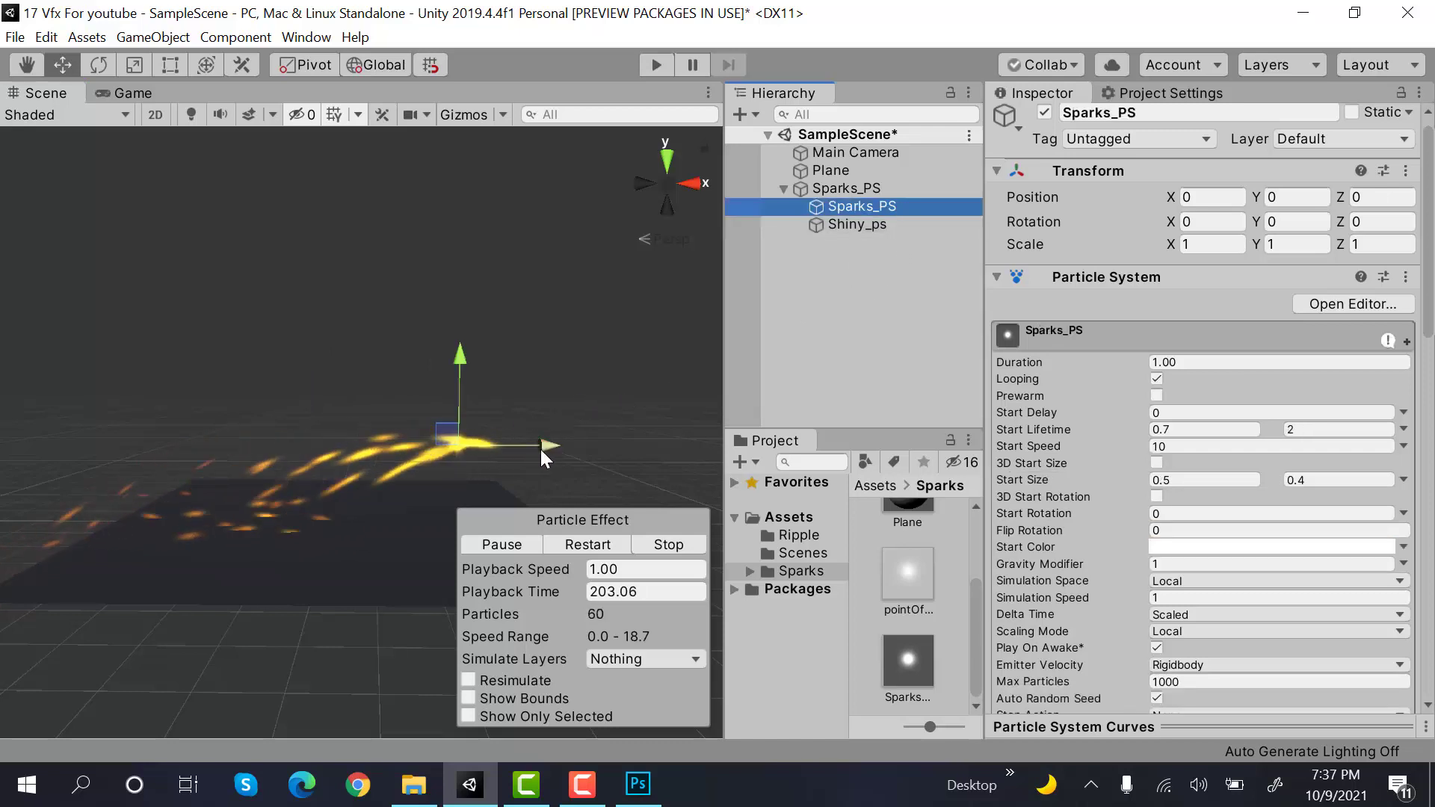
{"action": "mouse_move", "coordinate": [541, 450]}
{"action": "left_mouse_down"}
{"action": "mouse_move", "coordinate": [425, 460]}
{"action": "mouse_move", "coordinate": [522, 450]}
{"action": "left_mouse_up"}
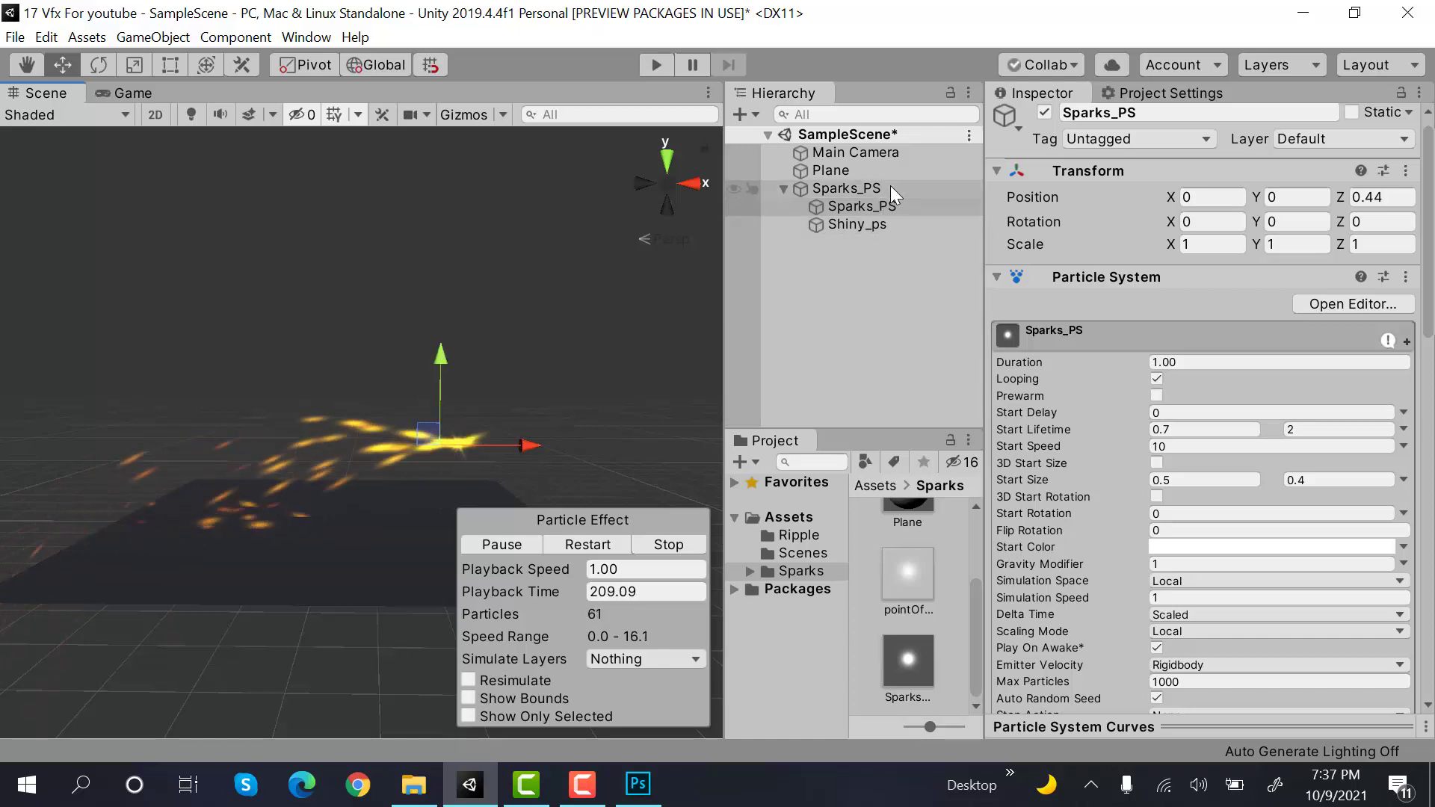
Give the child Sparks_PS max Start Size 1 and Shiny_ps Start Lifetime 1, then restart
{"action": "left_click", "coordinate": [892, 205]}
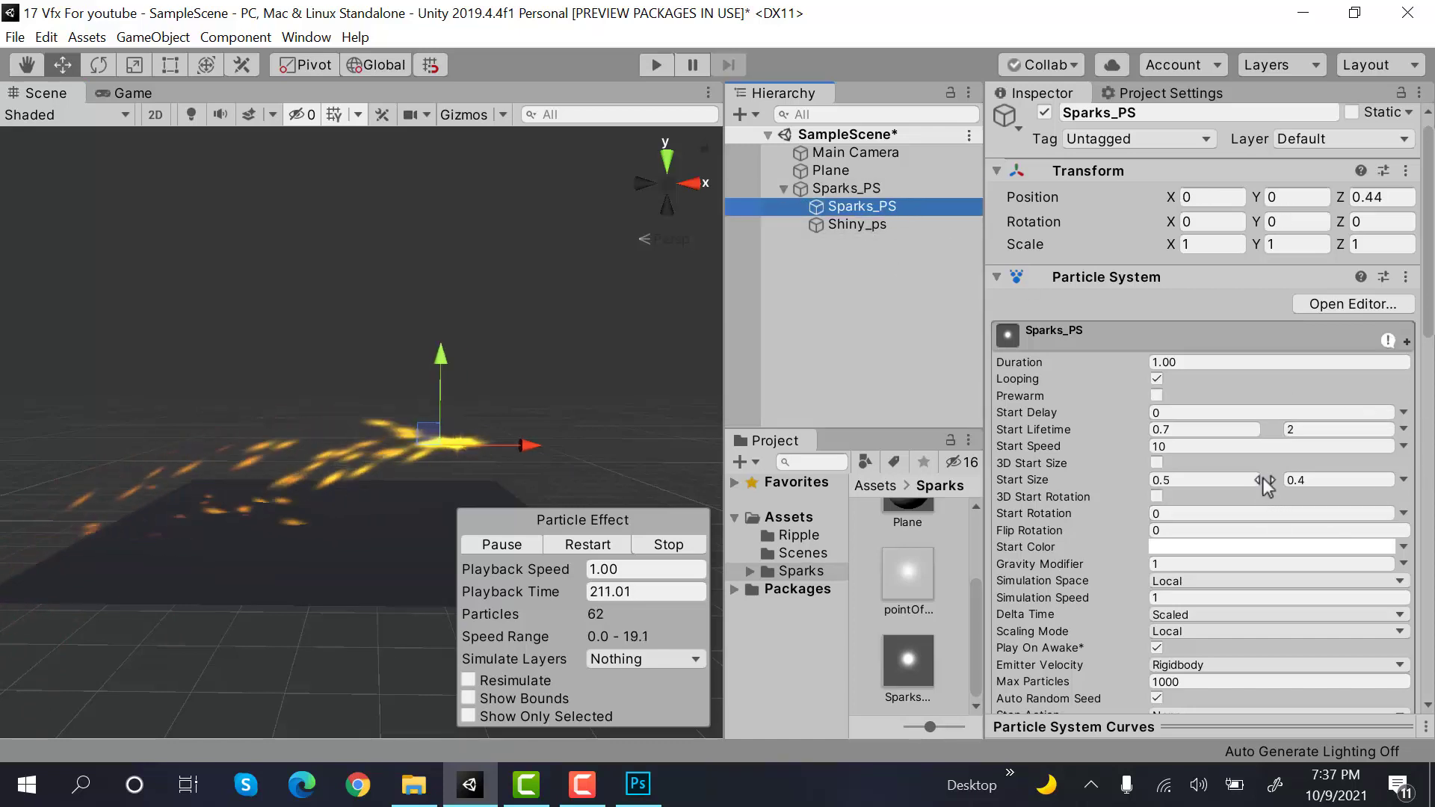
{"action": "left_click", "coordinate": [1238, 480]}
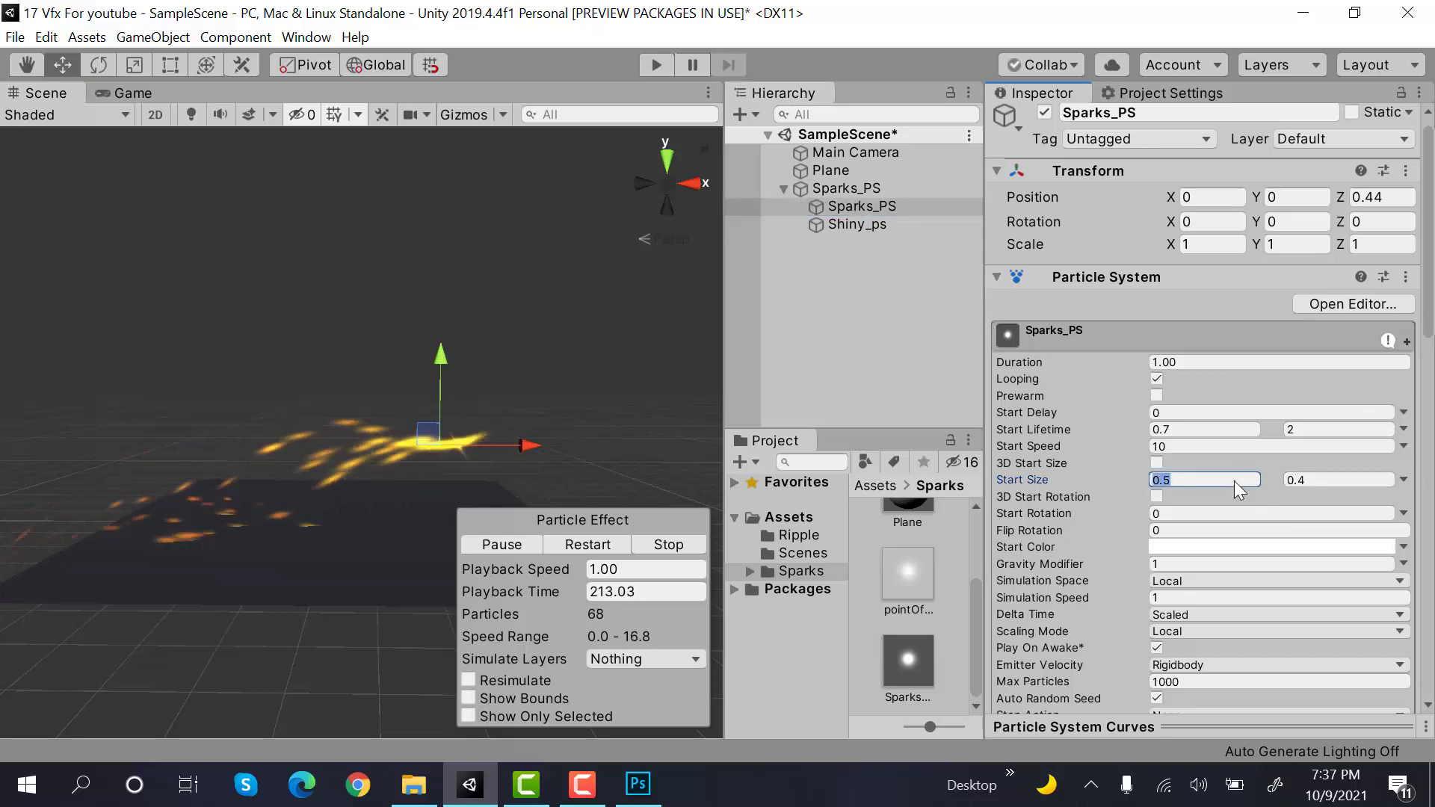
{"action": "left_click", "coordinate": [1346, 482]}
{"action": "key", "text": "Left"}
{"action": "key", "text": "Left"}
{"action": "left_click", "coordinate": [922, 226]}
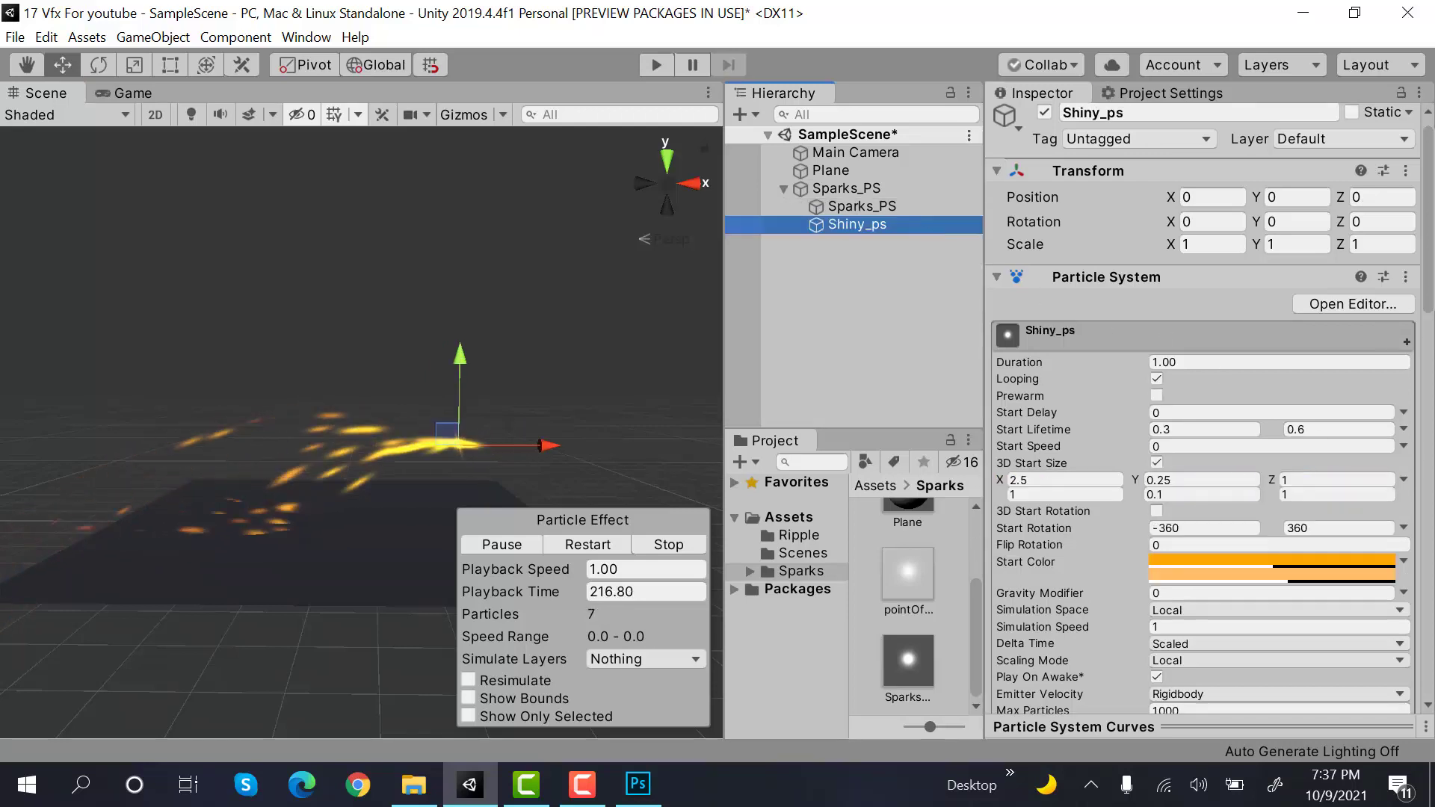
{"action": "left_click", "coordinate": [1232, 428]}
{"action": "type", "text": "1"}
{"action": "left_click", "coordinate": [598, 544]}
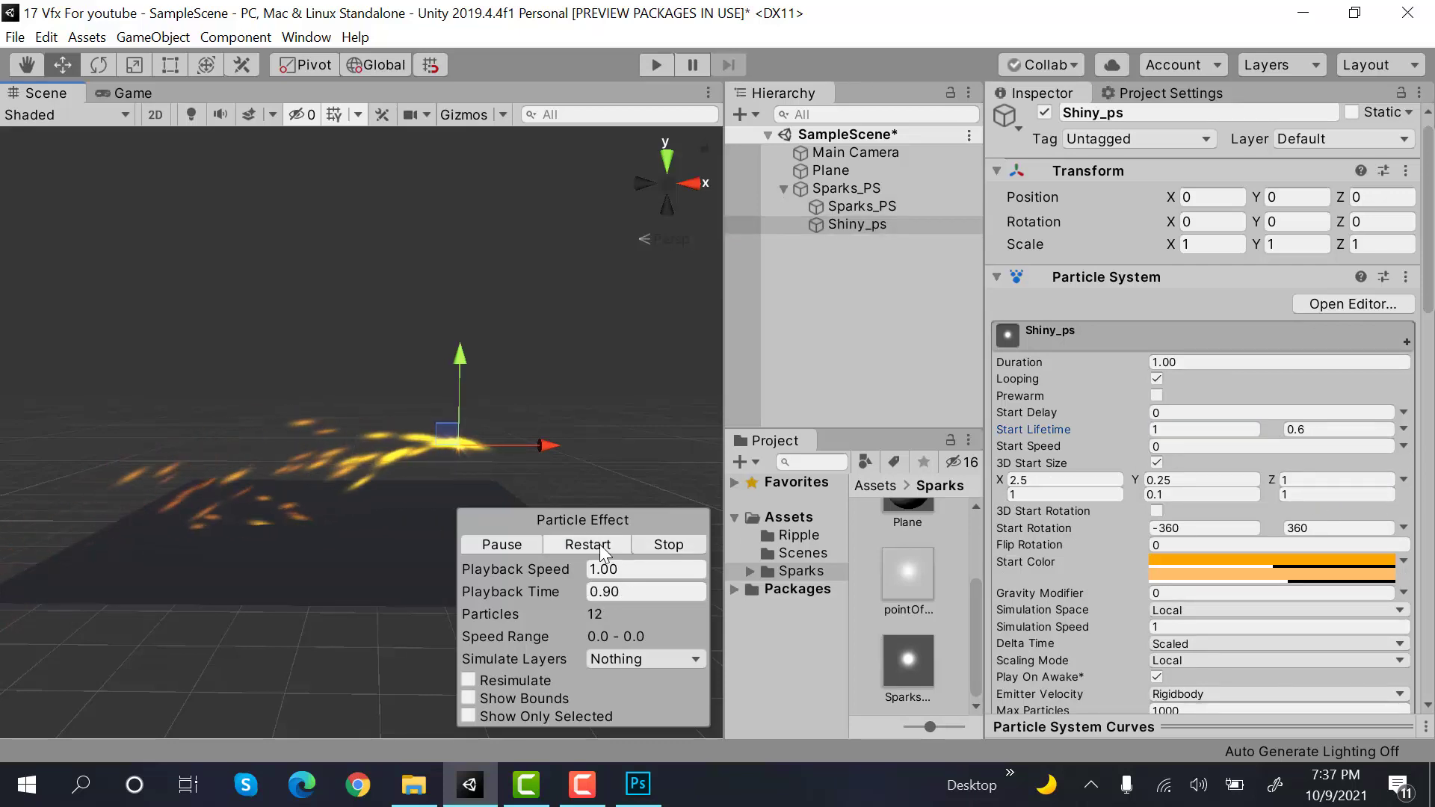
{"action": "key", "text": "ctrl+2"}
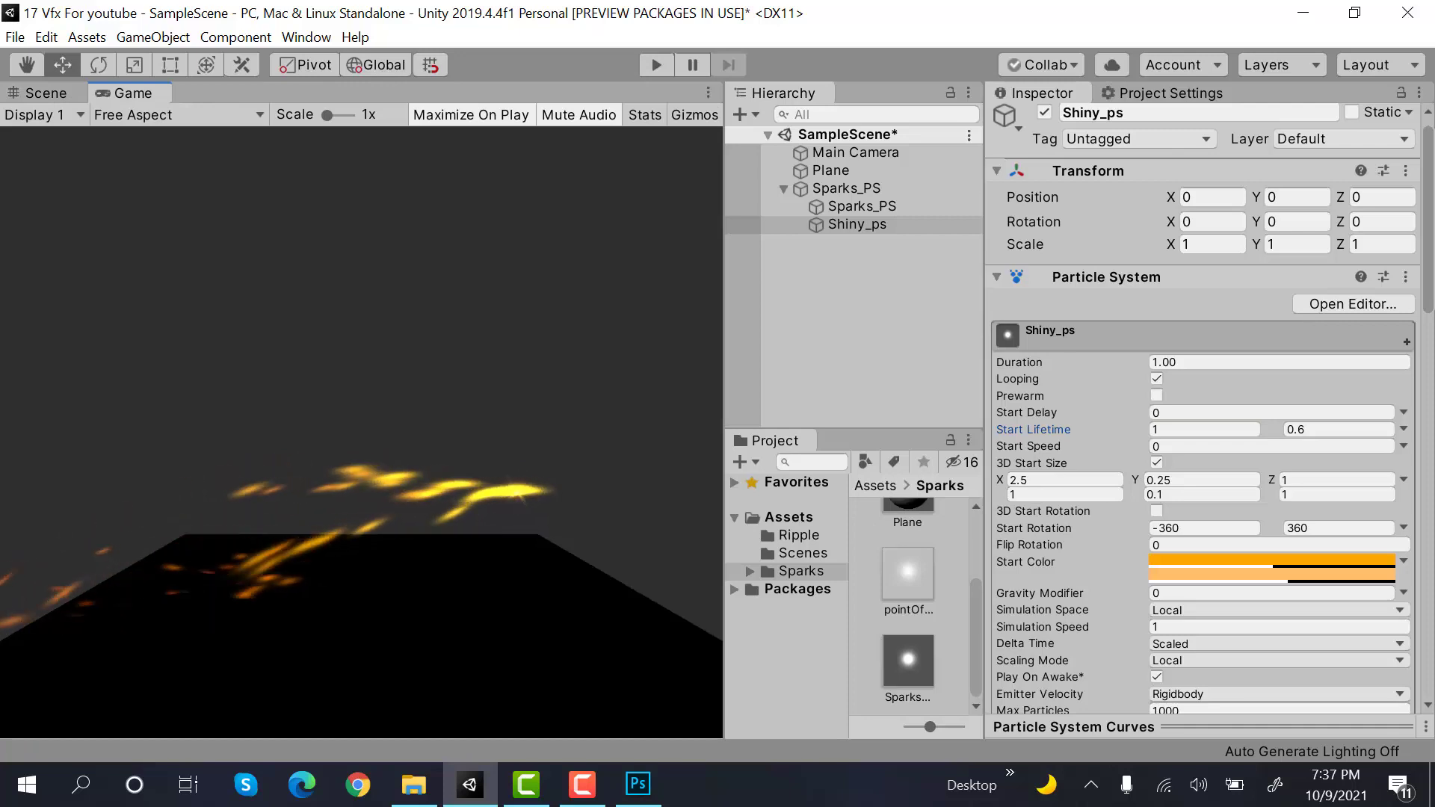